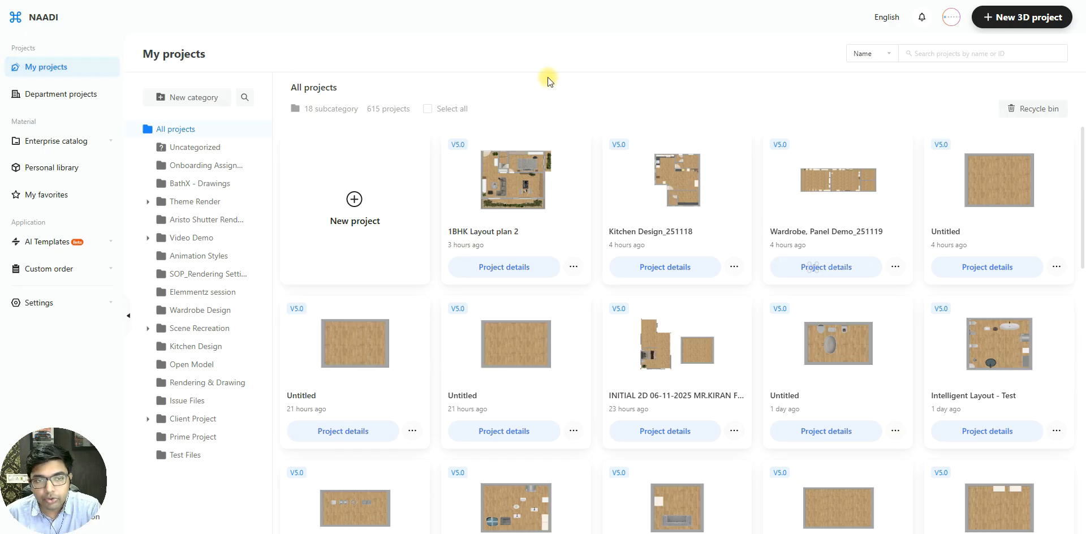
# Create a new 3D project and import the image Floor Plan 1.png as its floor plan
pyautogui.moveTo(351, 205)
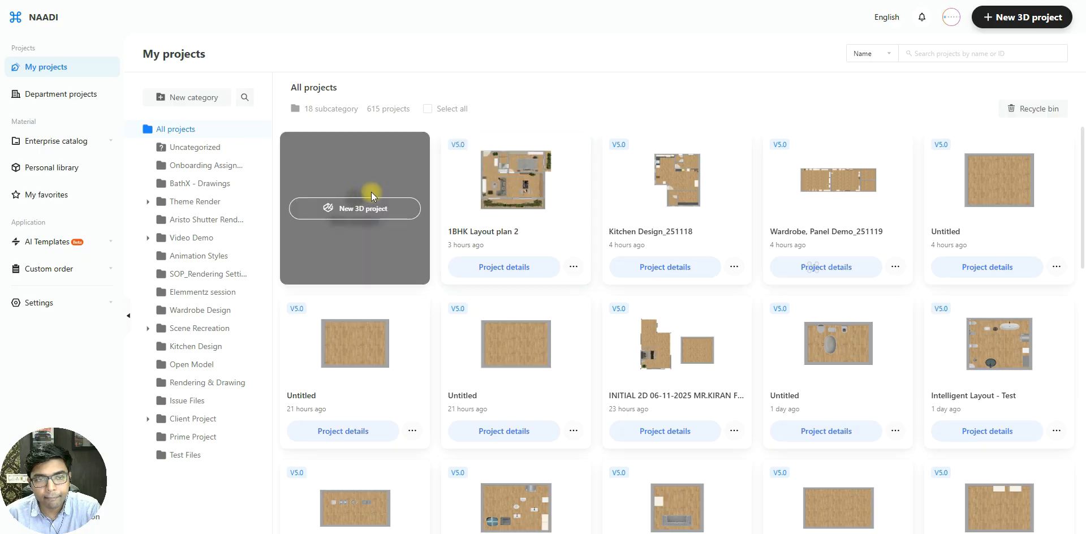
pyautogui.click(365, 205)
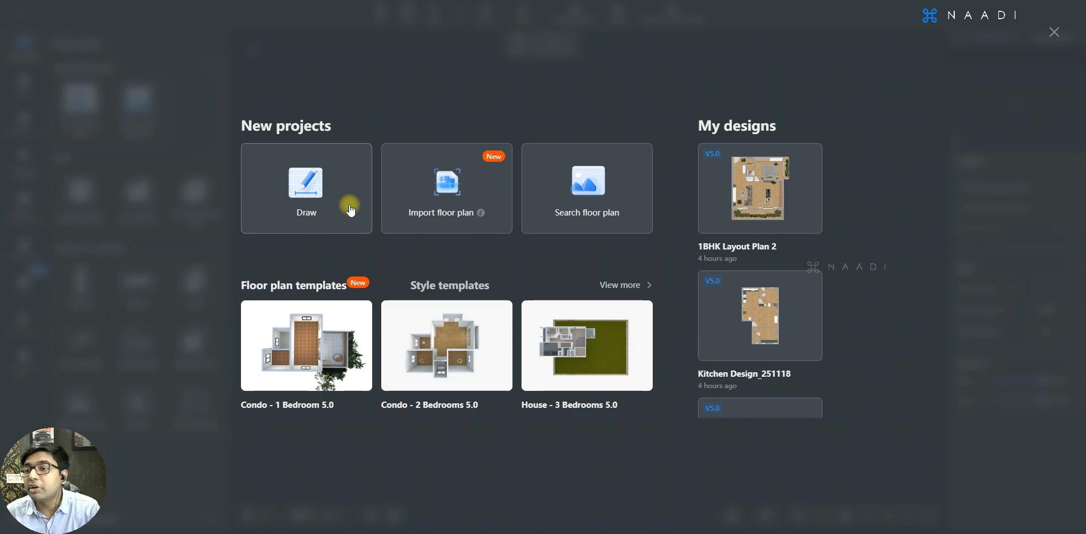
pyautogui.click(446, 223)
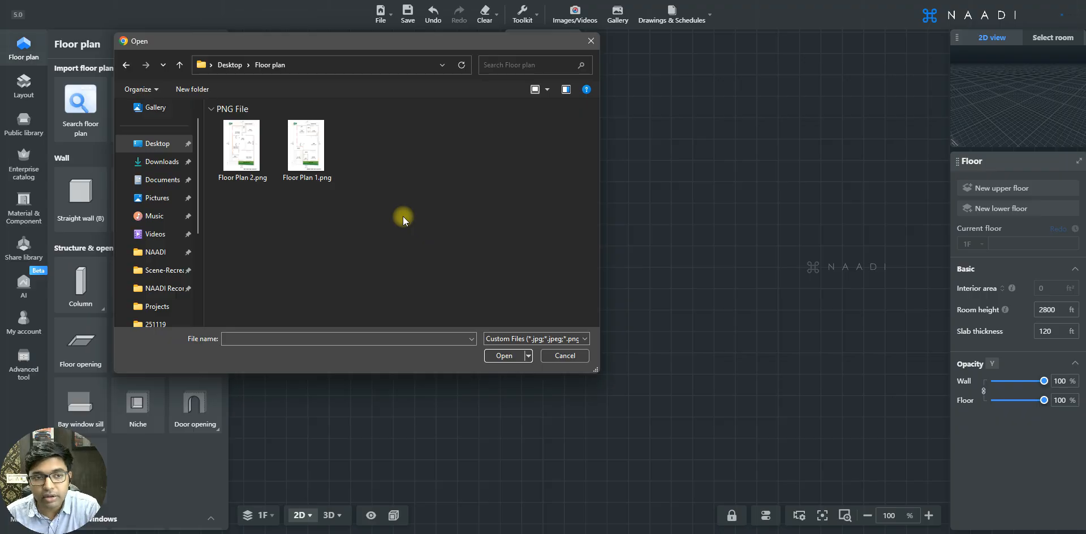
pyautogui.click(310, 163)
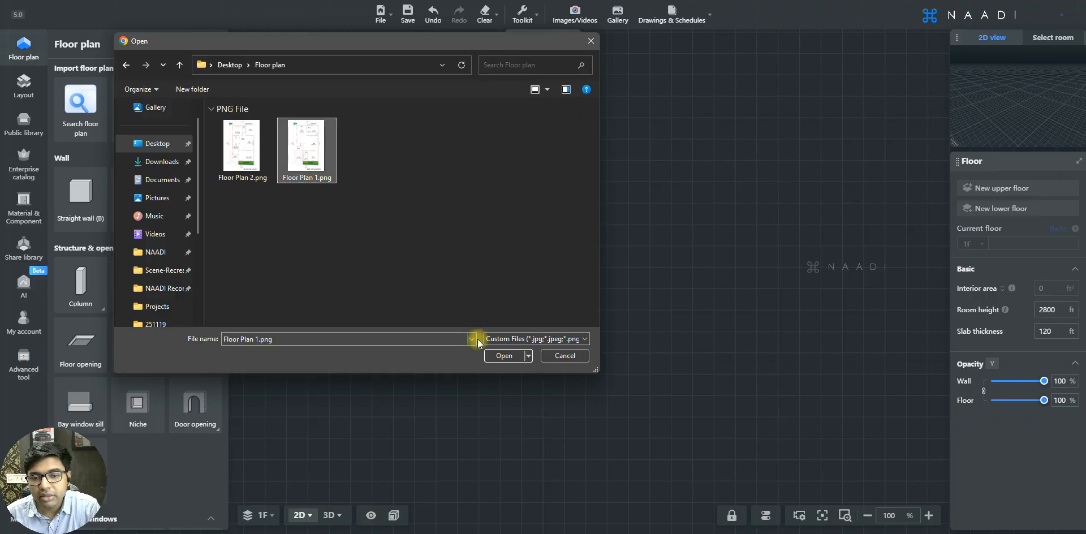
pyautogui.click(498, 355)
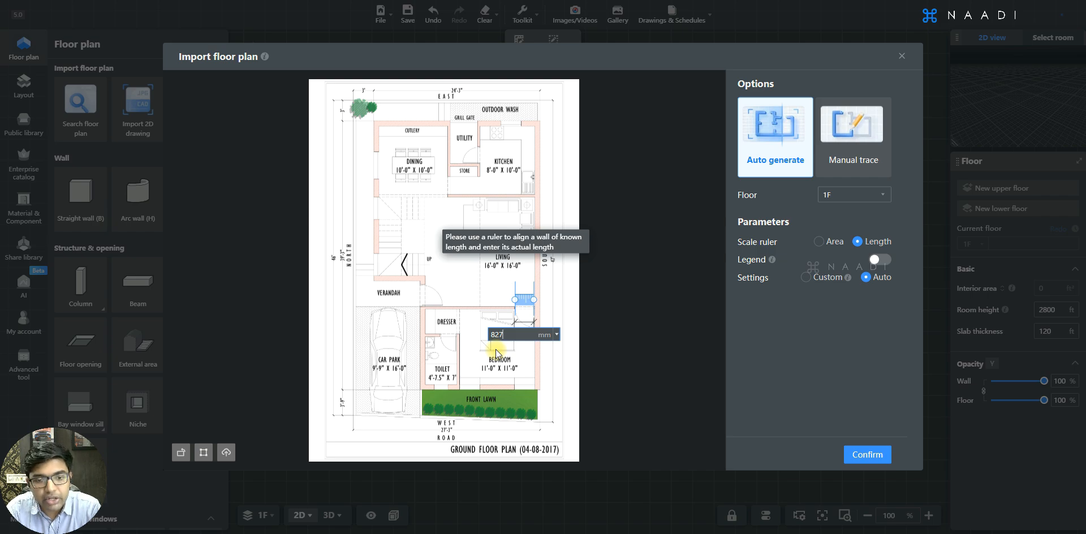
# Try placing the scale ruler inside the dining room's corner, just below the CUTLERY label
pyautogui.moveTo(495, 353); pyautogui.dragTo(501, 296)
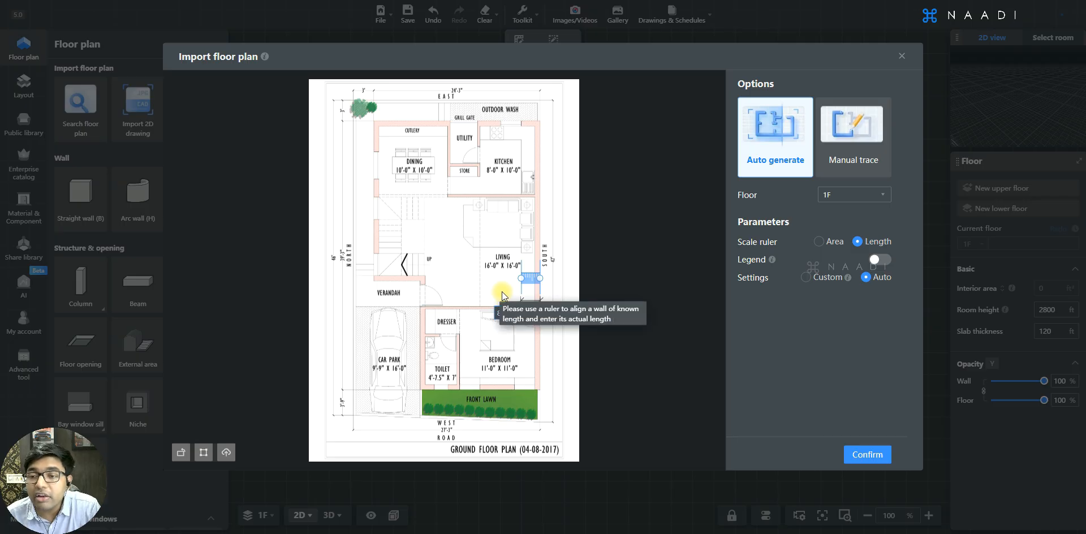
pyautogui.moveTo(531, 276); pyautogui.dragTo(516, 235)
pyautogui.moveTo(402, 149); pyautogui.dragTo(389, 133)
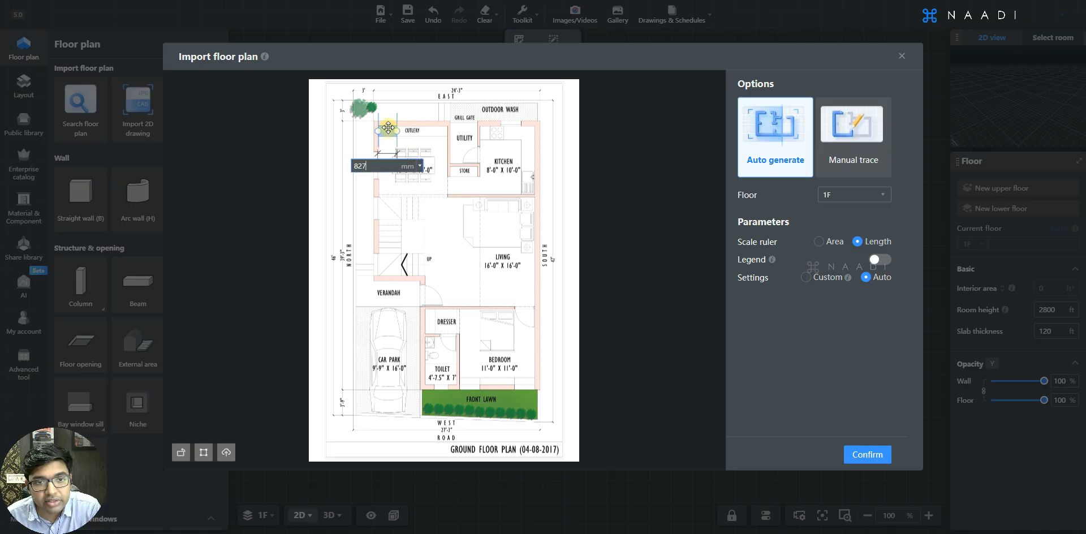
pyautogui.scroll(5, 379, 107)
pyautogui.scroll(-1, 373, 286)
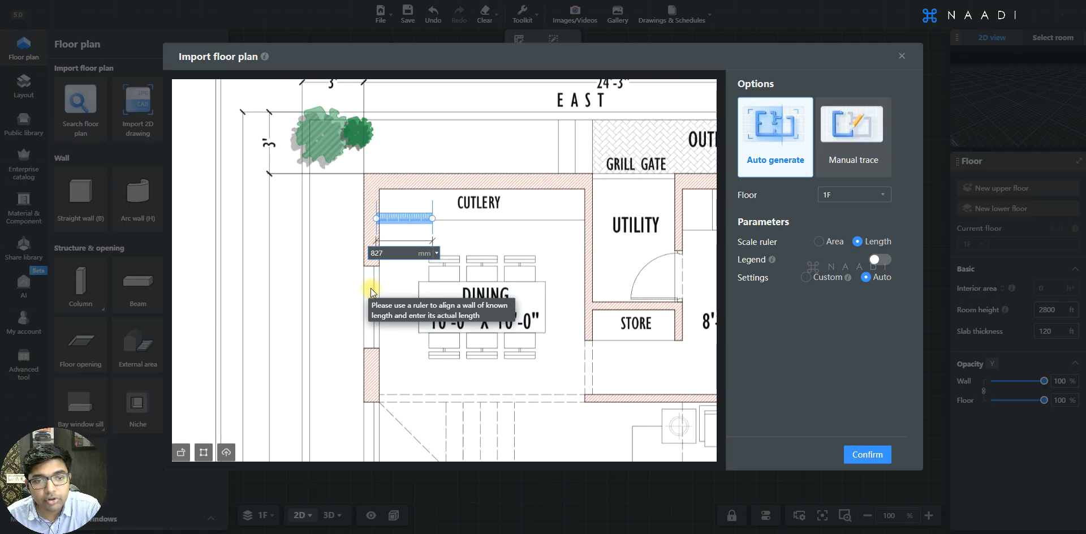
pyautogui.scroll(1, 392, 168)
pyautogui.moveTo(401, 226); pyautogui.dragTo(409, 227)
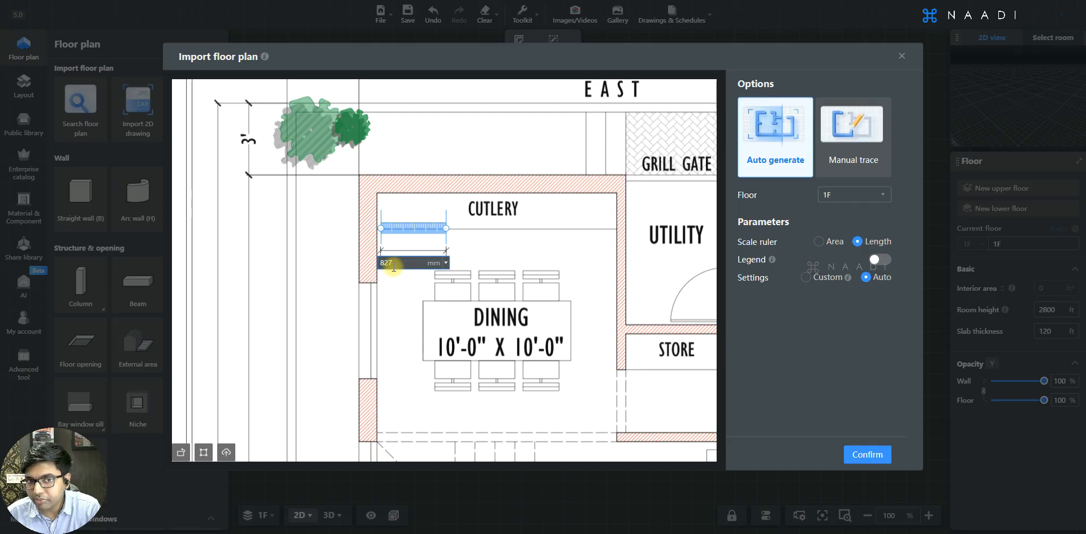
# Try stretching the scale ruler across the kitchen's inner width, from the utility wall to the outer wall
pyautogui.scroll(-1, 399, 288)
pyautogui.scroll(-1, 351, 161)
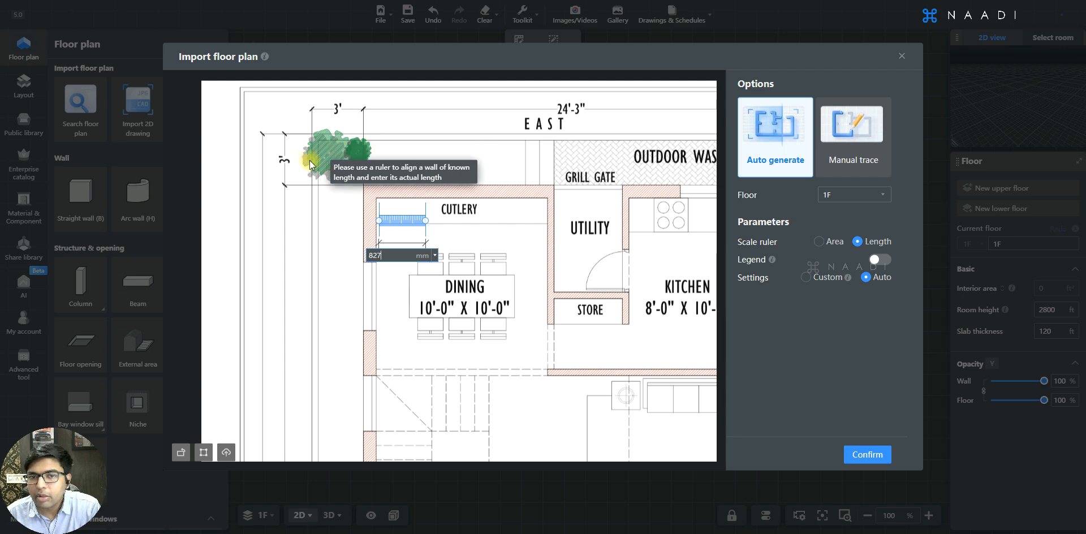
pyautogui.scroll(-2, 295, 159)
pyautogui.scroll(1, 354, 188)
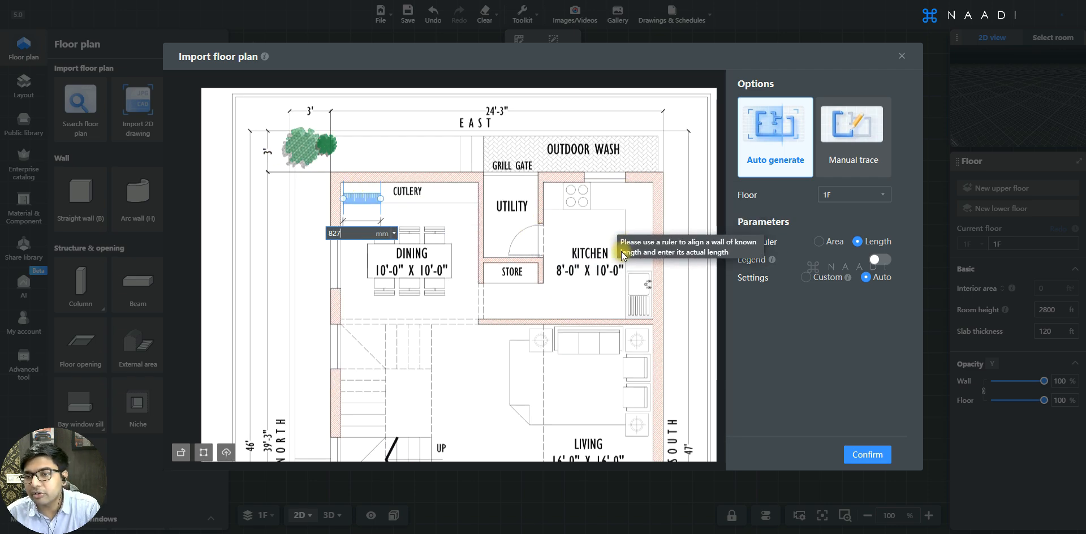
pyautogui.moveTo(363, 201); pyautogui.dragTo(652, 207)
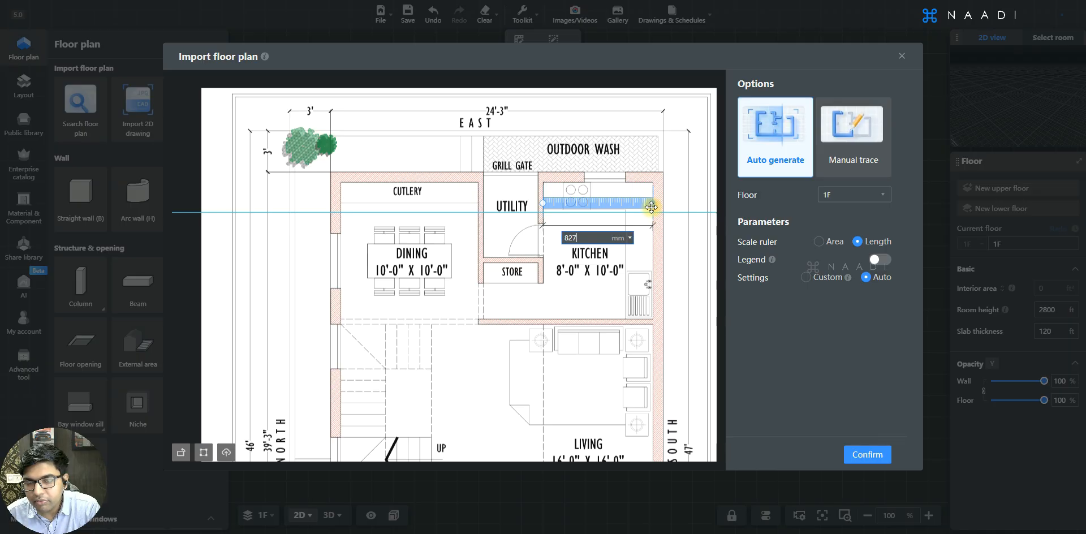
pyautogui.scroll(3, 579, 210)
pyautogui.click(581, 239)
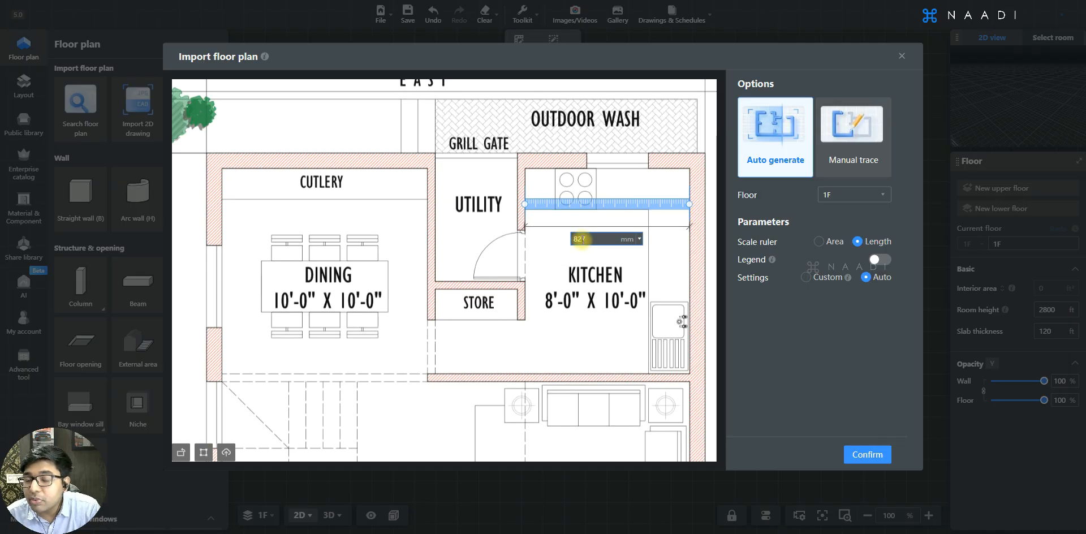
pyautogui.scroll(-2, 597, 258)
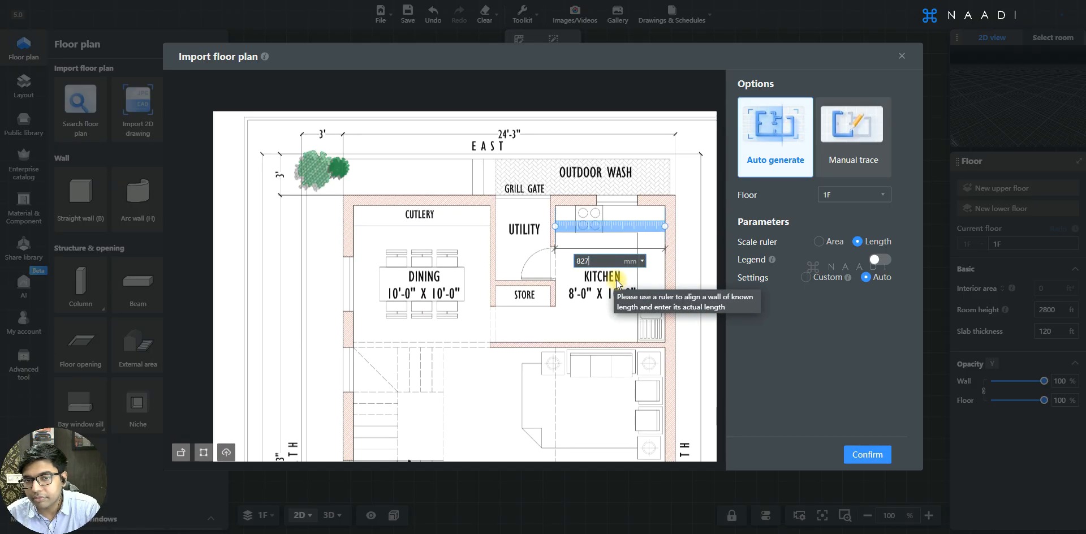
pyautogui.scroll(-3, 516, 250)
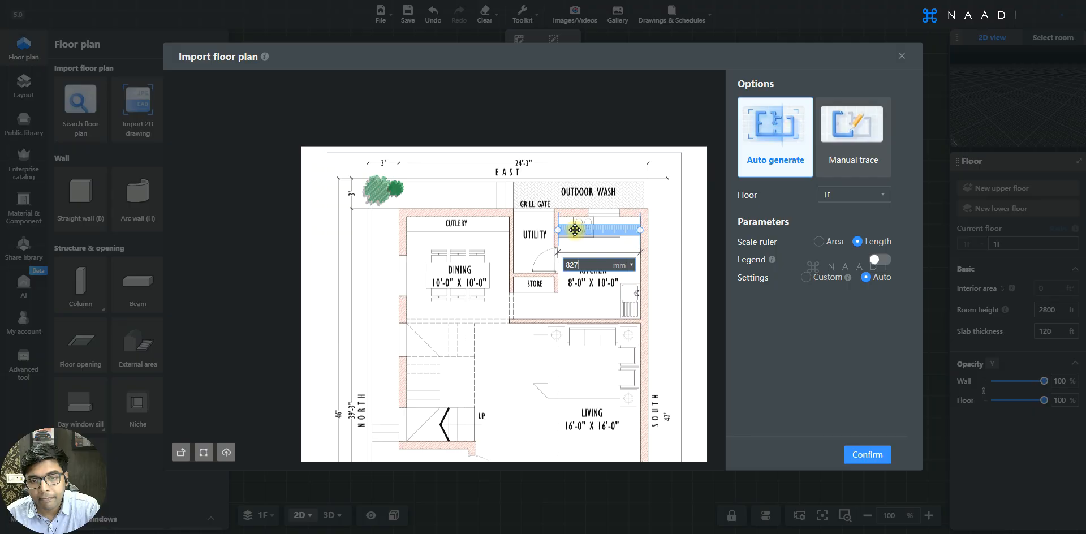
# Align the scale ruler with the horizontal 3' dimension above the tree and fit its ends to that dimension
pyautogui.moveTo(575, 230); pyautogui.dragTo(385, 188)
pyautogui.scroll(5, 390, 191)
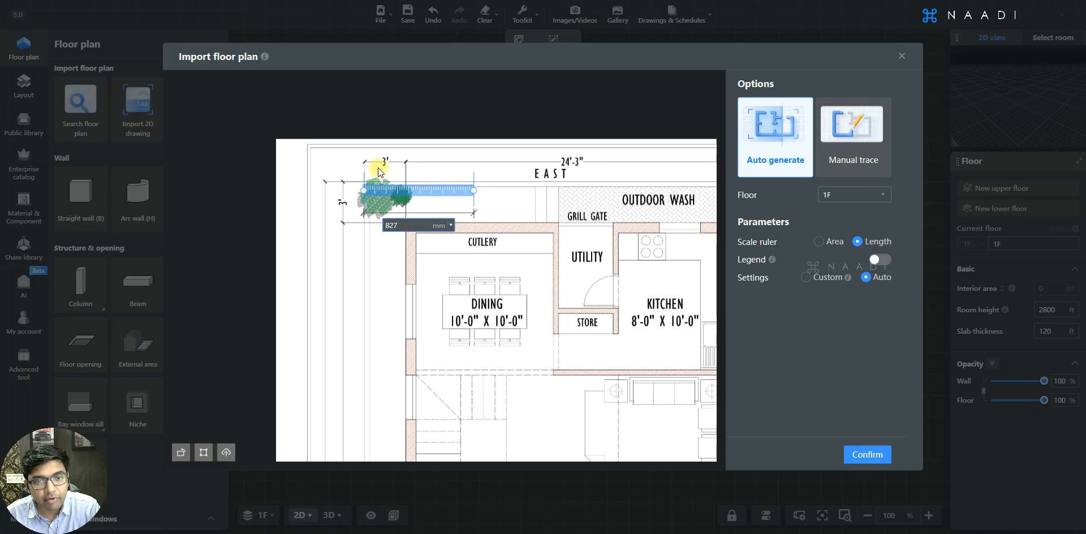
pyautogui.moveTo(460, 223); pyautogui.dragTo(460, 179)
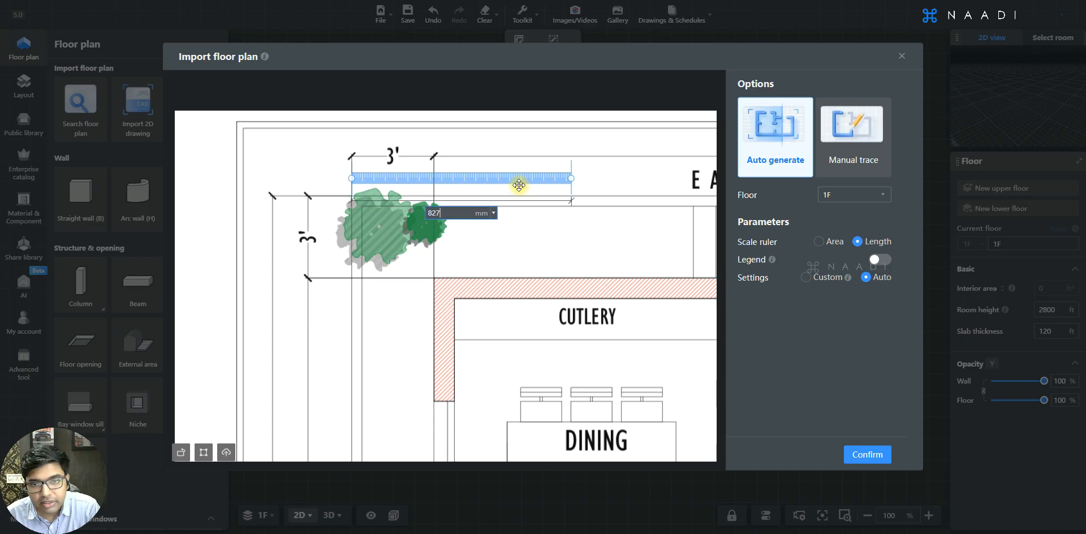
pyautogui.moveTo(571, 180); pyautogui.dragTo(434, 176)
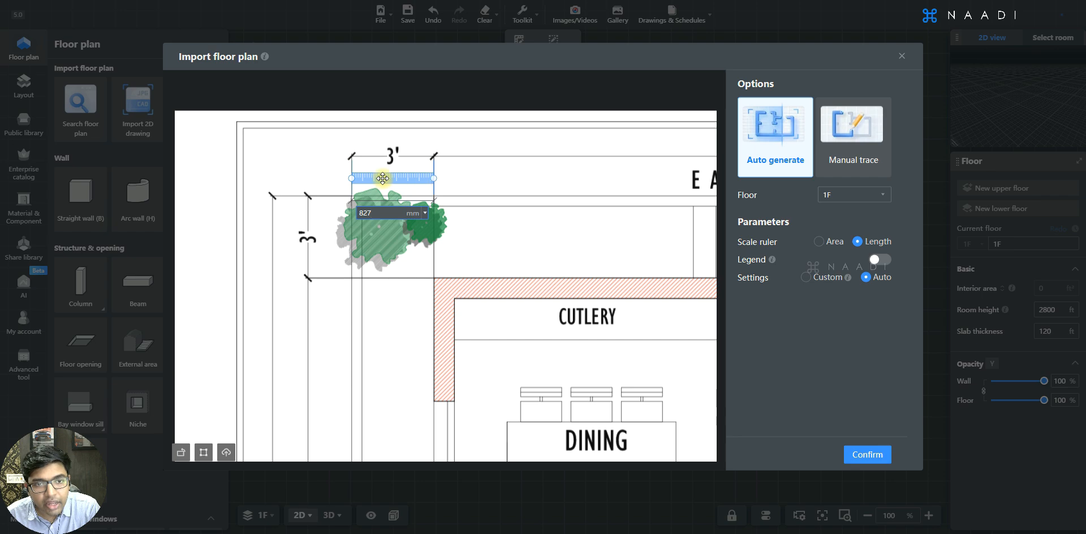
# Set the ruler's actual length to 914 mm, switching the unit to Feet w/Fractional inches and back to Millimeters
pyautogui.scroll(1, 378, 170)
pyautogui.click(367, 214)
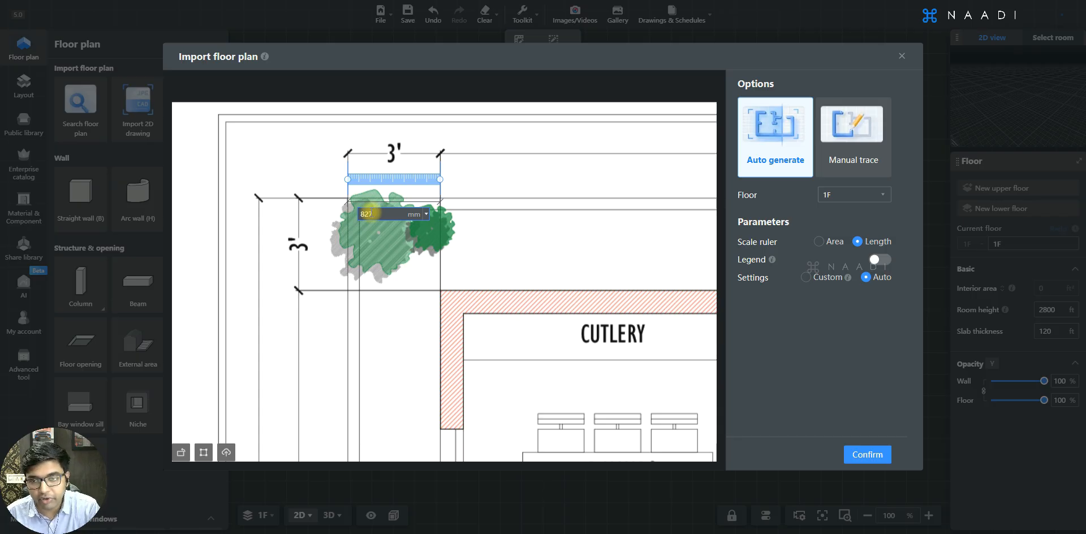
pyautogui.click(426, 215)
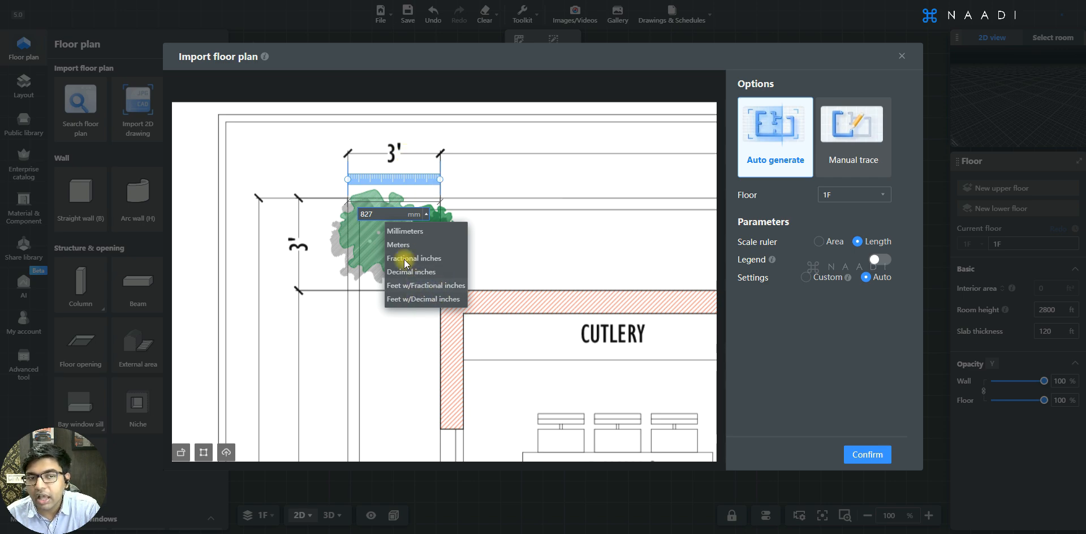
pyautogui.click(439, 286)
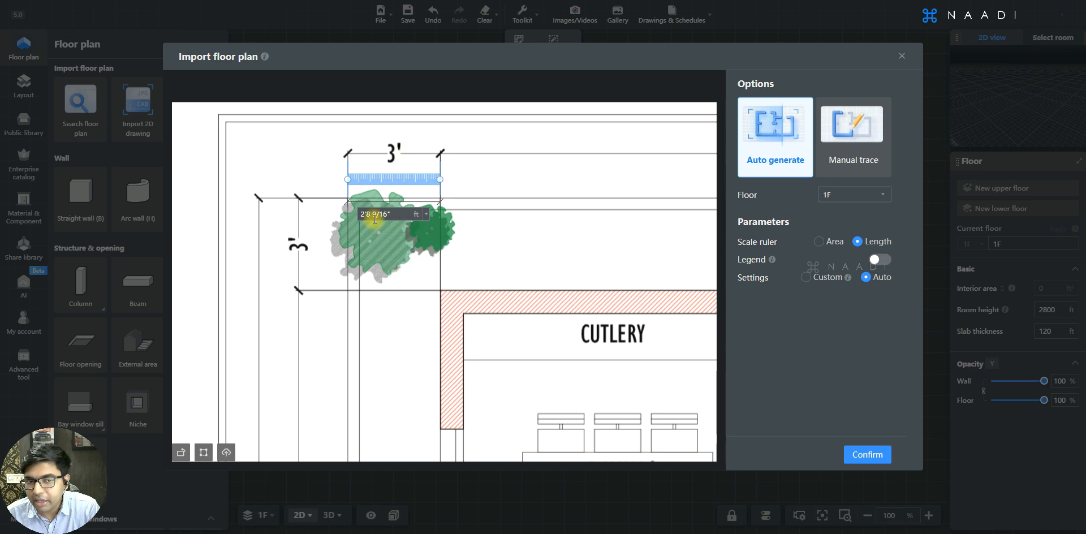
pyautogui.click(426, 214)
pyautogui.click(434, 232)
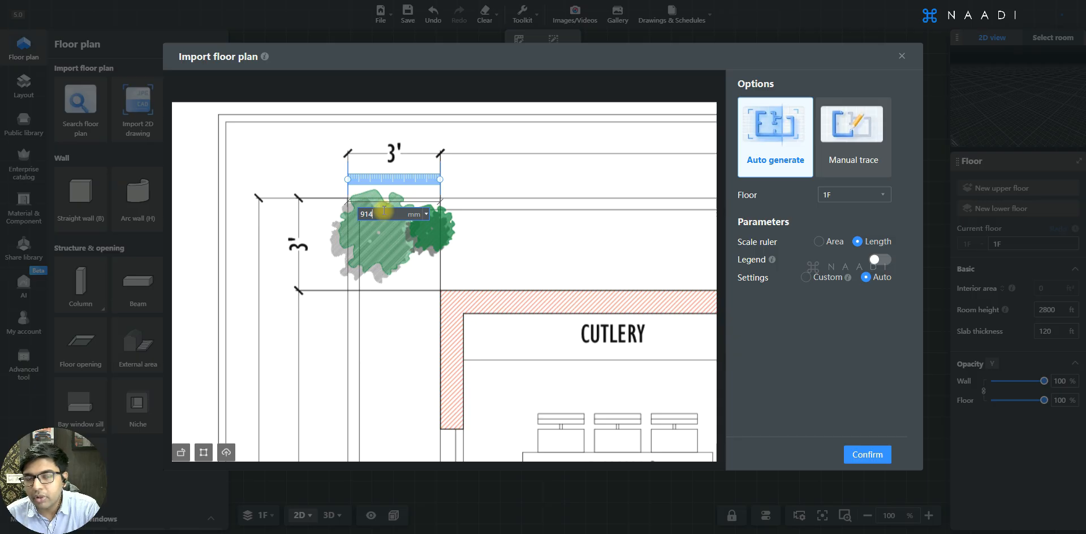
# Generate the model of floor 1F from the scaled plan image with the Auto generate option
pyautogui.scroll(-4, 384, 212)
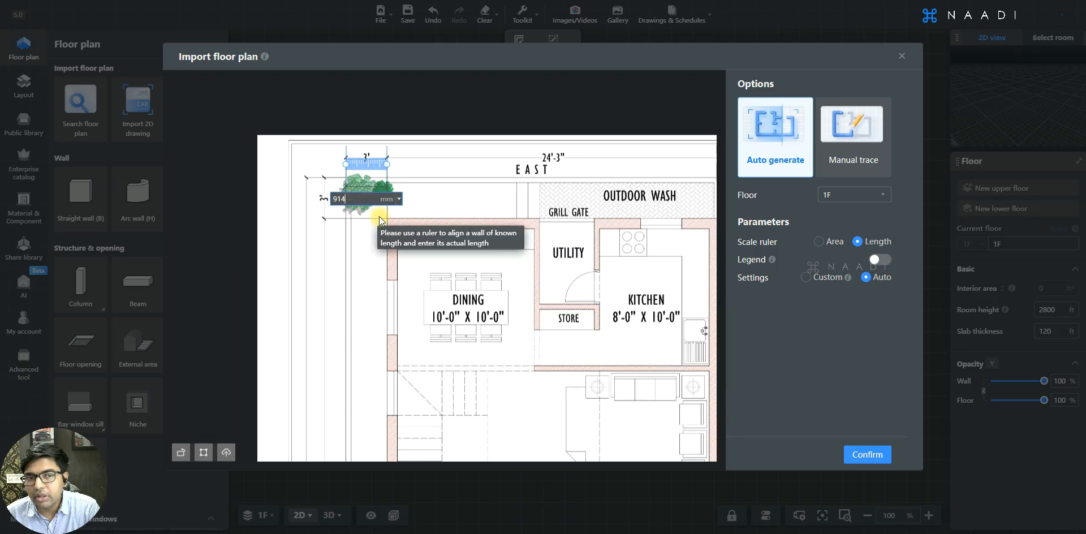
pyautogui.scroll(-3, 365, 217)
pyautogui.scroll(2, 387, 297)
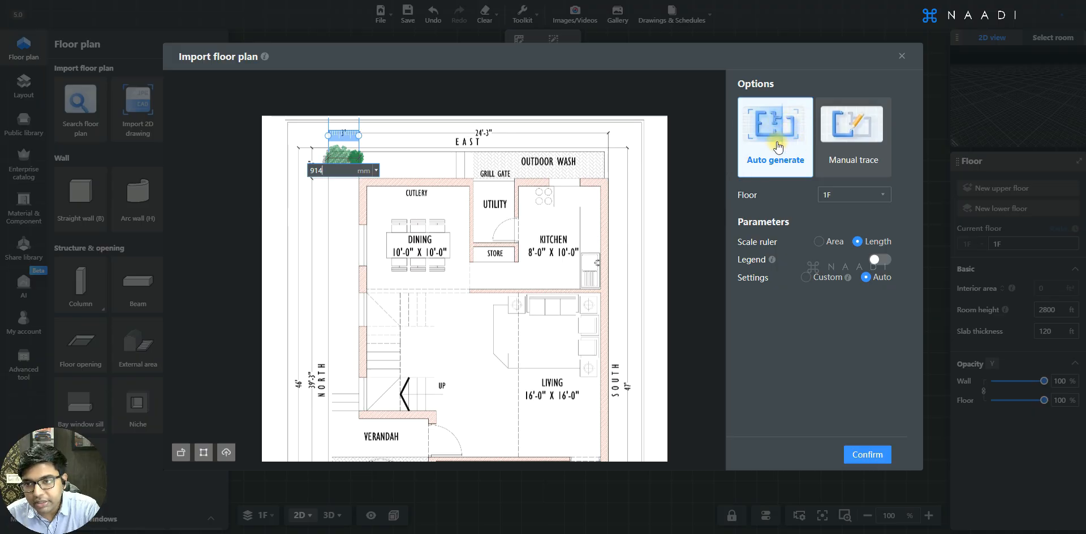
pyautogui.click(865, 456)
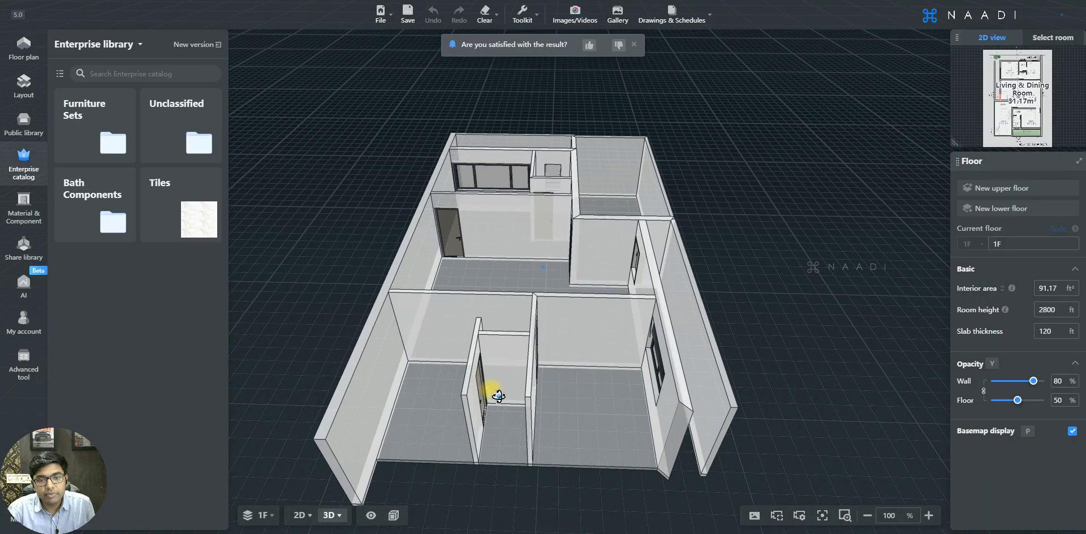
# Set the linked wall and floor opacity of the generated model to 100%
pyautogui.moveTo(498, 396); pyautogui.dragTo(651, 396)
pyautogui.moveTo(725, 400); pyautogui.dragTo(627, 429)
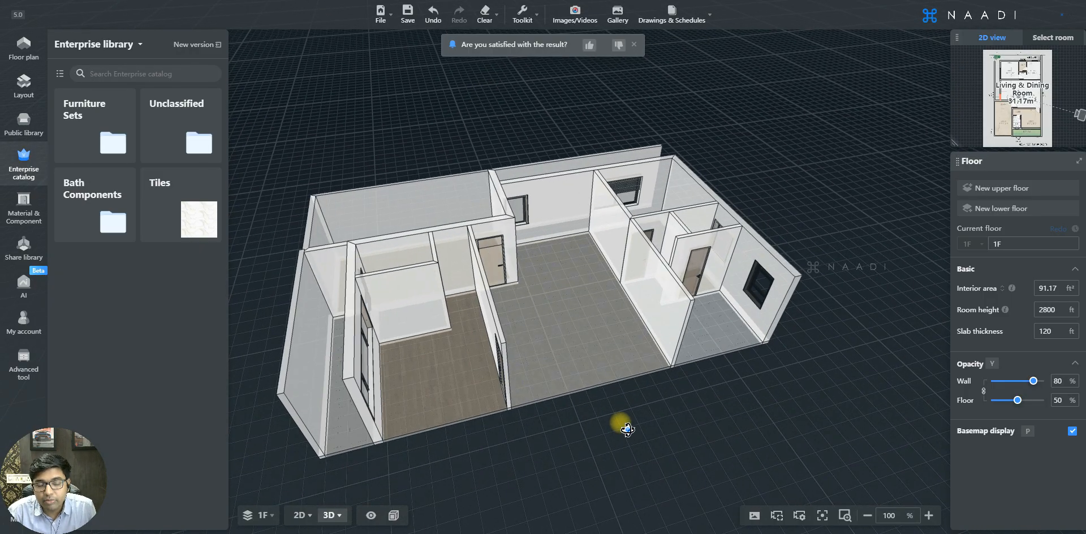
pyautogui.scroll(4, 571, 361)
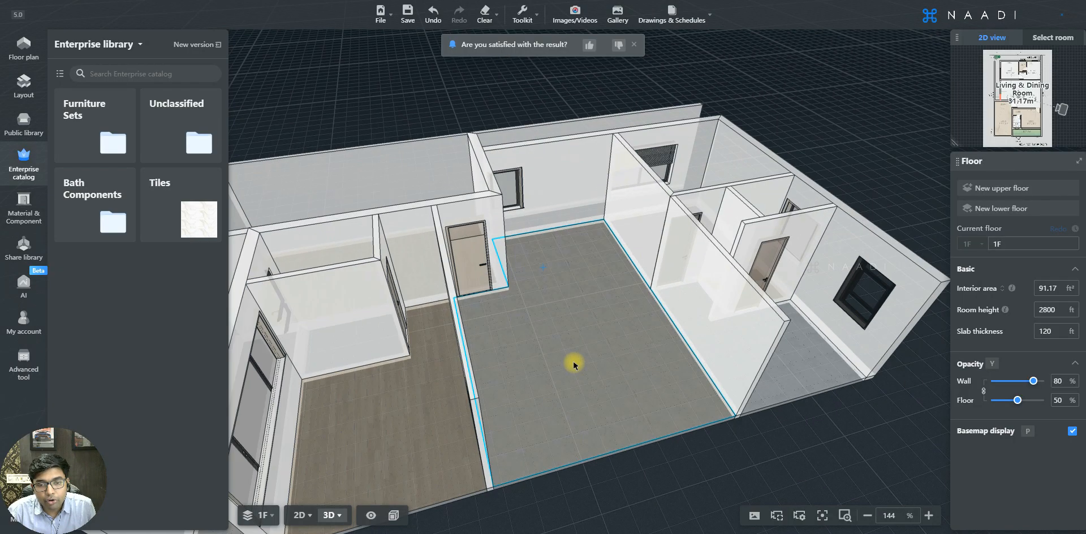
pyautogui.moveTo(621, 402)
pyautogui.mouseDown()
pyautogui.moveTo(617, 346)
pyautogui.moveTo(623, 414)
pyautogui.mouseUp()
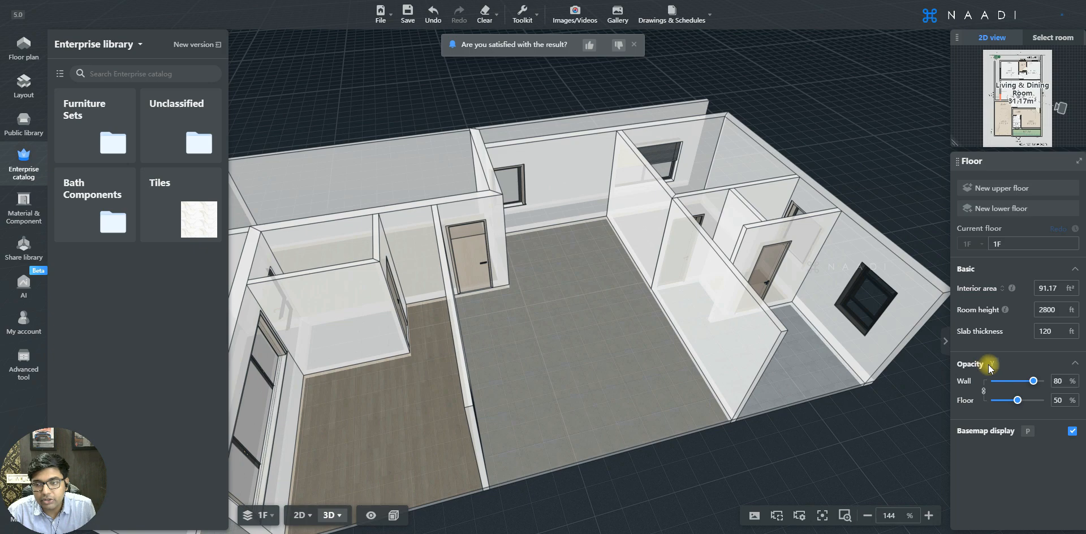
pyautogui.moveTo(1034, 382); pyautogui.dragTo(1057, 380)
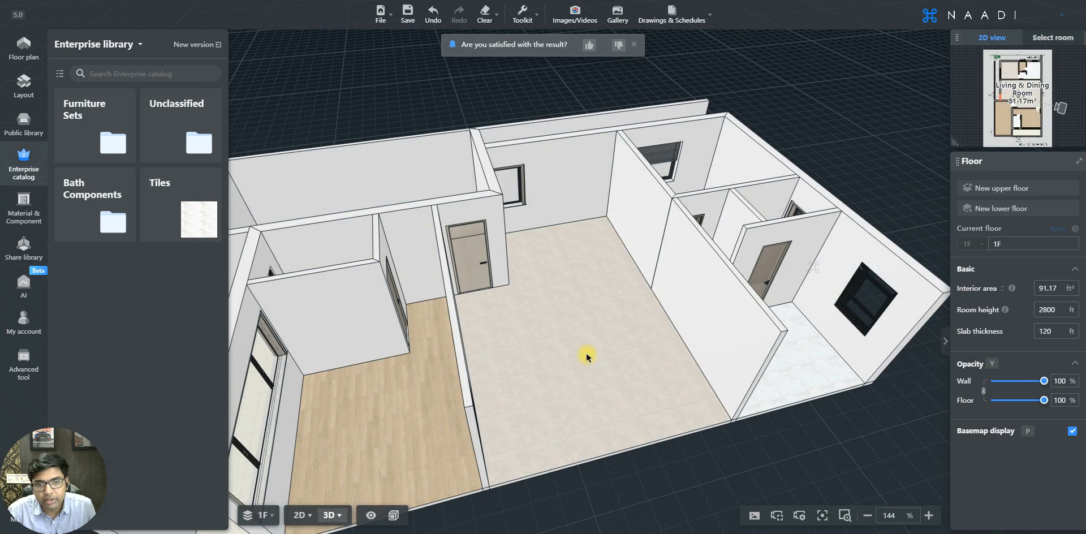
# View the generated model from farther out in 3D and switch to the 2D plan view
pyautogui.scroll(-3, 660, 422)
pyautogui.moveTo(690, 424); pyautogui.dragTo(848, 430)
pyautogui.scroll(-1, 681, 412)
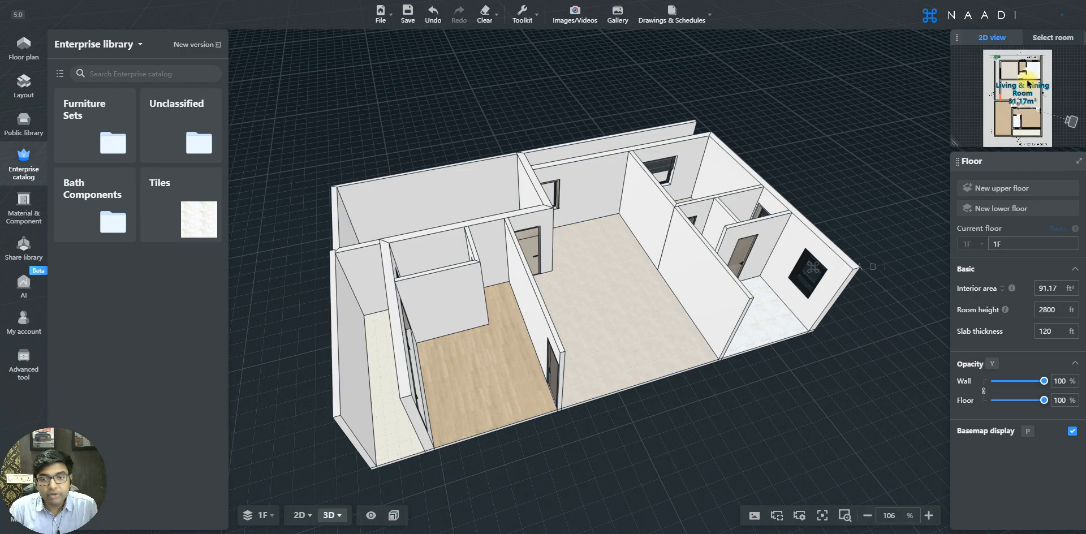
pyautogui.press('1')
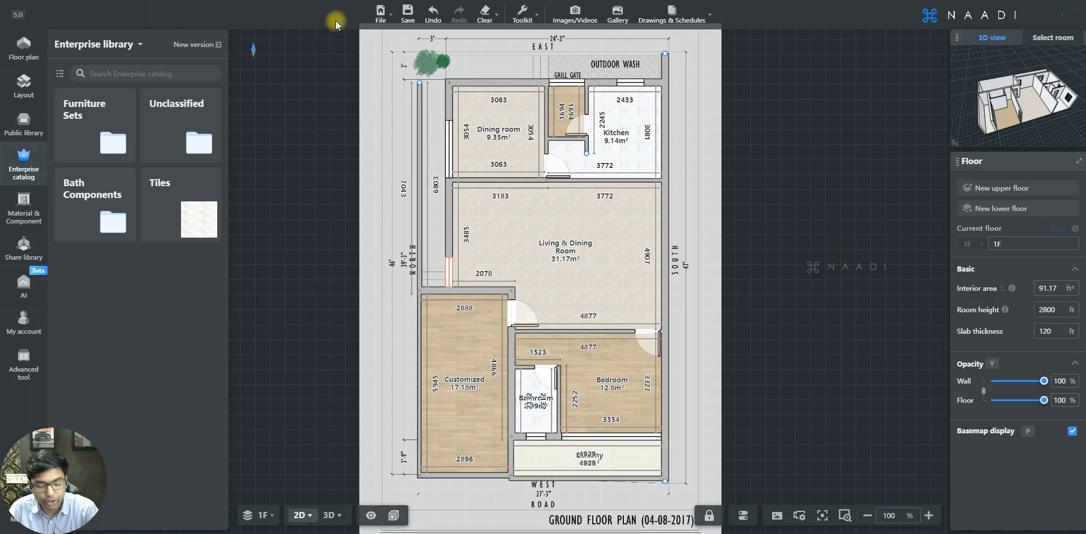
# Save the project under the name Demo Project
pyautogui.click(376, 16)
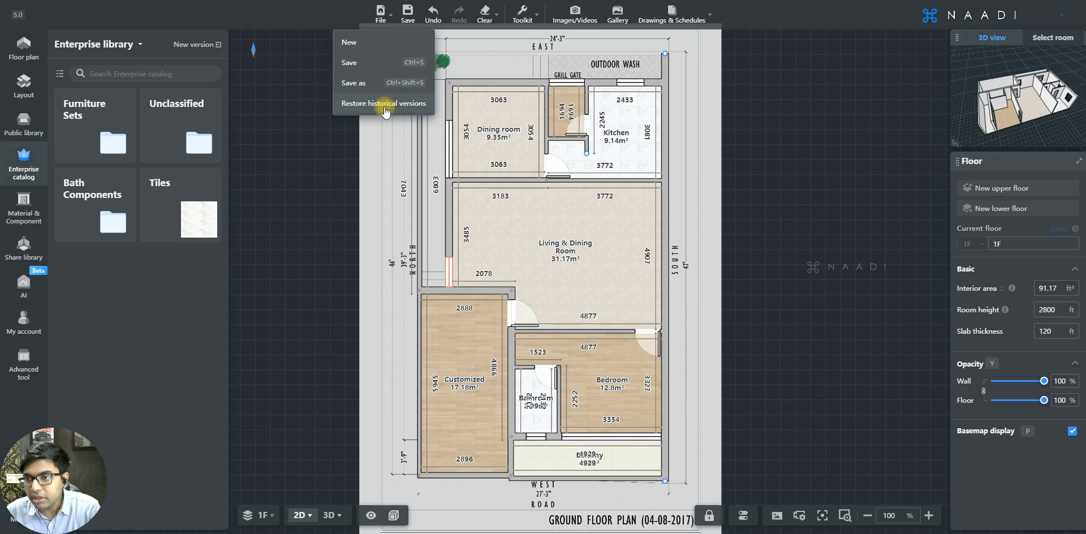
pyautogui.click(372, 63)
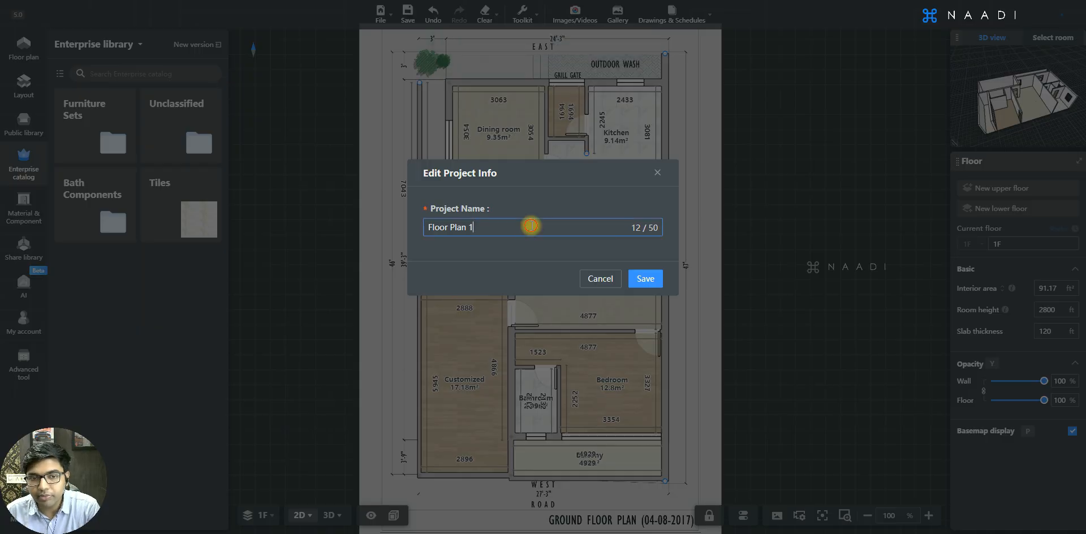
pyautogui.doubleClick(531, 226)
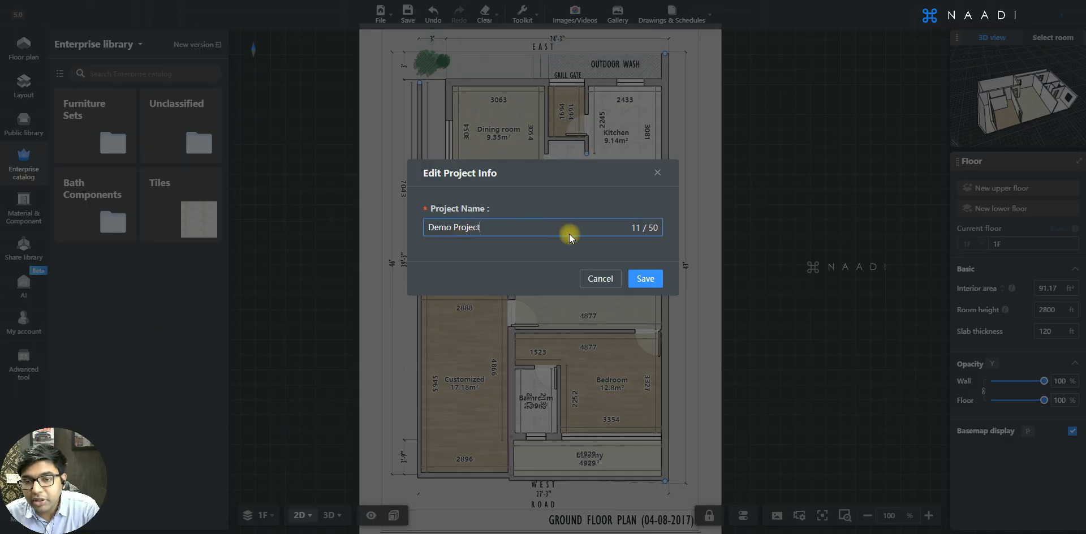
pyautogui.click(641, 278)
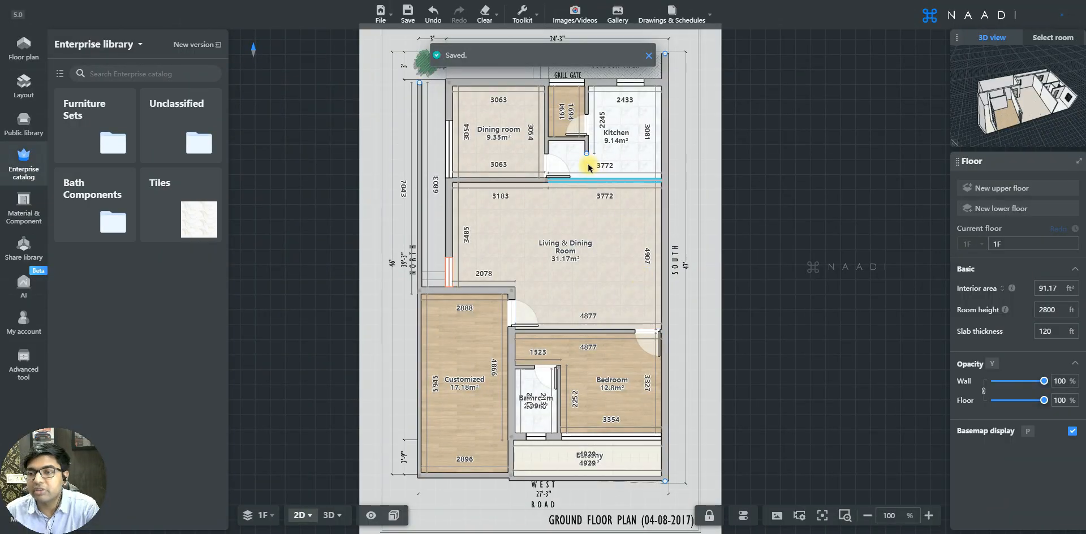
# Examine the project's restorable history versions for today, yesterday and earlier, select the 2025/11/20 16:32:24 version, and close without restoring
pyautogui.click(381, 13)
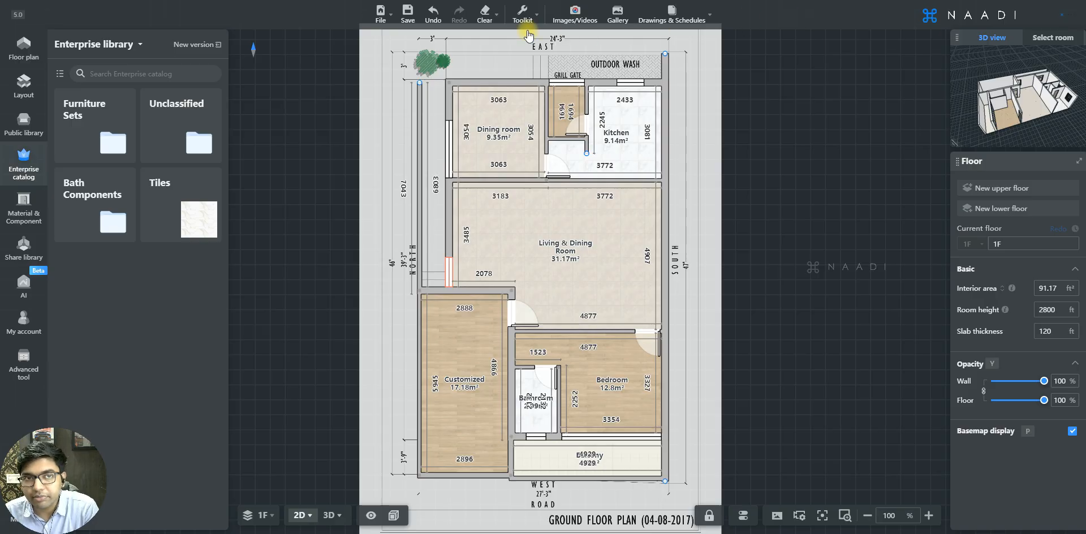
pyautogui.moveTo(383, 16)
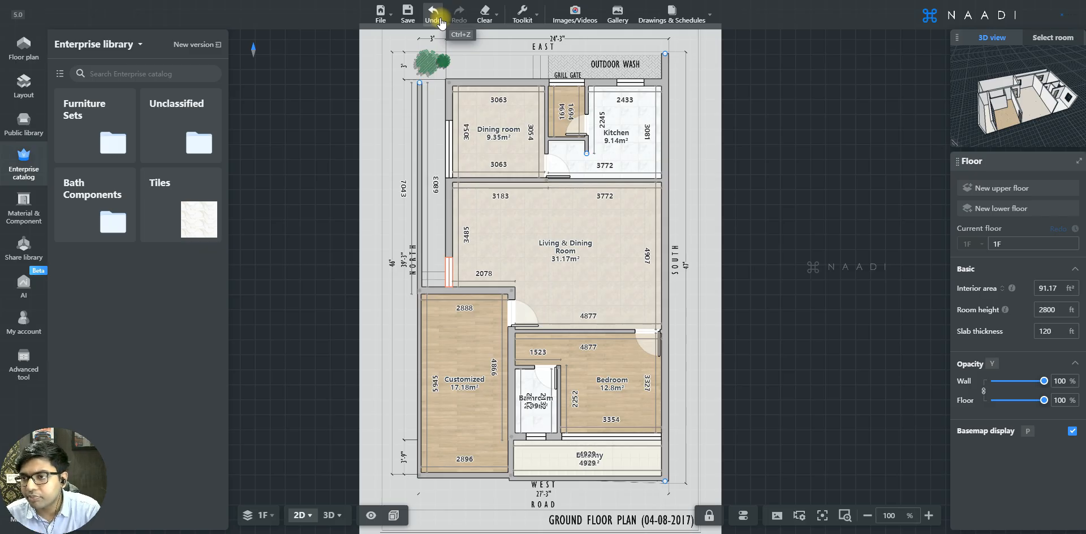
pyautogui.click(380, 13)
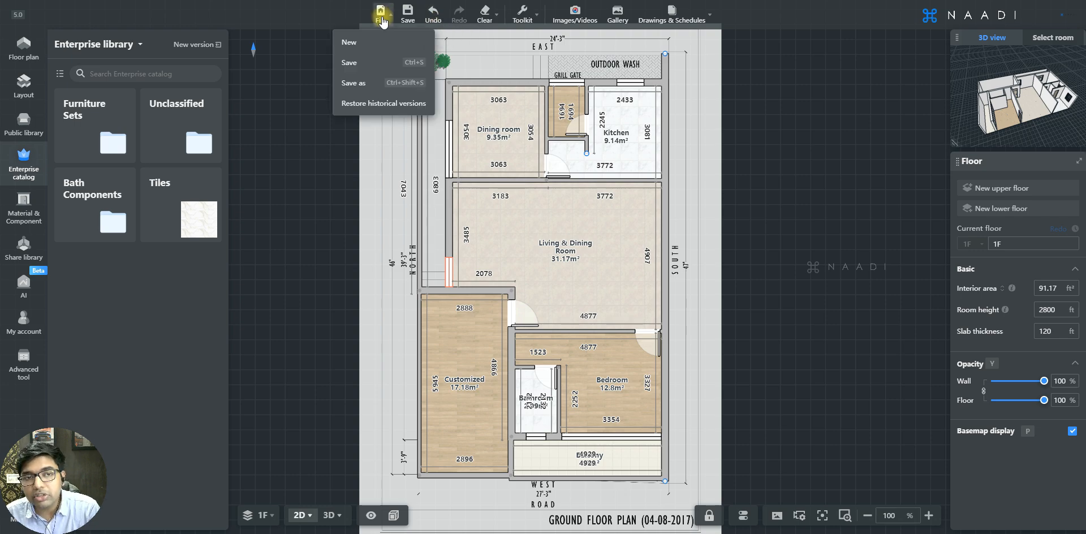
pyautogui.click(378, 103)
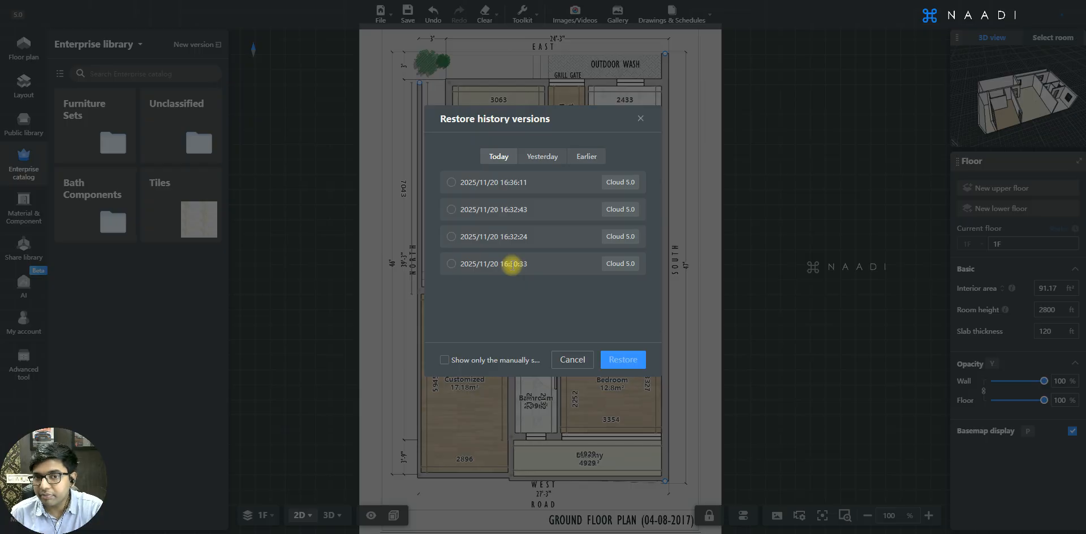
pyautogui.click(540, 158)
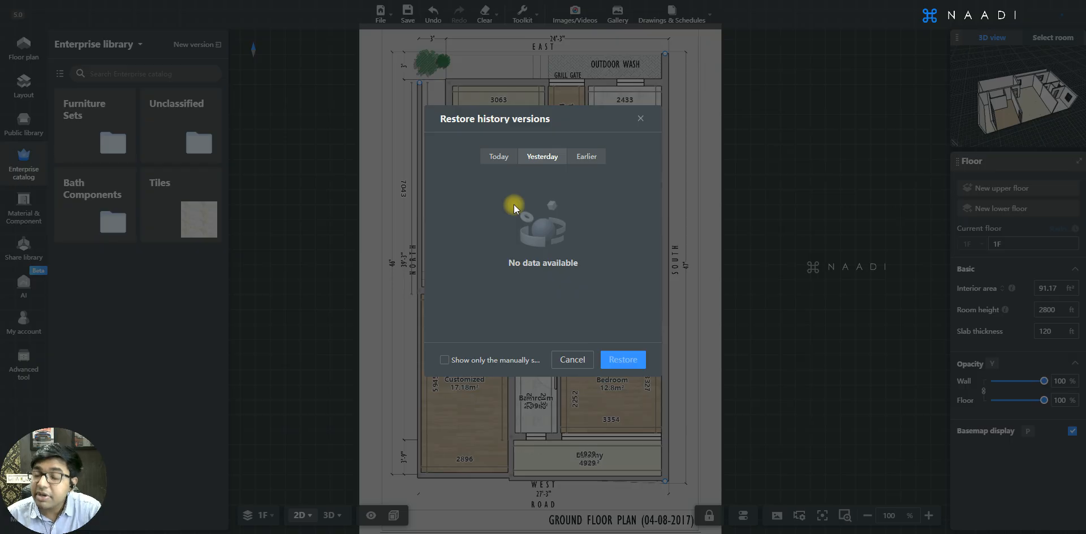
pyautogui.click(587, 161)
pyautogui.click(498, 157)
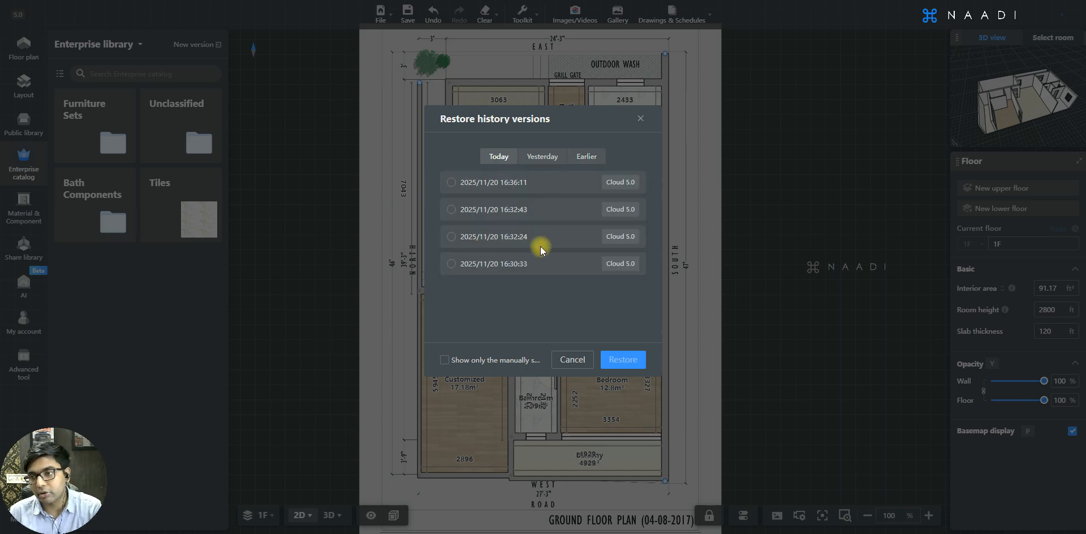
pyautogui.click(452, 238)
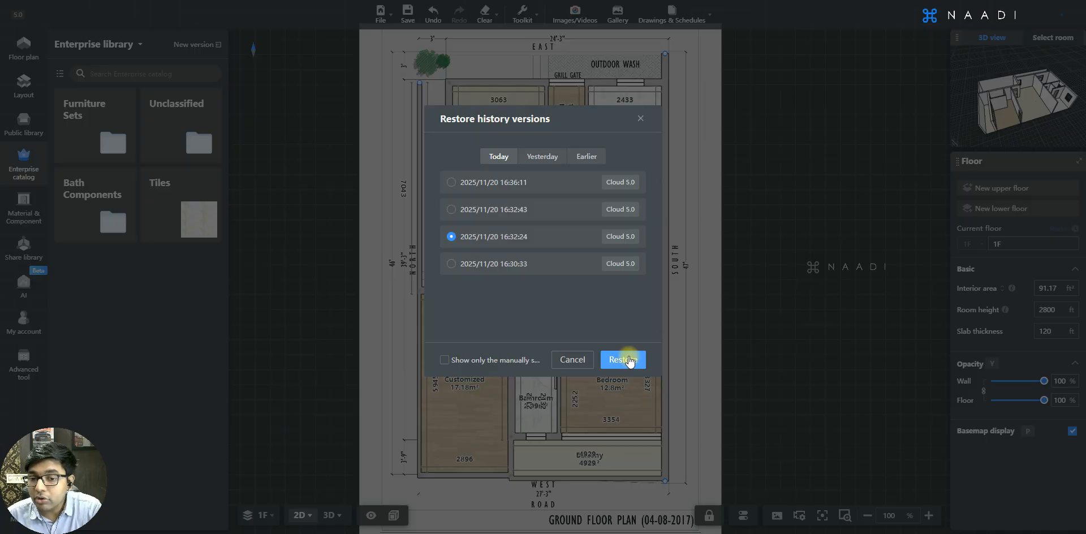
pyautogui.click(640, 118)
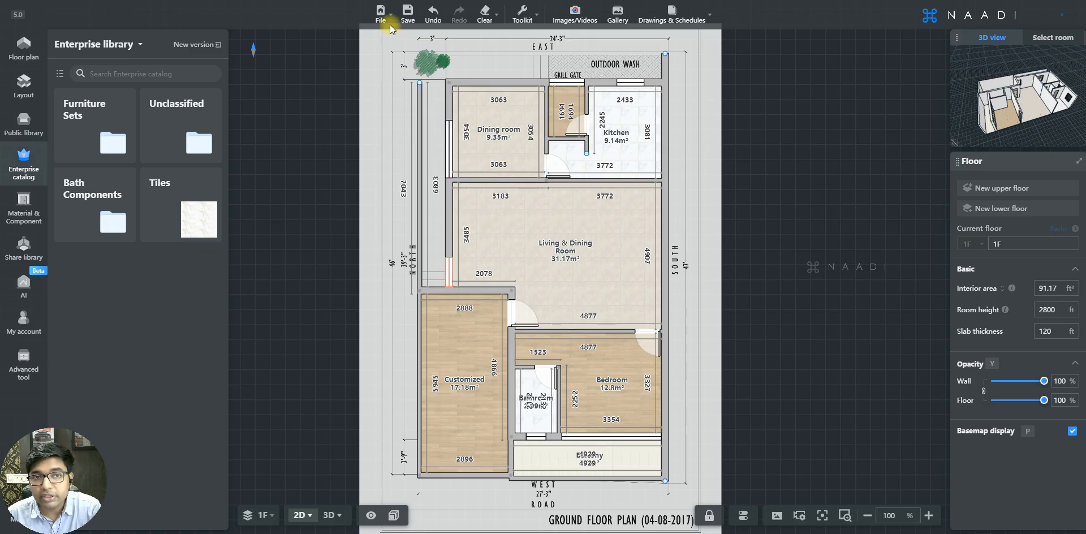
pyautogui.click(381, 12)
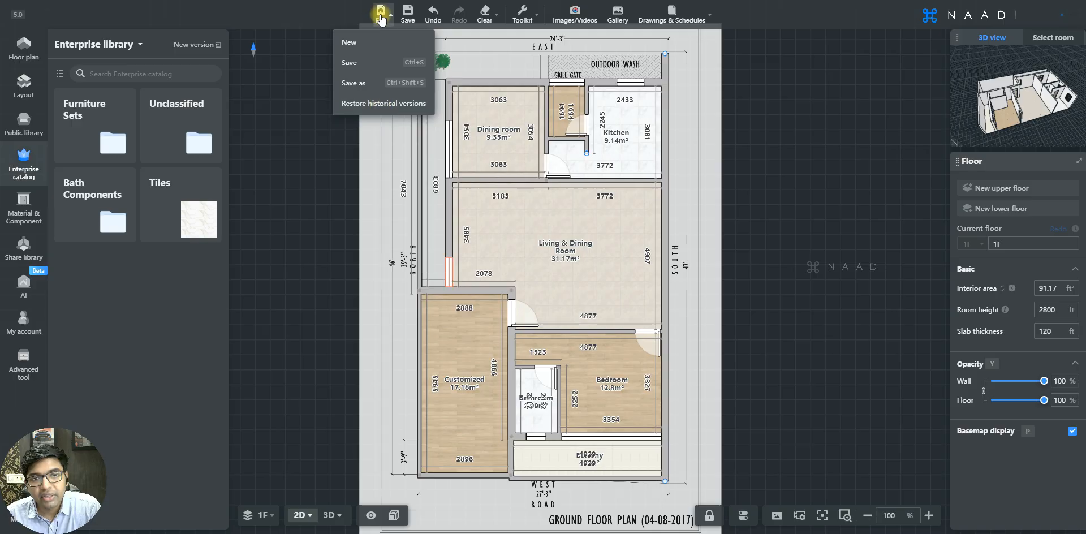
pyautogui.click(407, 14)
pyautogui.click(381, 13)
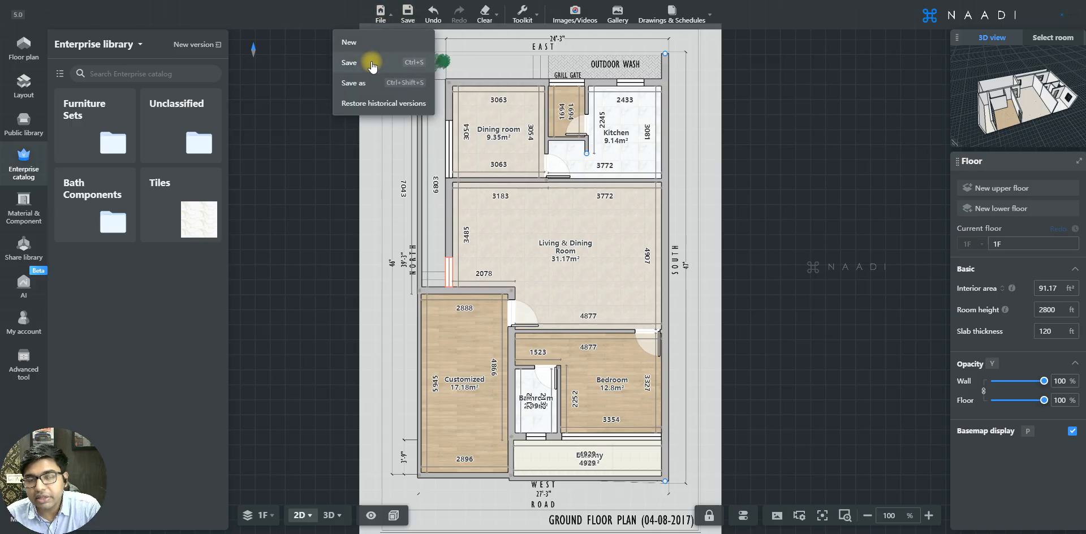
pyautogui.click(405, 17)
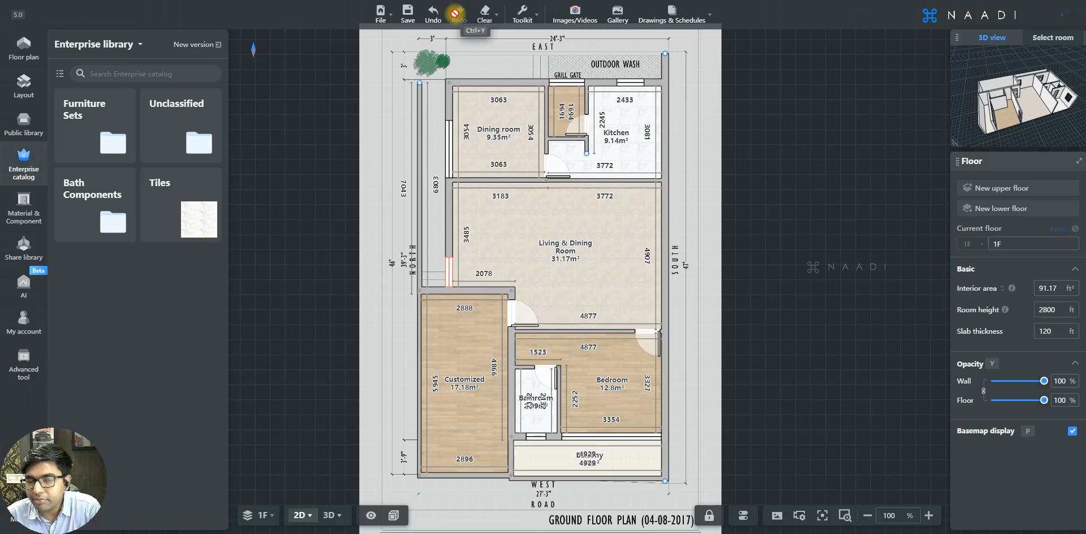
pyautogui.click(486, 17)
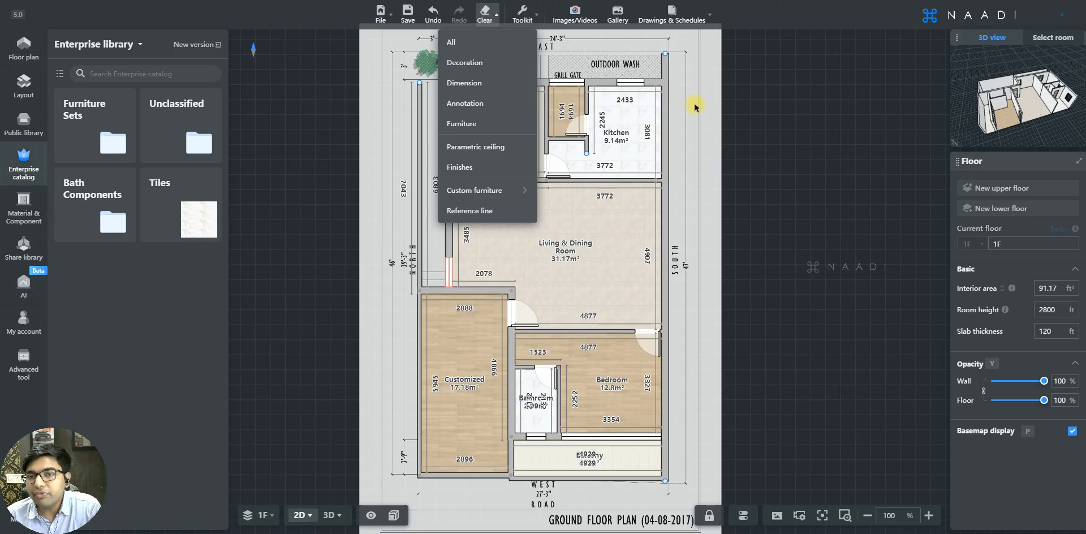
pyautogui.click(686, 160)
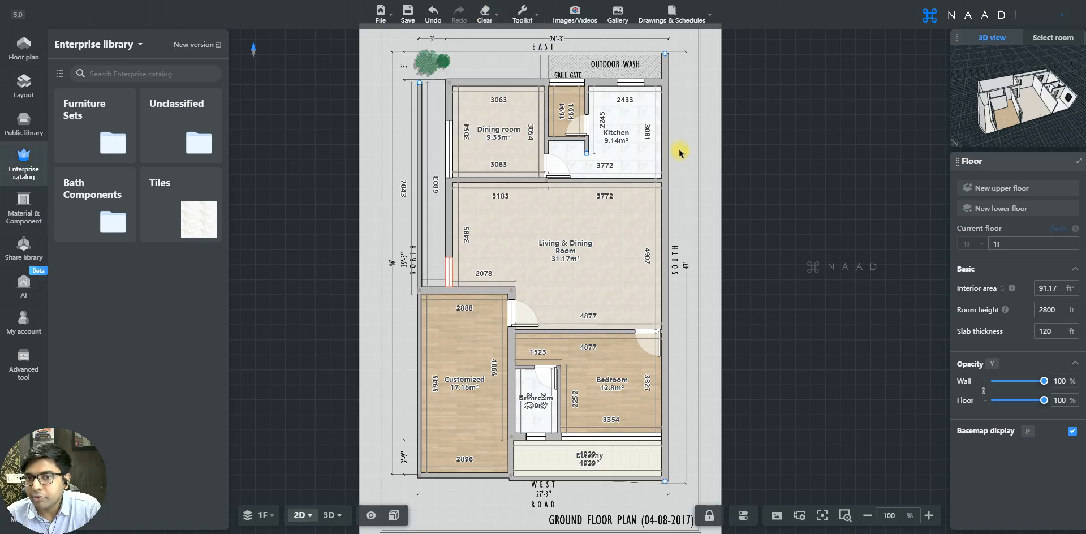
# Select the long south wall, add the east wall and the north wall beside the dining room, and clear the selection
pyautogui.click(663, 140)
pyautogui.click(664, 141)
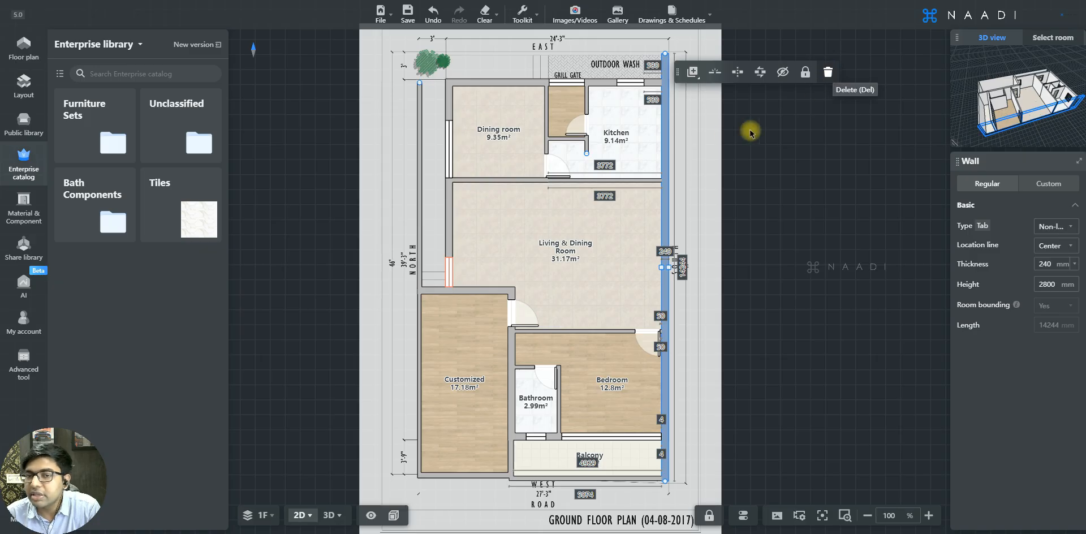
pyautogui.click(800, 157)
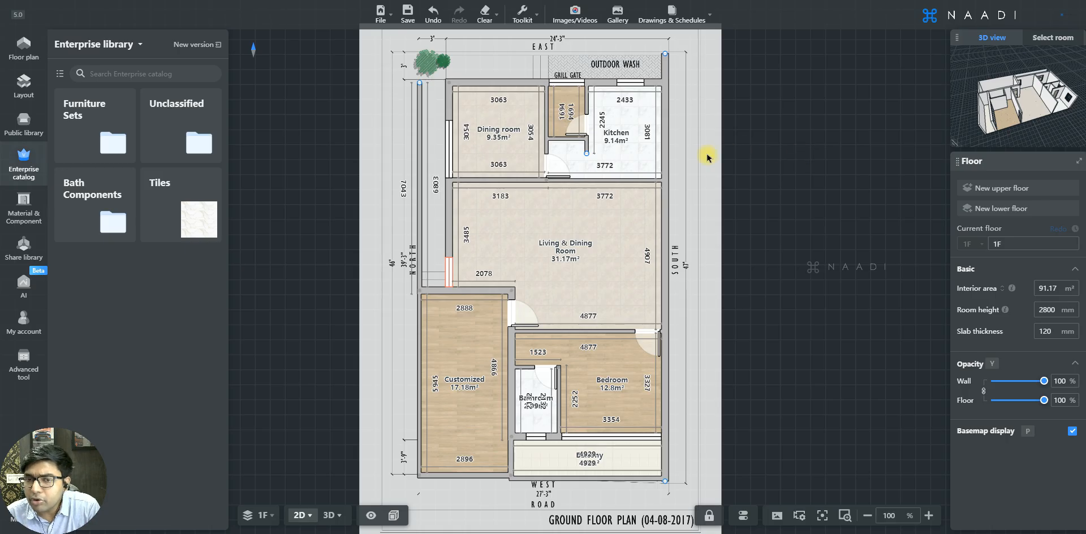
pyautogui.click(665, 137)
pyautogui.keyDown('ctrl'); pyautogui.click(600, 83); pyautogui.keyUp('ctrl')
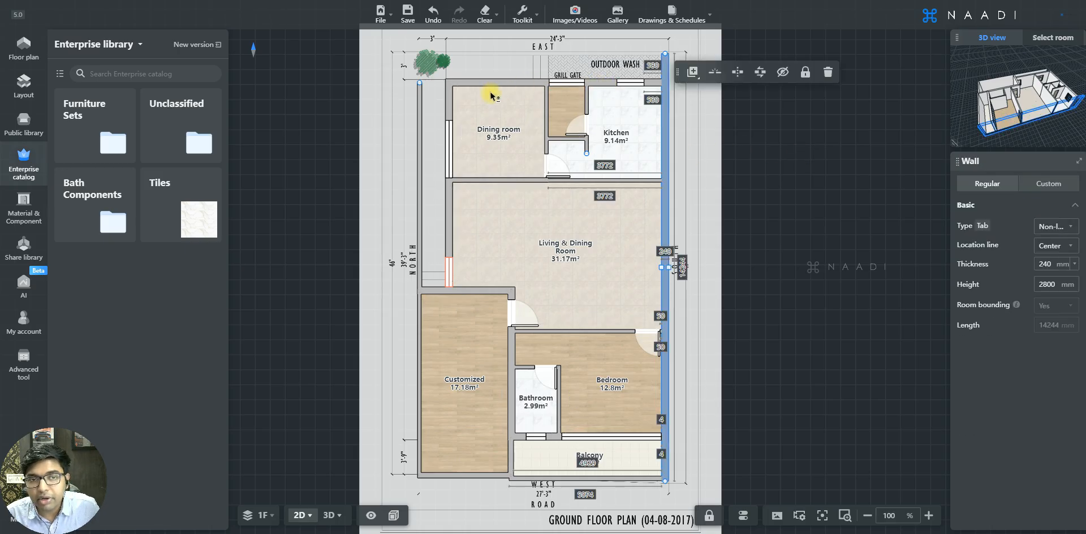
pyautogui.keyDown('ctrl'); pyautogui.click(453, 104); pyautogui.keyUp('ctrl')
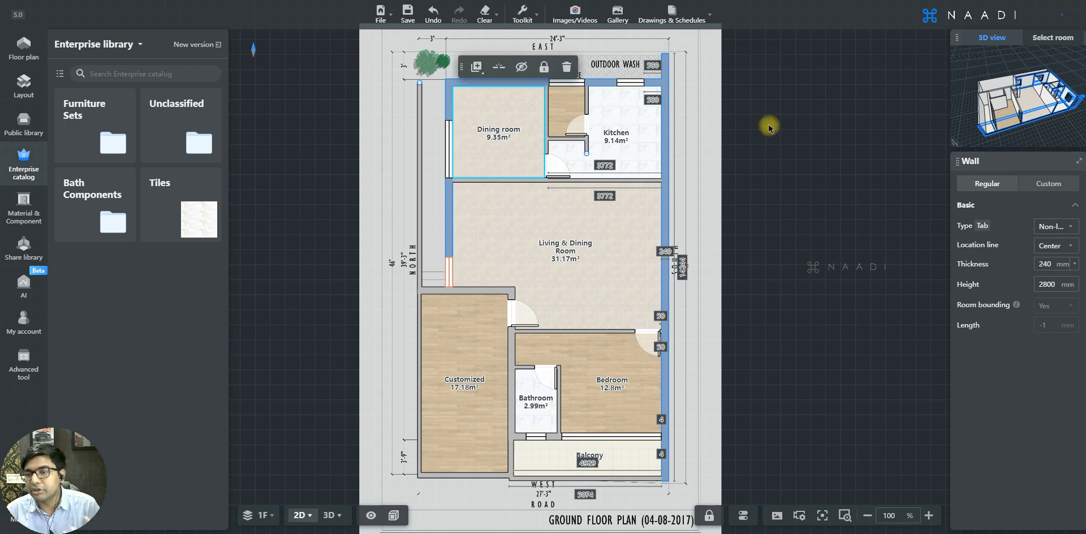
pyautogui.click(792, 131)
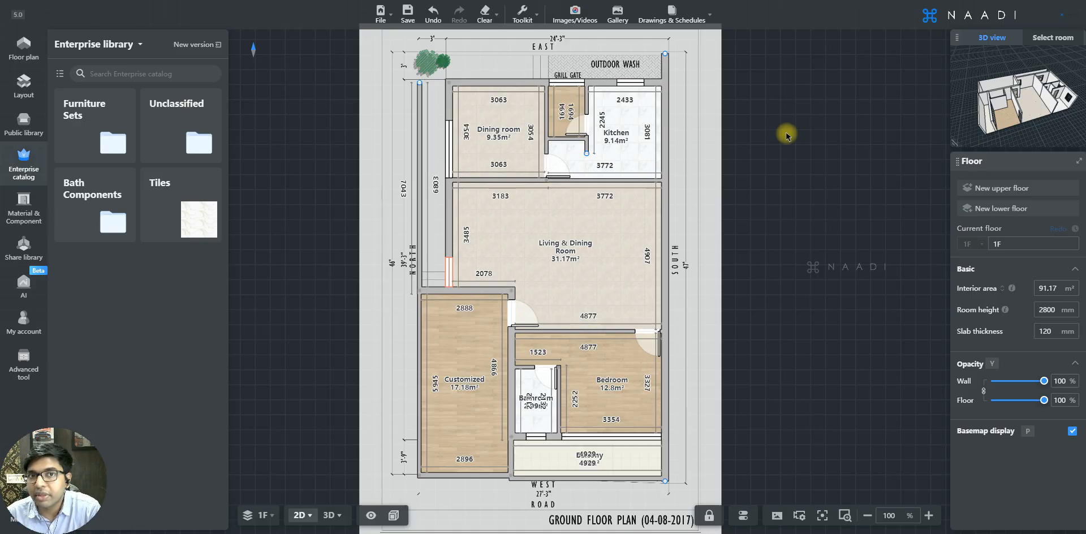
pyautogui.moveTo(485, 19)
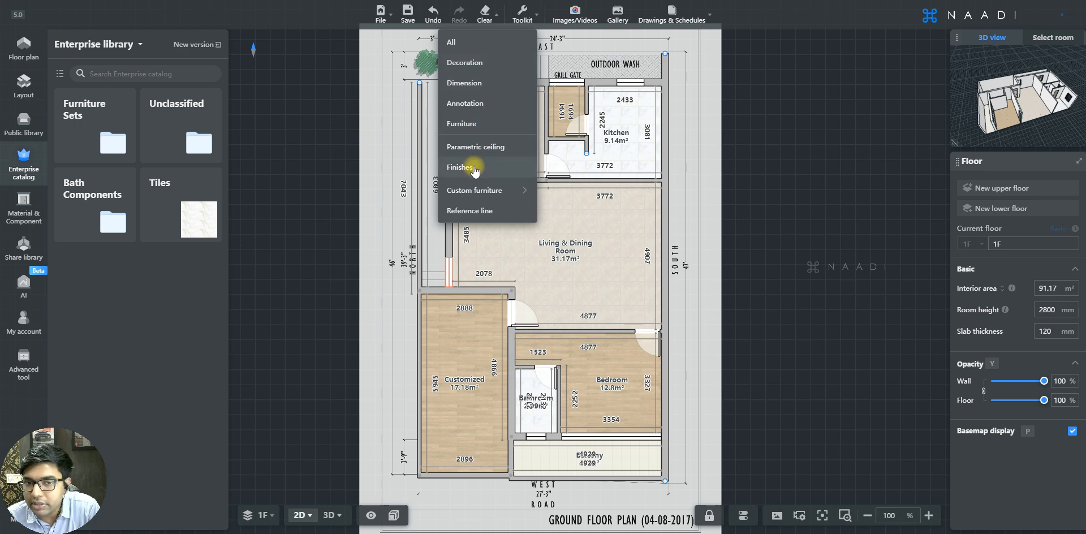
pyautogui.moveTo(487, 194)
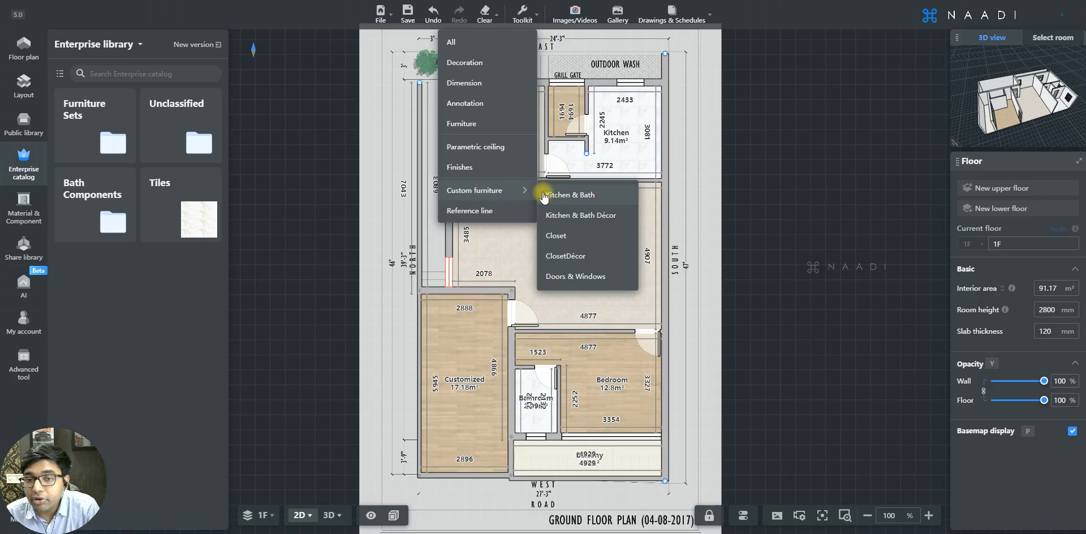
pyautogui.click(566, 238)
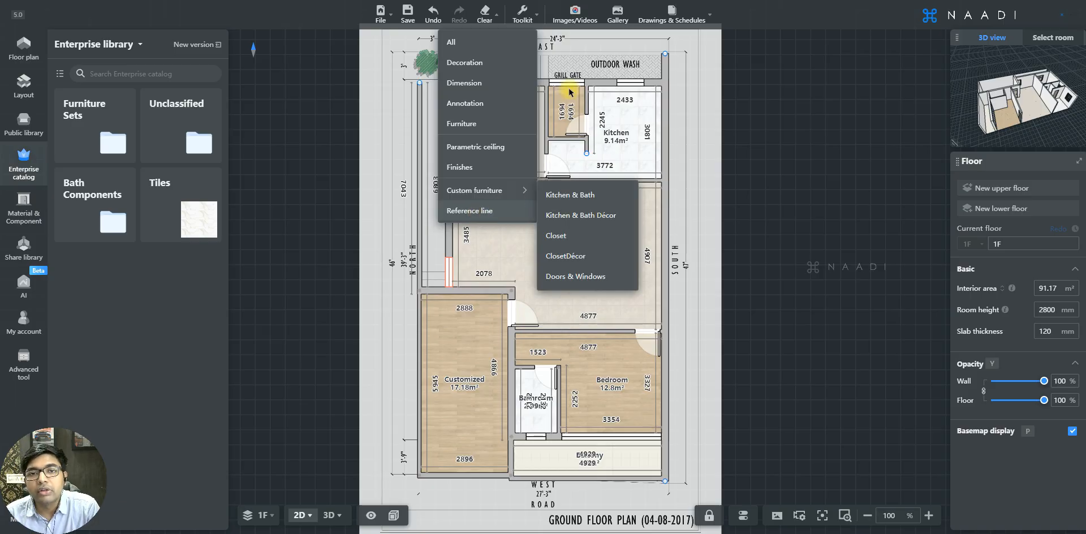
# Try to apply the door's material to the living room floor and back wall in 3D with the Material brush, and return to the 2D plan
pyautogui.moveTo(523, 22)
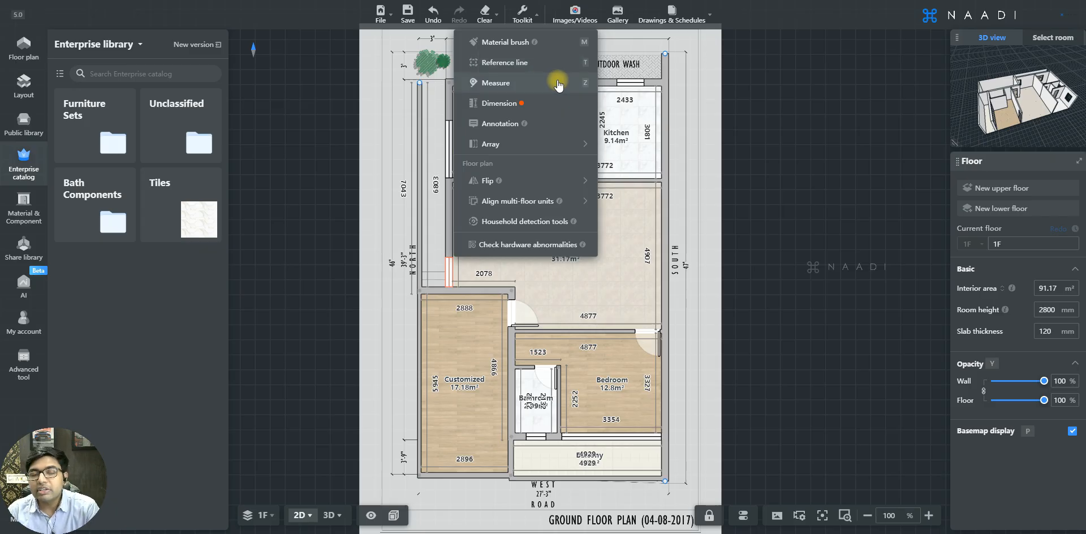
pyautogui.click(558, 45)
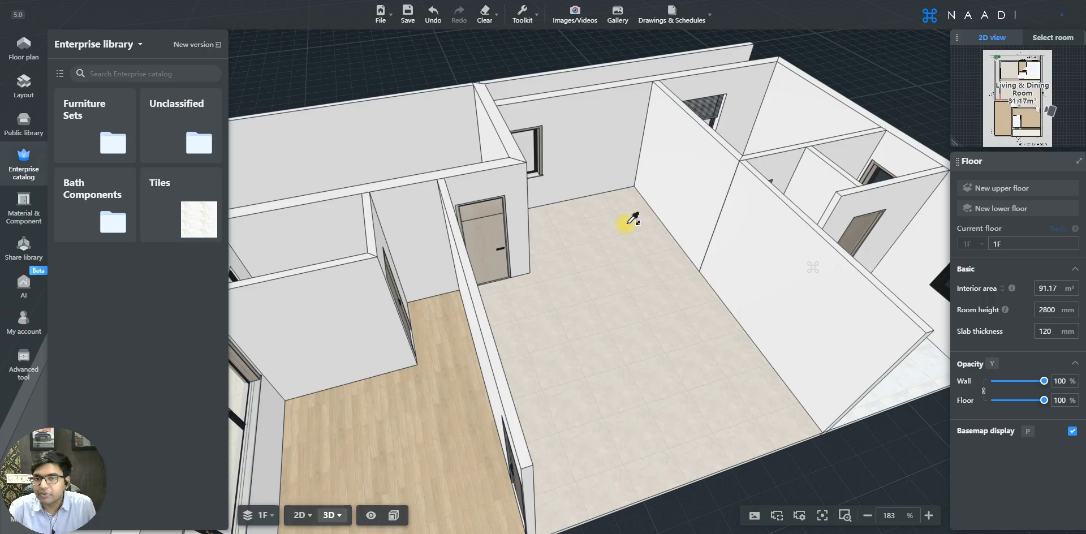
pyautogui.scroll(3, 585, 276)
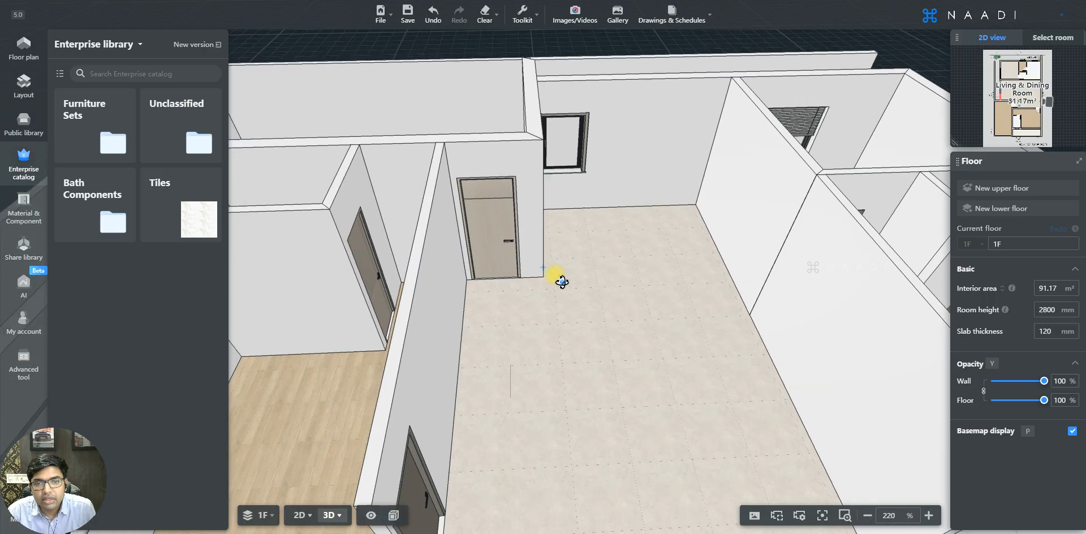
pyautogui.click(494, 214)
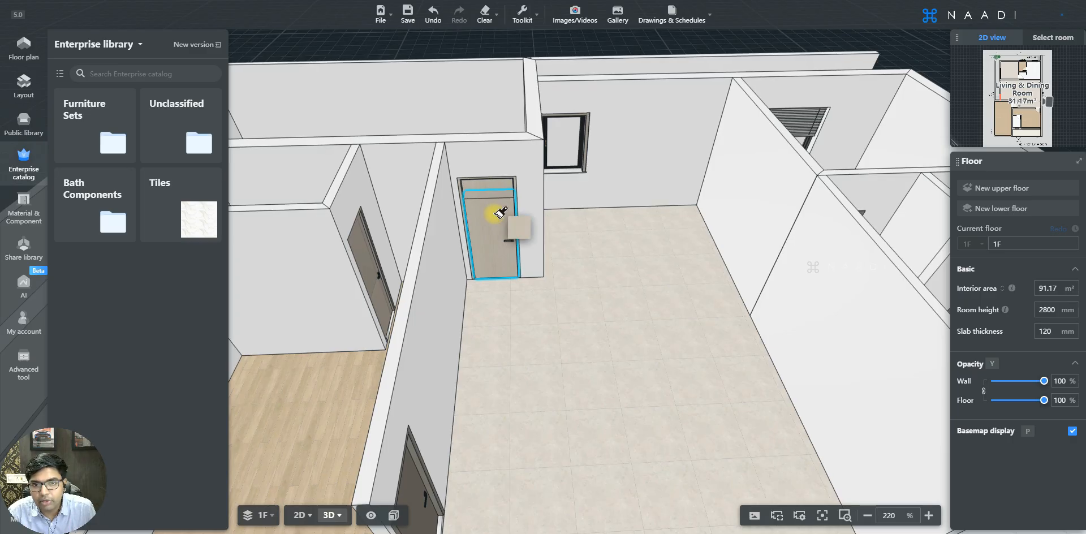
pyautogui.click(594, 254)
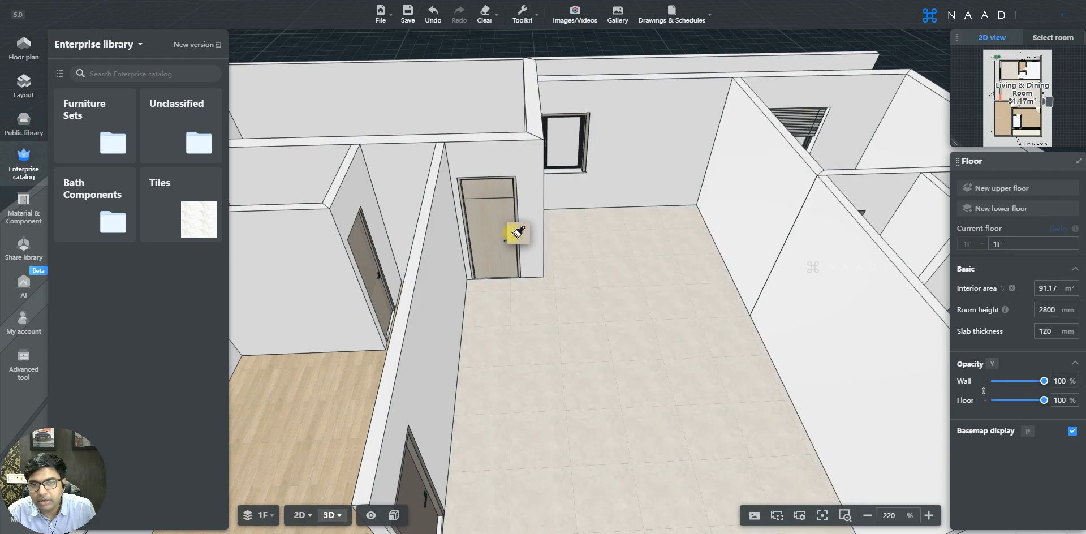
pyautogui.click(635, 155)
pyautogui.click(636, 154)
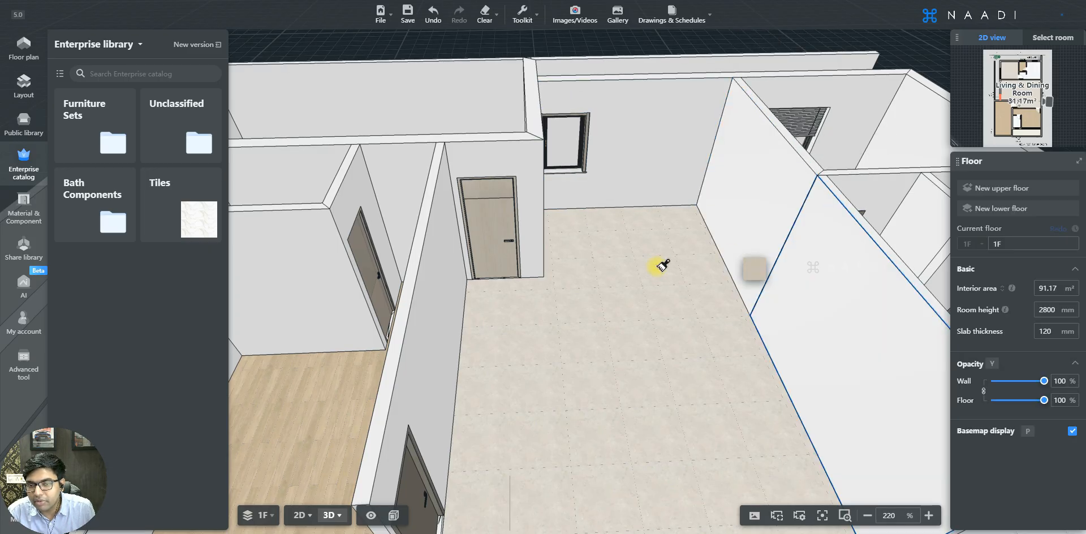
pyautogui.moveTo(656, 265); pyautogui.dragTo(655, 158)
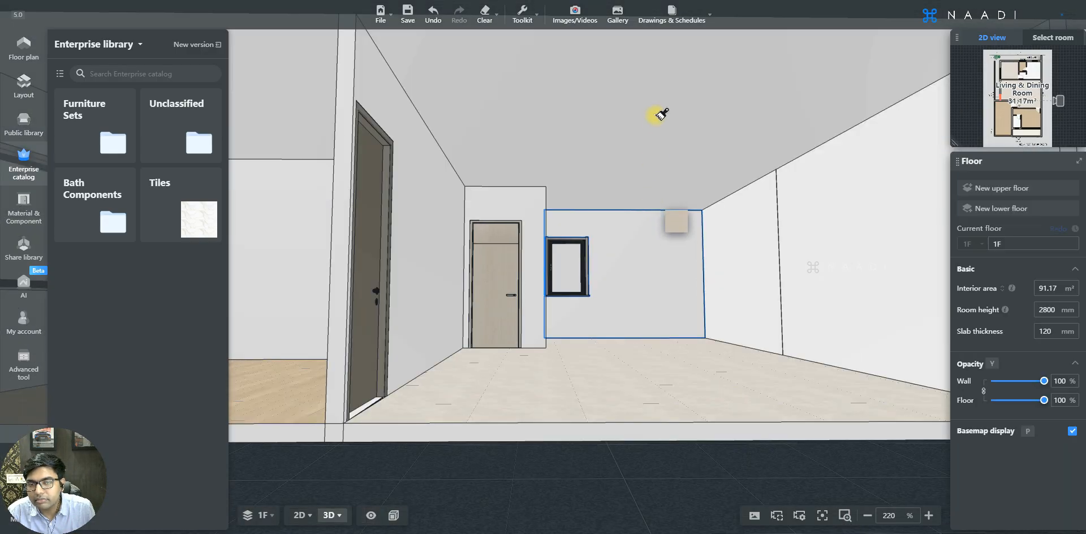
pyautogui.moveTo(519, 192); pyautogui.dragTo(474, 195)
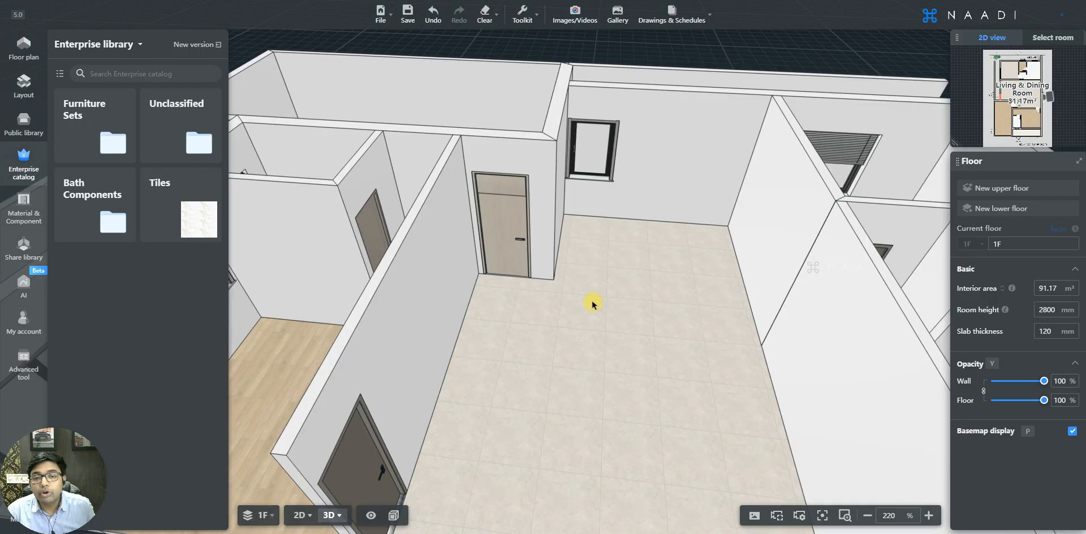
pyautogui.click(609, 304)
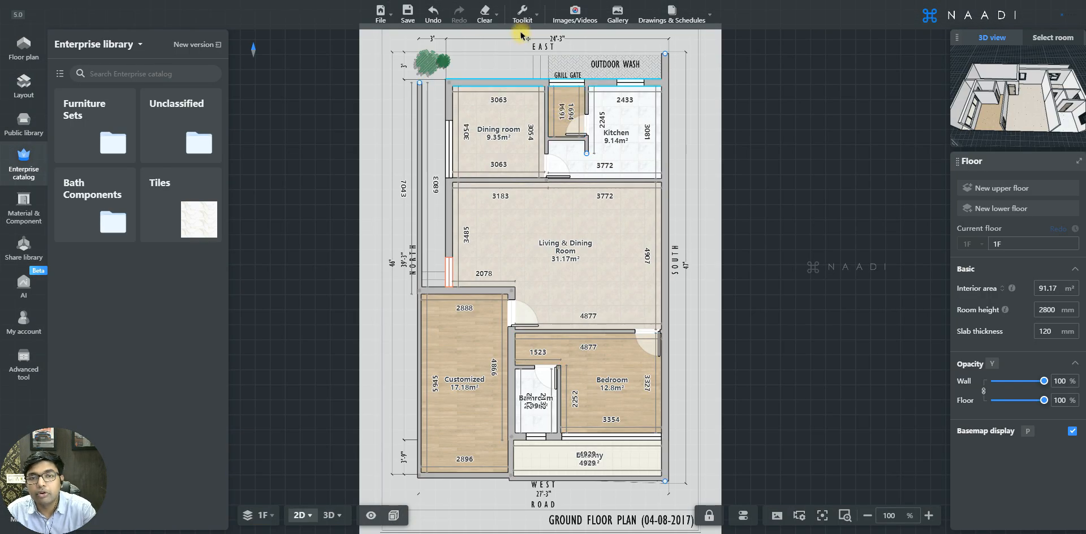
# Draw a horizontal reference line outside the plan's east side, beyond the outdoor wash area
pyautogui.moveTo(522, 18)
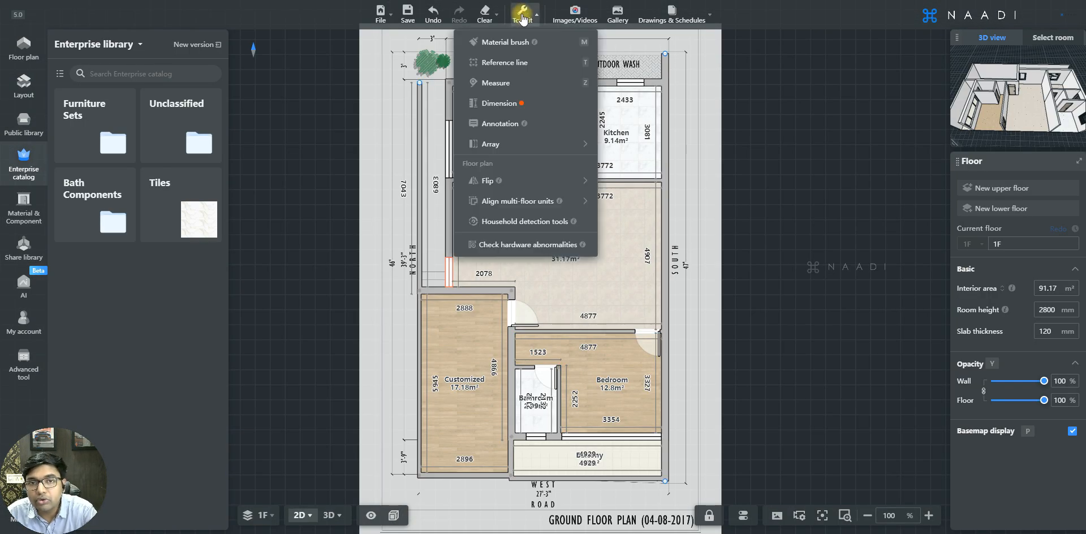
pyautogui.click(499, 64)
pyautogui.scroll(-3, 604, 127)
pyautogui.scroll(4, 604, 127)
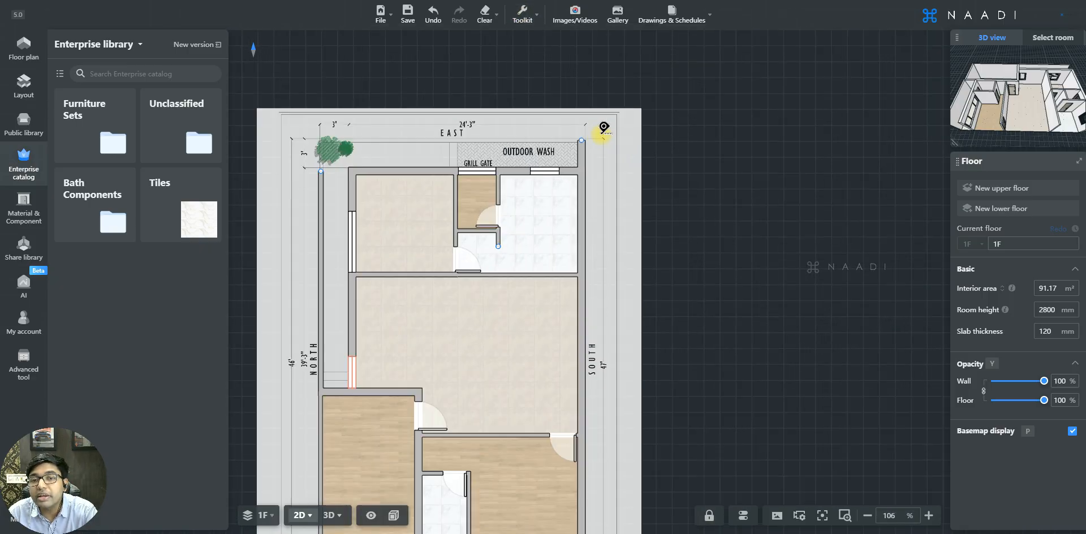
pyautogui.scroll(5, 604, 127)
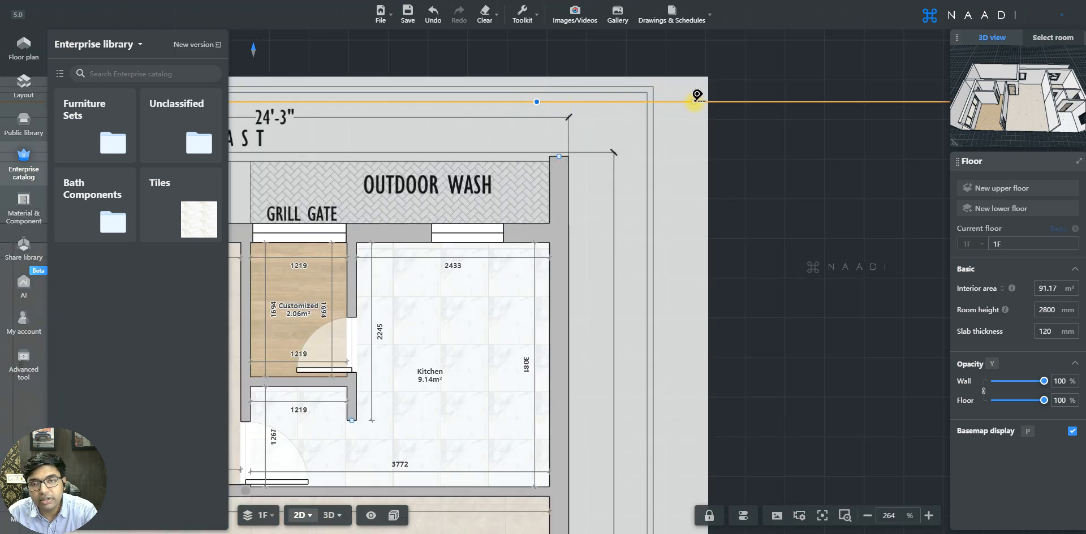
pyautogui.click(697, 96)
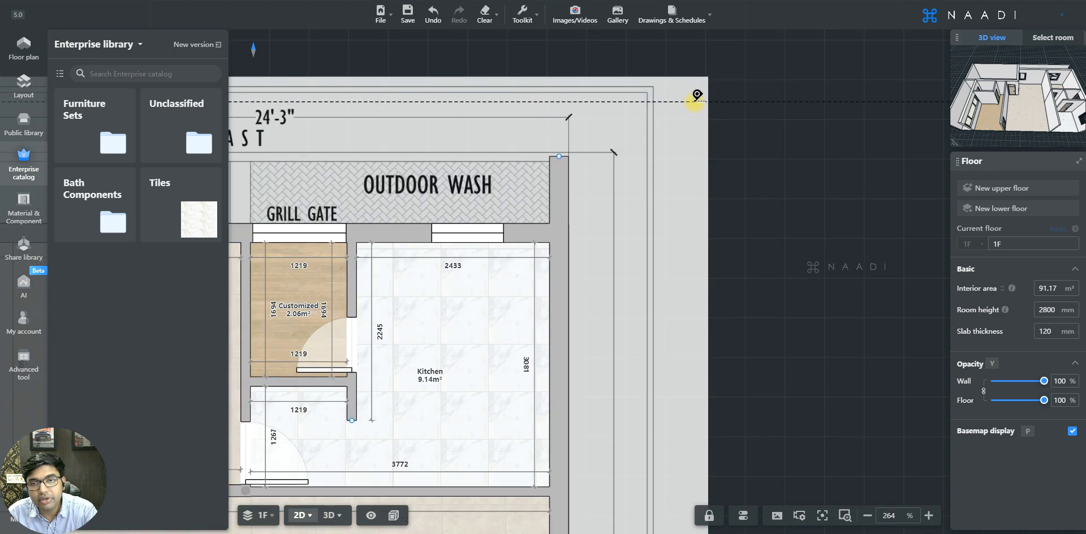
pyautogui.click(585, 102)
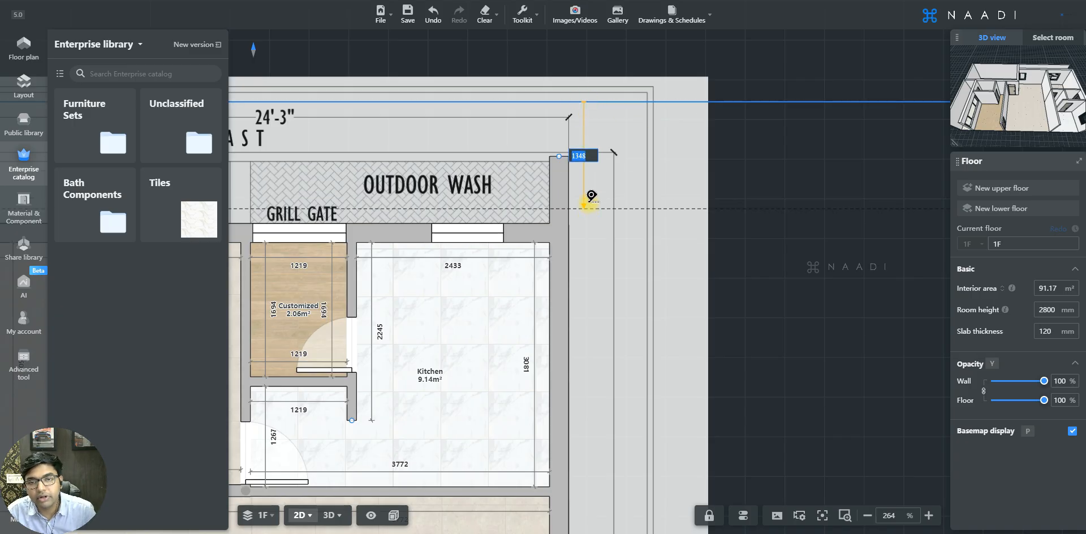
pyautogui.press('Escape')
# Draw a vertical reference line just outside the south wall, crossing the horizontal one
pyautogui.click(588, 120)
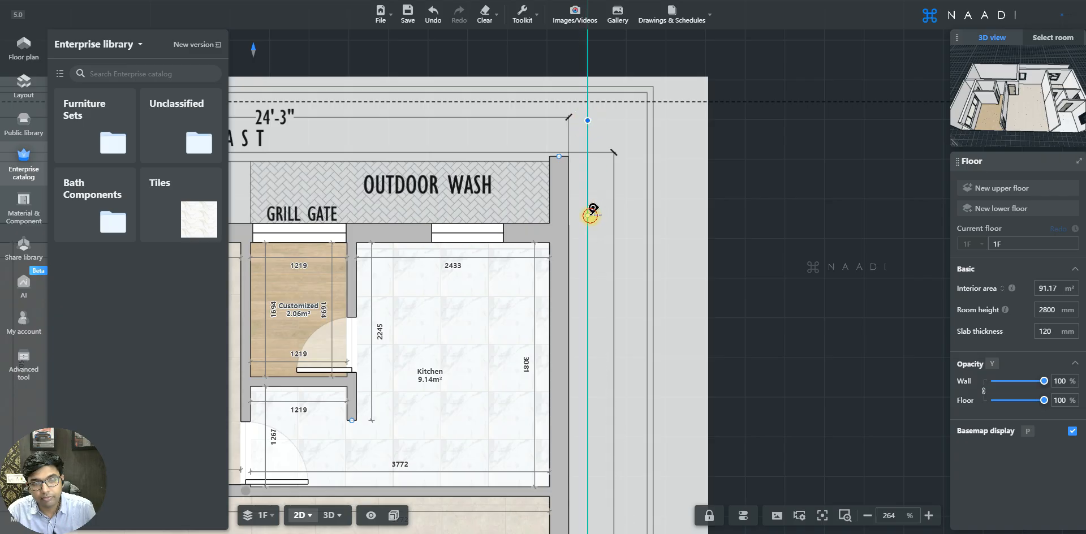
pyautogui.scroll(-5, 593, 212)
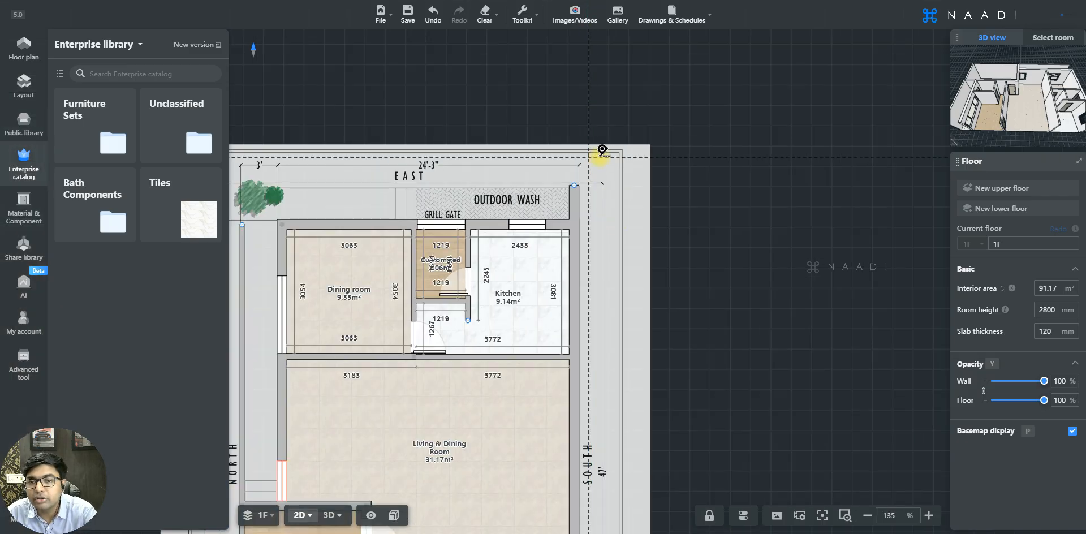
pyautogui.scroll(4, 600, 150)
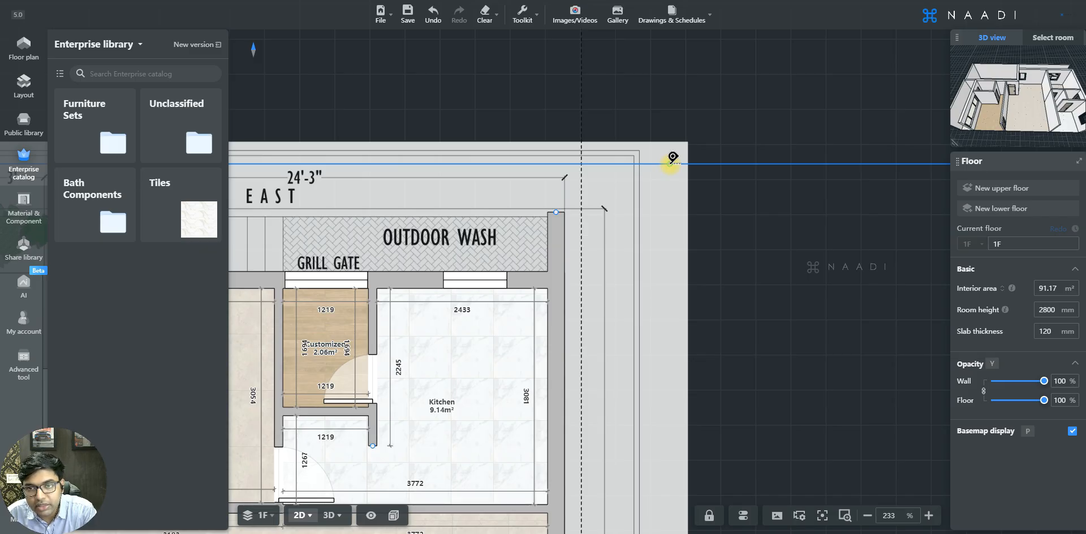
# Offset the horizontal reference line 500 mm towards the building to create a parallel one
pyautogui.click(671, 163)
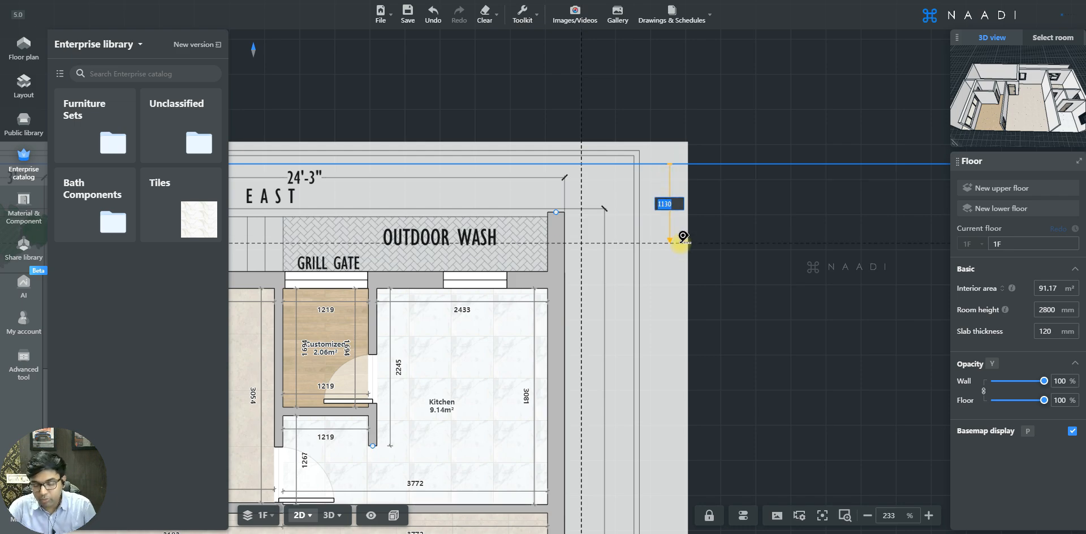
pyautogui.write('500')
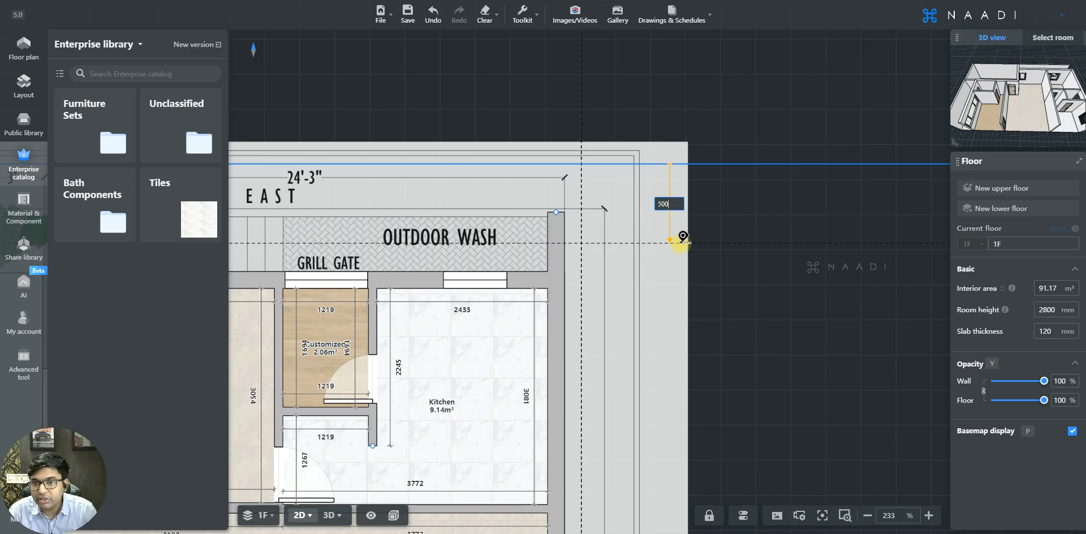
pyautogui.press('Return')
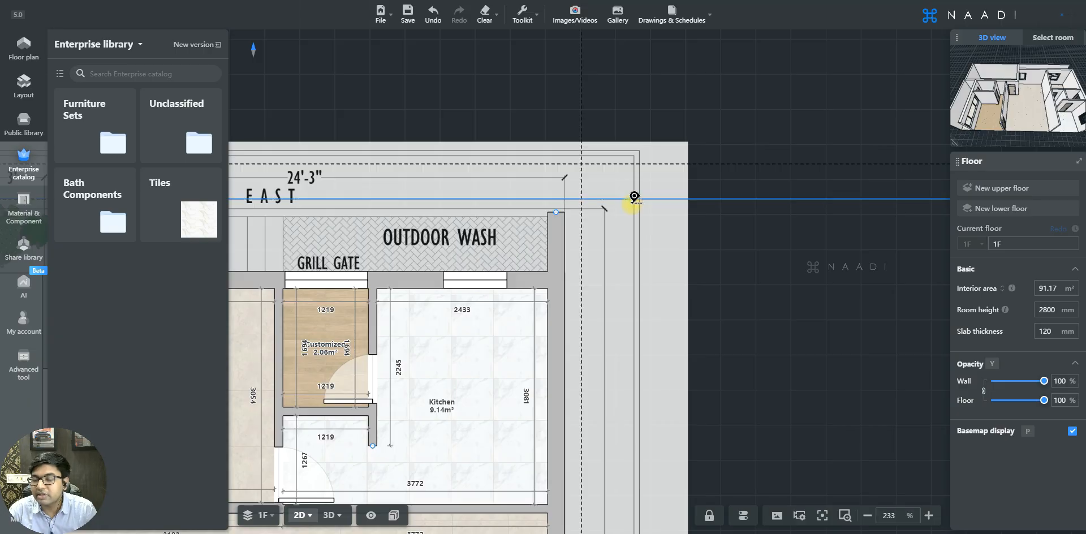
# Offset the vertical reference line 1000 mm outwards from the south wall to create a parallel one
pyautogui.scroll(3, 565, 177)
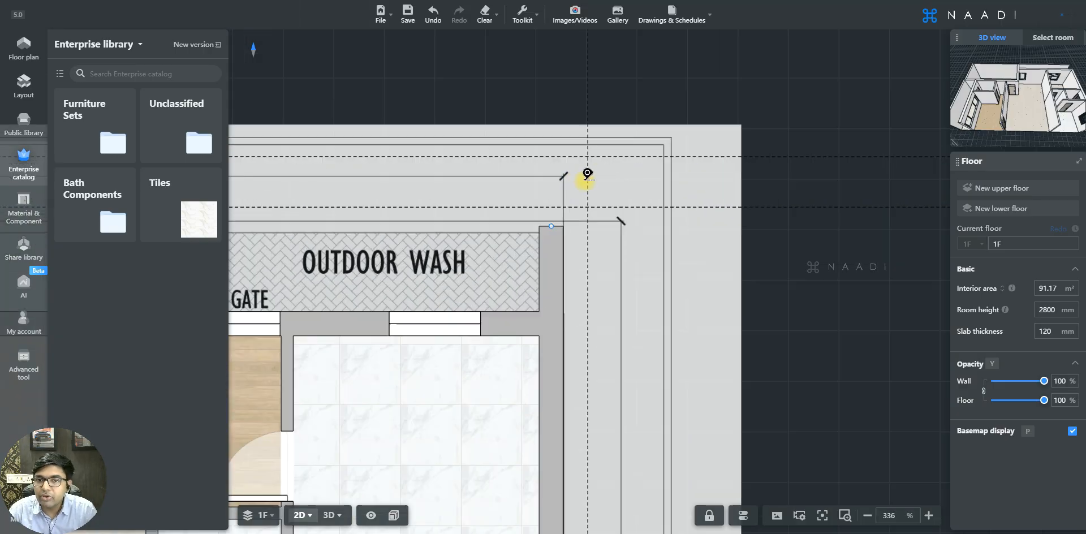
pyautogui.scroll(1, 588, 174)
pyautogui.click(593, 175)
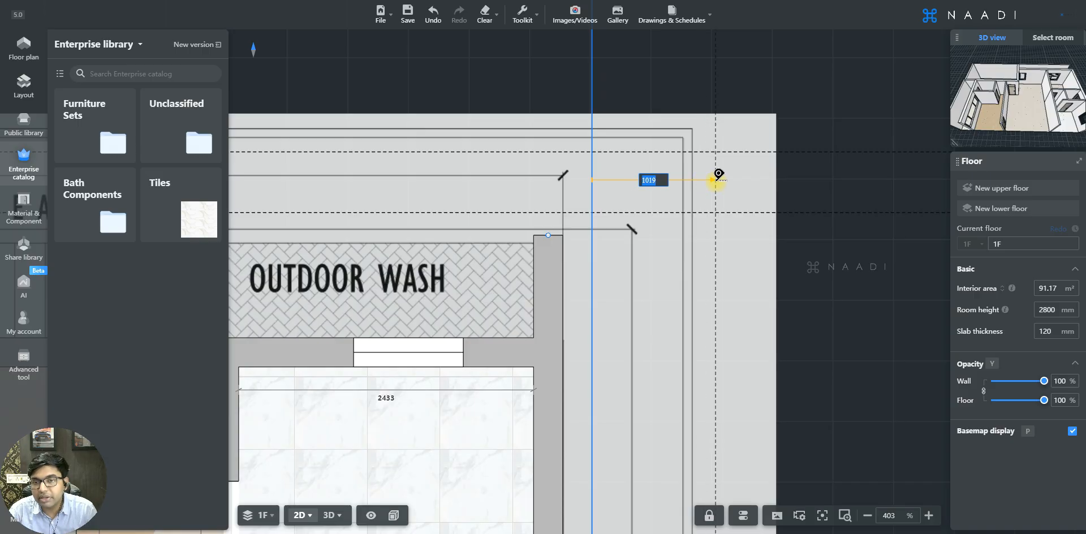
pyautogui.write('1000')
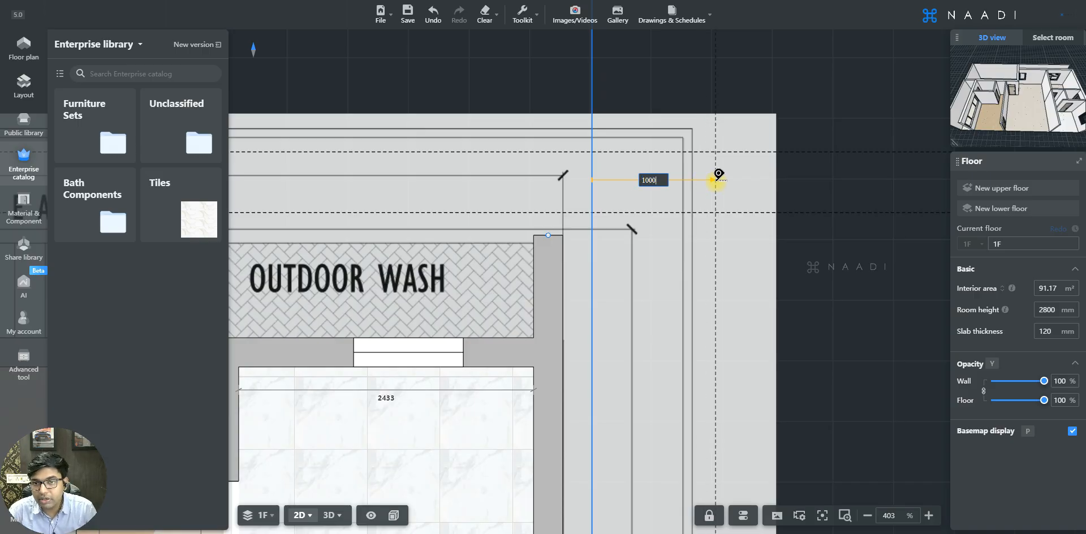
pyautogui.press('Return')
pyautogui.scroll(-4, 712, 181)
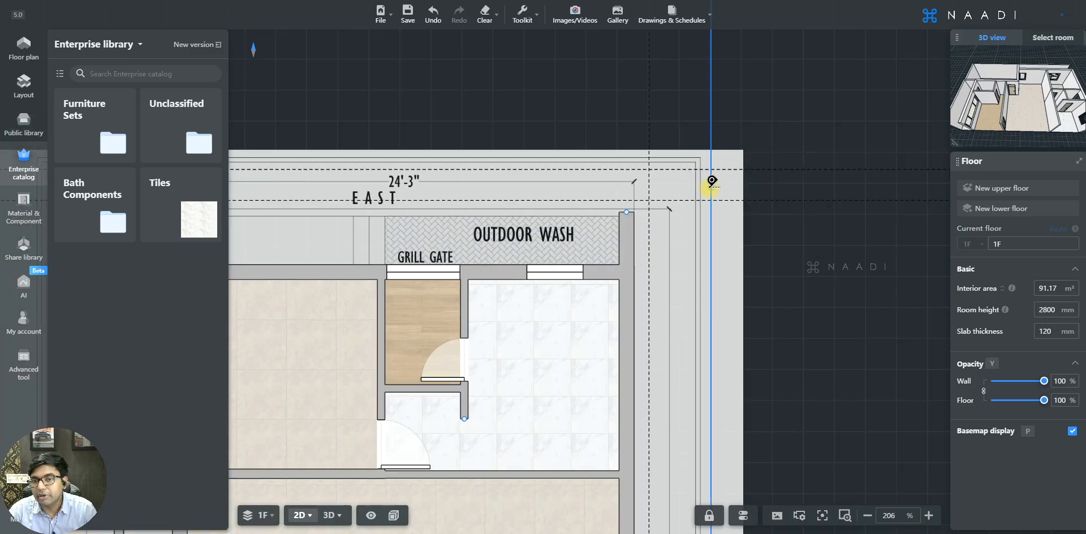
pyautogui.scroll(5, 711, 181)
pyautogui.scroll(-10, 711, 183)
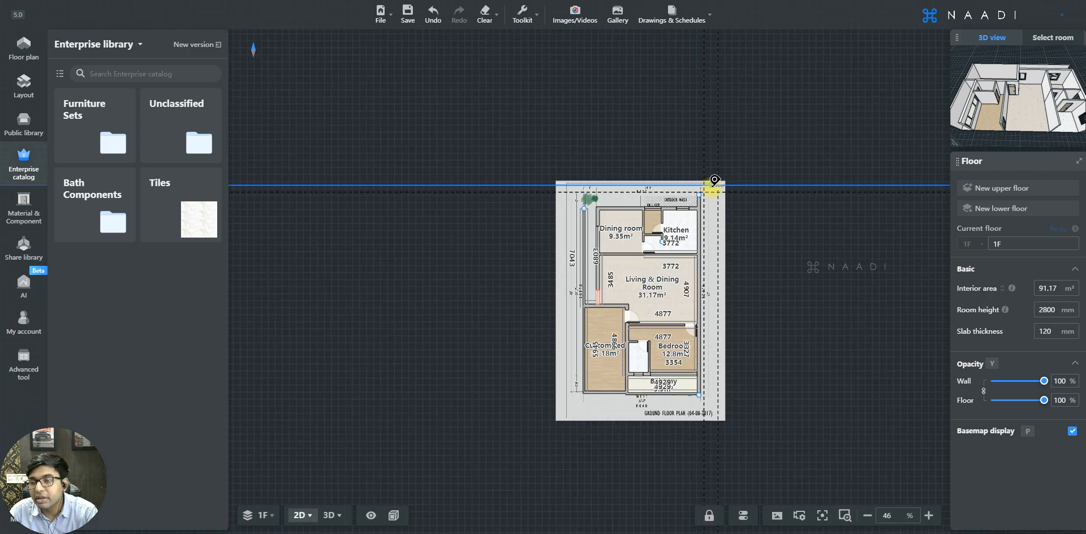
pyautogui.scroll(6, 715, 181)
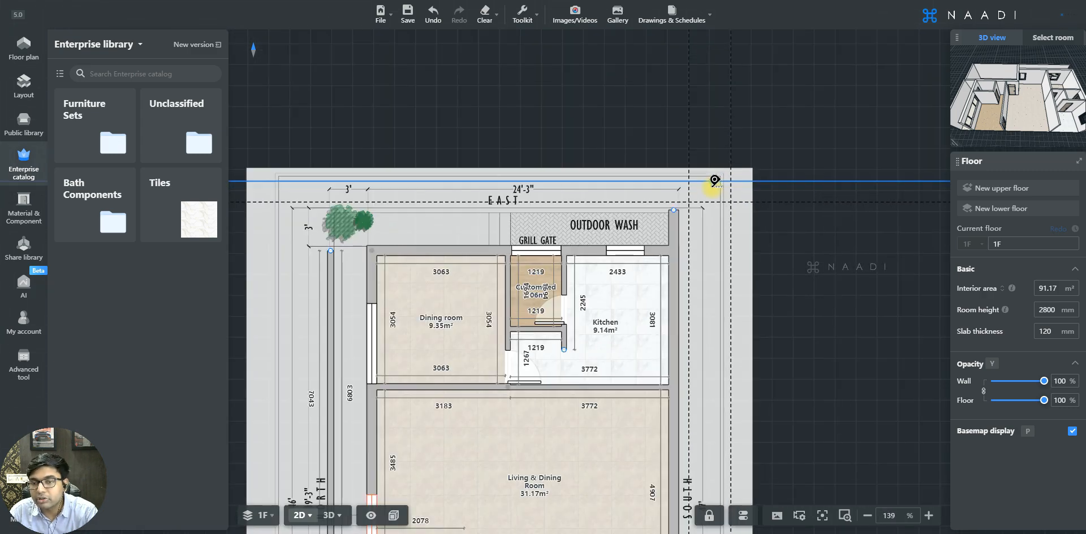
pyautogui.scroll(2, 715, 181)
# Measure the dining room's east wall between its two inner corners with the Measure tool
pyautogui.click(522, 14)
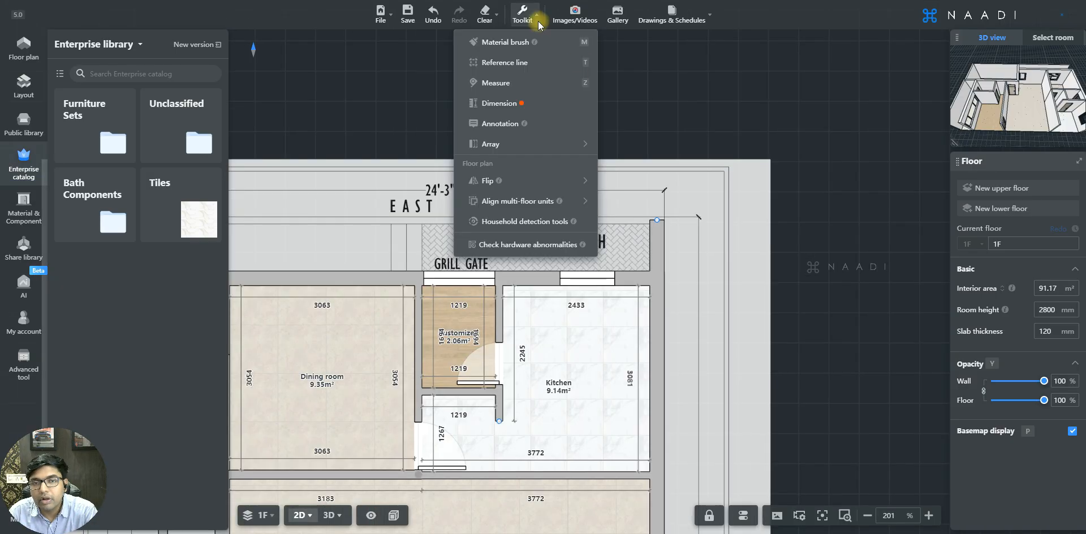
pyautogui.click(525, 85)
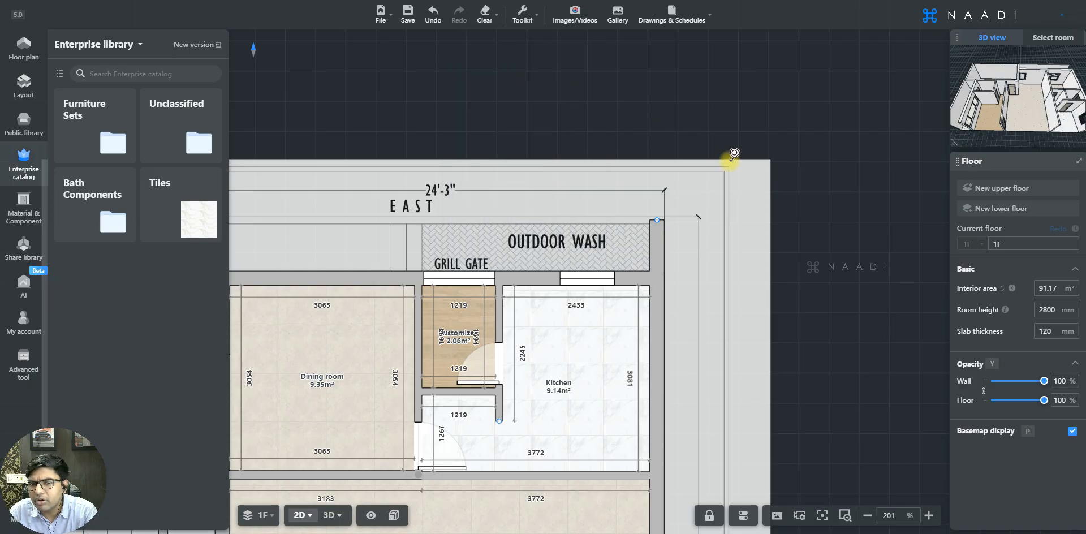
pyautogui.scroll(-5, 730, 160)
pyautogui.scroll(7, 618, 165)
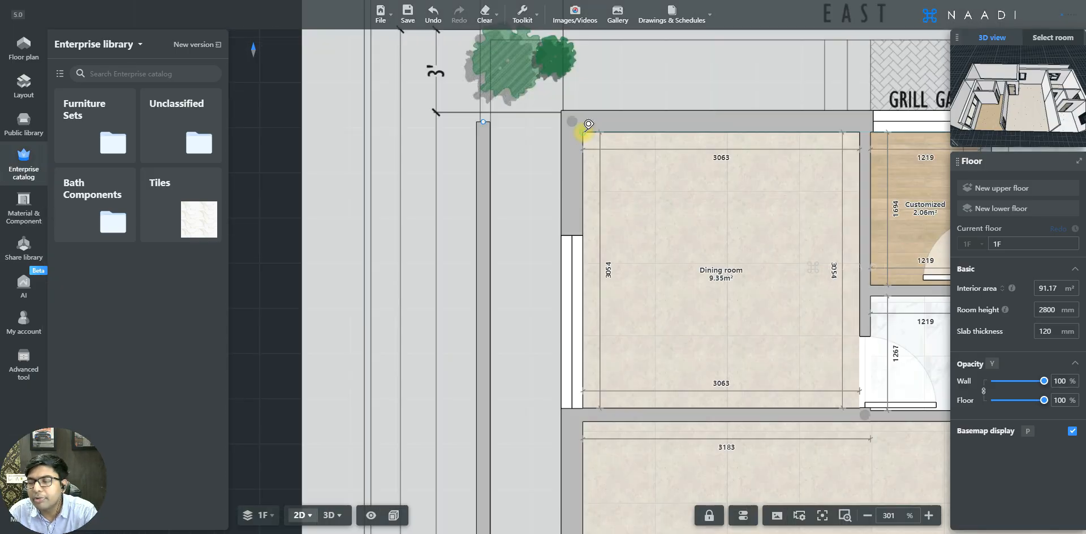
pyautogui.click(584, 132)
pyautogui.scroll(-2, 584, 132)
pyautogui.scroll(3, 699, 147)
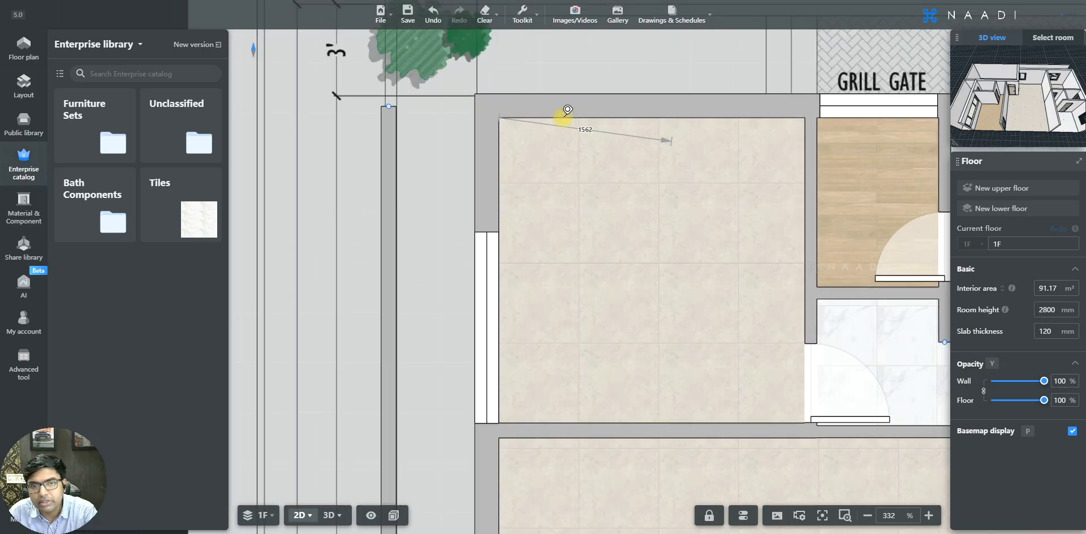
pyautogui.scroll(-1, 481, 134)
pyautogui.click(480, 133)
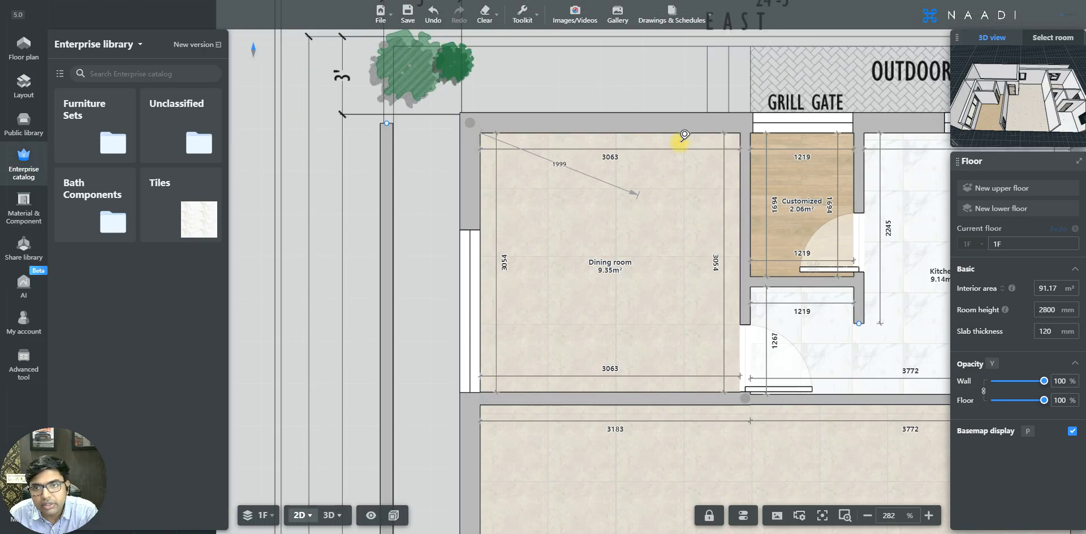
pyautogui.click(741, 131)
pyautogui.scroll(4, 626, 133)
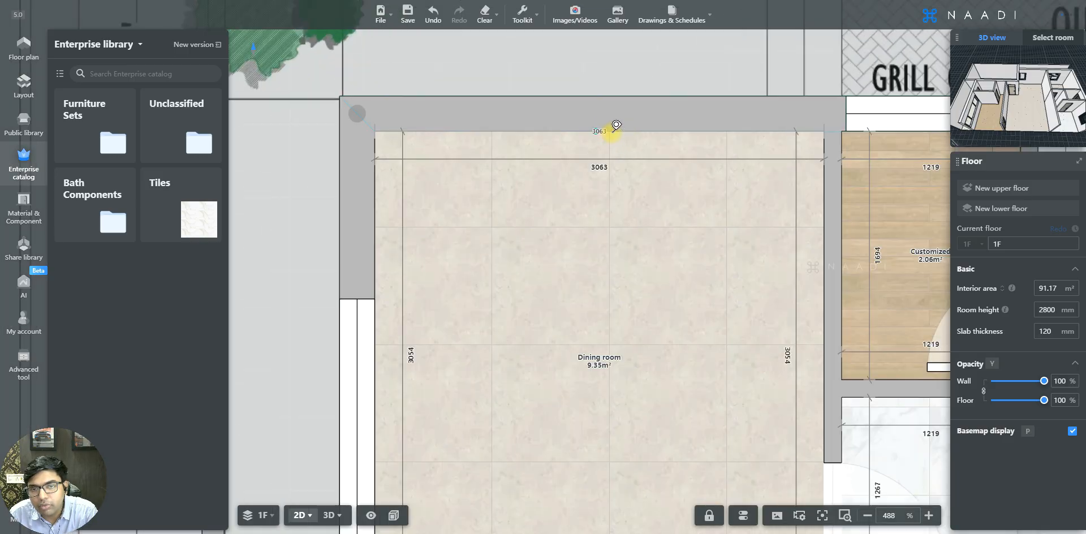
# Measure the dining room's diagonal from the inner corner beside the grill-gate room to the opposite corner, and end measuring
pyautogui.scroll(-5, 565, 128)
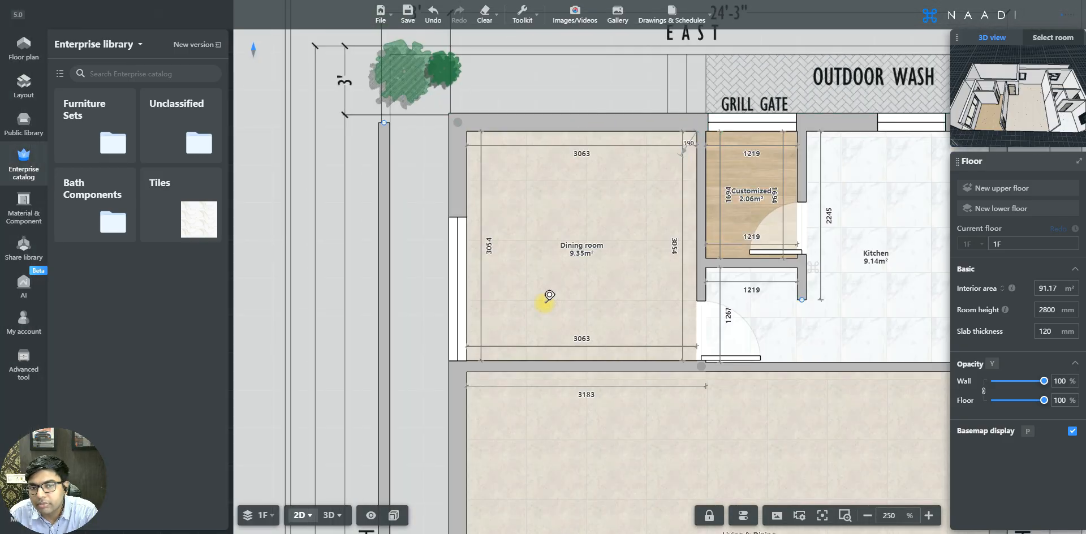
pyautogui.click(466, 360)
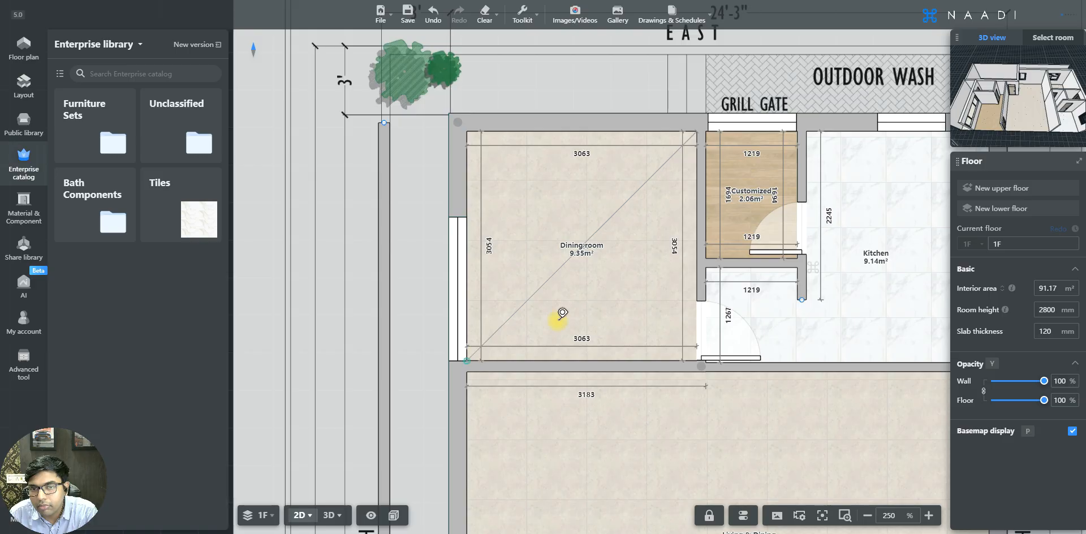
pyautogui.scroll(6, 597, 272)
pyautogui.scroll(-12, 690, 283)
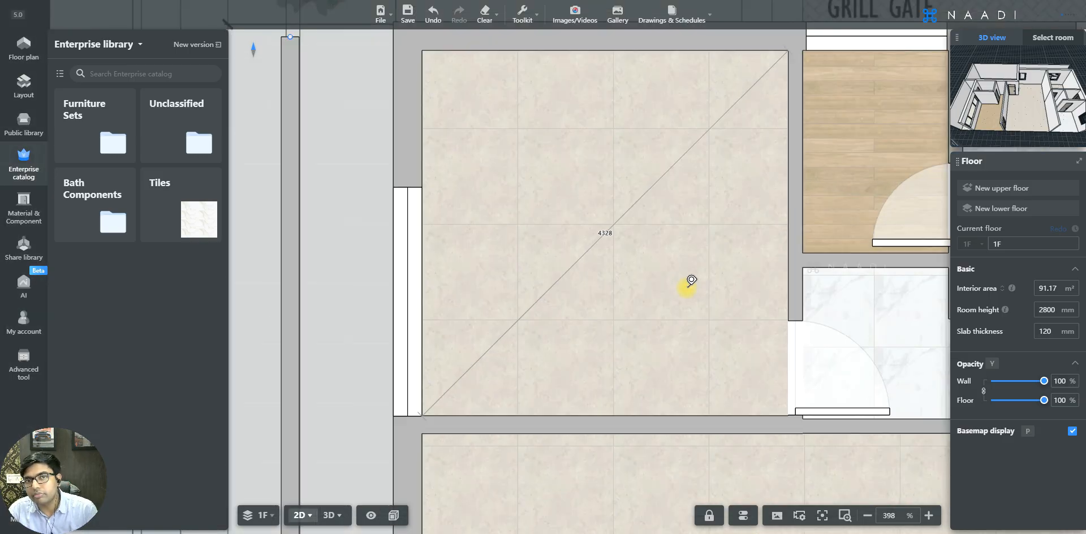
pyautogui.scroll(-5, 477, 272)
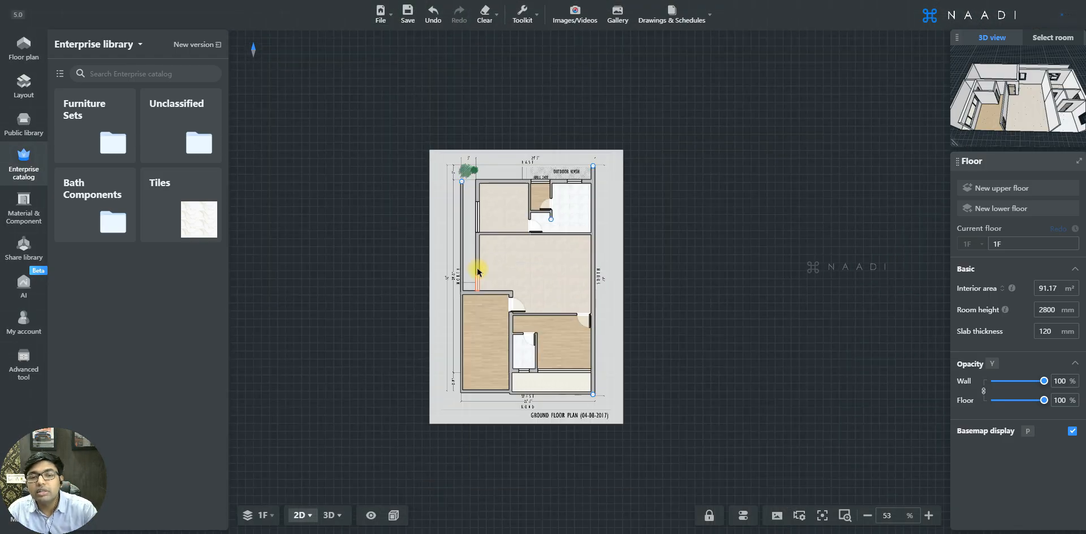
pyautogui.scroll(5, 480, 272)
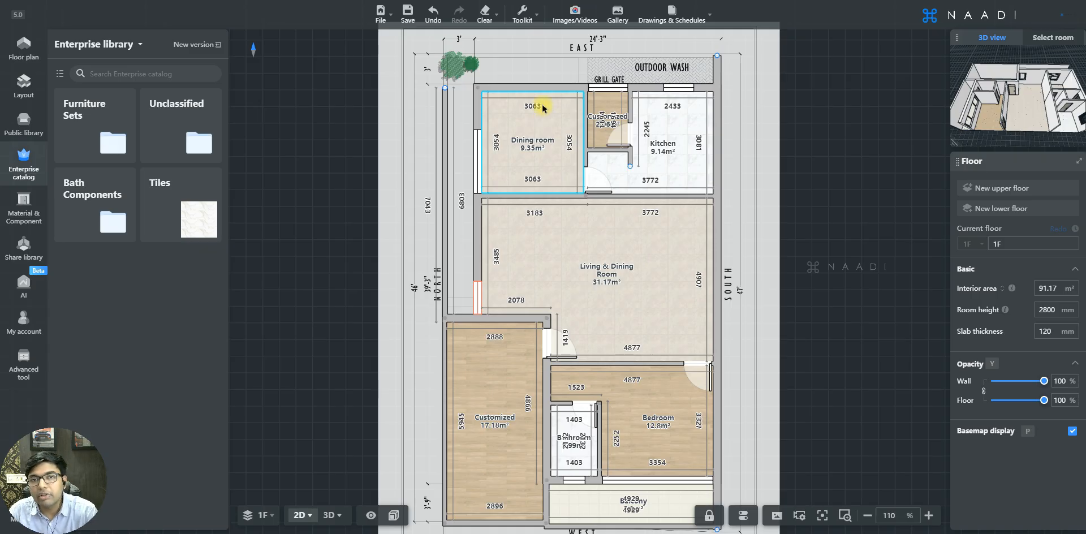
pyautogui.click(522, 12)
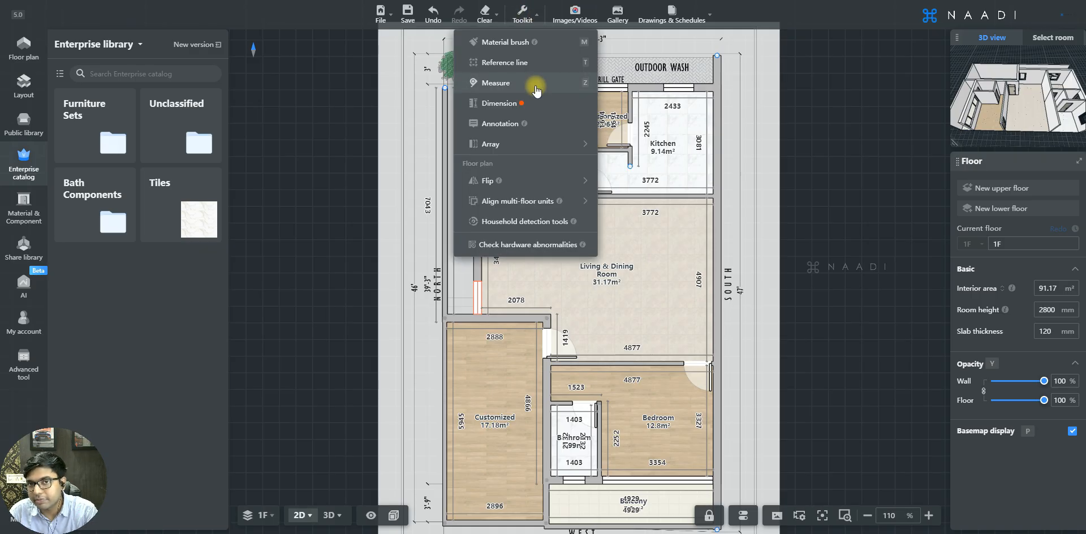
pyautogui.moveTo(539, 16)
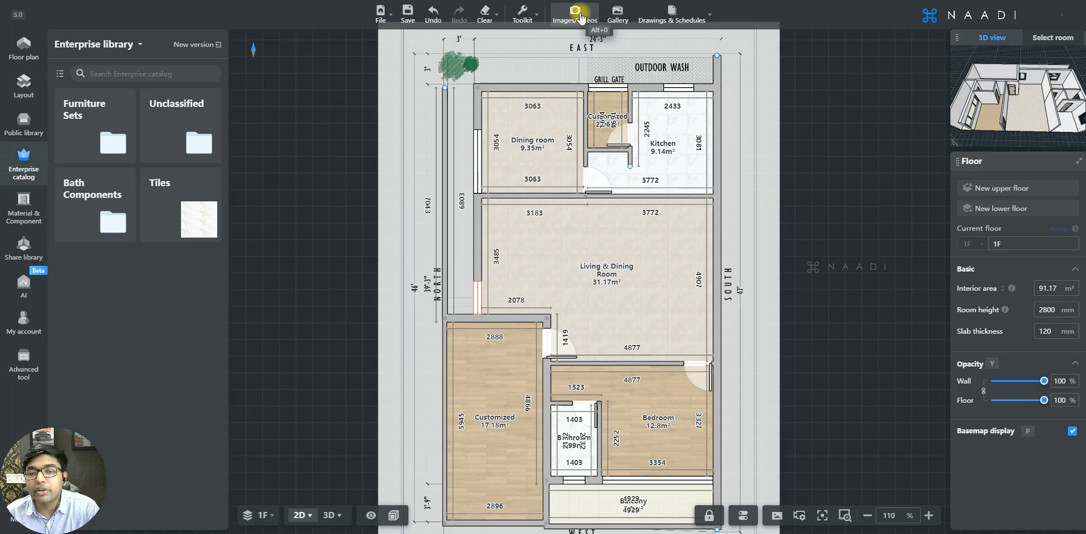
pyautogui.moveTo(618, 14)
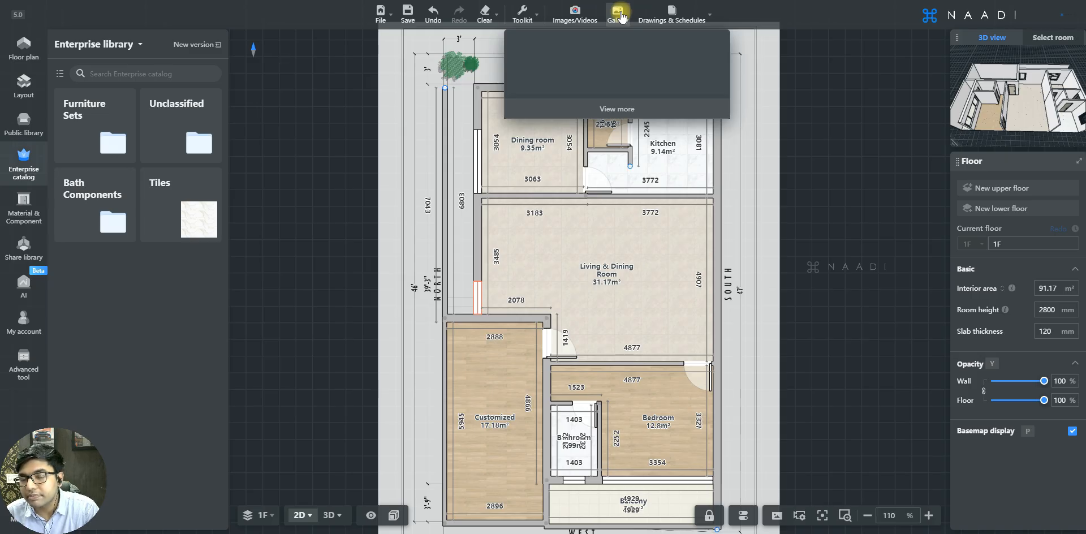
pyautogui.moveTo(672, 14)
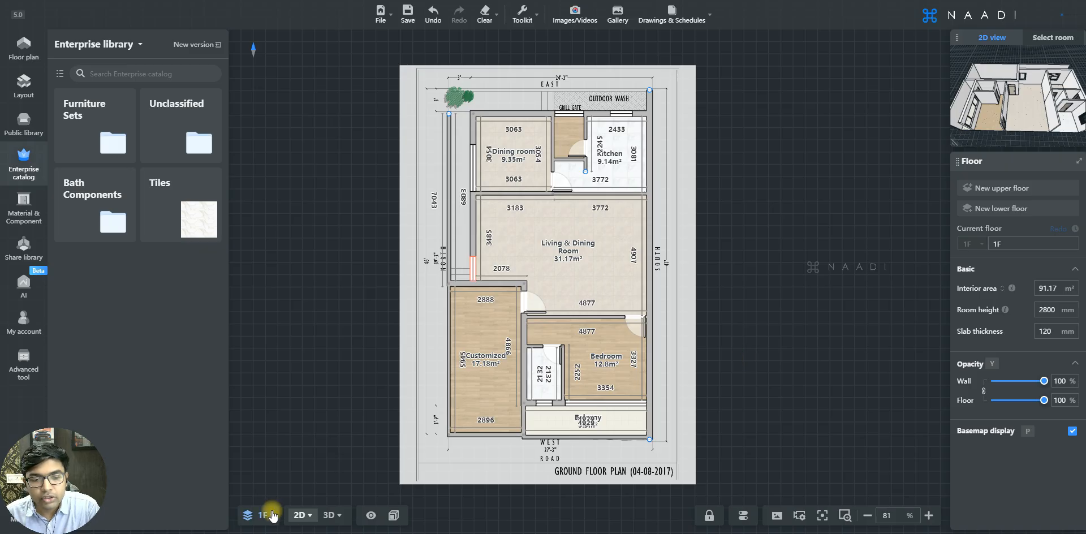
# Show the 2D plan in the Floor view and switch it to the Ceiling view
pyautogui.click(300, 515)
pyautogui.click(291, 449)
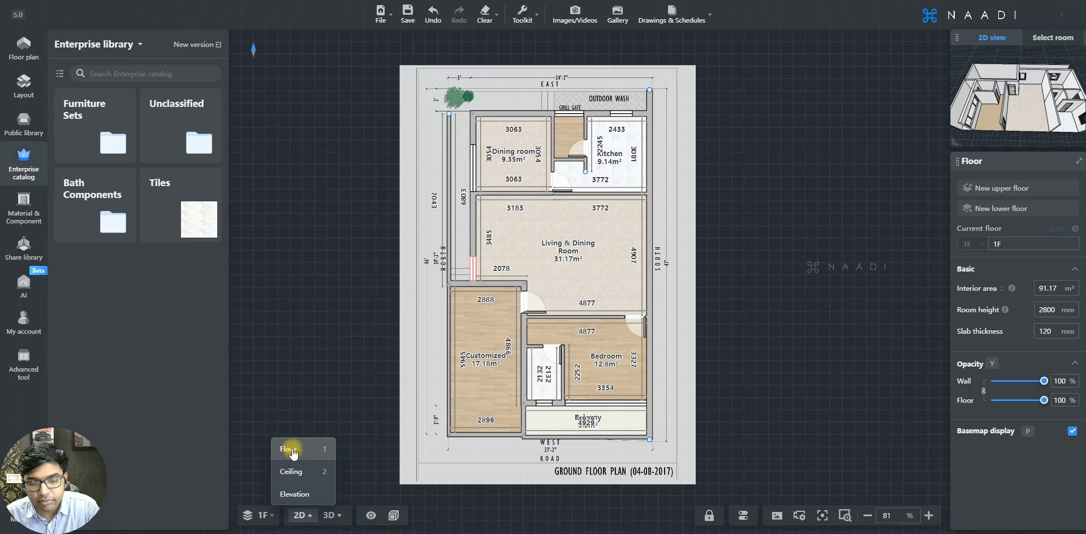
pyautogui.click(292, 472)
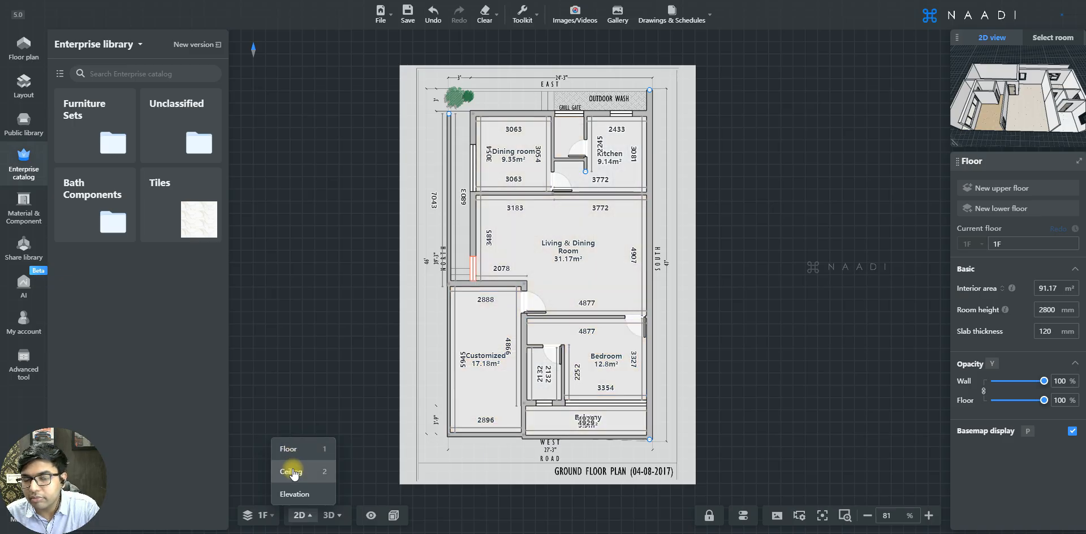
pyautogui.moveTo(335, 517)
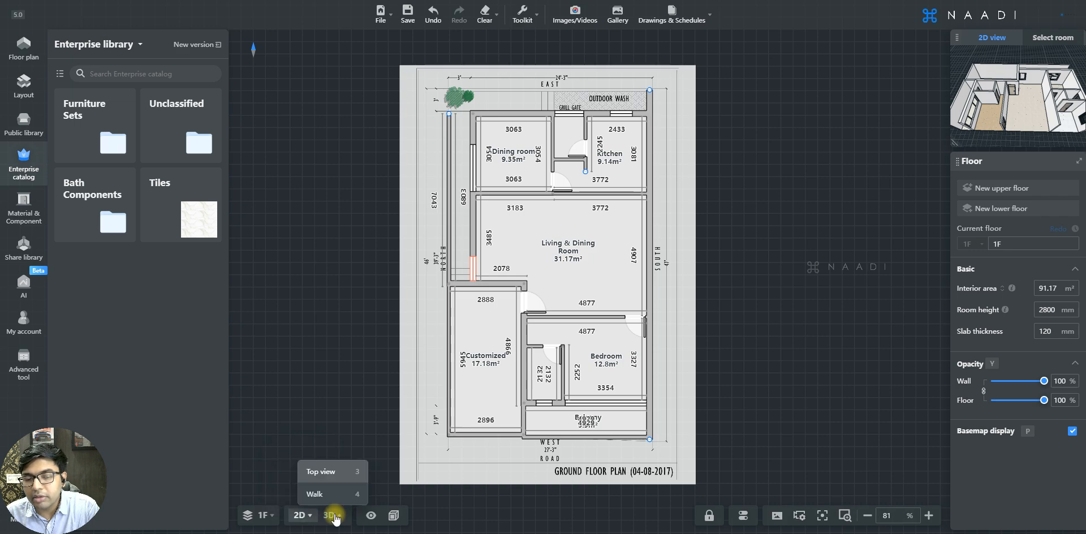
# Show the model in the 3D Top view, switch to Walk mode and look around inside the living room
pyautogui.click(330, 473)
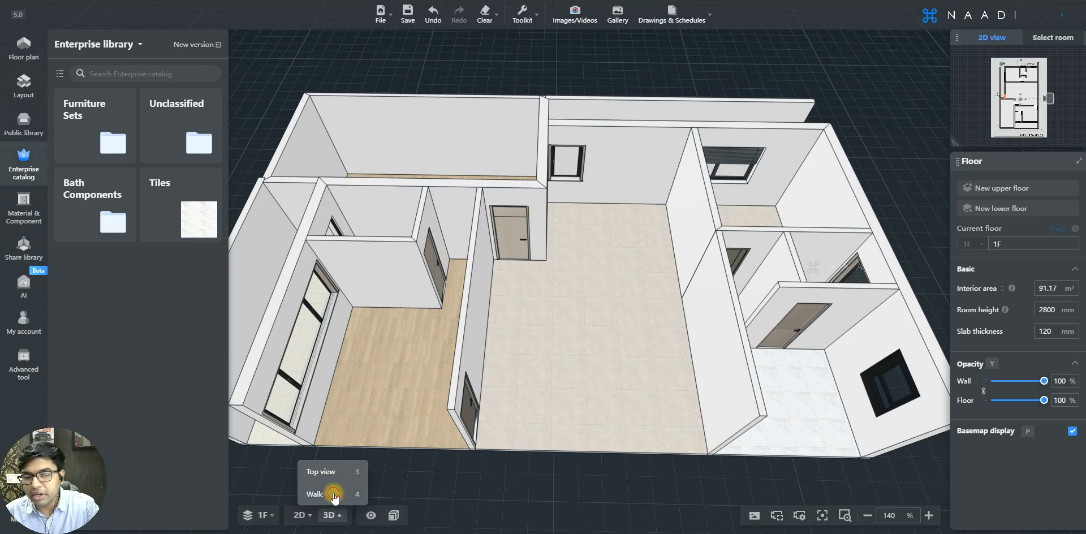
pyautogui.click(333, 494)
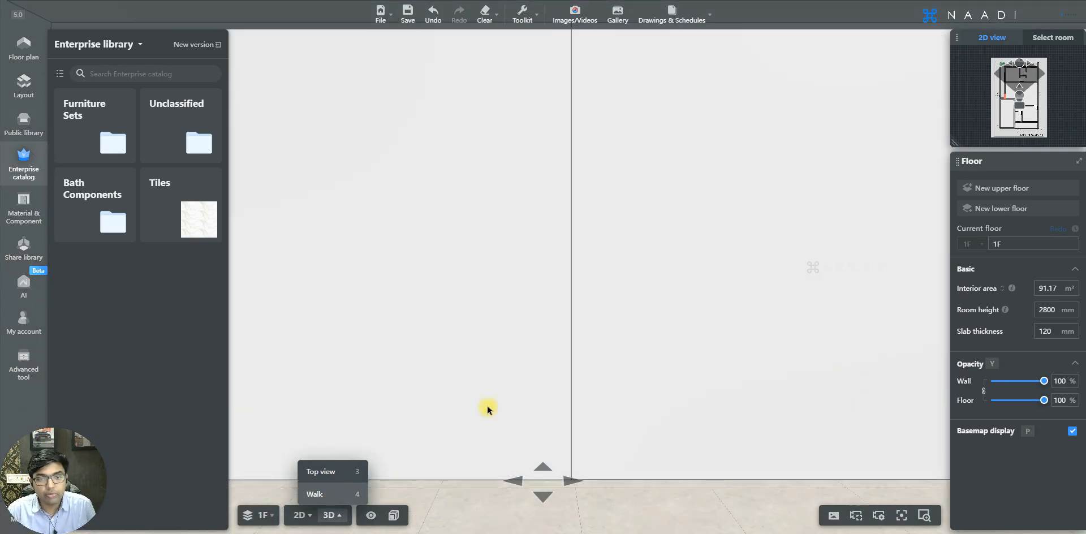
pyautogui.moveTo(465, 359); pyautogui.dragTo(759, 356)
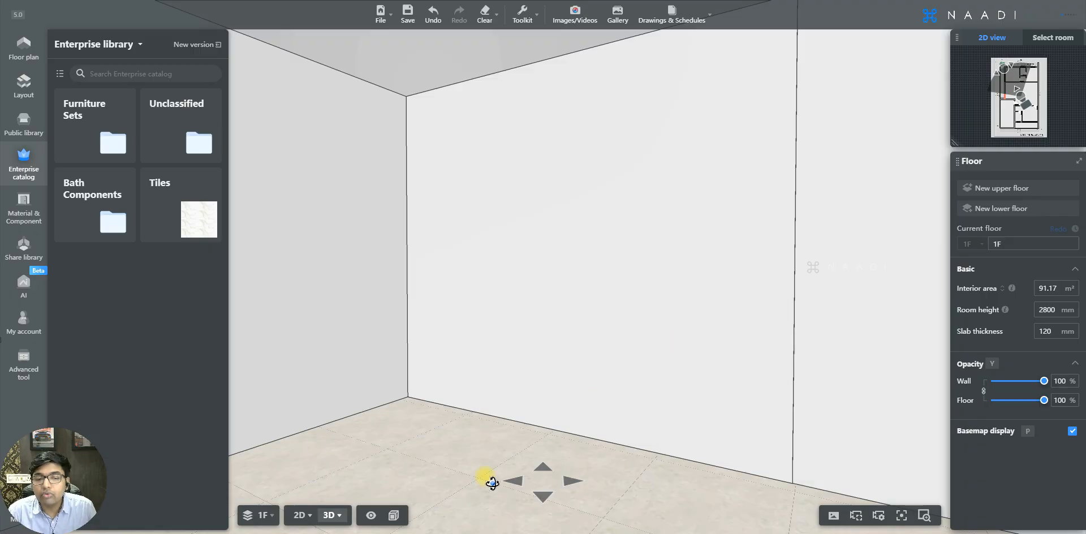
pyautogui.scroll(-1, 485, 477)
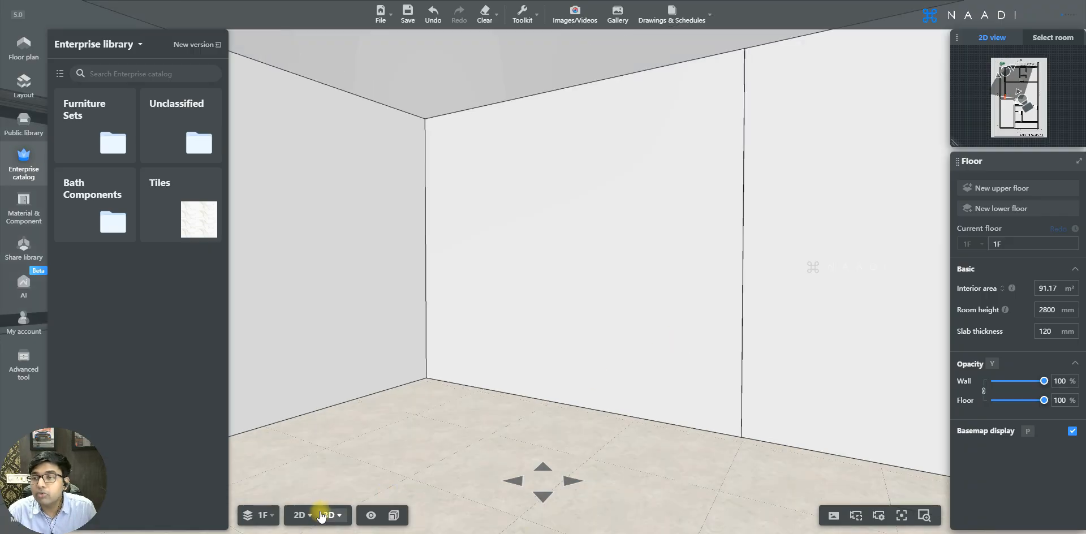
# Switch the display in turn to the 2D Ceiling view, the 3D Top view, Walk mode and back to the Top view
pyautogui.click(324, 515)
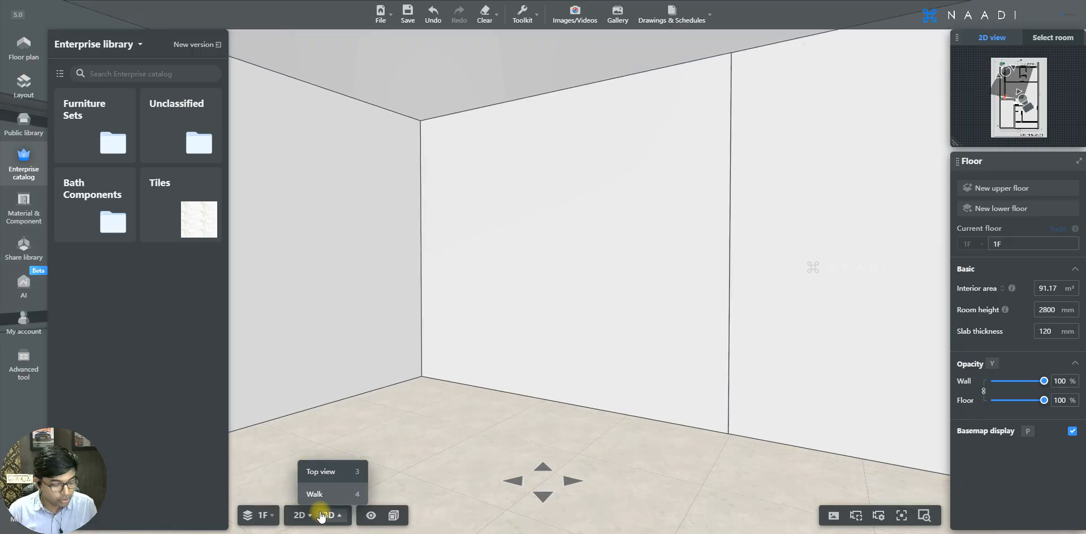
pyautogui.press('2')
pyautogui.click(526, 390)
pyautogui.click(775, 374)
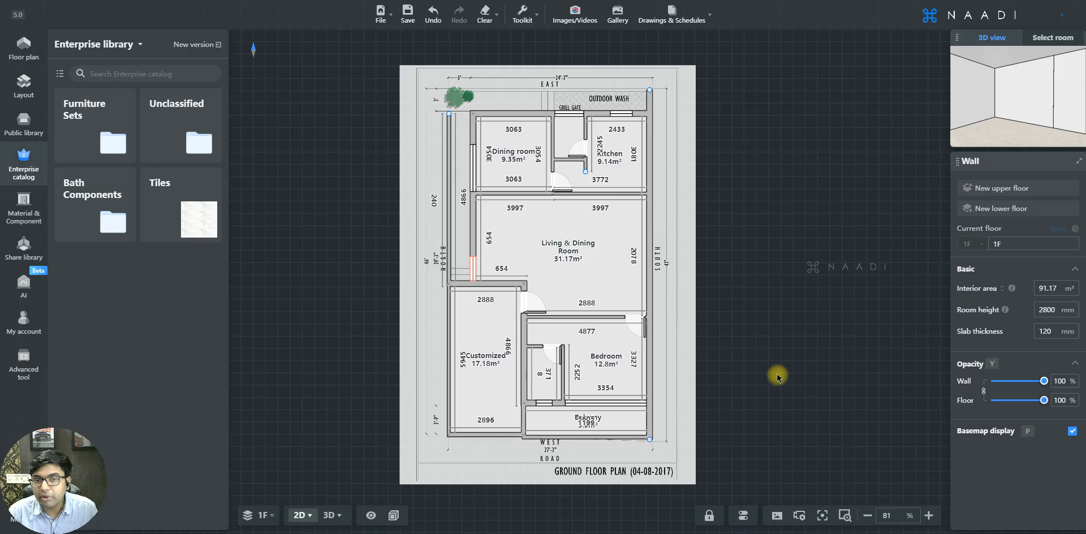
pyautogui.press('3')
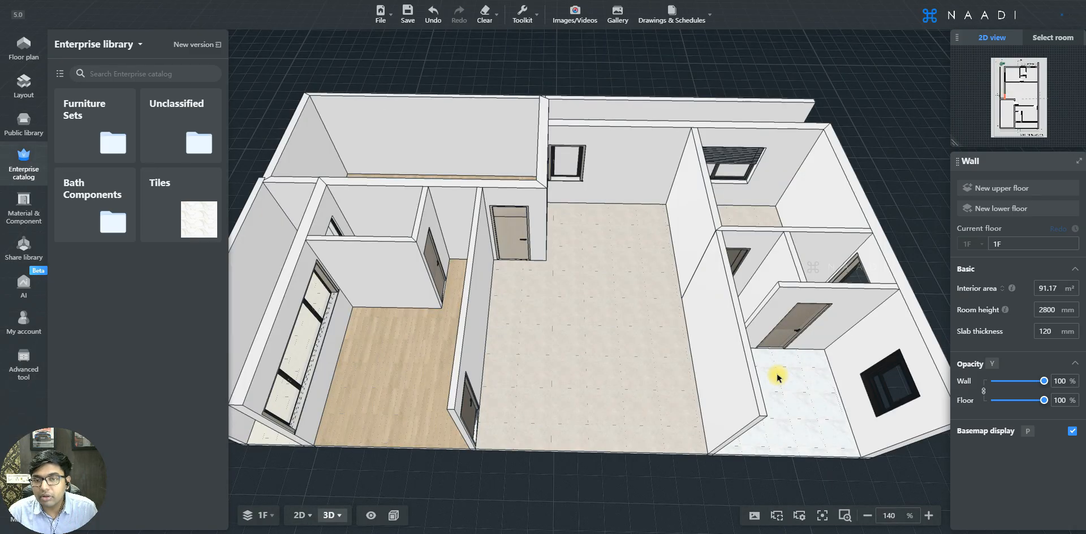
pyautogui.press('4')
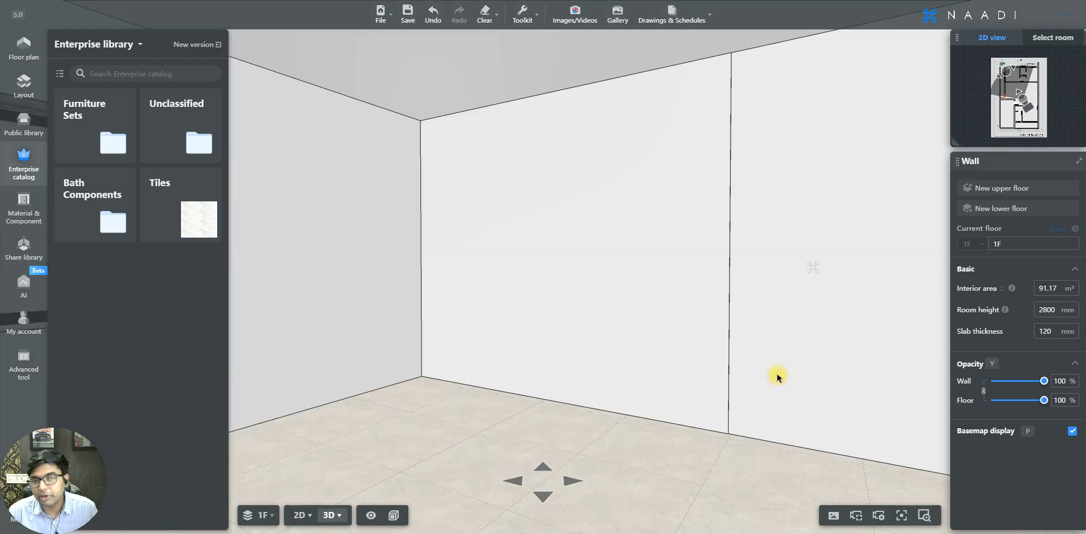
pyautogui.press('3')
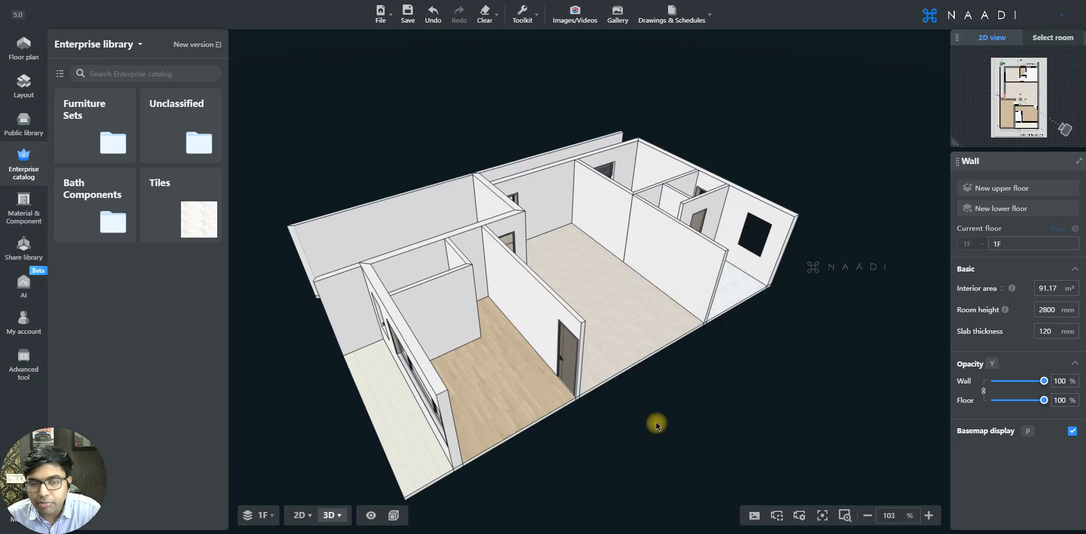
# Turn the wireframe edges of the 3D display style off and back on
pyautogui.click(395, 517)
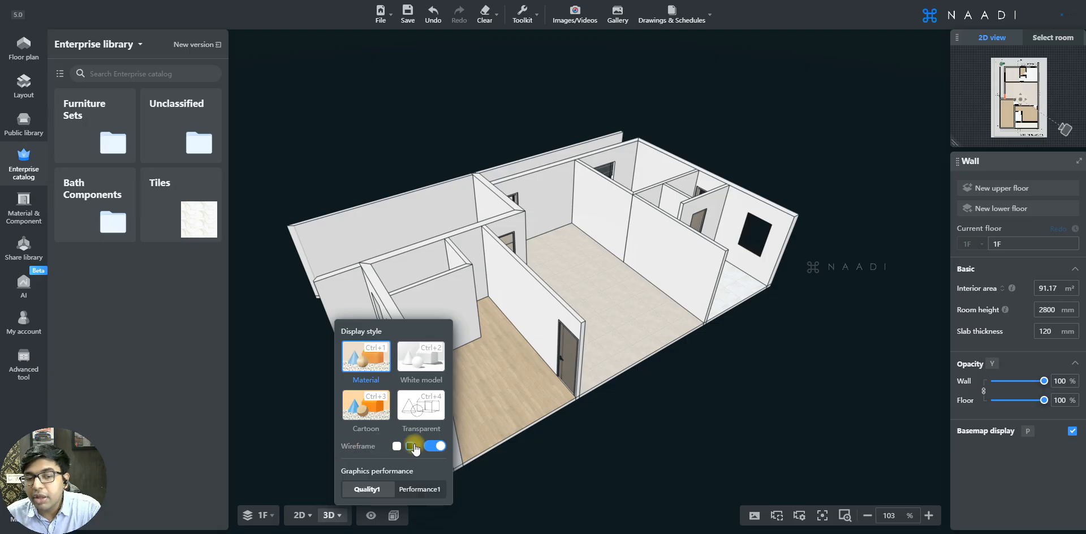
pyautogui.click(435, 447)
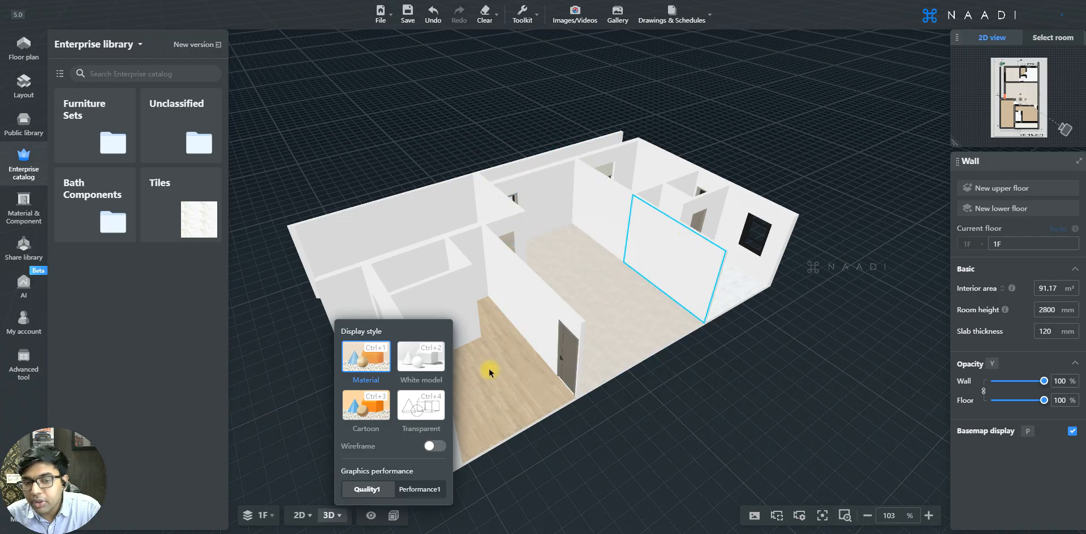
pyautogui.click(436, 446)
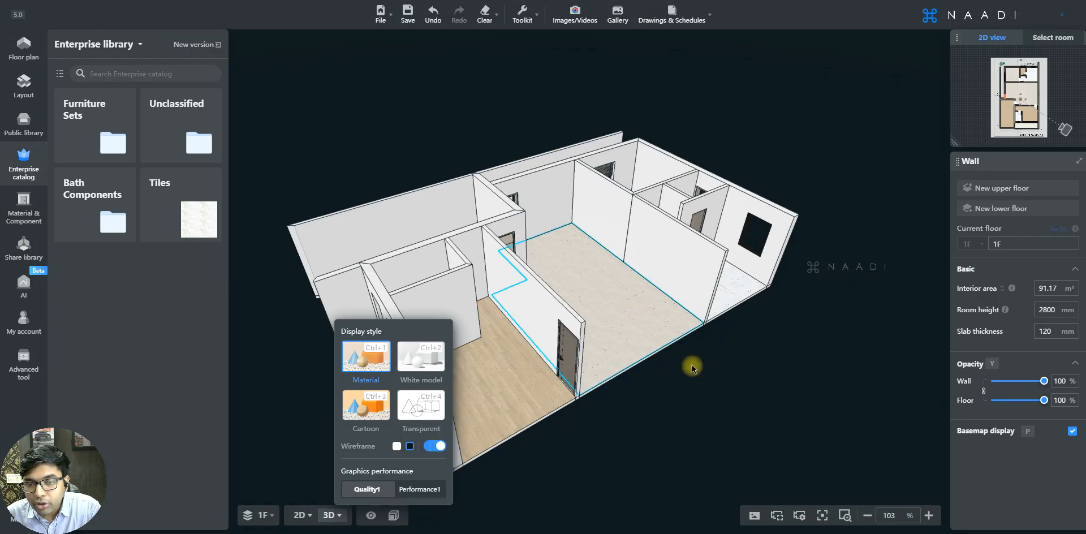
# Close the display style settings and examine the whole 3D model by orbiting to a steeper view from above
pyautogui.click(673, 371)
pyautogui.moveTo(673, 371); pyautogui.dragTo(502, 375)
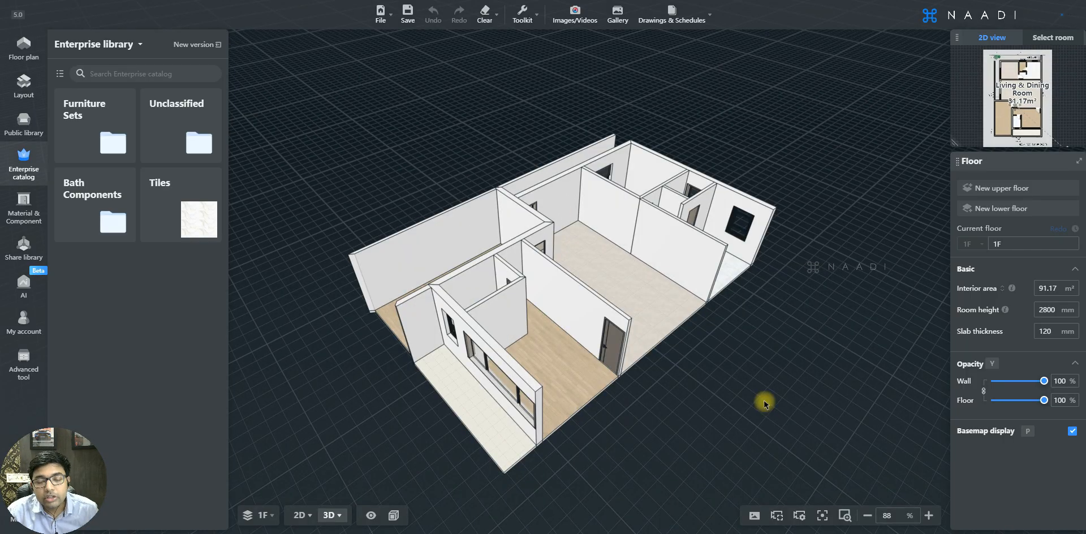
pyautogui.moveTo(655, 451); pyautogui.dragTo(599, 286)
pyautogui.click(589, 274)
pyautogui.click(620, 234)
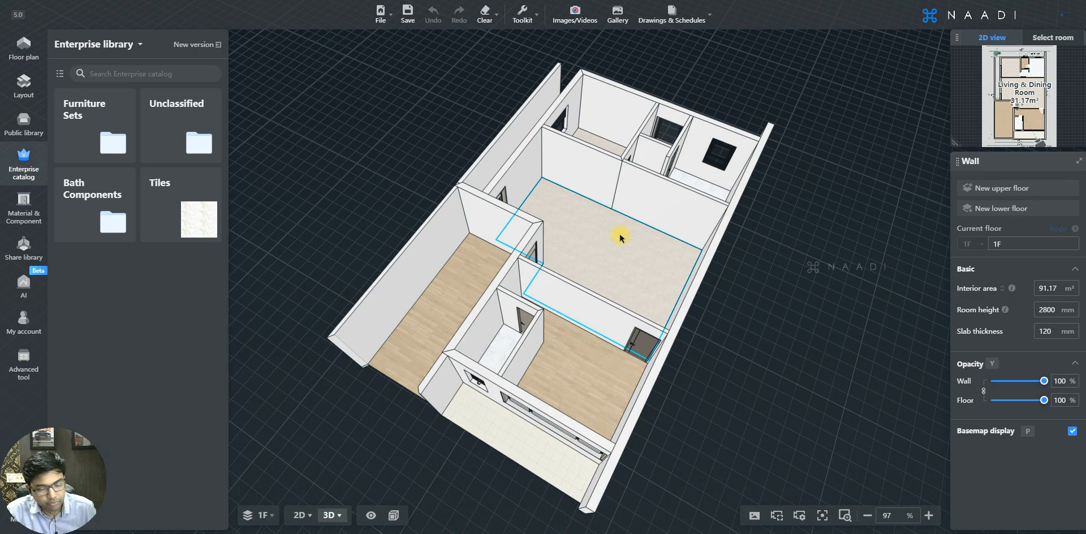
# Show the 2D Floor view and delete the 150 mm thick outer wall on the north side beside the living and dining rooms
pyautogui.press('1')
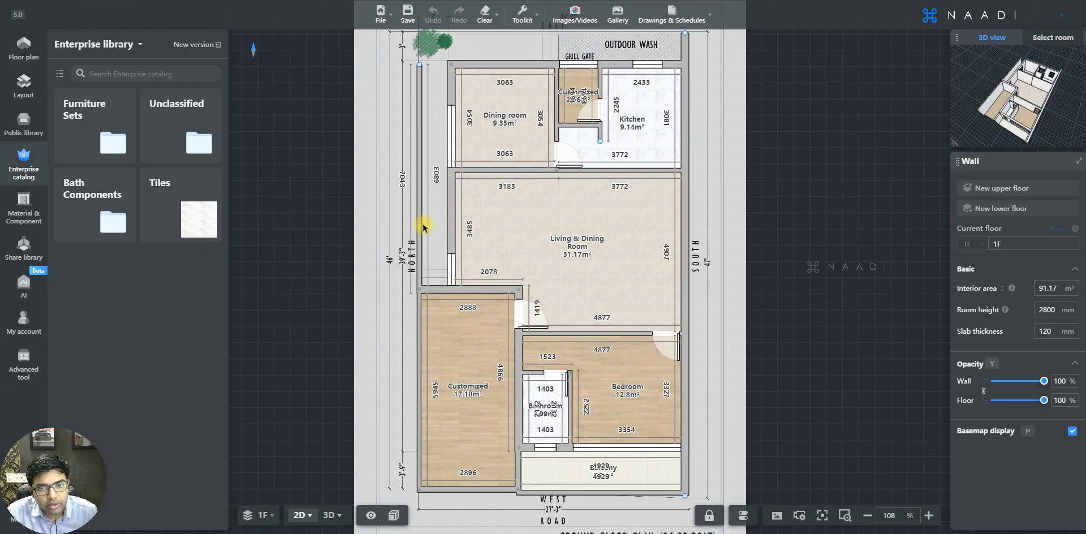
pyautogui.scroll(-2, 420, 228)
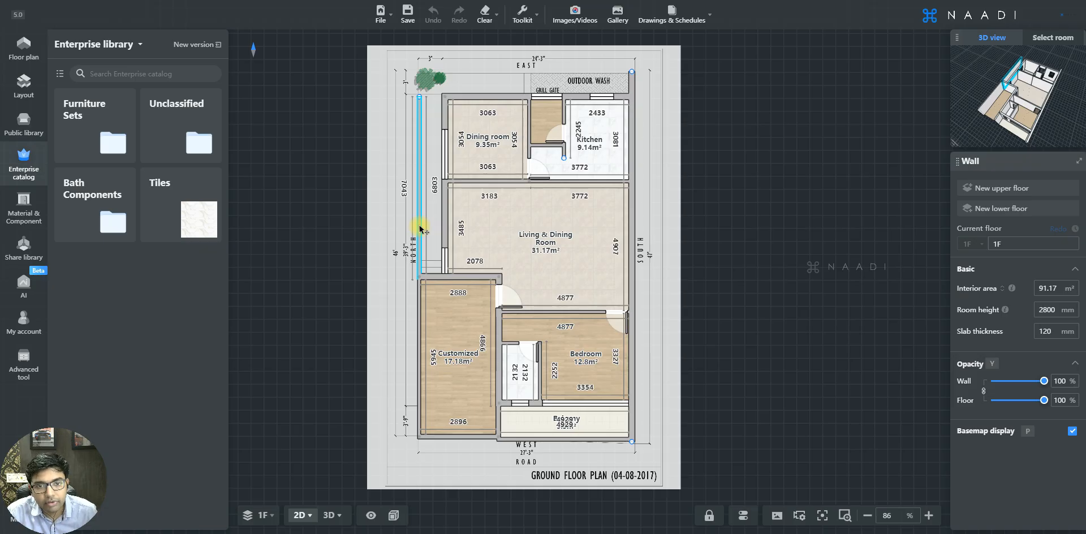
pyautogui.scroll(4, 425, 91)
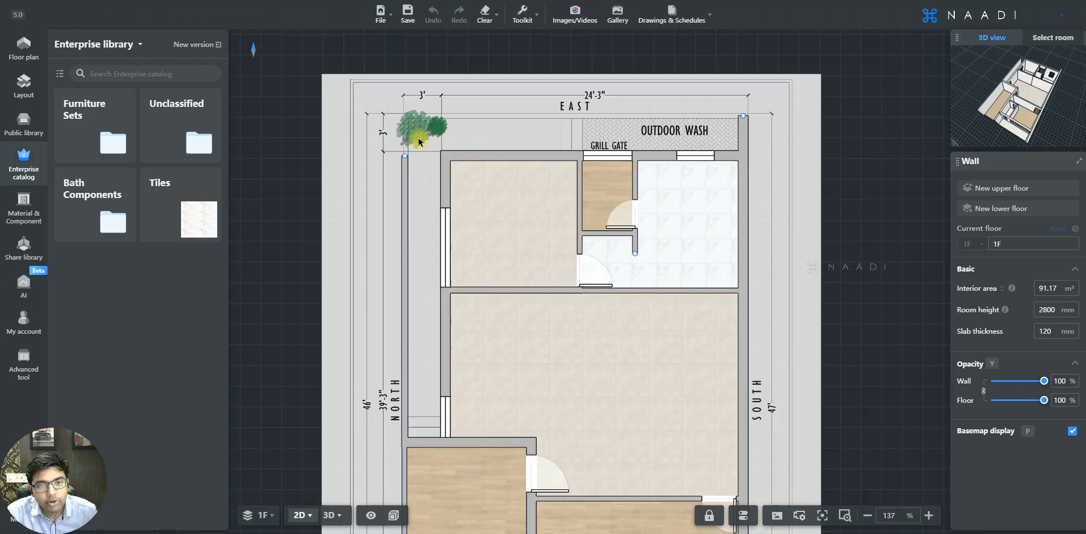
pyautogui.scroll(3, 407, 103)
pyautogui.scroll(-2, 417, 109)
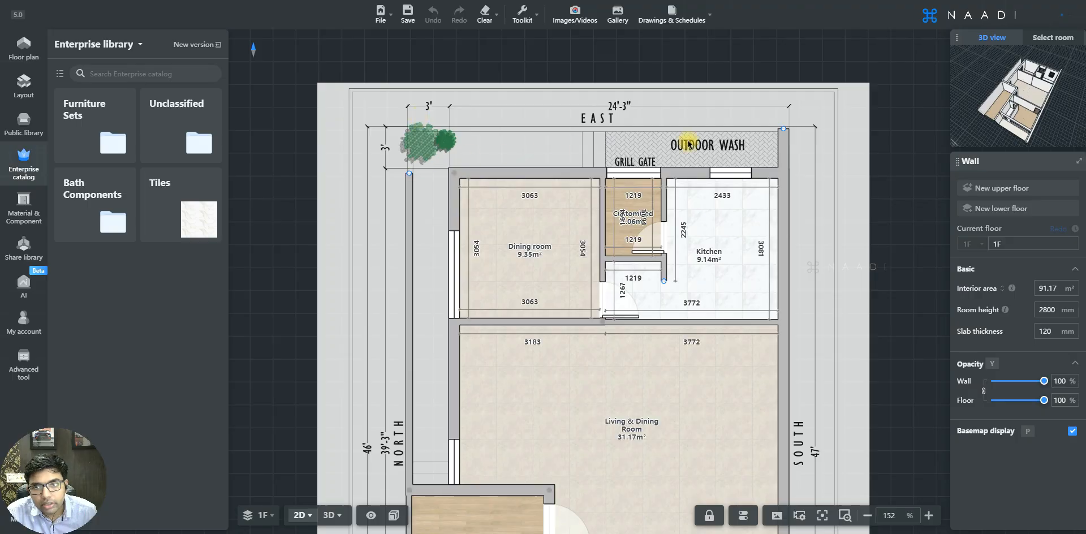
pyautogui.scroll(-5, 435, 324)
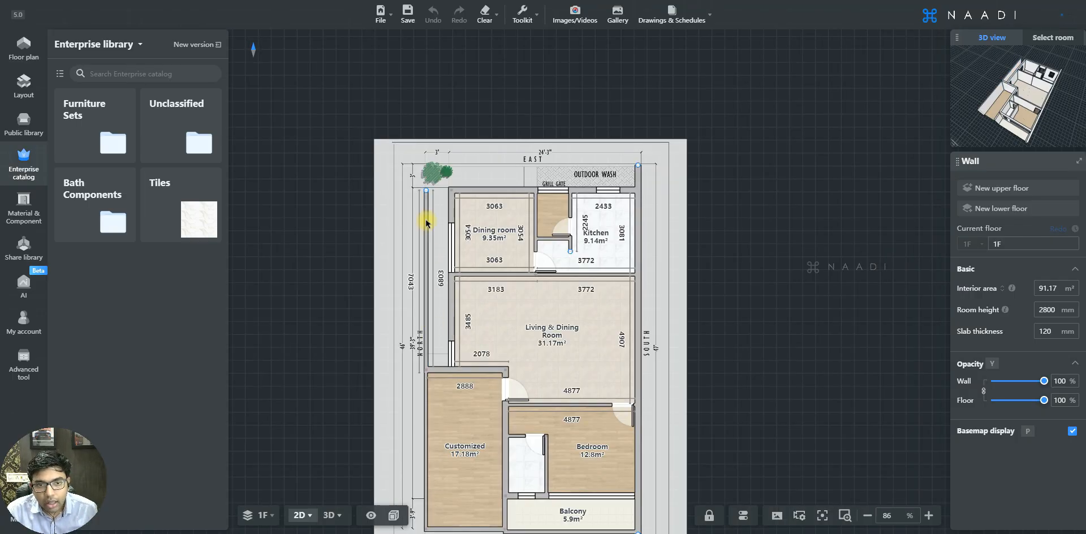
pyautogui.scroll(5, 426, 333)
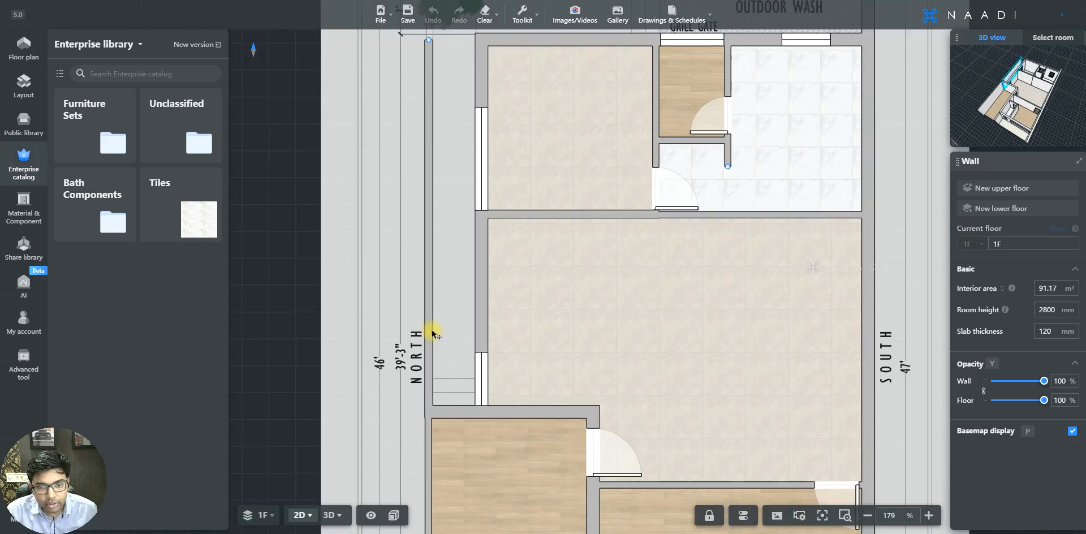
pyautogui.click(433, 334)
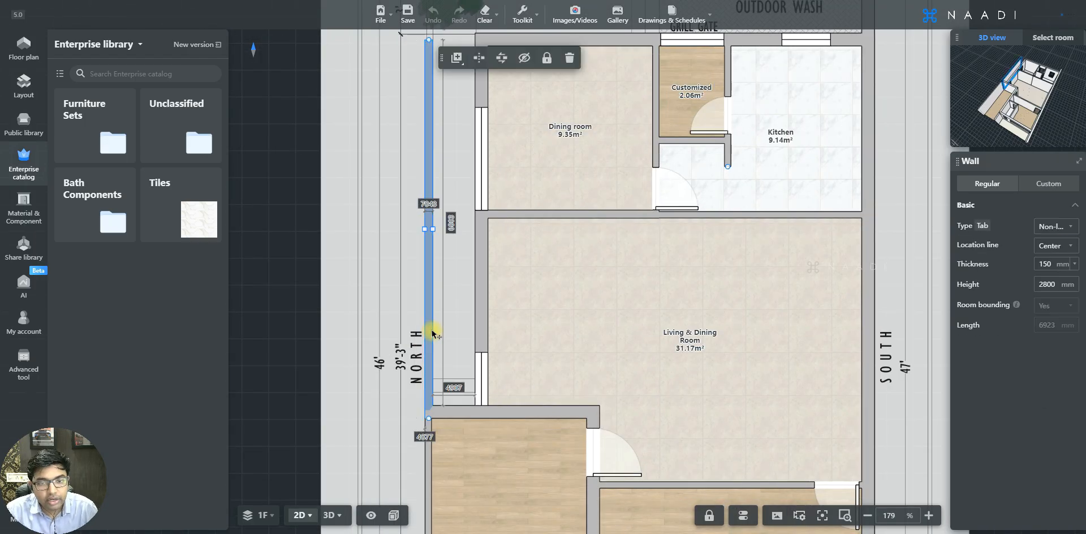
pyautogui.press('Delete')
pyautogui.scroll(-5, 403, 281)
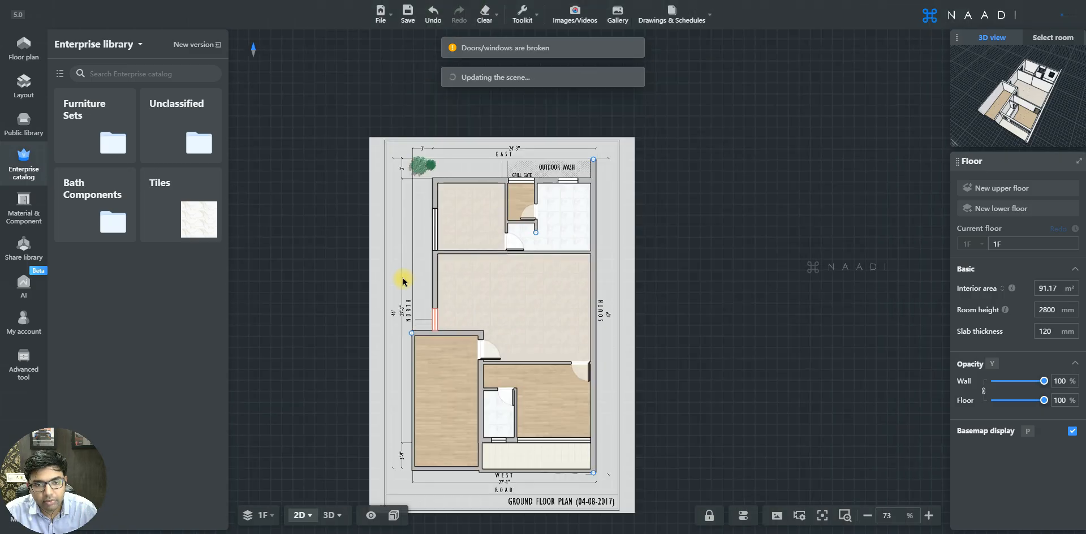
# Delete the north and west walls of the customized room that covers the verandah and car park
pyautogui.scroll(4, 403, 472)
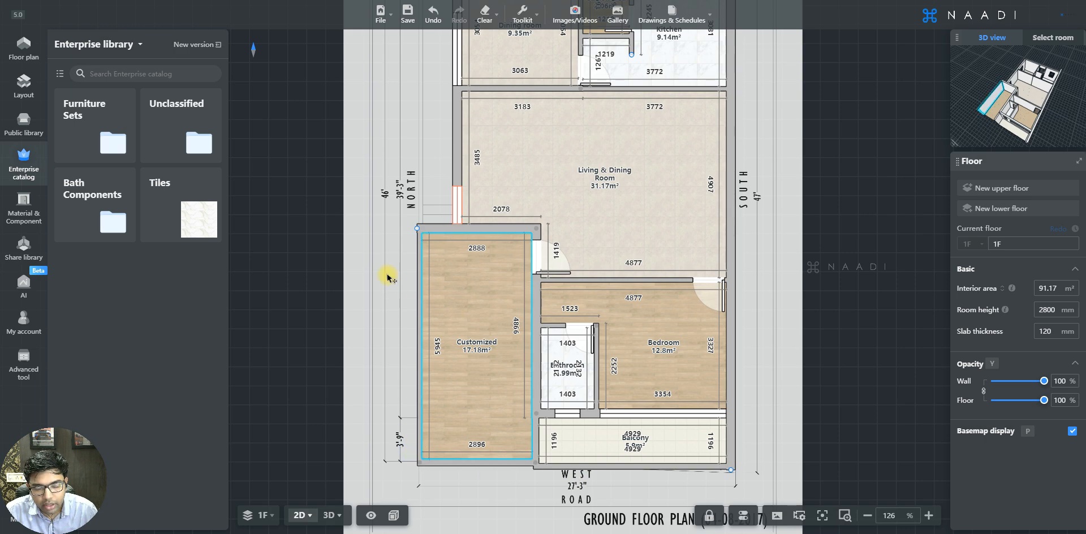
pyautogui.click(420, 369)
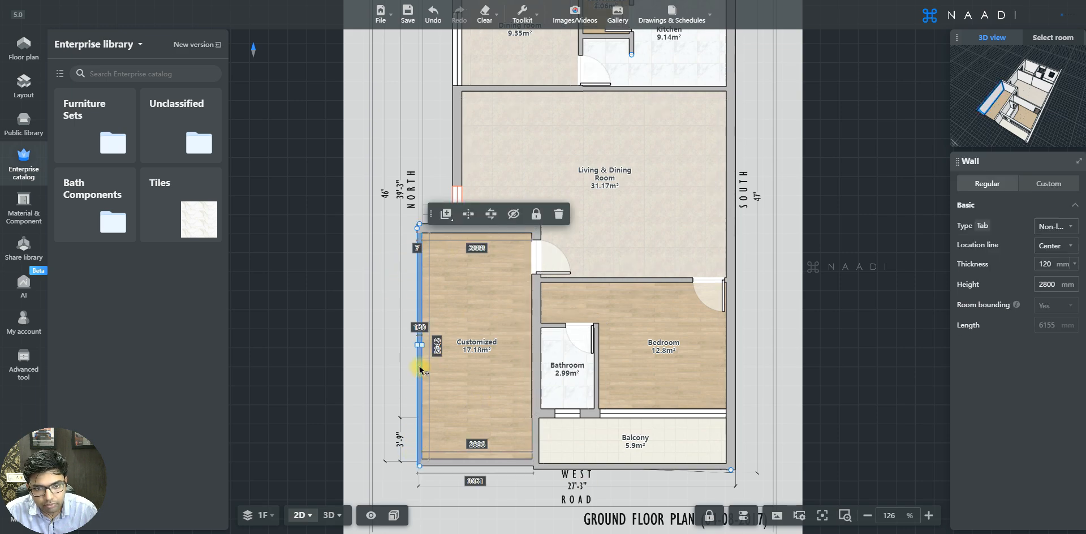
pyautogui.press('Delete')
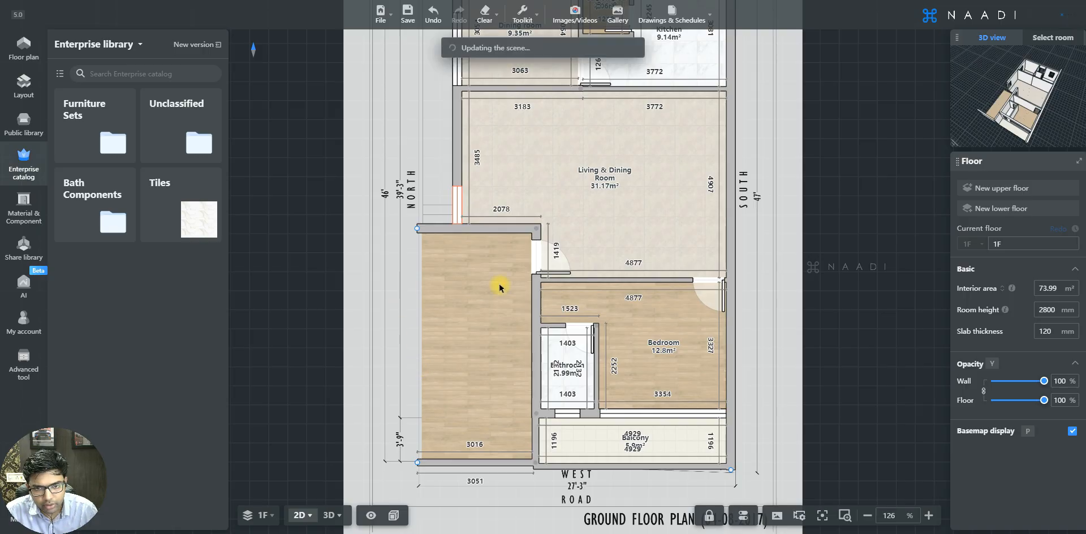
pyautogui.click(498, 463)
pyautogui.press('Delete')
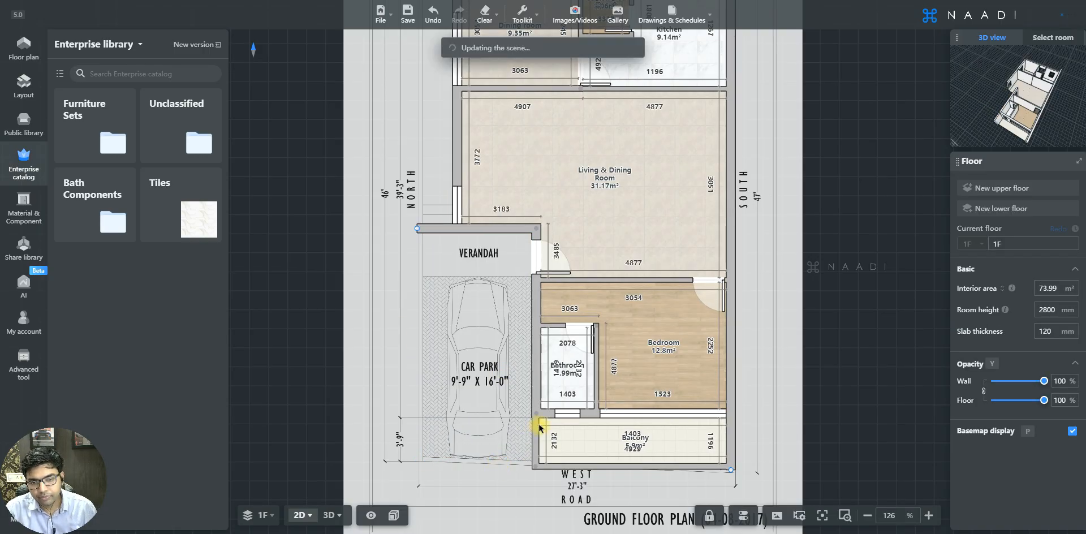
# Delete the north and west walls of the balcony that covers the front lawn
pyautogui.click(534, 442)
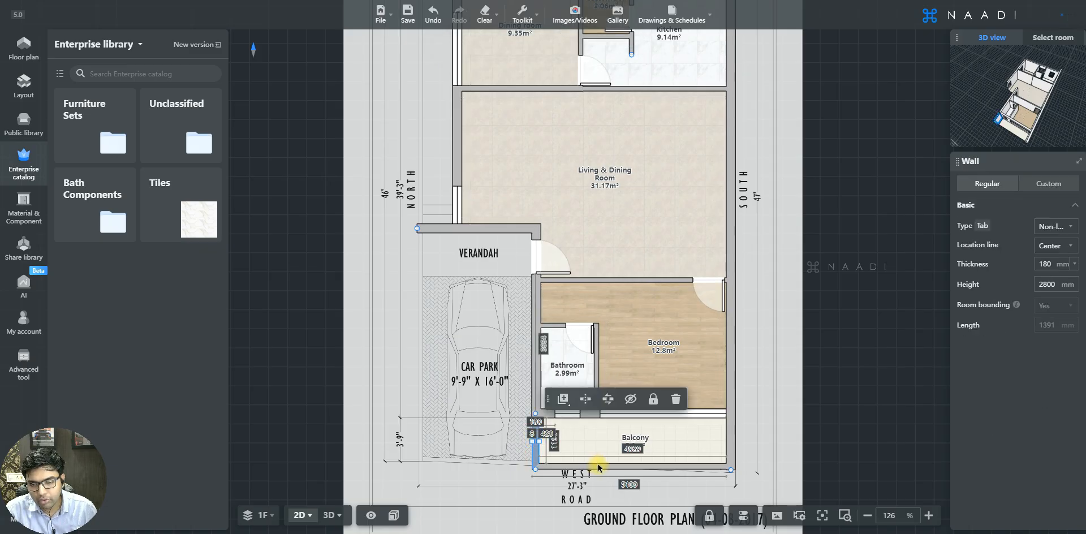
pyautogui.press('Delete')
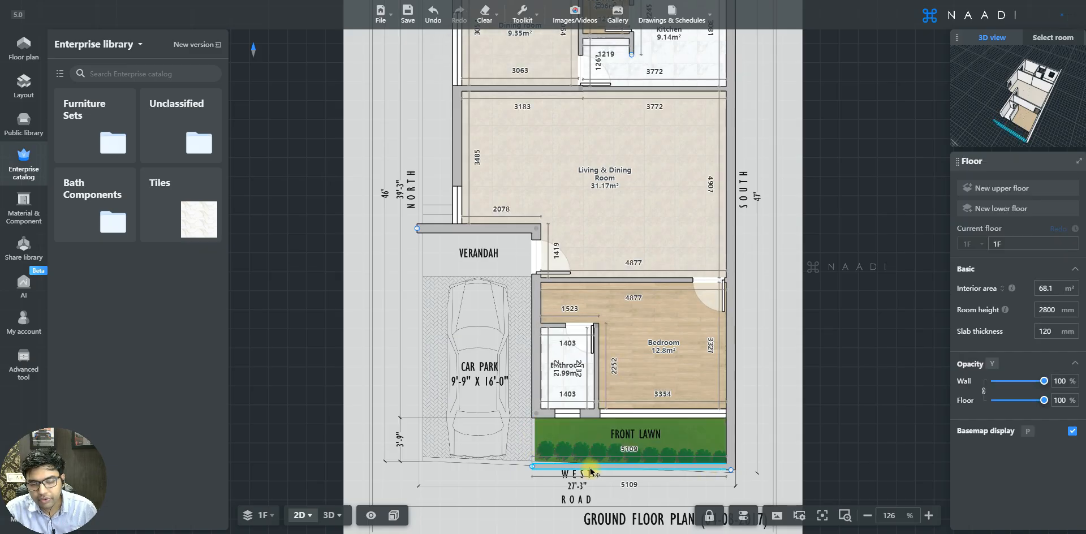
pyautogui.click(713, 470)
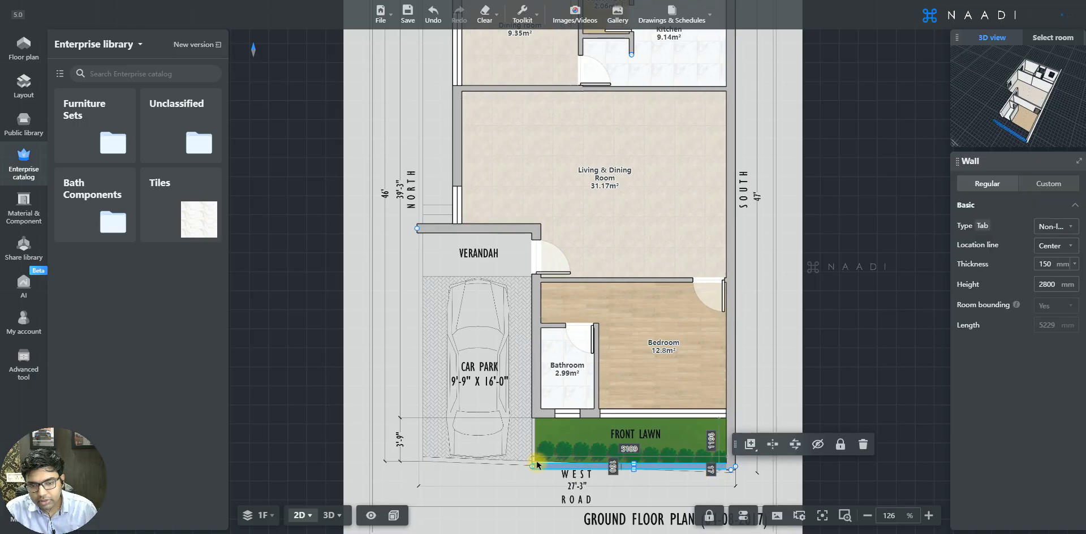
pyautogui.press('Delete')
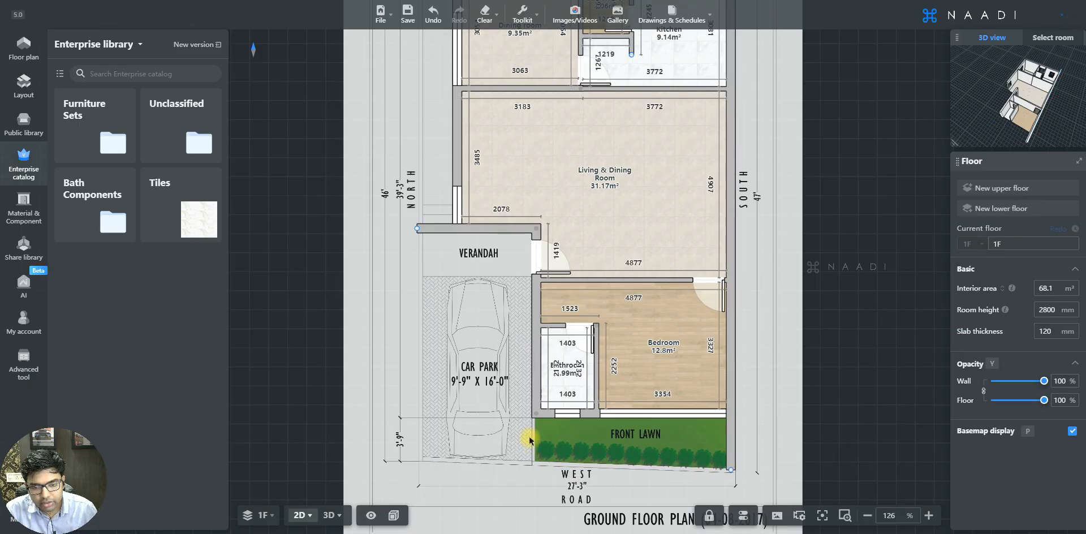
# Shorten the 240 mm thick wall above the verandah to 2078 mm by moving its free end to the living room's north wall
pyautogui.scroll(-4, 634, 450)
pyautogui.scroll(1, 635, 451)
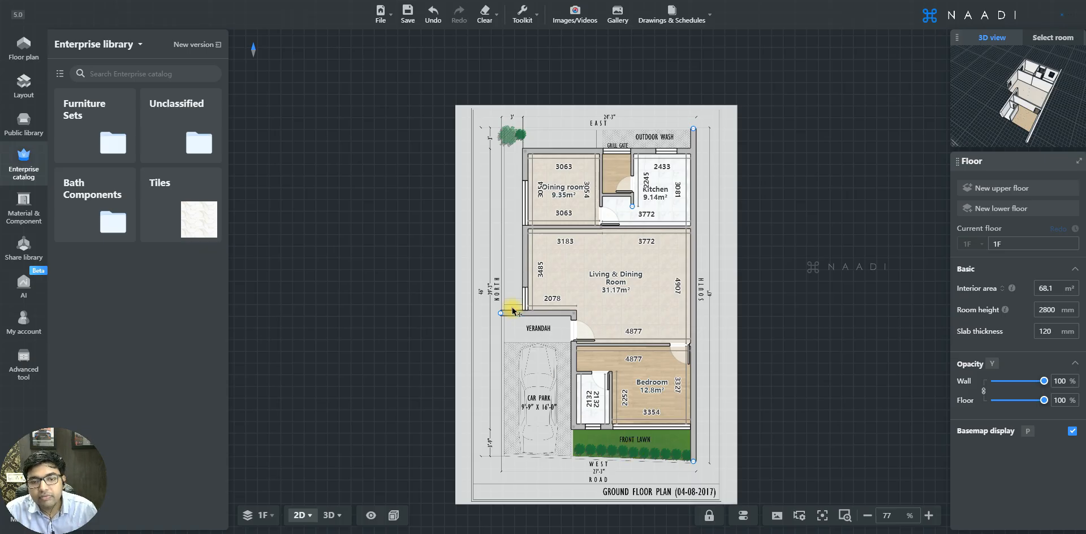
pyautogui.scroll(6, 511, 311)
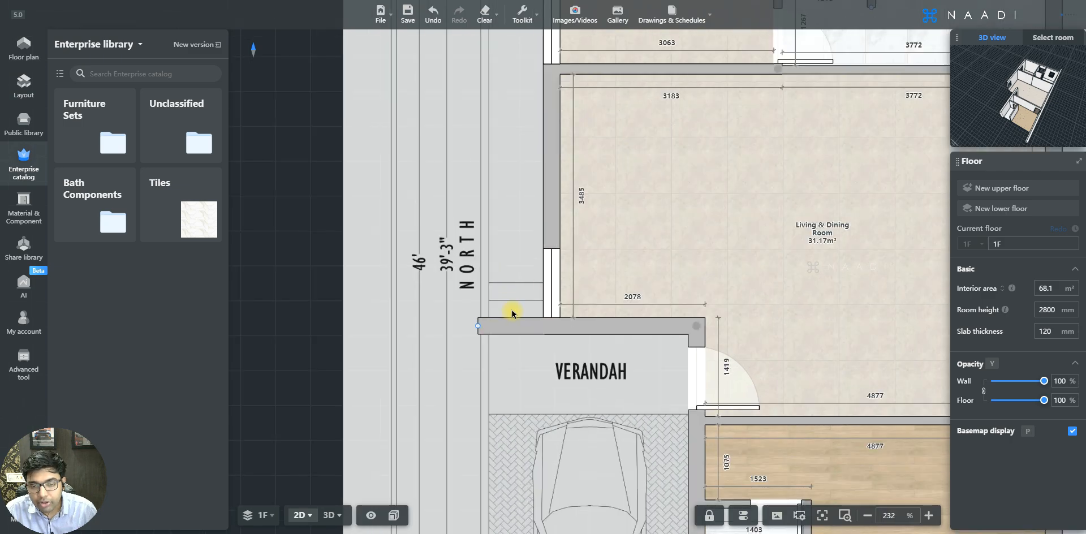
pyautogui.scroll(-4, 563, 354)
pyautogui.scroll(5, 582, 337)
pyautogui.click(600, 327)
pyautogui.click(589, 332)
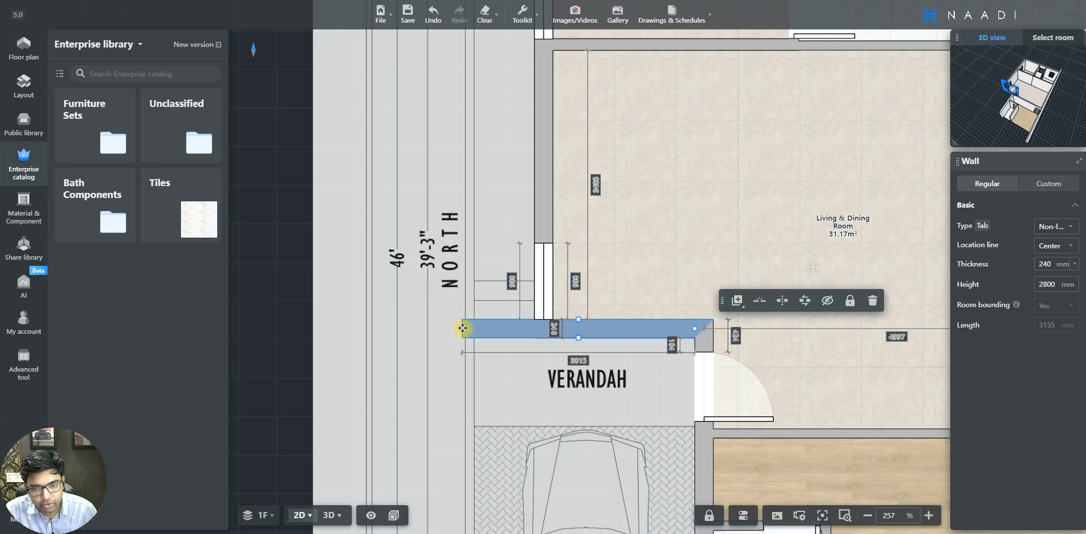
pyautogui.moveTo(461, 329); pyautogui.dragTo(542, 328)
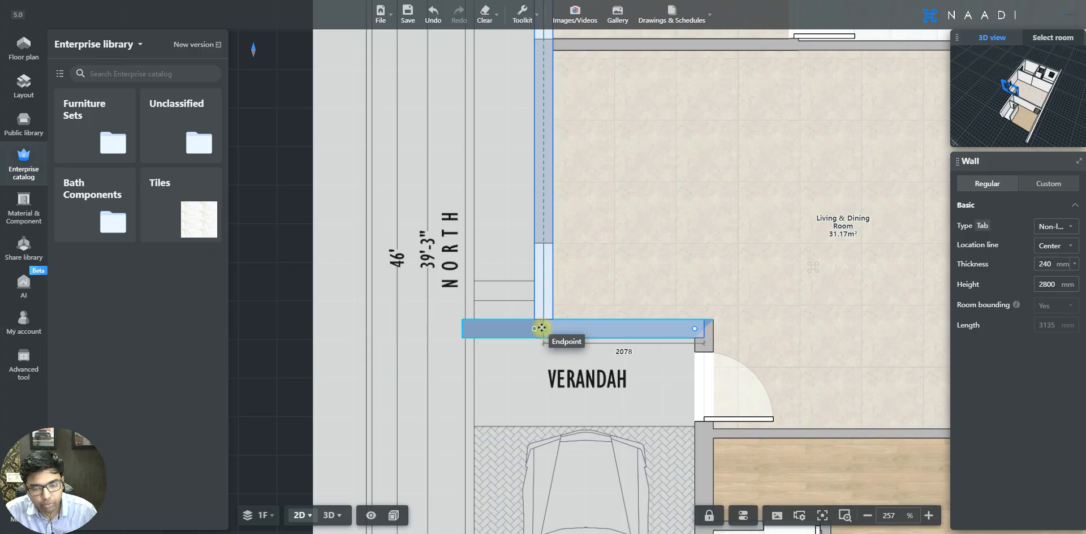
pyautogui.moveTo(543, 327); pyautogui.dragTo(544, 331)
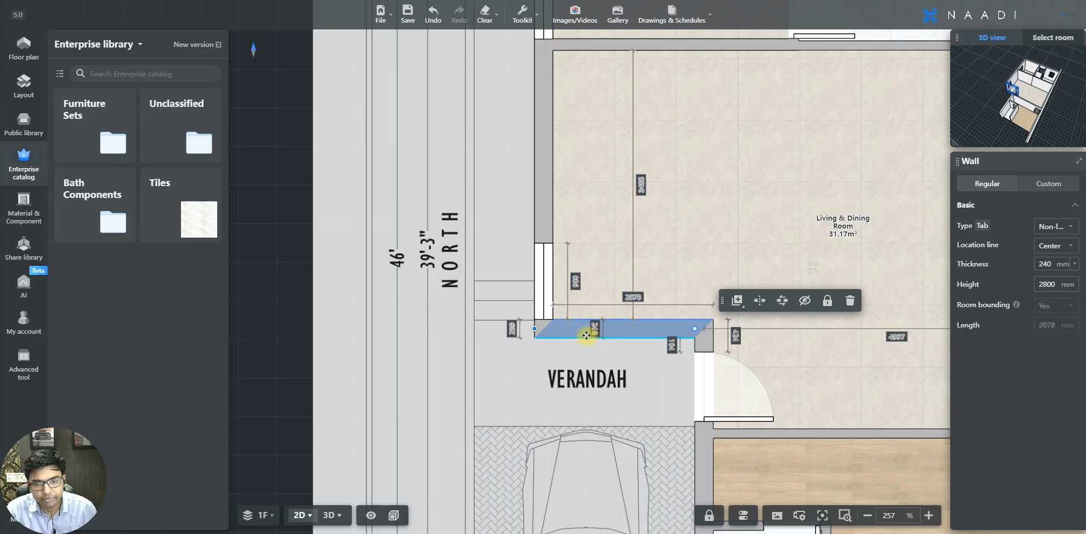
# Shorten the 240 mm thick south outer wall to 12761 mm by moving its west end from the front lawn to the bedroom's west wall
pyautogui.scroll(-5, 503, 281)
pyautogui.scroll(3, 775, 441)
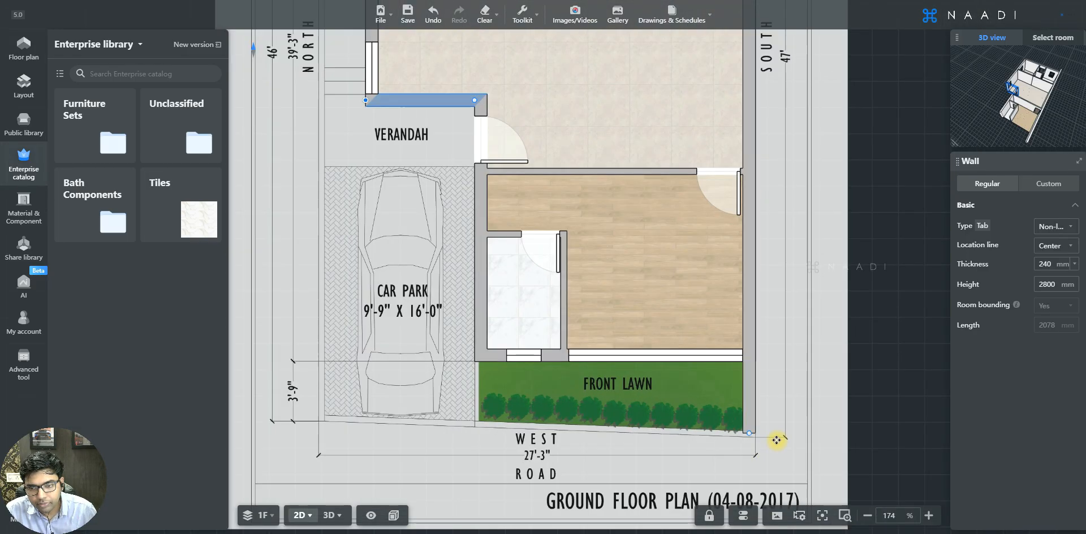
pyautogui.scroll(3, 772, 430)
pyautogui.click(738, 360)
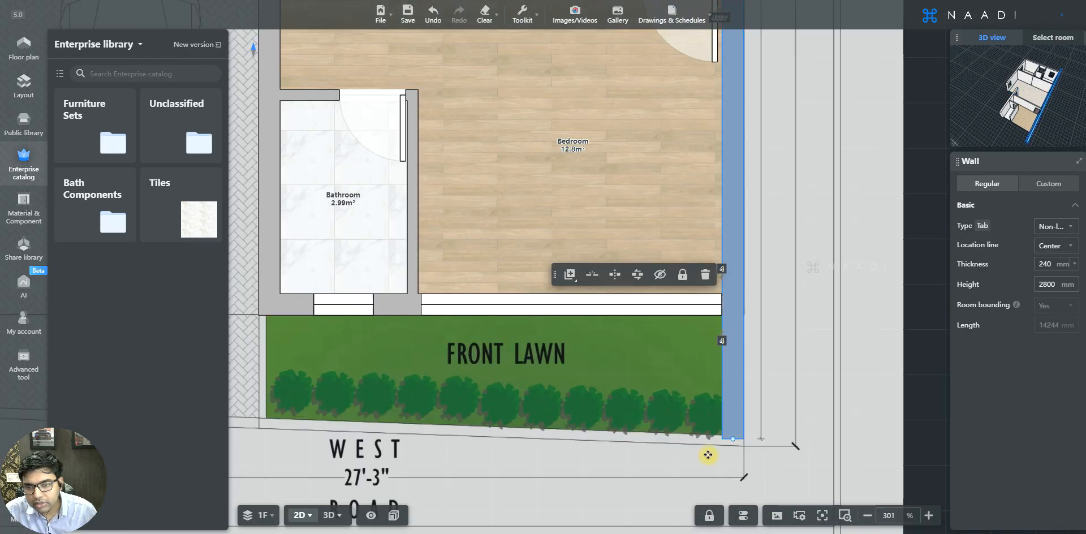
pyautogui.scroll(-5, 715, 442)
pyautogui.scroll(4, 720, 419)
pyautogui.scroll(-2, 720, 430)
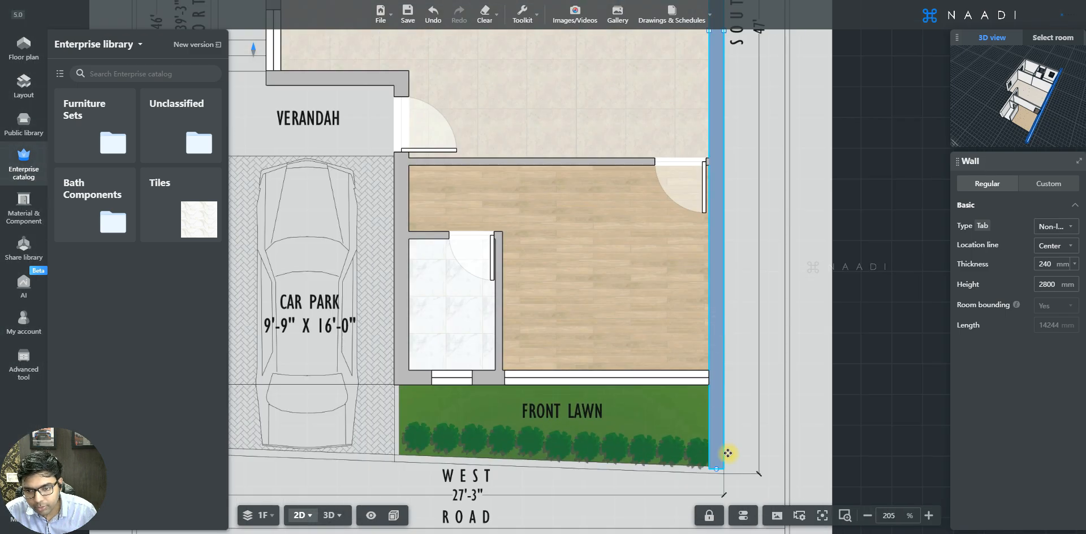
pyautogui.scroll(2, 720, 463)
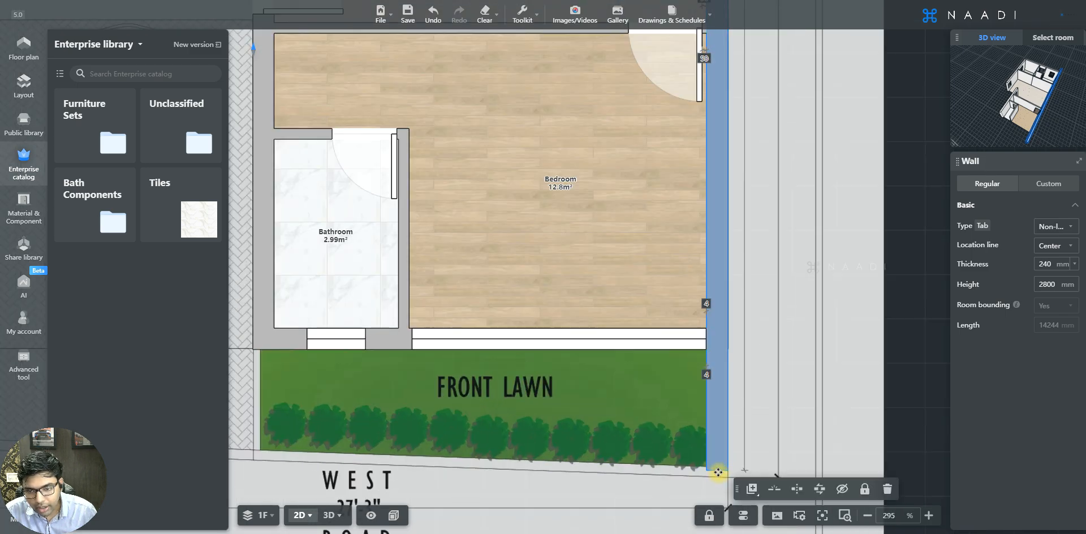
pyautogui.scroll(-6, 718, 472)
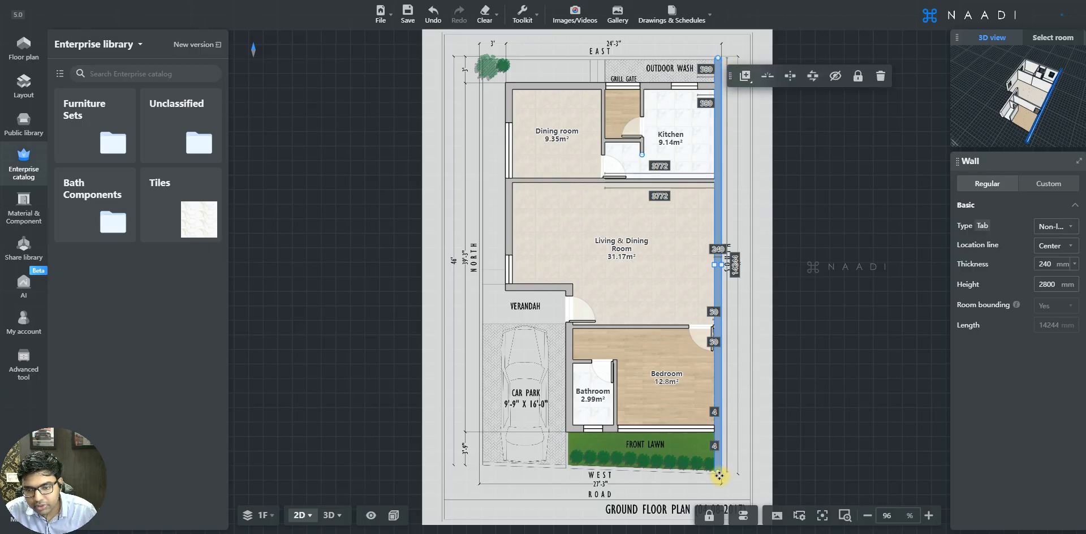
pyautogui.scroll(5, 727, 463)
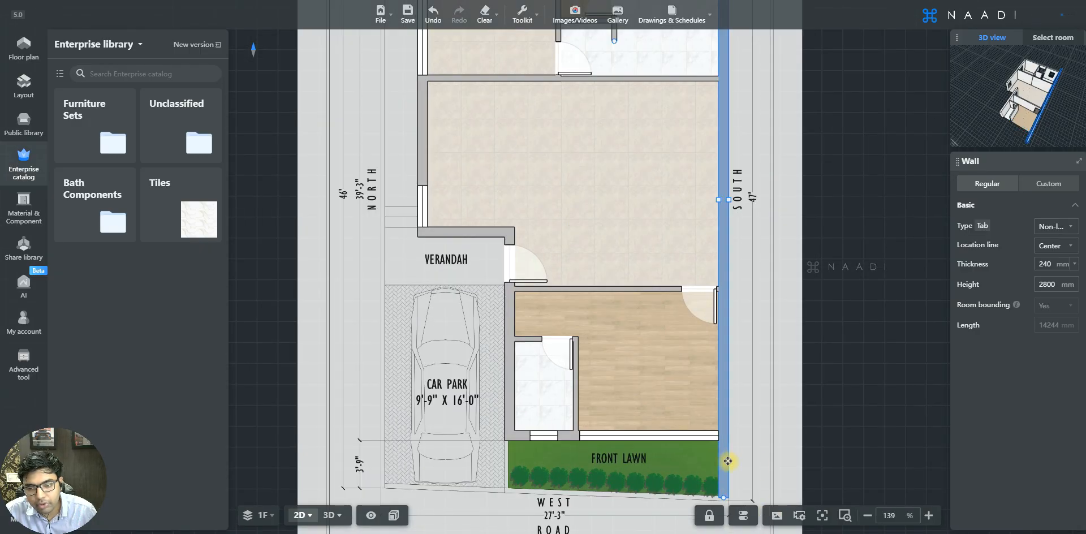
pyautogui.scroll(-5, 679, 371)
pyautogui.scroll(8, 705, 339)
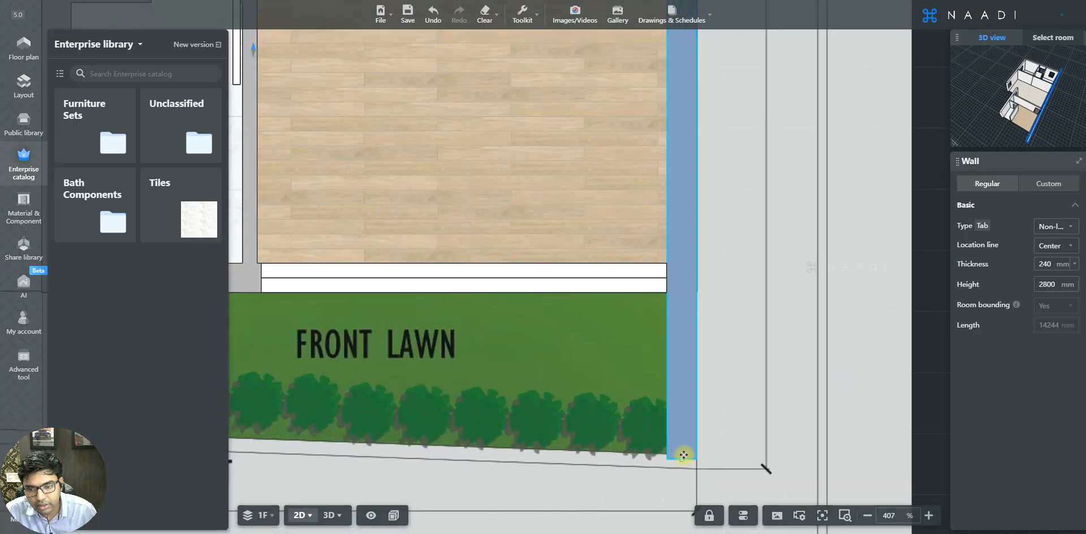
pyautogui.moveTo(681, 460); pyautogui.dragTo(679, 279)
pyautogui.scroll(-5, 673, 368)
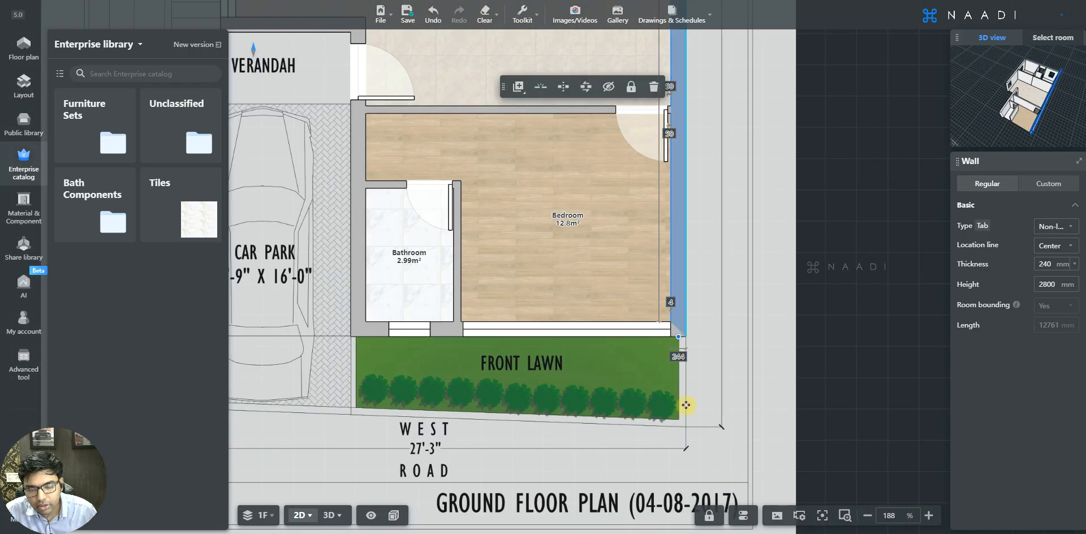
# Shorten the south outer wall to 11795 mm by moving its east end from the outdoor wash to the kitchen's east wall
pyautogui.scroll(-2, 685, 422)
pyautogui.scroll(-4, 688, 438)
pyautogui.scroll(12, 686, 315)
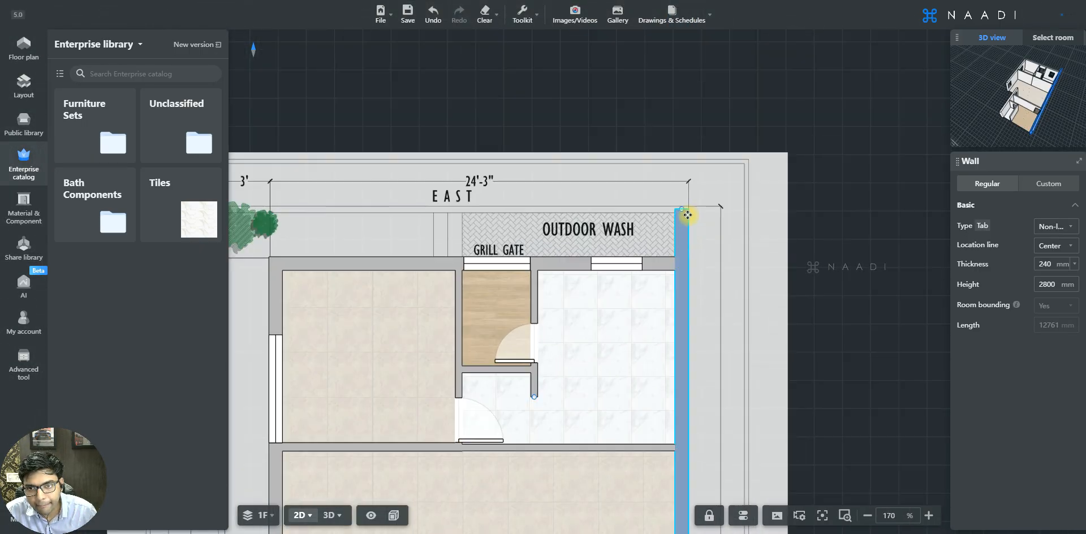
pyautogui.scroll(1, 688, 214)
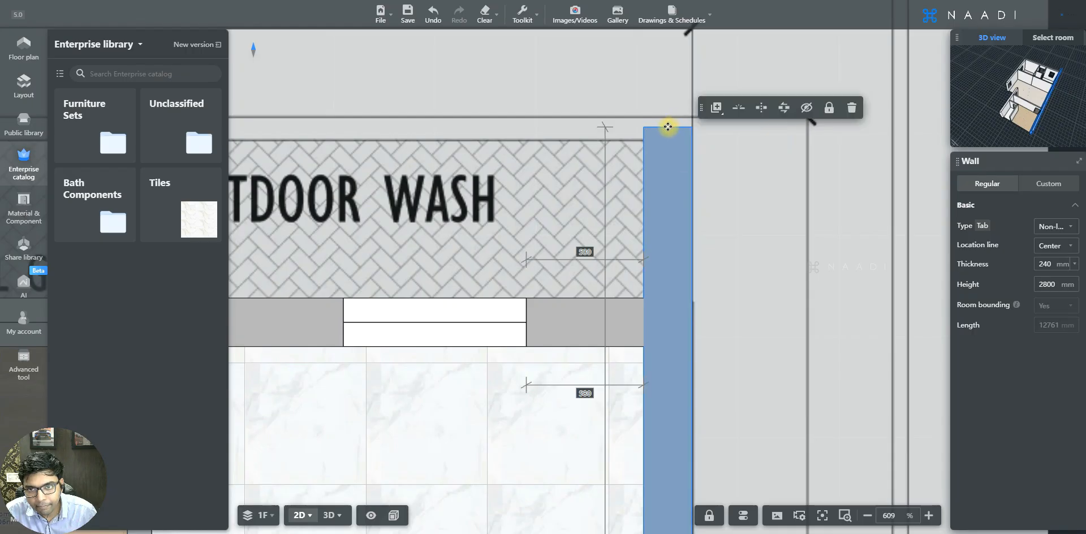
pyautogui.moveTo(669, 138); pyautogui.dragTo(669, 318)
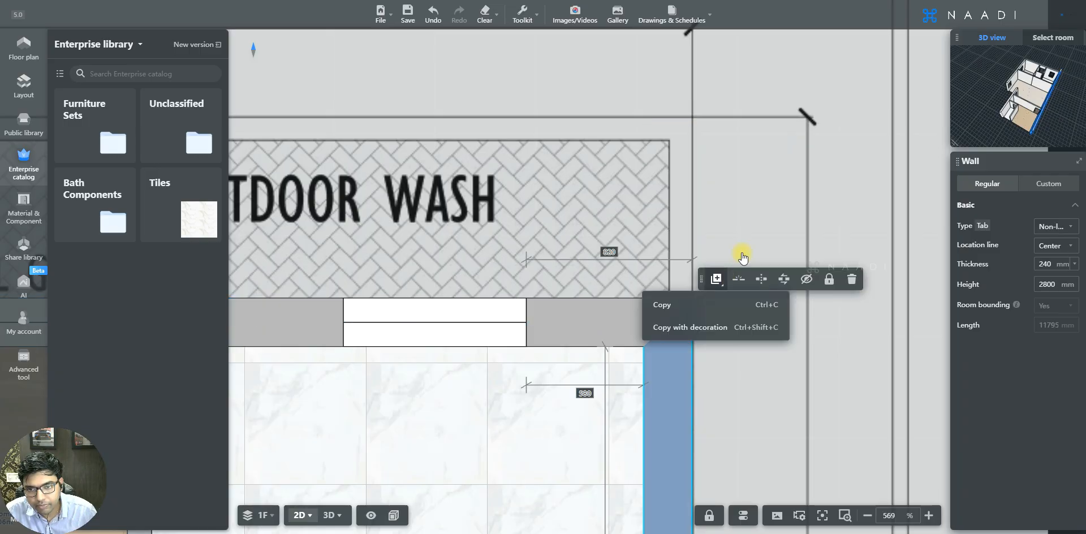
pyautogui.scroll(-13, 738, 187)
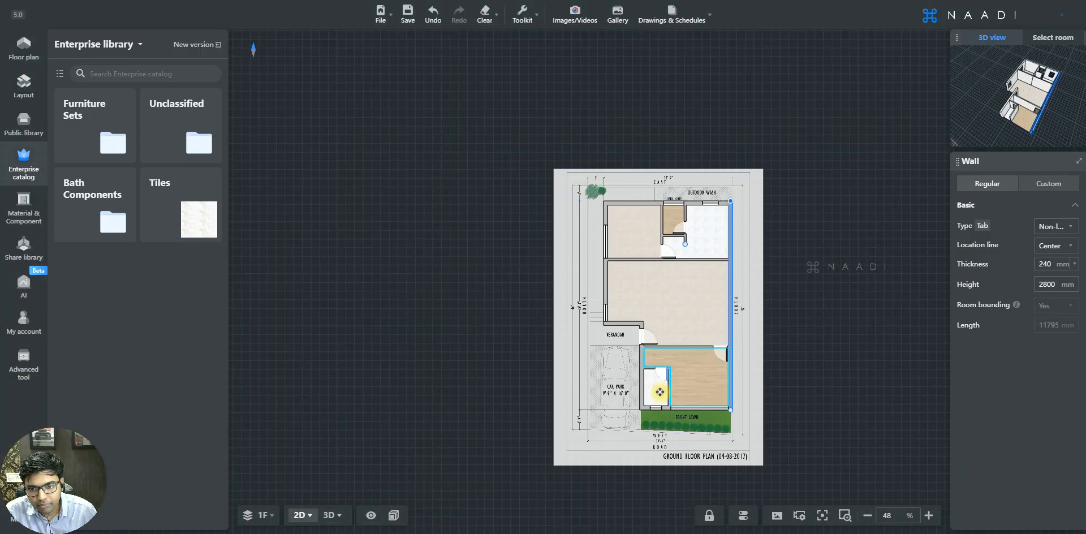
pyautogui.scroll(4, 661, 393)
pyautogui.scroll(-2, 656, 390)
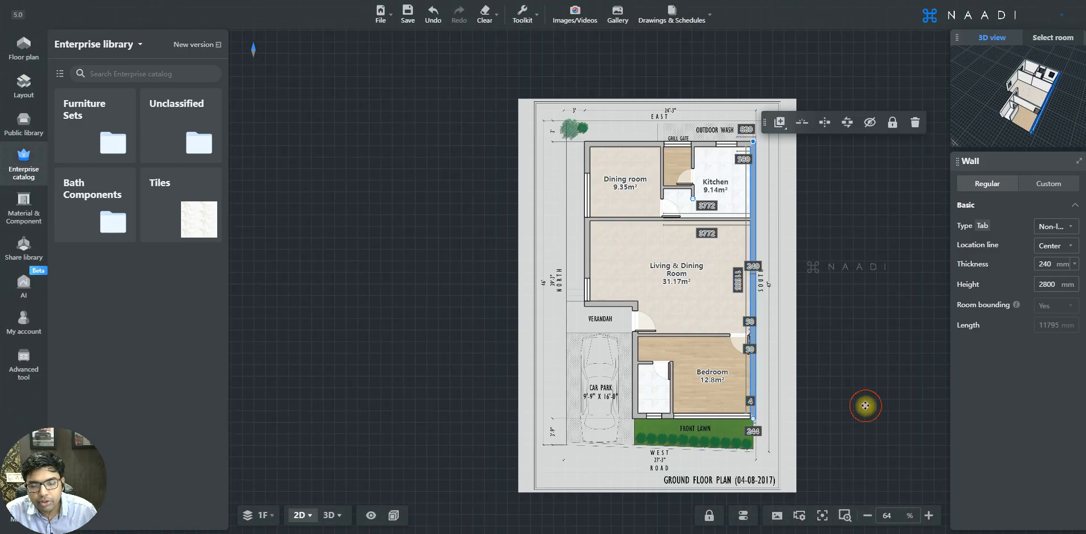
pyautogui.click(865, 406)
# Check the thickness of the outer walls beside the car park, on the south and east sides, and above the verandah
pyautogui.scroll(4, 691, 301)
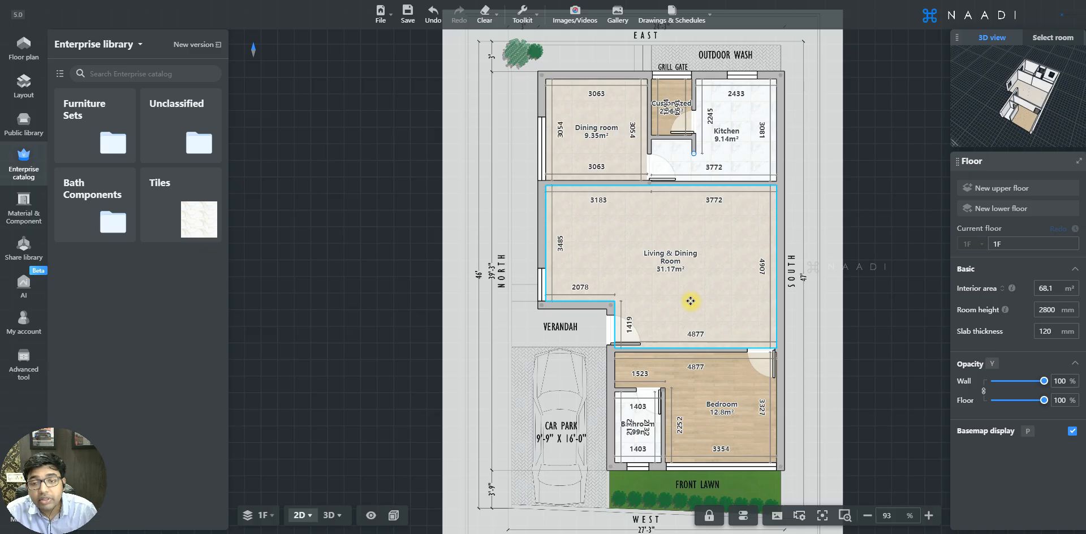
pyautogui.scroll(4, 717, 470)
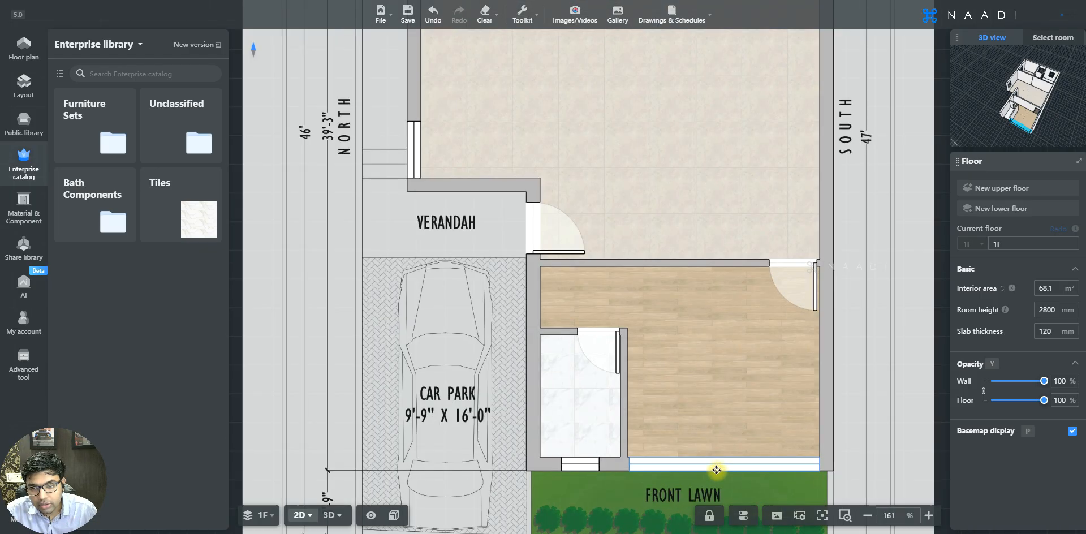
pyautogui.click(497, 405)
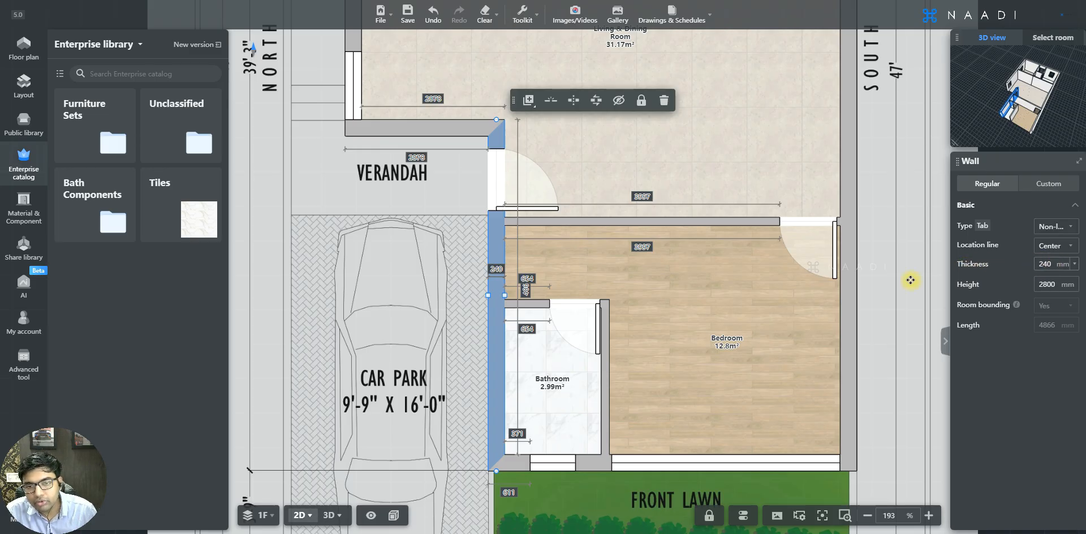
pyautogui.scroll(-3, 672, 266)
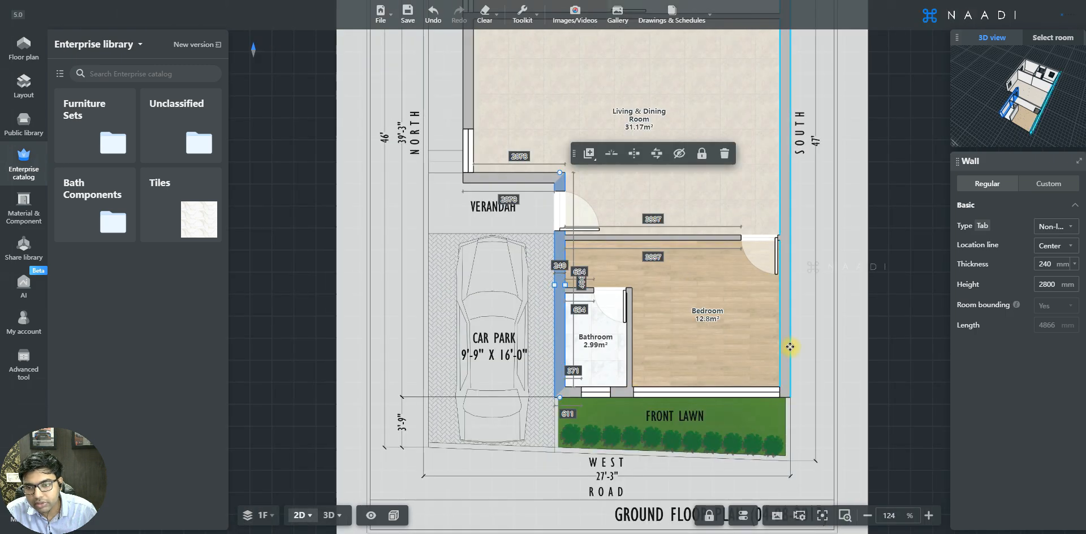
pyautogui.click(790, 342)
pyautogui.scroll(-3, 756, 138)
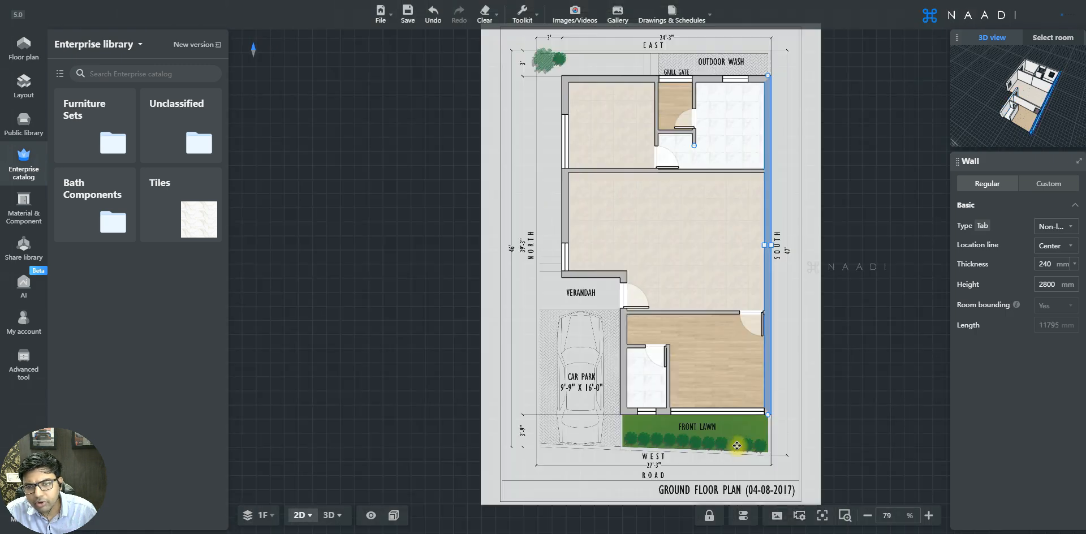
pyautogui.scroll(5, 766, 36)
pyautogui.click(744, 118)
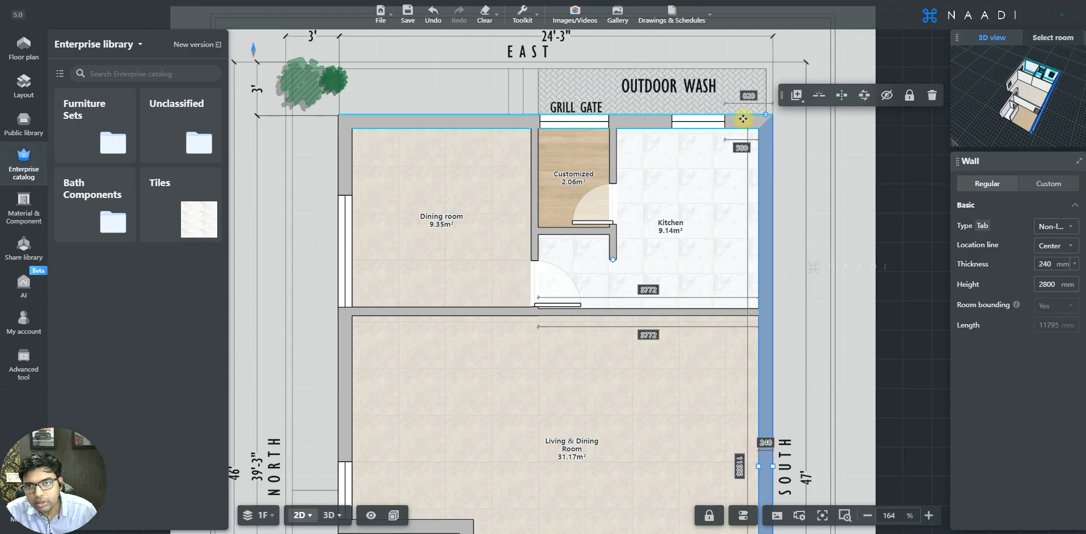
pyautogui.scroll(-3, 743, 119)
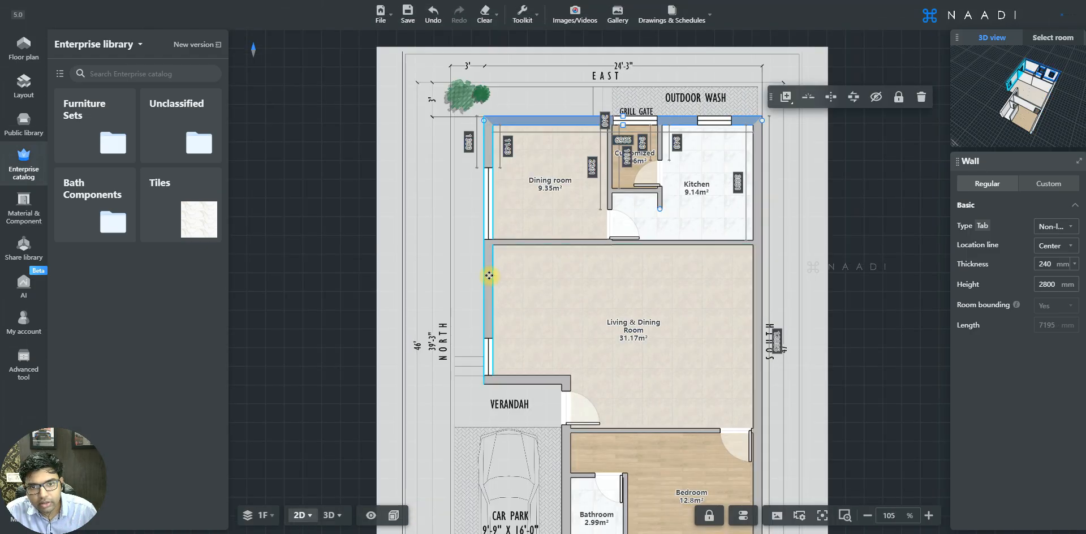
pyautogui.click(547, 382)
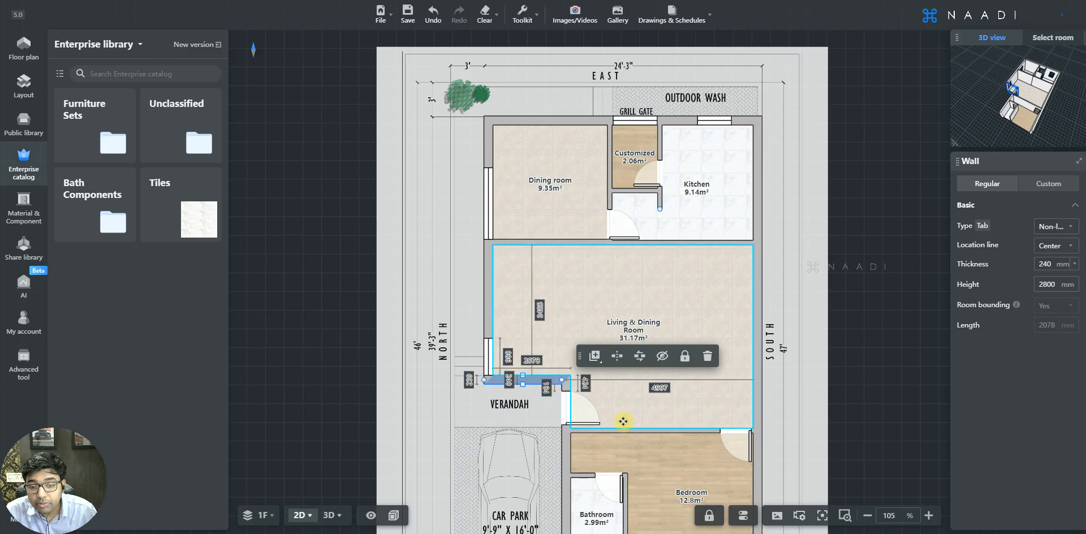
pyautogui.scroll(-3, 620, 416)
# Check the thickness of the interior walls around the bathroom, between bedroom and living room, and between kitchen and living room
pyautogui.scroll(5, 625, 431)
pyautogui.click(629, 385)
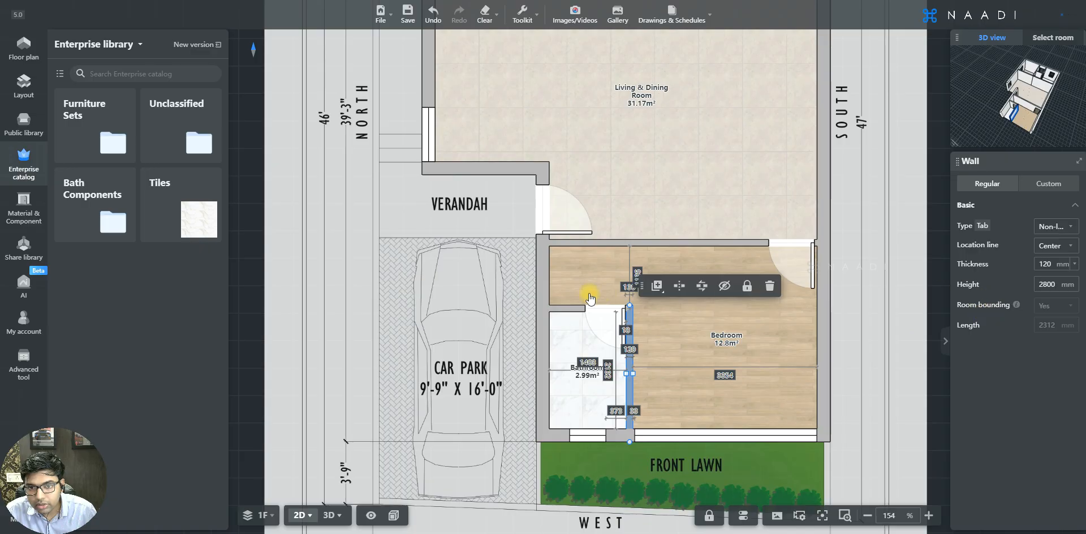
pyautogui.click(565, 309)
pyautogui.click(650, 243)
pyautogui.scroll(-6, 654, 242)
pyautogui.scroll(4, 706, 283)
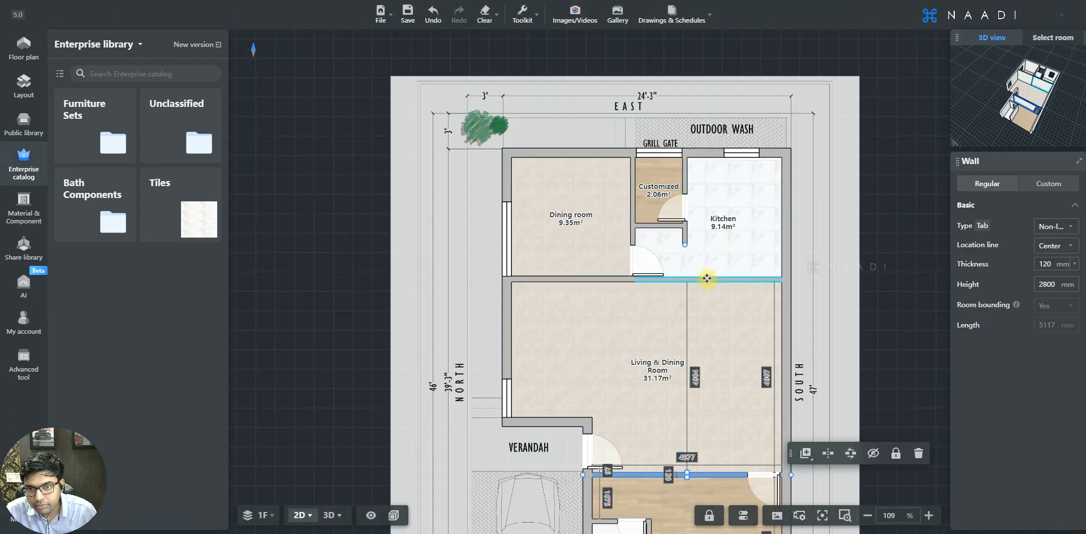
pyautogui.click(706, 278)
# Delete the interior wall separating the dining room from the living and dining room
pyautogui.click(589, 278)
pyautogui.press('Delete')
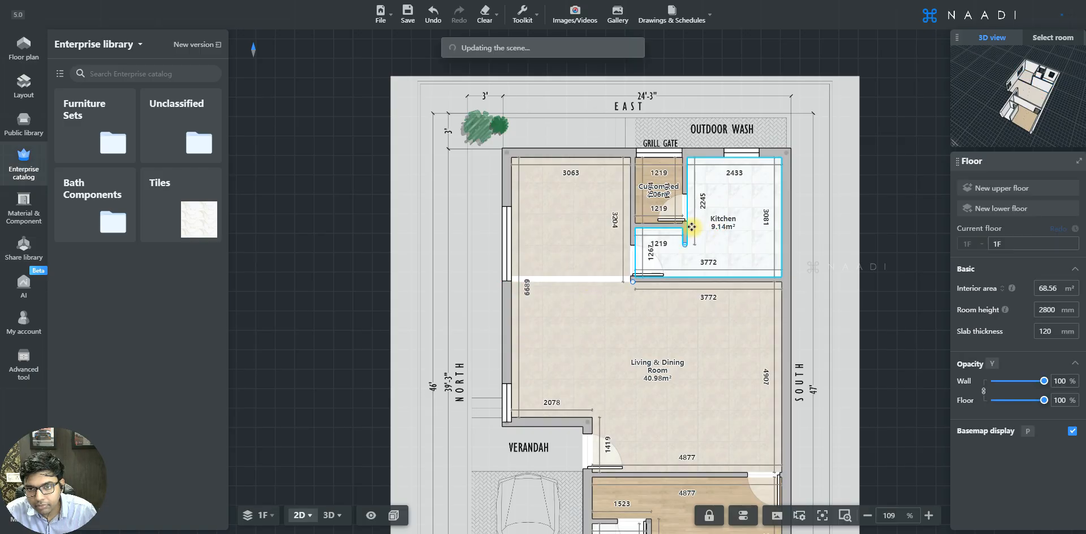
pyautogui.click(686, 220)
pyautogui.click(633, 204)
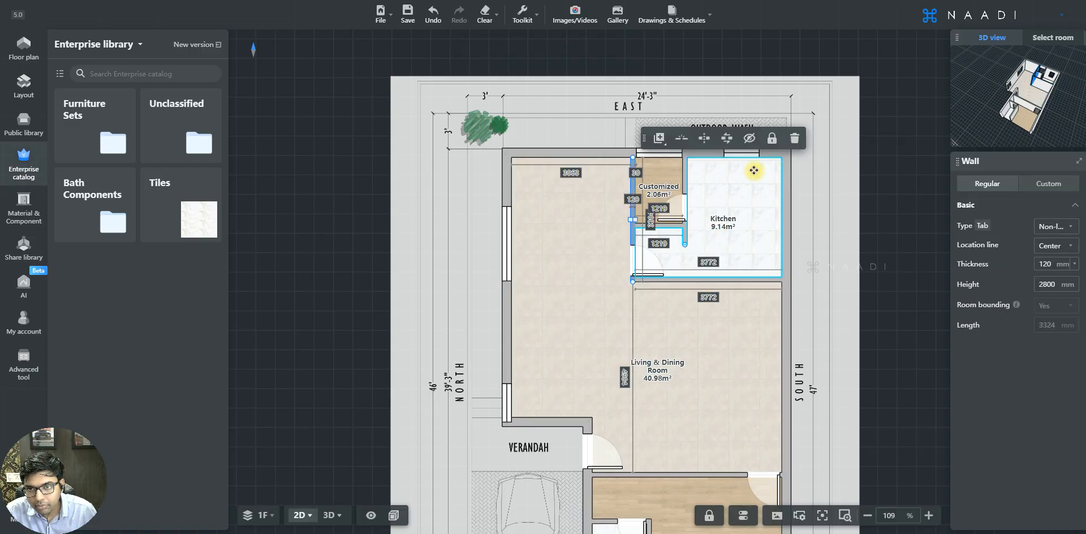
pyautogui.click(876, 245)
pyautogui.scroll(-5, 589, 269)
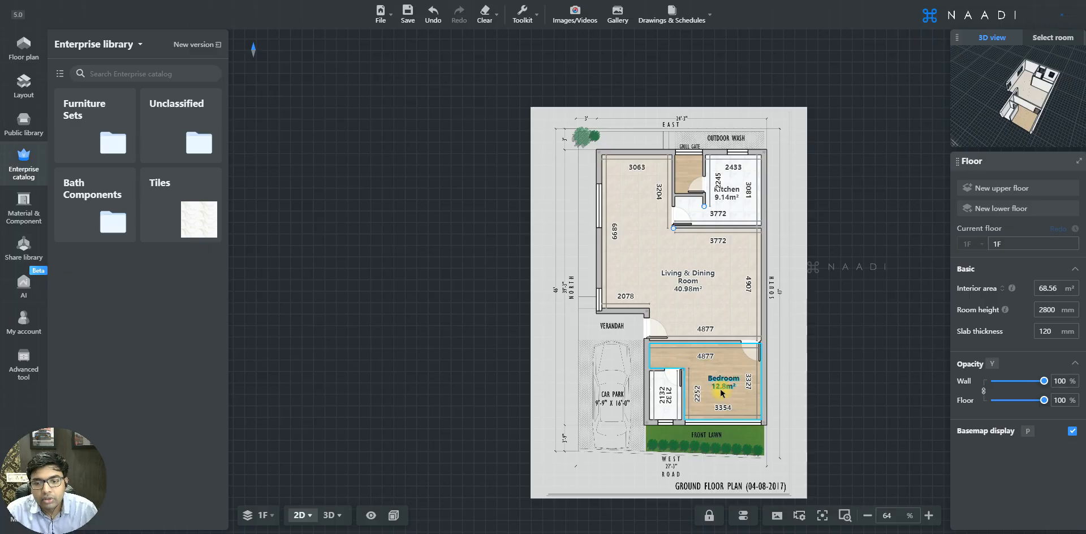
pyautogui.scroll(3, 625, 354)
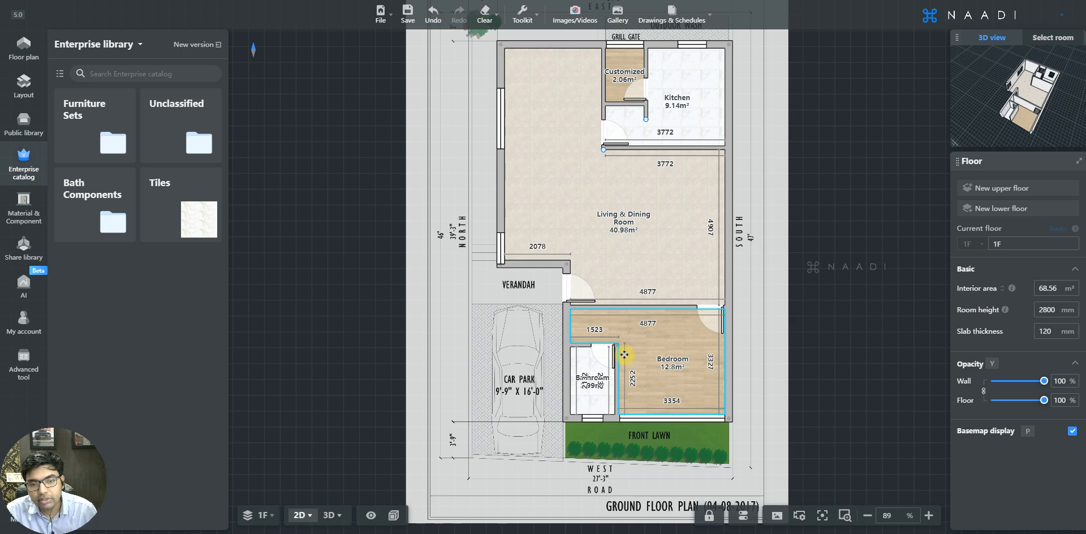
pyautogui.scroll(6, 625, 354)
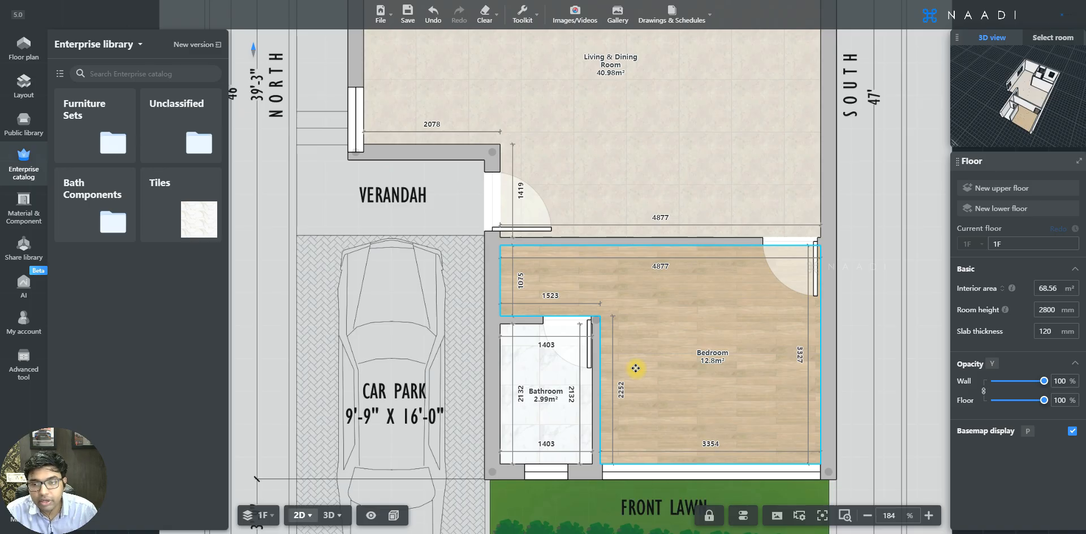
pyautogui.scroll(8, 588, 333)
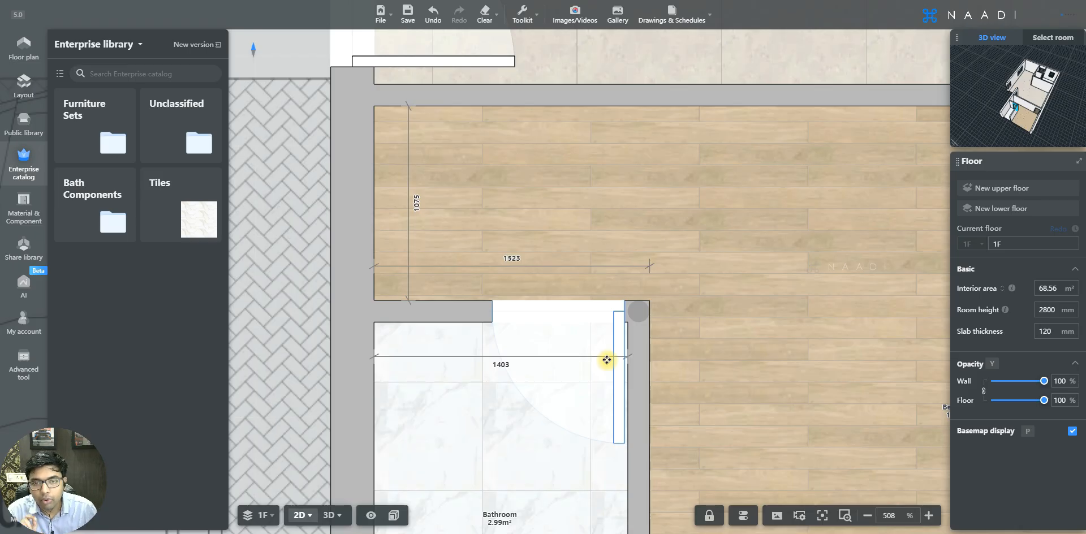
pyautogui.scroll(-10, 606, 360)
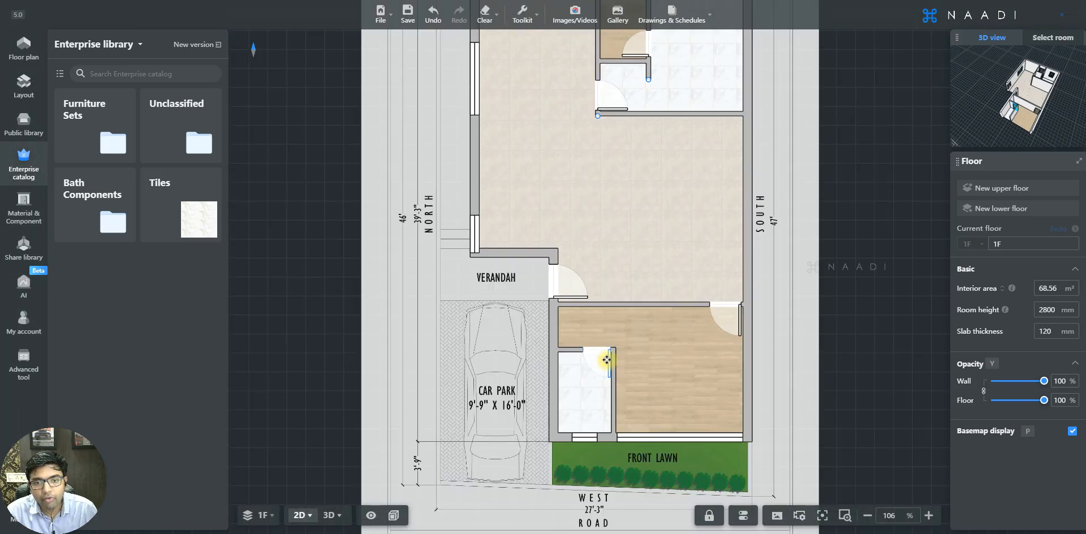
# Move the 989 mm wide window nearest the verandah along the living room's north wall to 638 mm from the verandah corner
pyautogui.scroll(8, 473, 283)
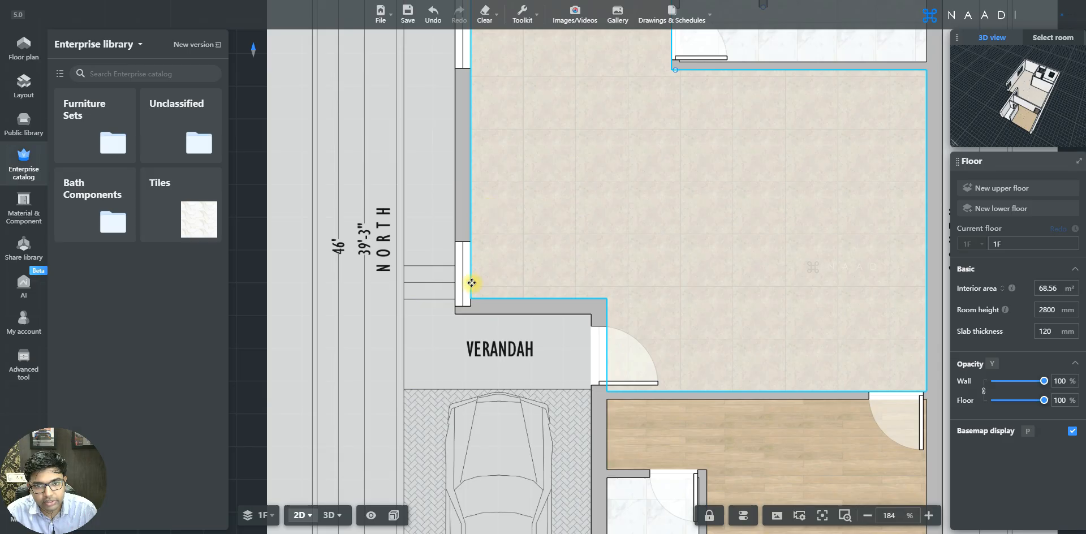
pyautogui.click(463, 281)
pyautogui.scroll(-2, 463, 289)
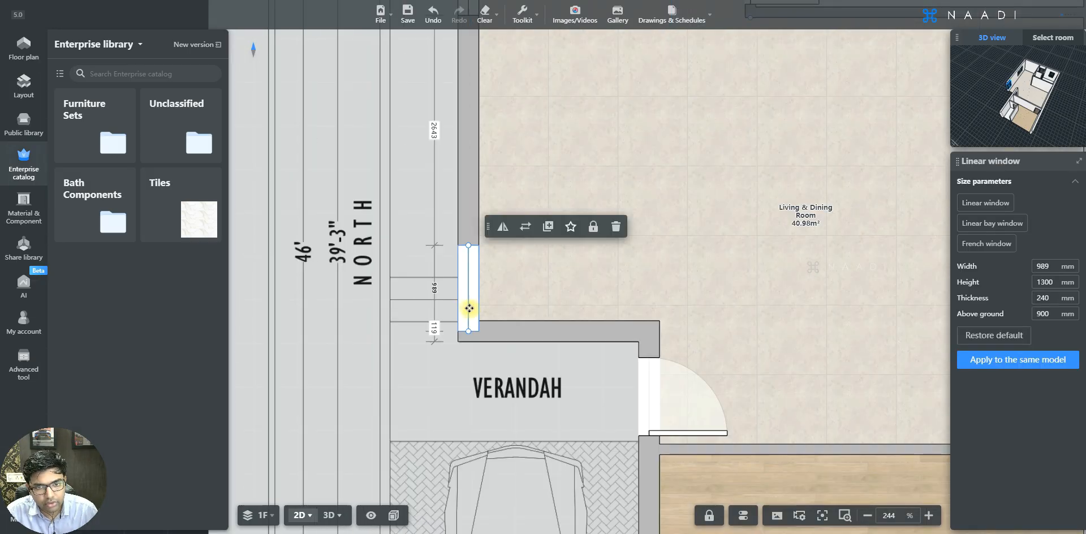
pyautogui.moveTo(469, 309); pyautogui.dragTo(464, 142)
pyautogui.scroll(-1, 497, 340)
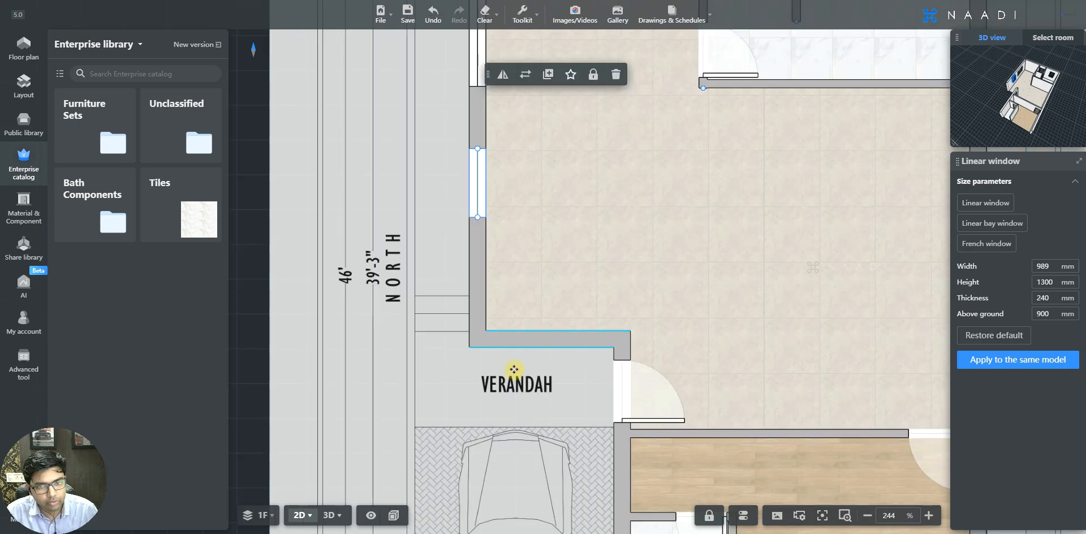
pyautogui.scroll(-2, 486, 198)
pyautogui.moveTo(494, 249); pyautogui.dragTo(516, 290)
pyautogui.scroll(1, 556, 332)
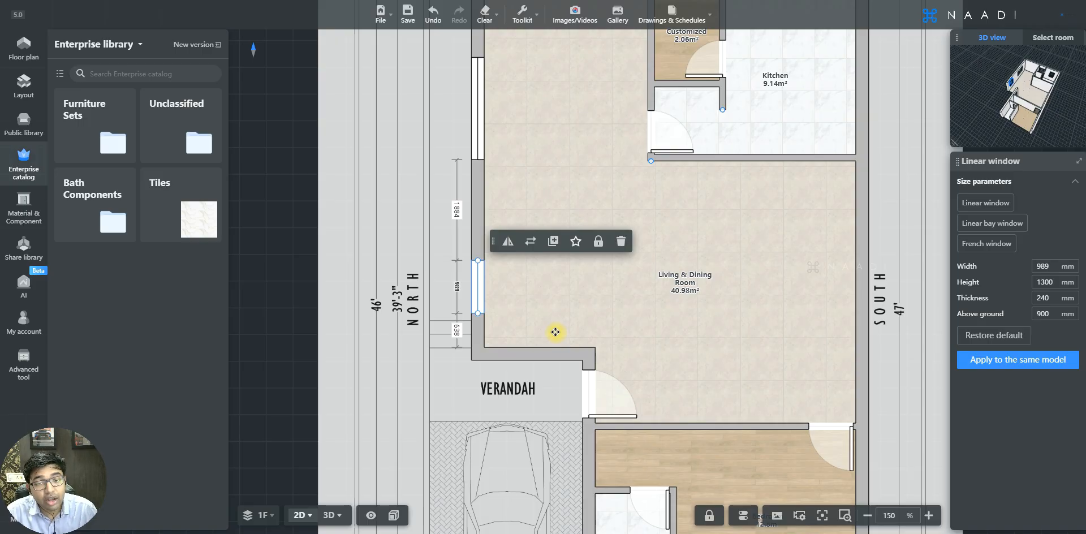
pyautogui.scroll(4, 517, 333)
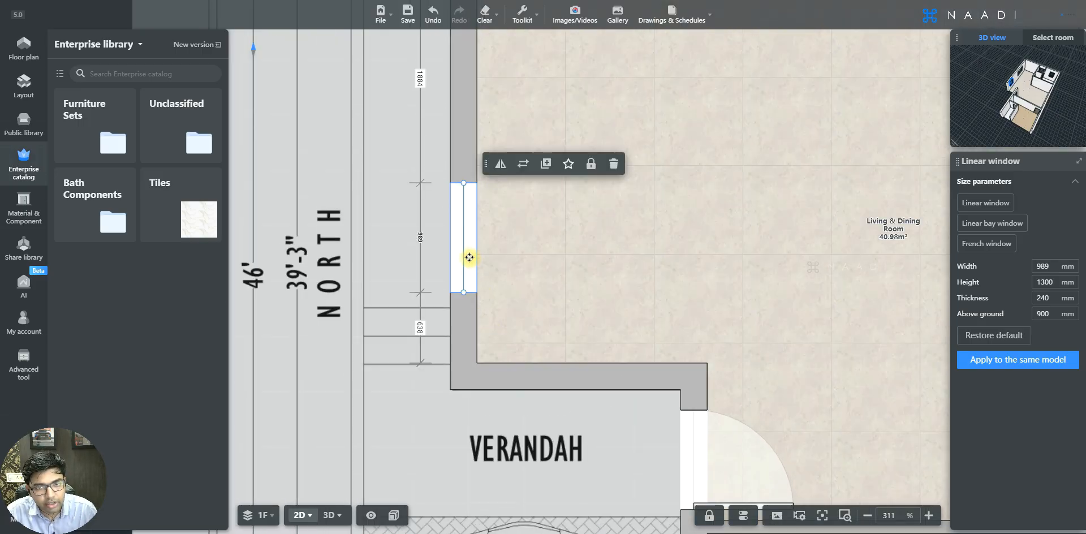
# Move the 989 mm wide north window nearest the verandah along its wall to 490 mm from the verandah corner
pyautogui.moveTo(470, 250); pyautogui.dragTo(465, 287)
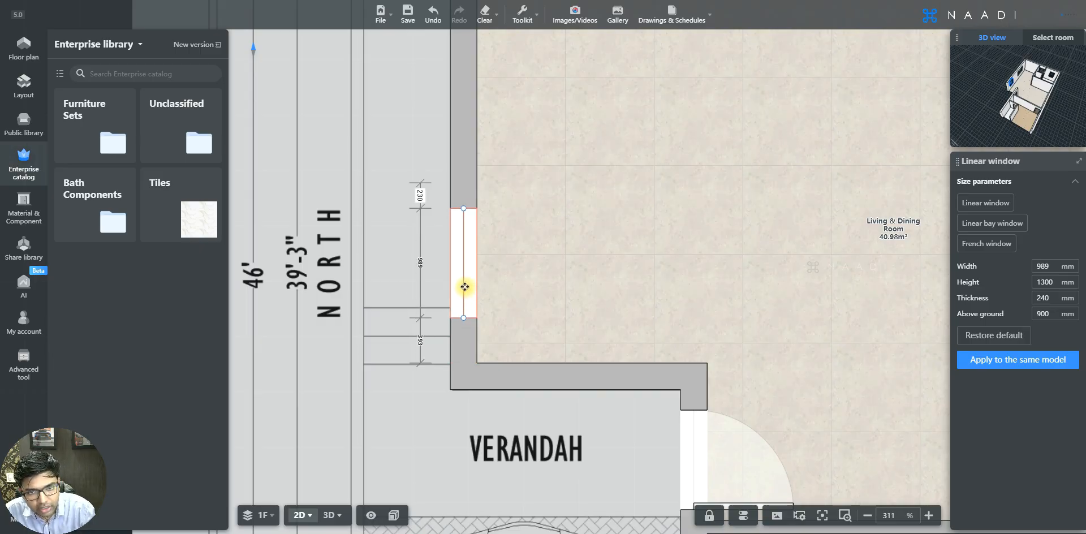
pyautogui.click(473, 305)
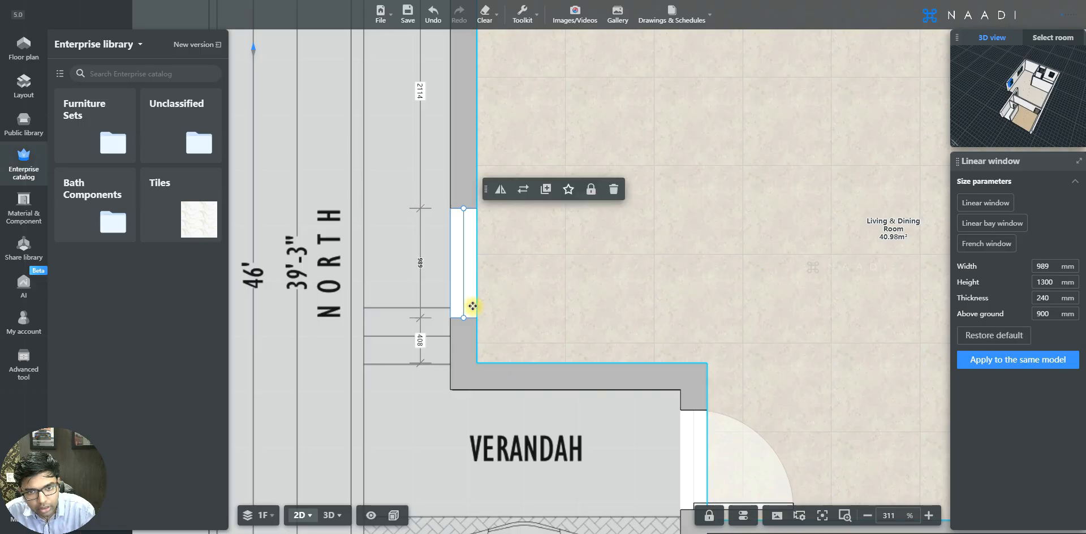
pyautogui.moveTo(460, 272)
pyautogui.mouseDown()
pyautogui.moveTo(470, 307)
pyautogui.moveTo(470, 273)
pyautogui.mouseUp()
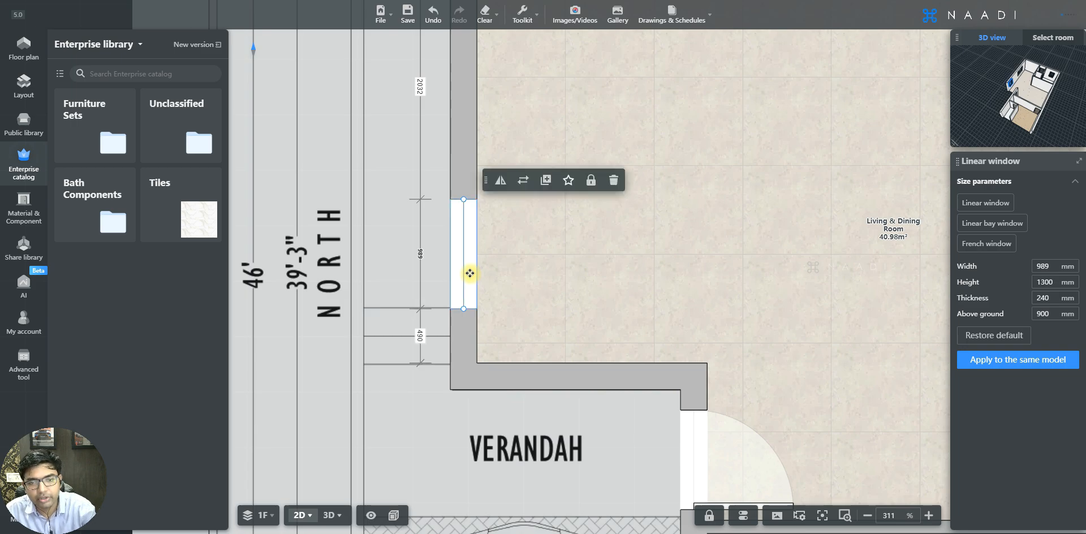
# Set the distance between the north wall window and the verandah corner to 20 mm
pyautogui.scroll(-5, 470, 274)
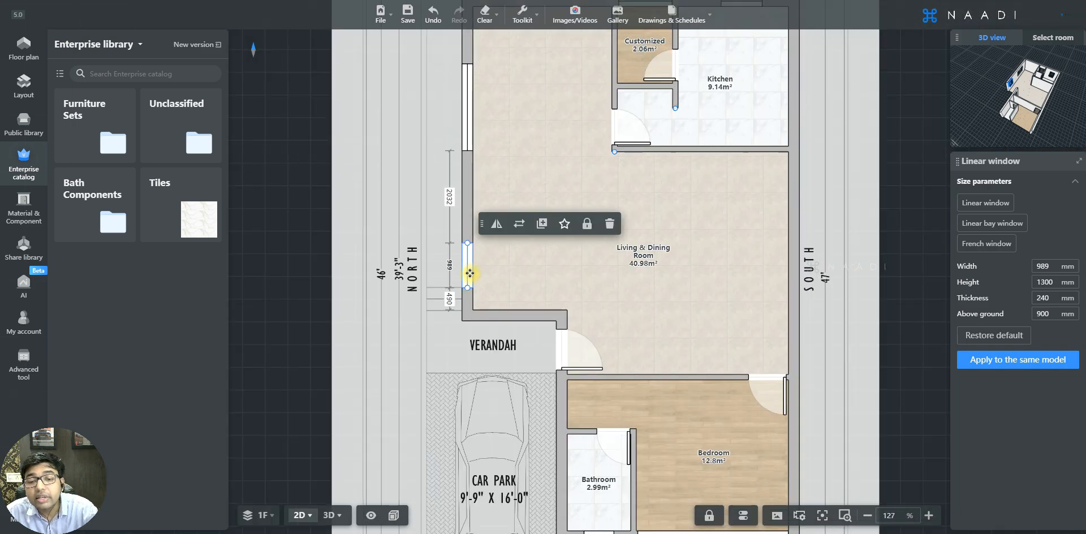
pyautogui.scroll(-1, 479, 304)
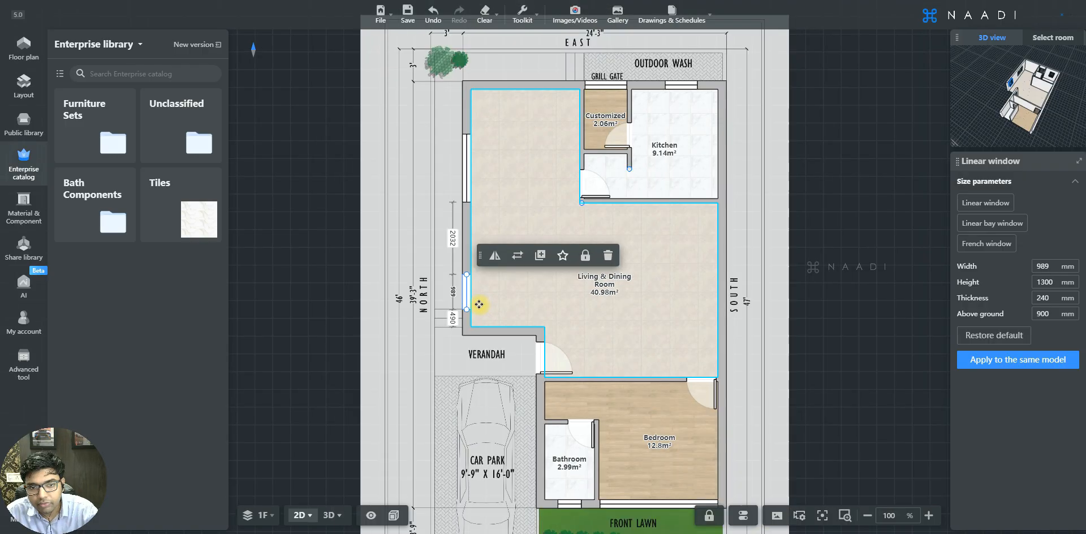
pyautogui.scroll(4, 479, 305)
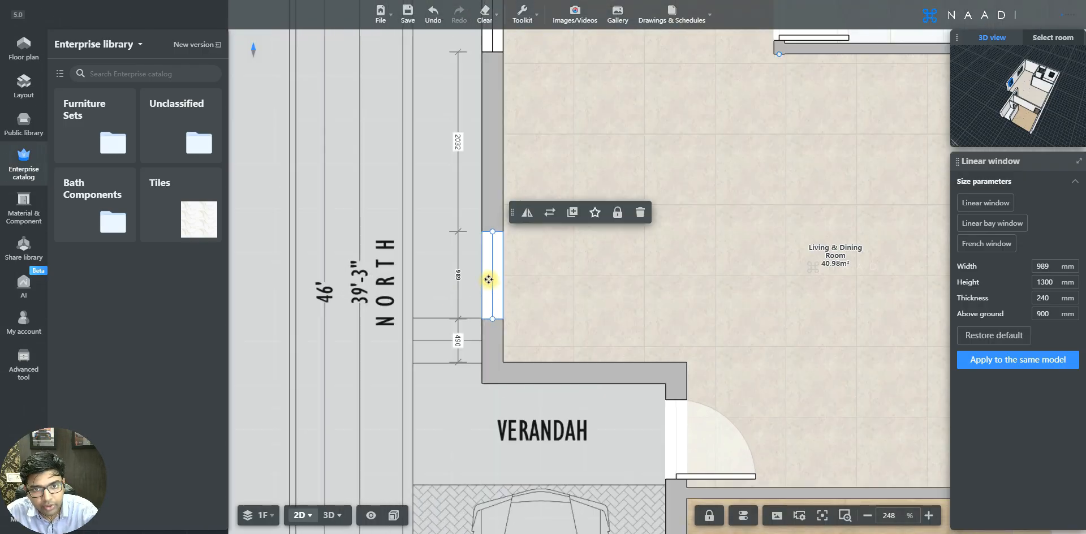
pyautogui.scroll(-1, 489, 279)
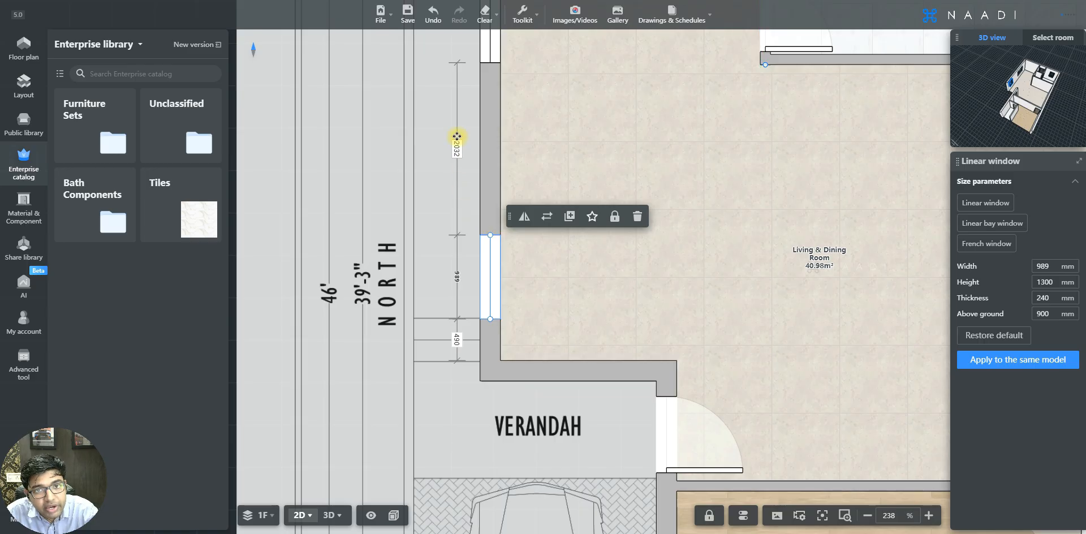
pyautogui.scroll(-5, 482, 269)
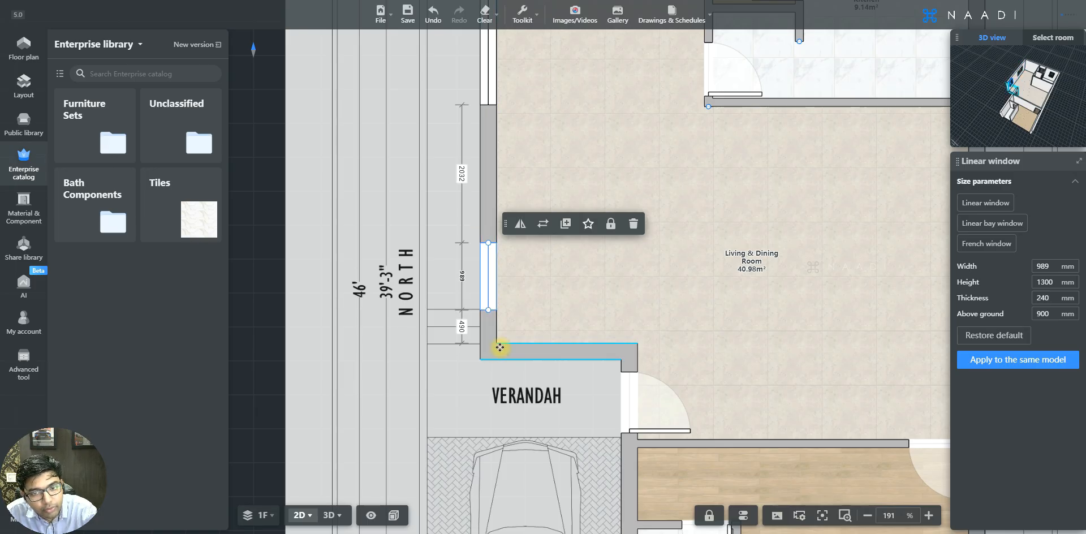
pyautogui.scroll(2, 500, 348)
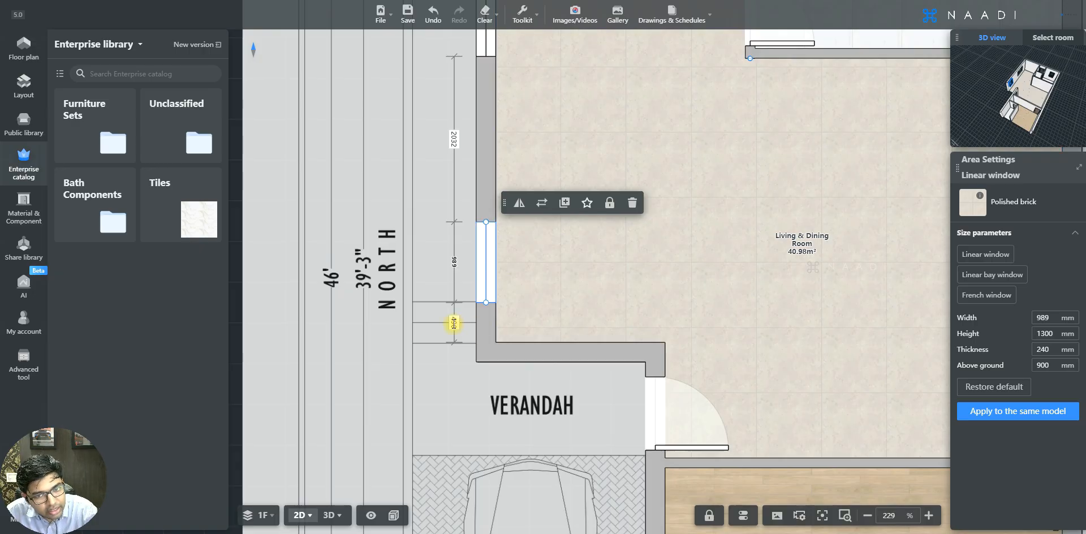
pyautogui.click(454, 323)
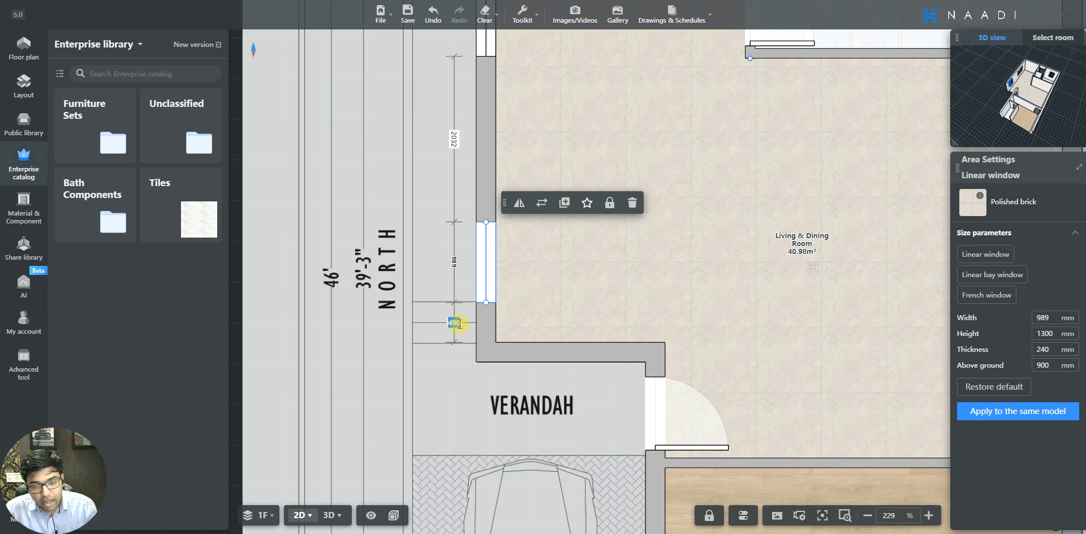
pyautogui.write('20')
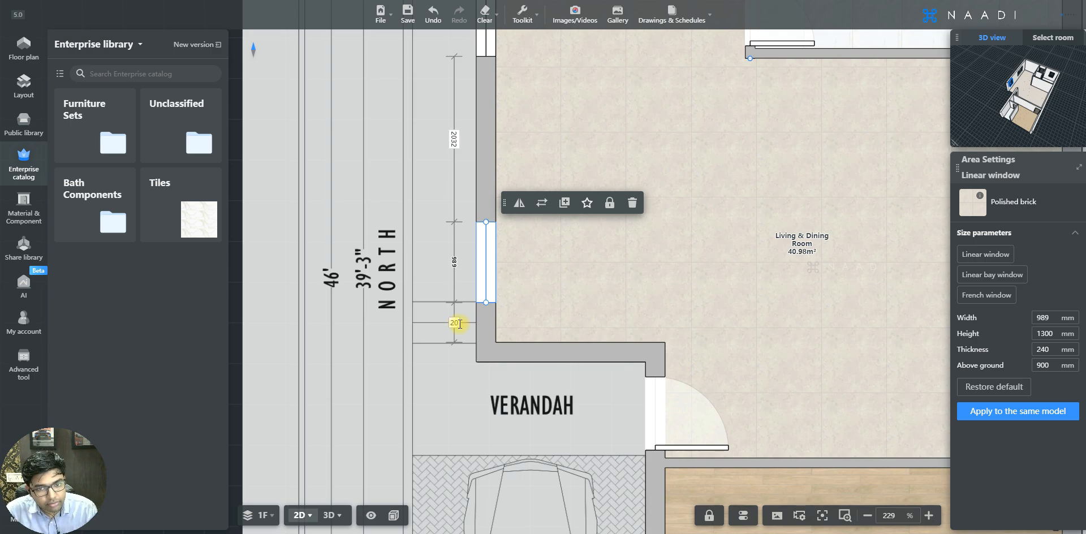
pyautogui.press('Return')
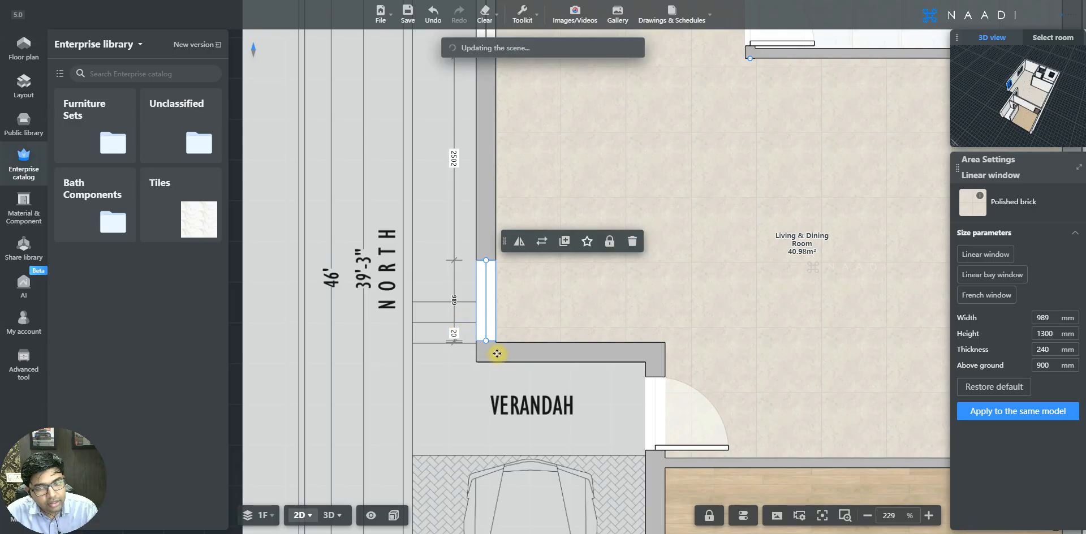
pyautogui.scroll(3, 485, 341)
pyautogui.scroll(1, 483, 338)
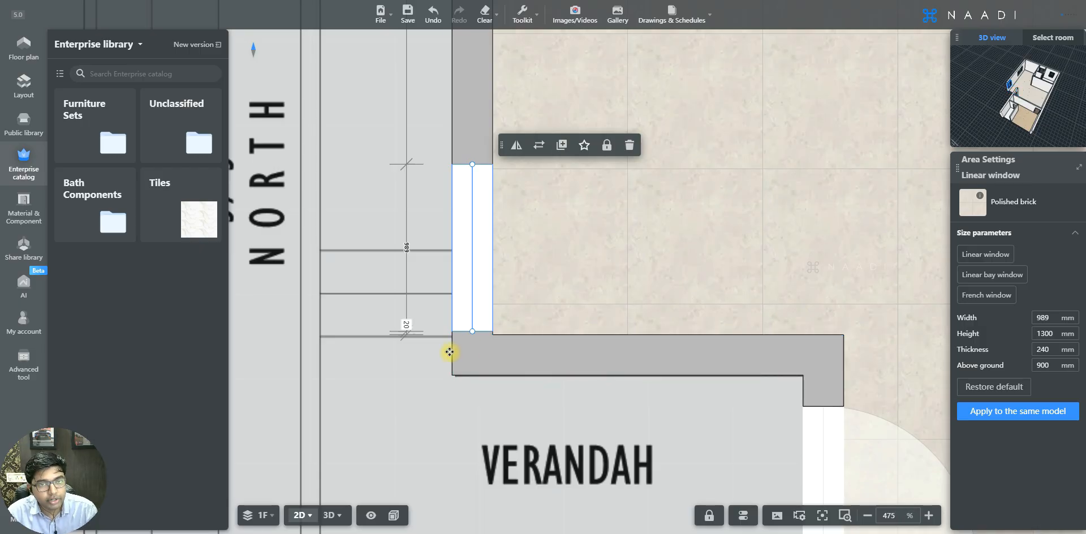
pyautogui.scroll(-5, 450, 352)
pyautogui.scroll(-5, 450, 352)
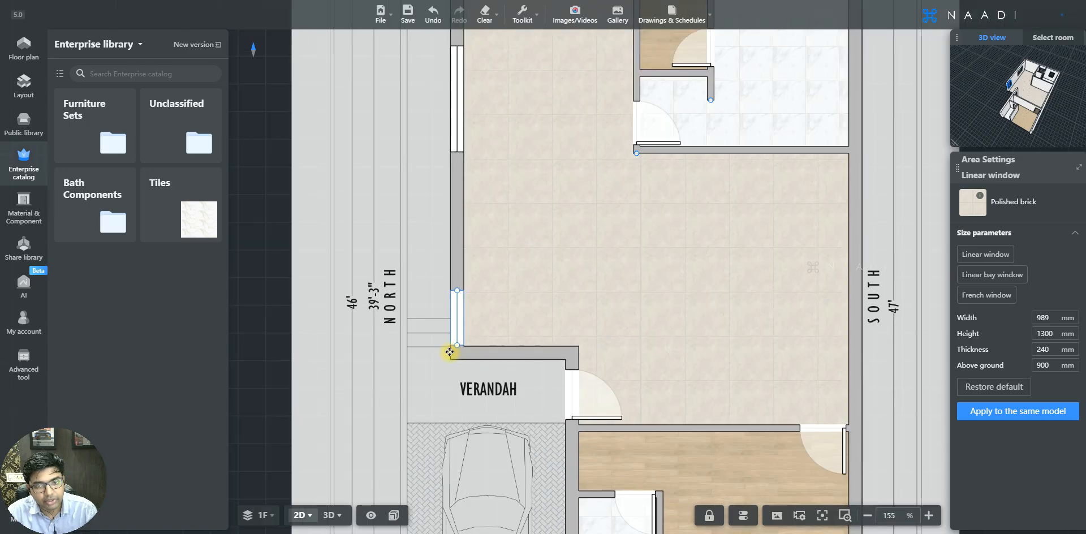
# Move the south outer wall outward by about 1.7 m and undo the move
pyautogui.scroll(3, 492, 301)
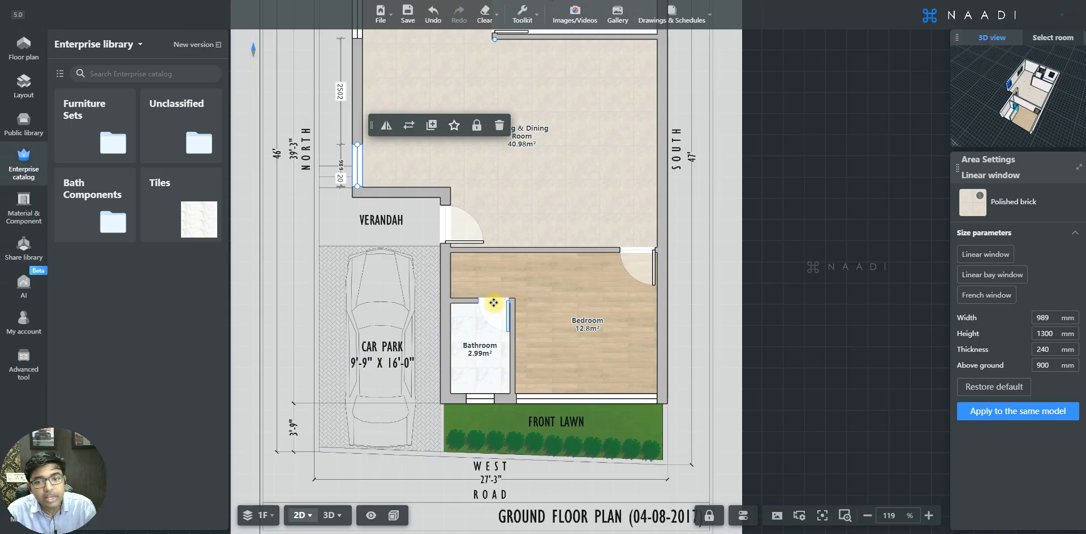
pyautogui.scroll(-5, 671, 221)
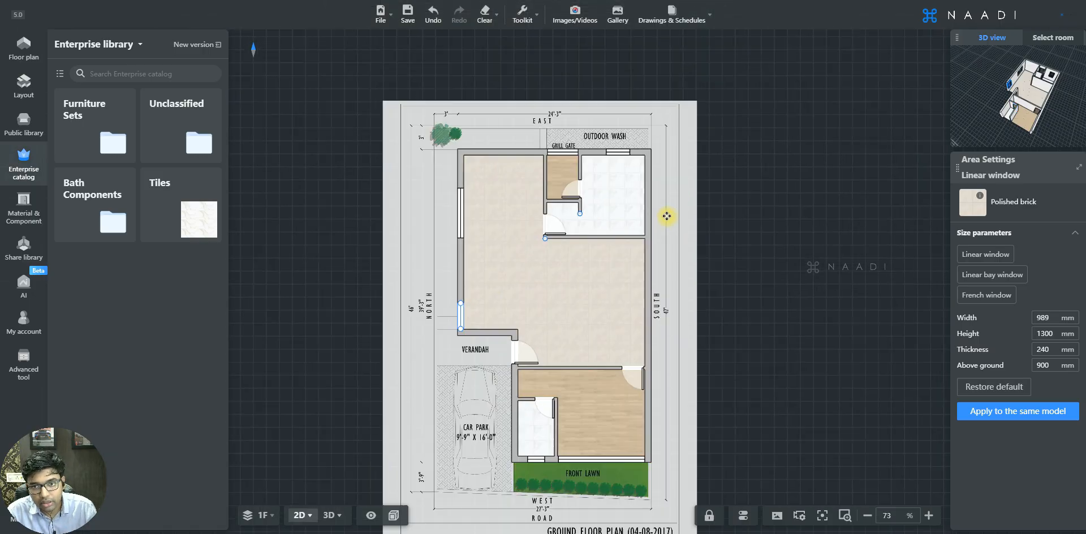
pyautogui.scroll(3, 650, 264)
pyautogui.click(647, 264)
pyautogui.moveTo(647, 265); pyautogui.dragTo(740, 268)
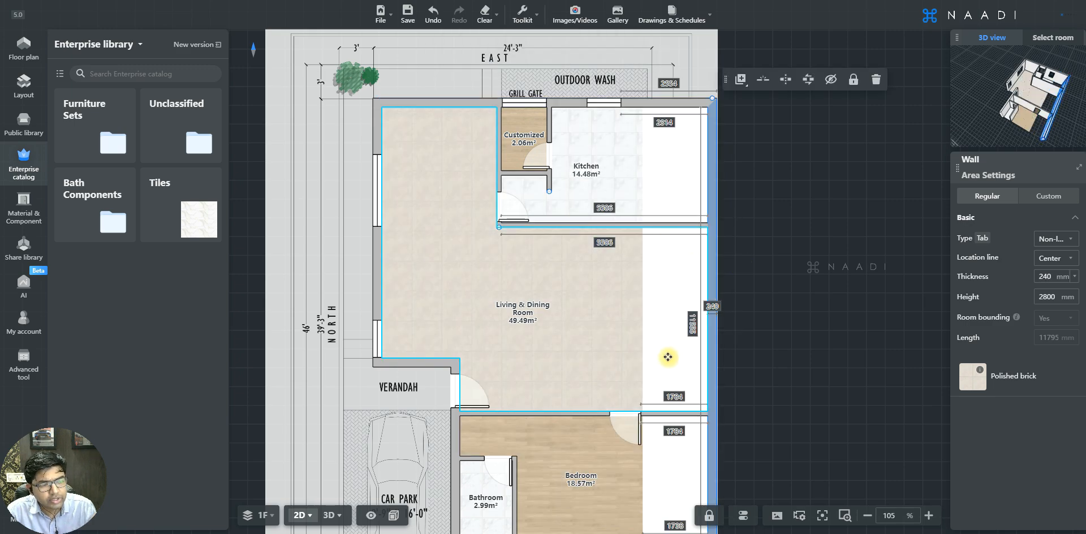
pyautogui.hotkey('ctrl', 'z')
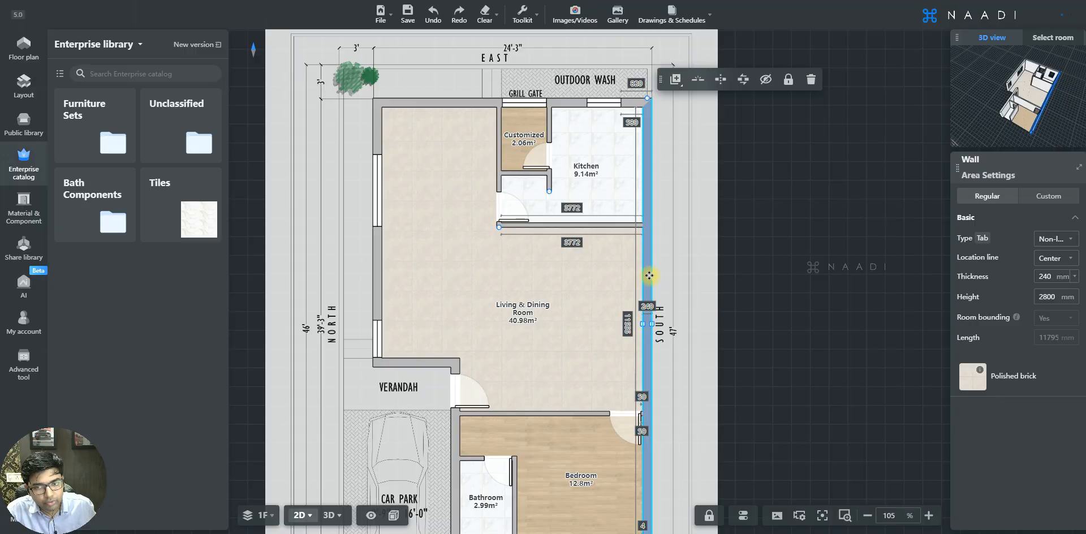
# Try to set the spacing between the south outer wall and the free end of the kitchen's partition wall to 4000 mm
pyautogui.click(649, 275)
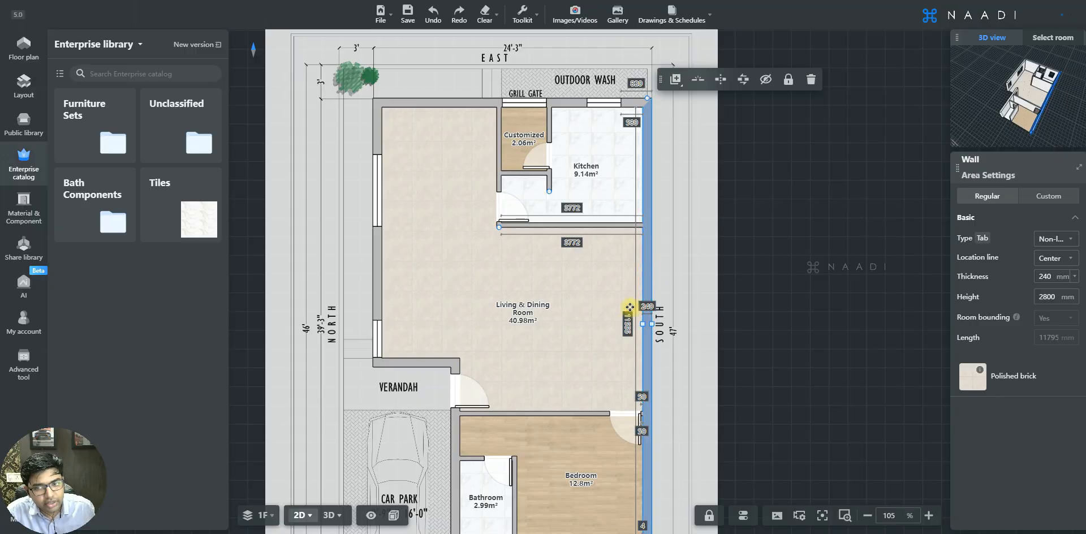
pyautogui.doubleClick(573, 247)
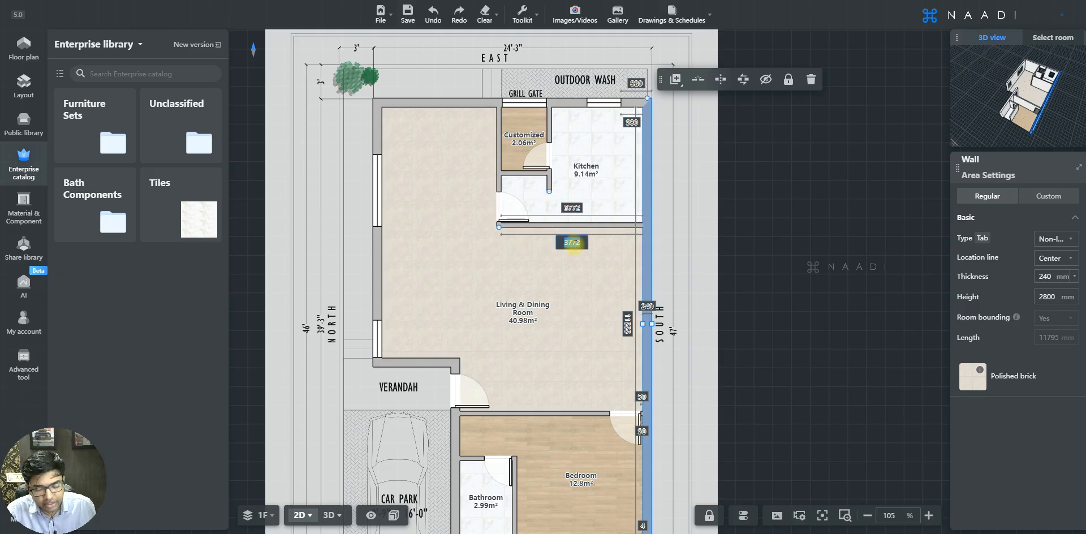
pyautogui.write('4')
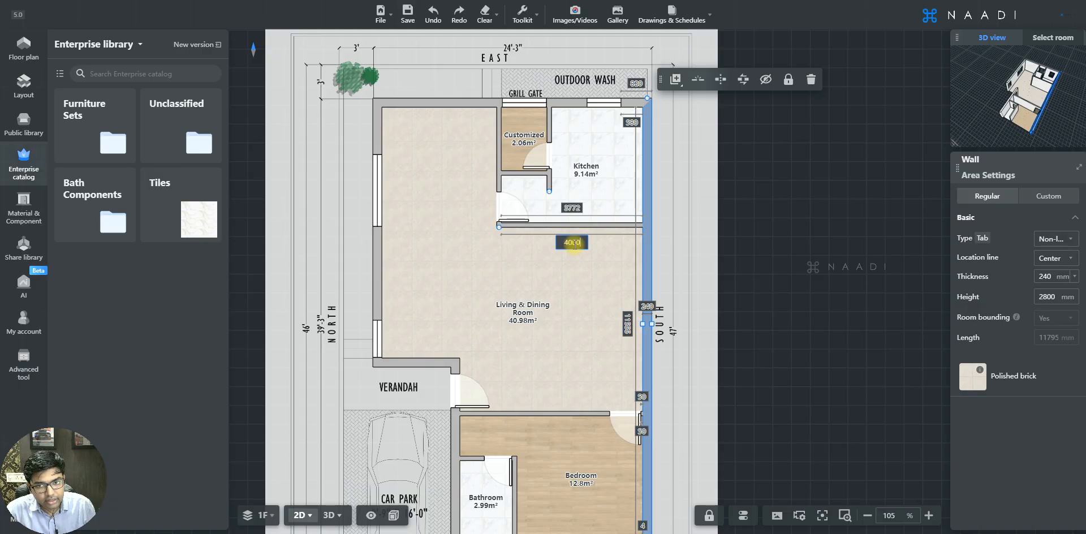
pyautogui.write('000')
pyautogui.press('Return')
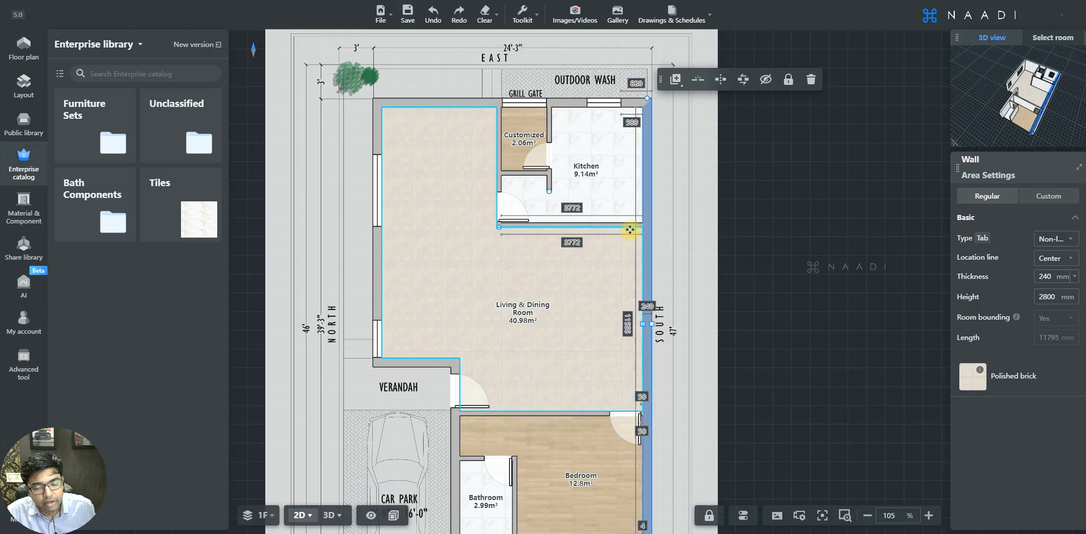
# Check the bathroom door's gap to the adjoining wall and move the bedroom door up against the south outer wall
pyautogui.scroll(-5, 630, 230)
pyautogui.scroll(3, 581, 299)
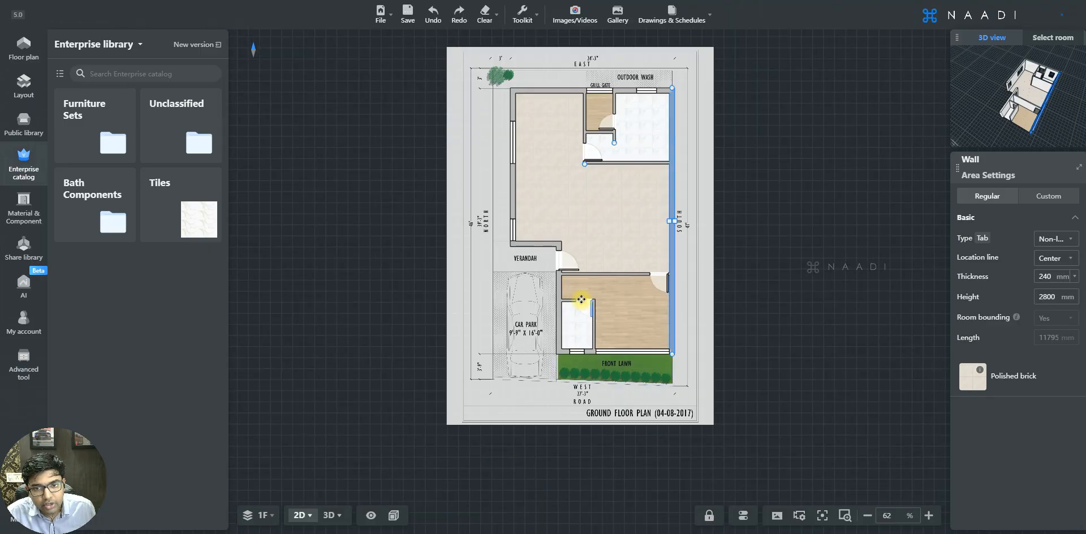
pyautogui.scroll(6, 582, 299)
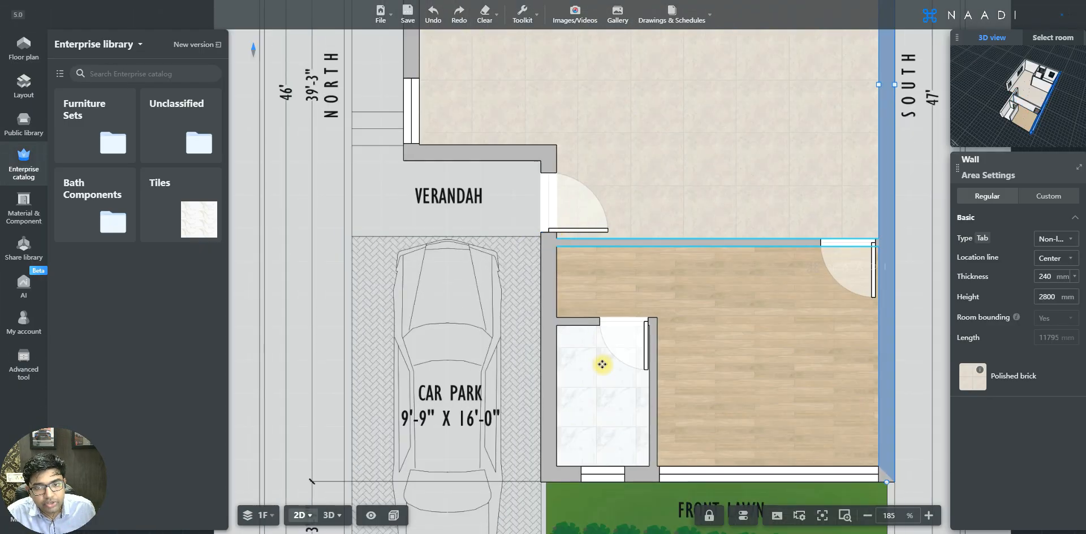
pyautogui.scroll(-3, 687, 398)
pyautogui.scroll(6, 674, 398)
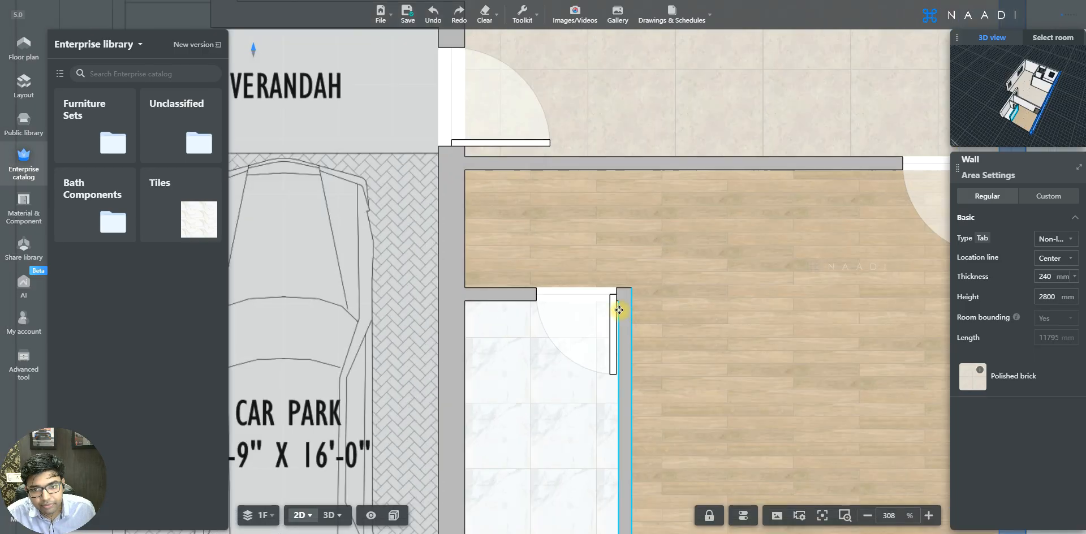
pyautogui.scroll(6, 621, 313)
pyautogui.click(610, 311)
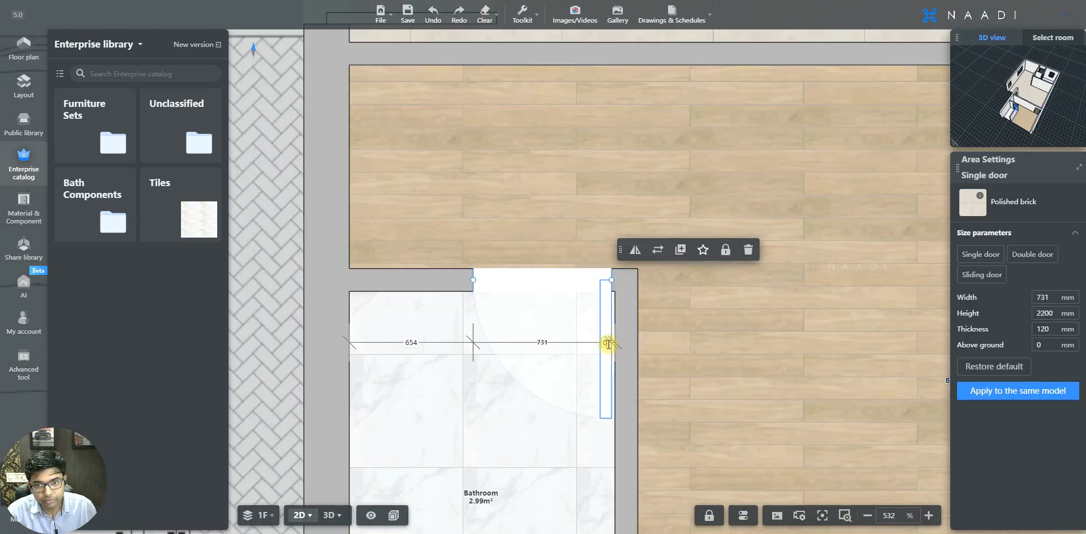
pyautogui.scroll(-15, 608, 344)
pyautogui.scroll(4, 746, 271)
pyautogui.click(746, 271)
pyautogui.scroll(-7, 746, 275)
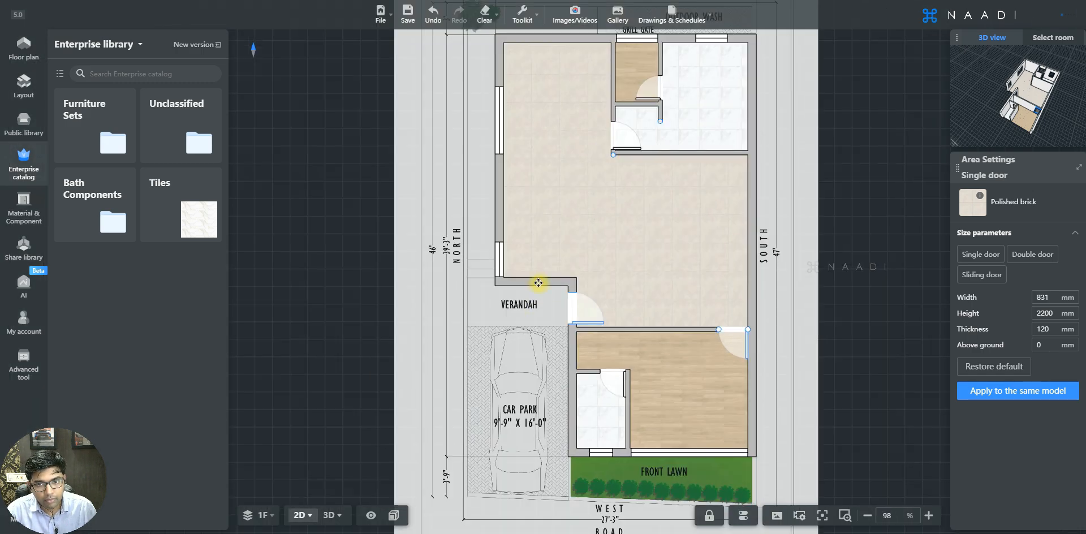
# Set the verandah entrance door's offset from the wall between living room and bedroom to 0 mm
pyautogui.scroll(9, 539, 283)
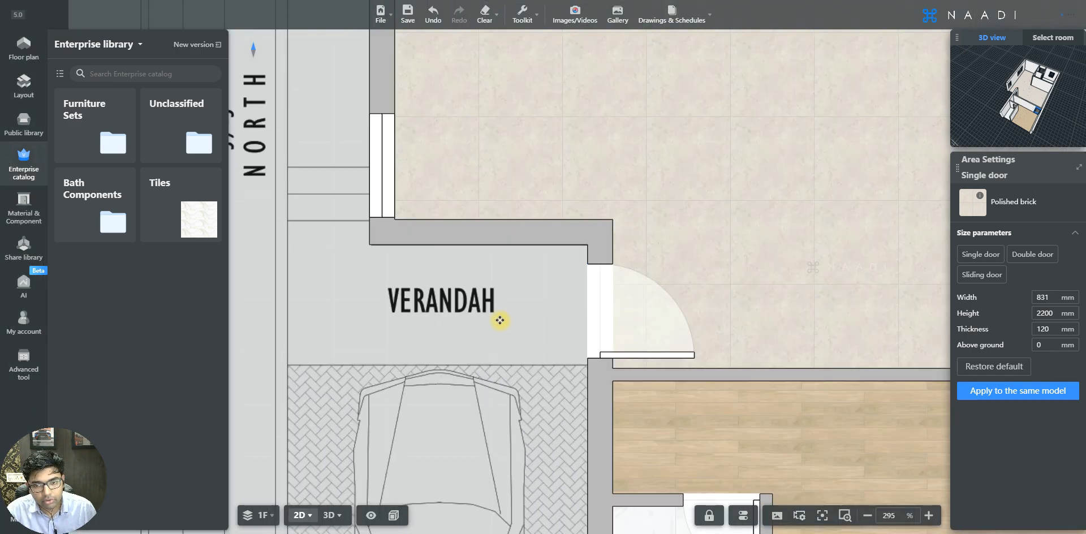
pyautogui.scroll(-4, 500, 320)
pyautogui.scroll(6, 551, 332)
pyautogui.click(494, 276)
pyautogui.click(494, 277)
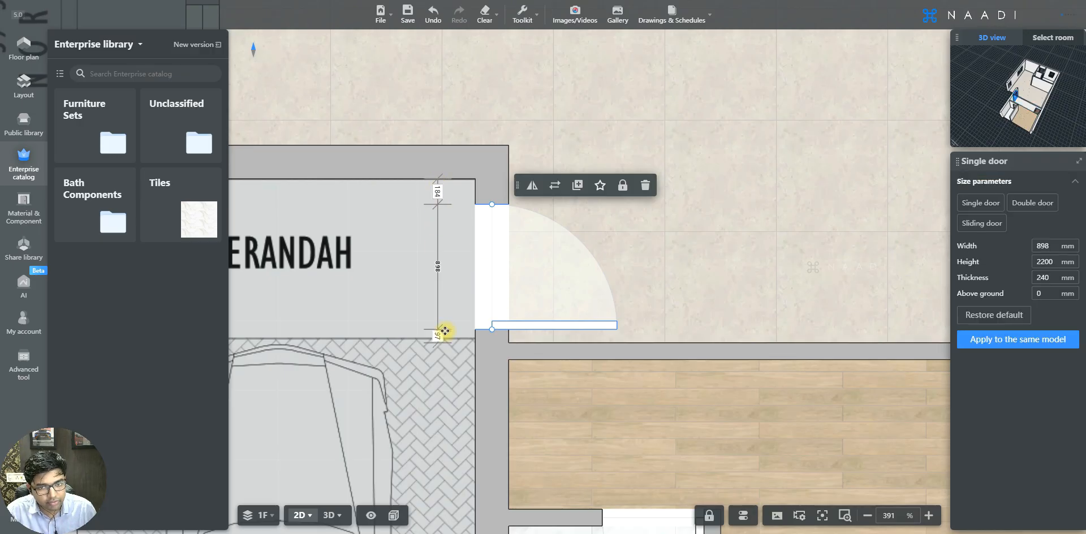
pyautogui.scroll(1, 445, 339)
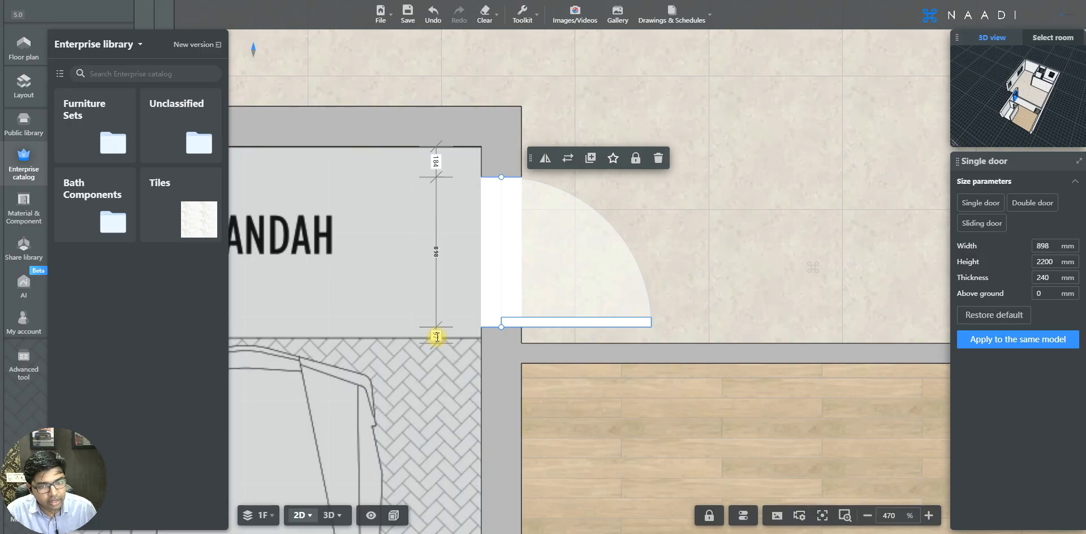
pyautogui.click(437, 336)
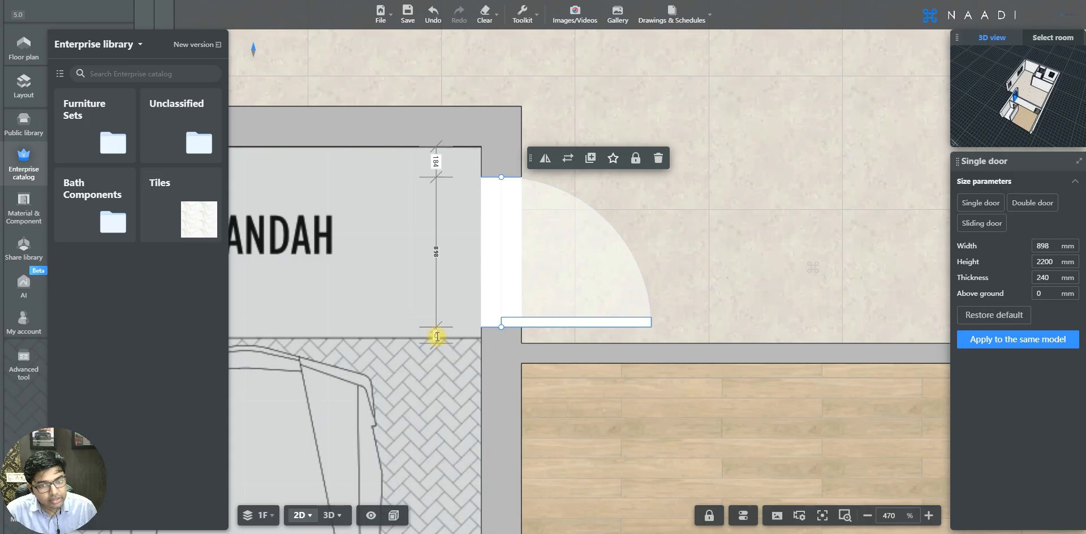
pyautogui.press('Return')
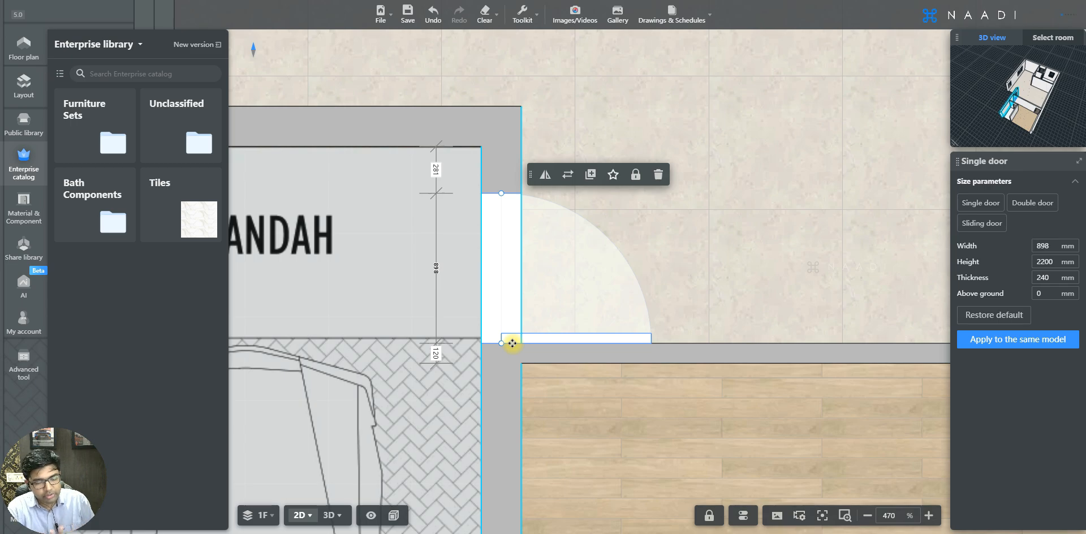
# Move the north wall window nearest the verandah fully up against the verandah corner
pyautogui.scroll(-4, 512, 343)
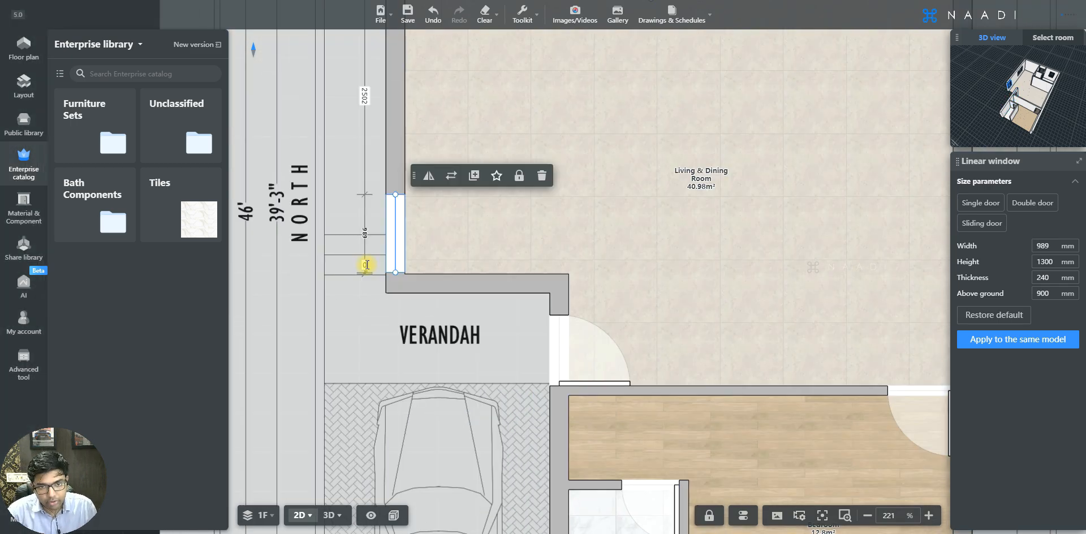
pyautogui.scroll(-5, 381, 340)
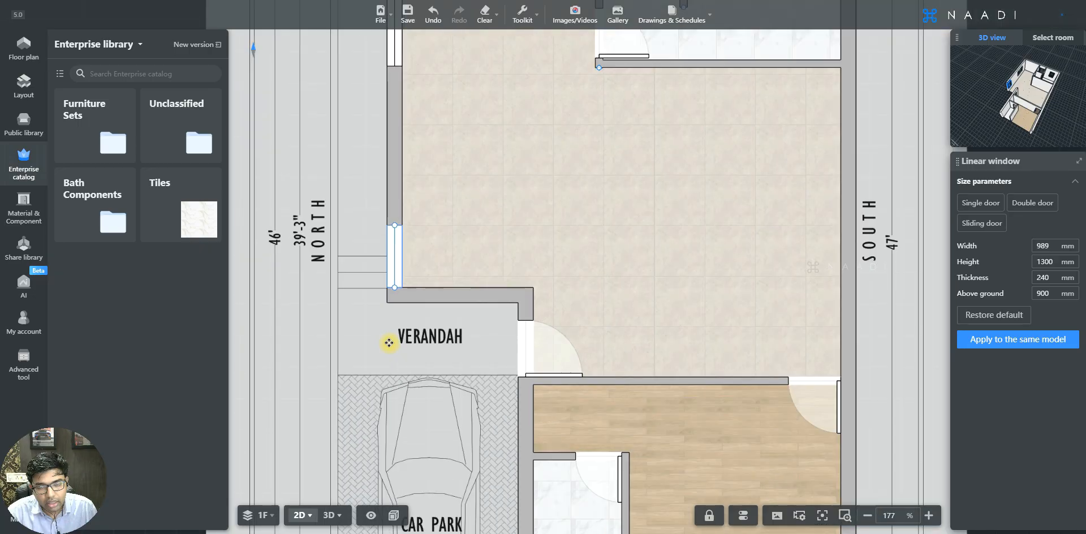
pyautogui.scroll(5, 490, 221)
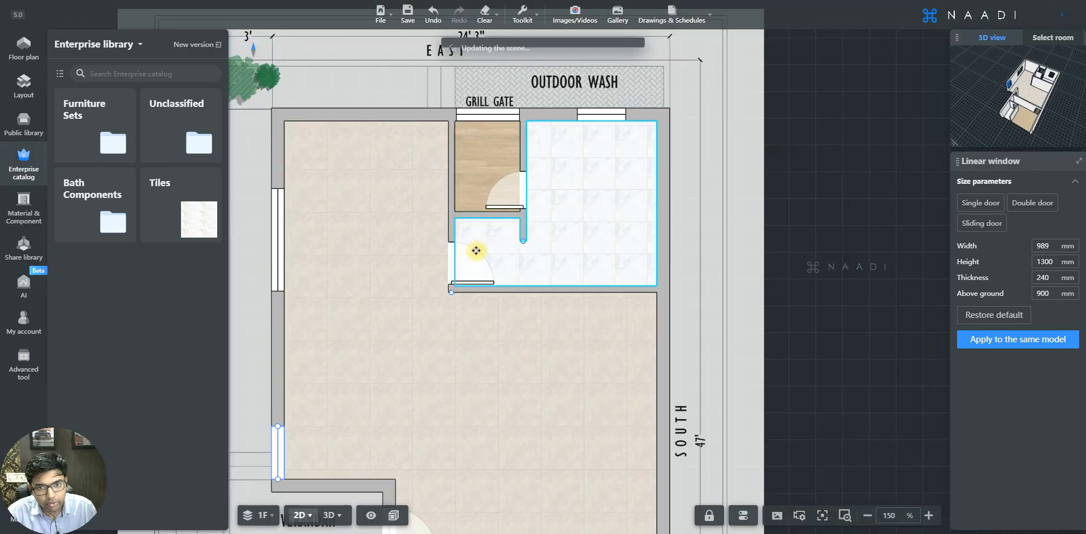
# Move the living-room-to-kitchen door and the door between kitchen and Customized room fully up against their nearest adjoining walls
pyautogui.click(457, 303)
pyautogui.click(411, 301)
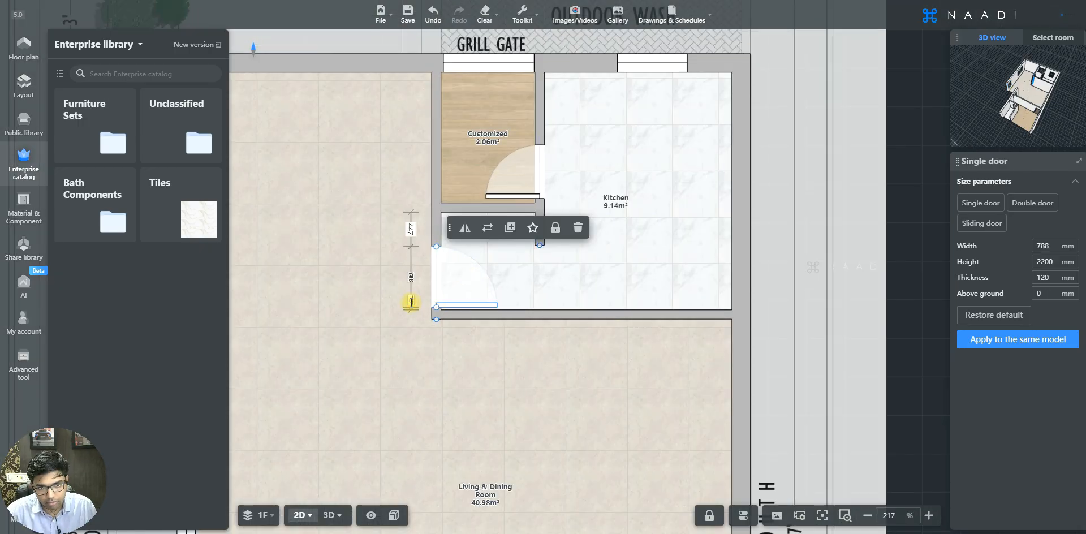
pyautogui.click(534, 170)
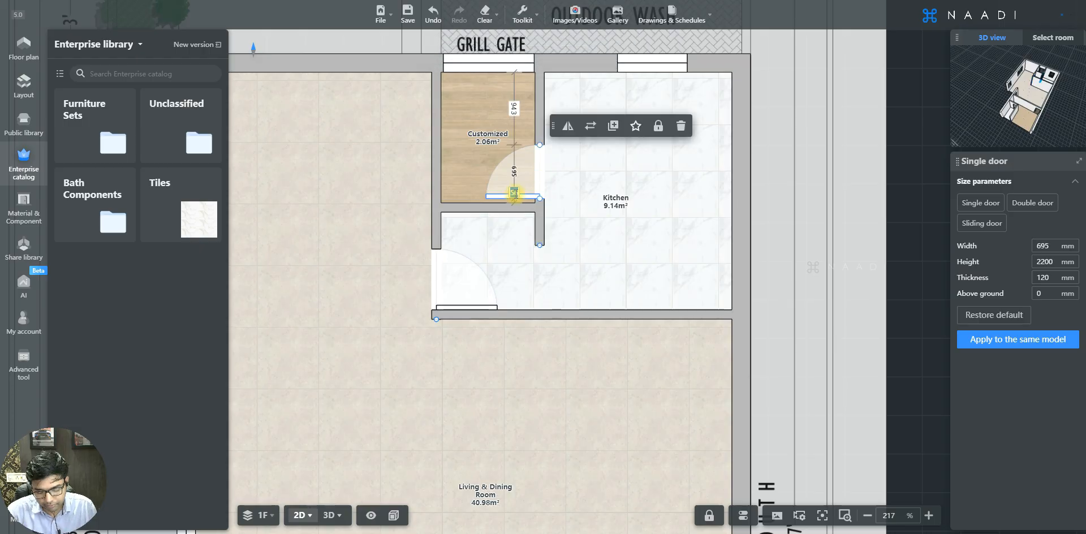
pyautogui.scroll(-7, 512, 195)
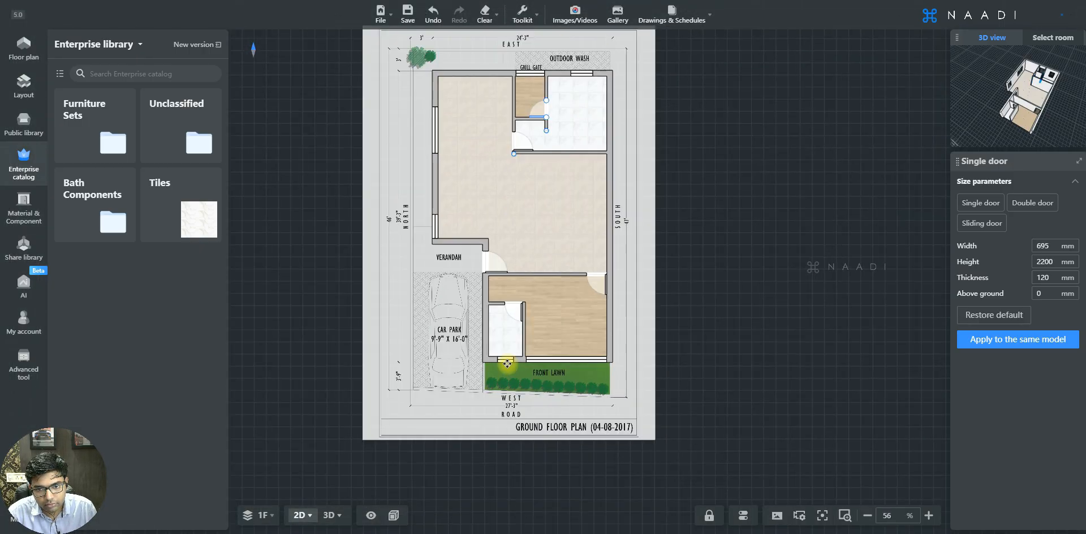
pyautogui.scroll(5, 507, 364)
pyautogui.scroll(-4, 519, 437)
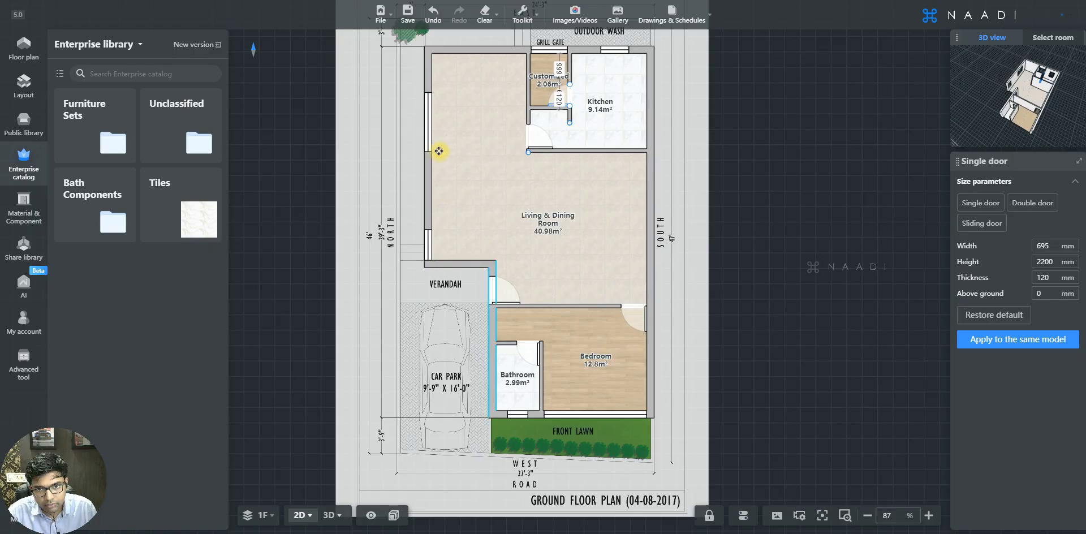
pyautogui.scroll(5, 439, 151)
pyautogui.scroll(-4, 436, 388)
pyautogui.click(767, 287)
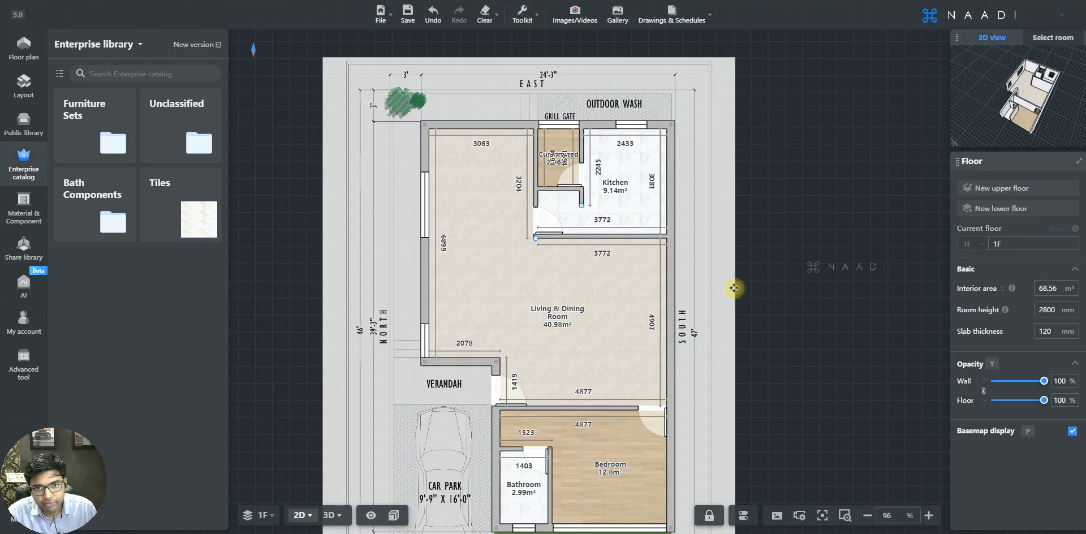
# Delete the wide window in the north outer wall of the living room, keeping the one beside the verandah
pyautogui.scroll(-2, 475, 274)
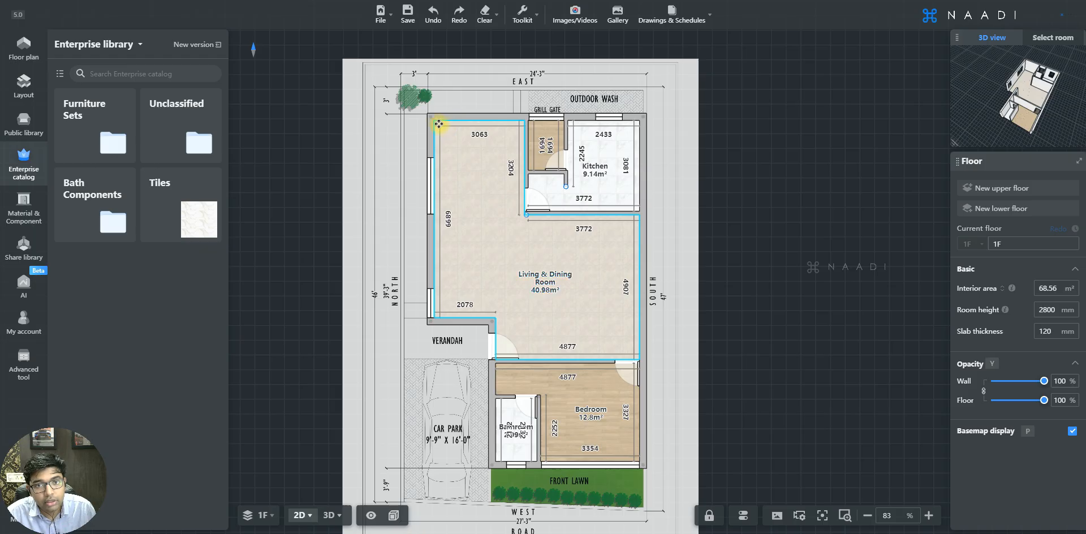
pyautogui.scroll(5, 439, 122)
pyautogui.scroll(3, 426, 250)
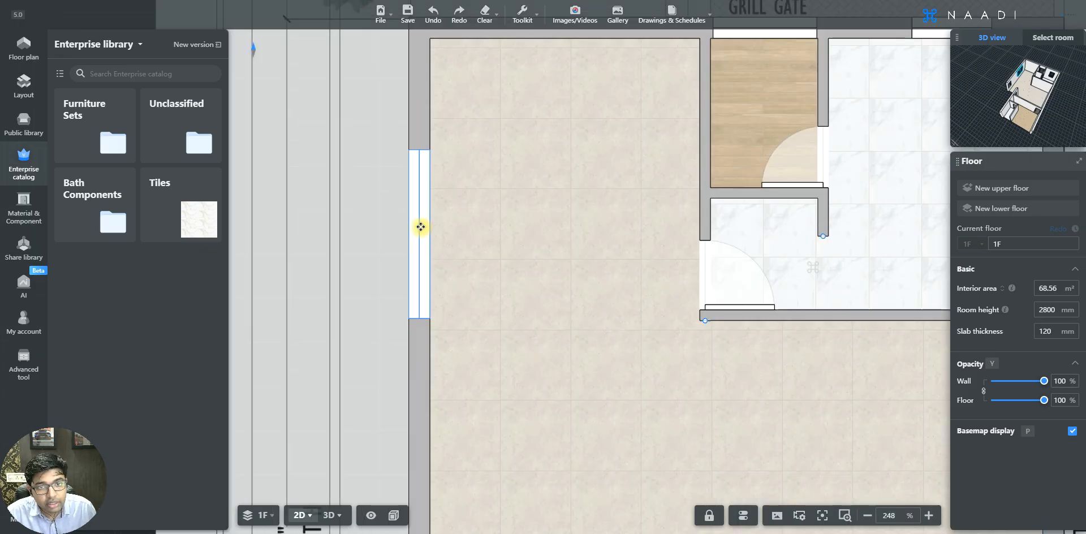
pyautogui.scroll(-4, 419, 230)
pyautogui.scroll(4, 418, 205)
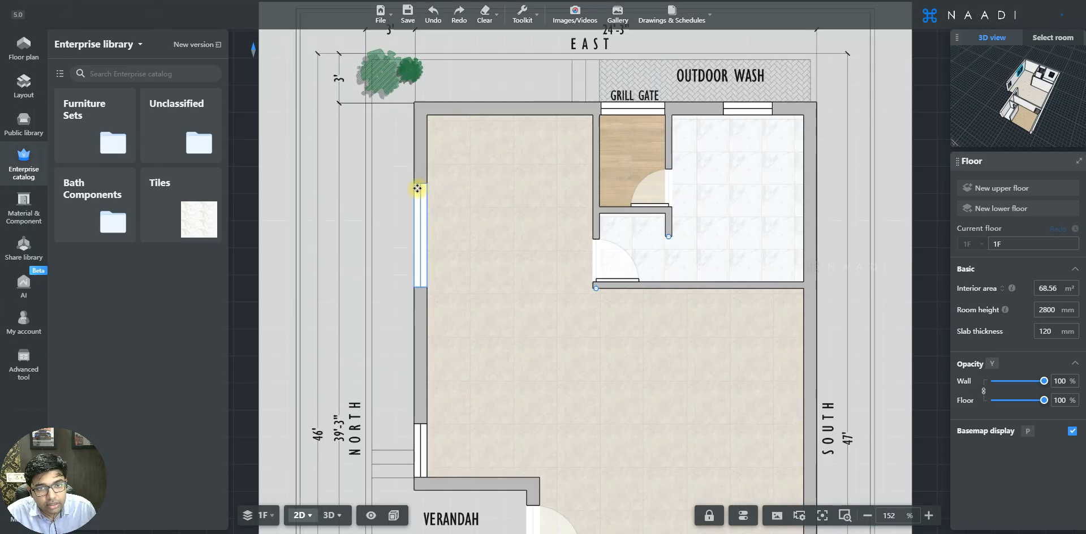
pyautogui.click(422, 260)
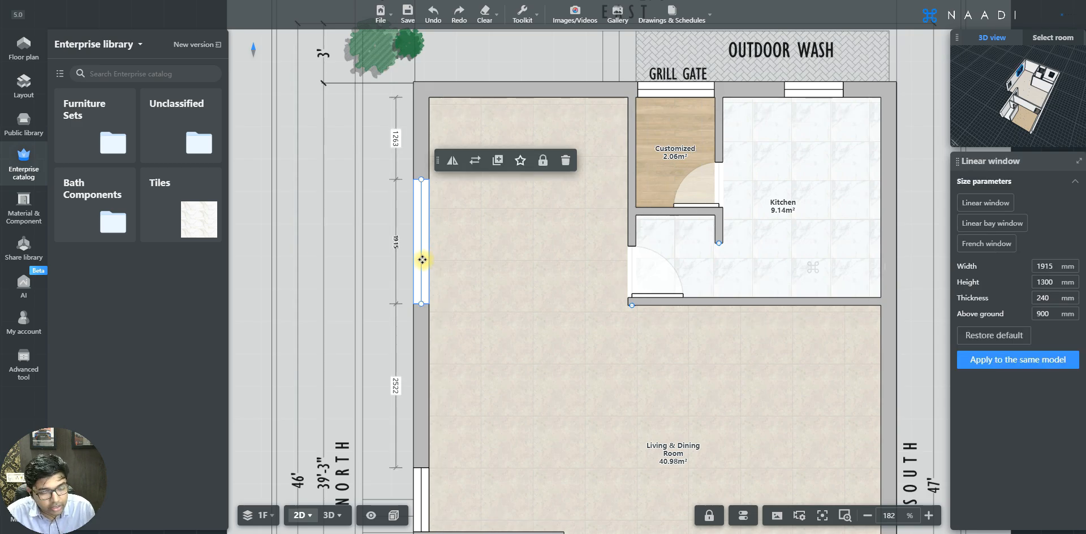
pyautogui.press('Delete')
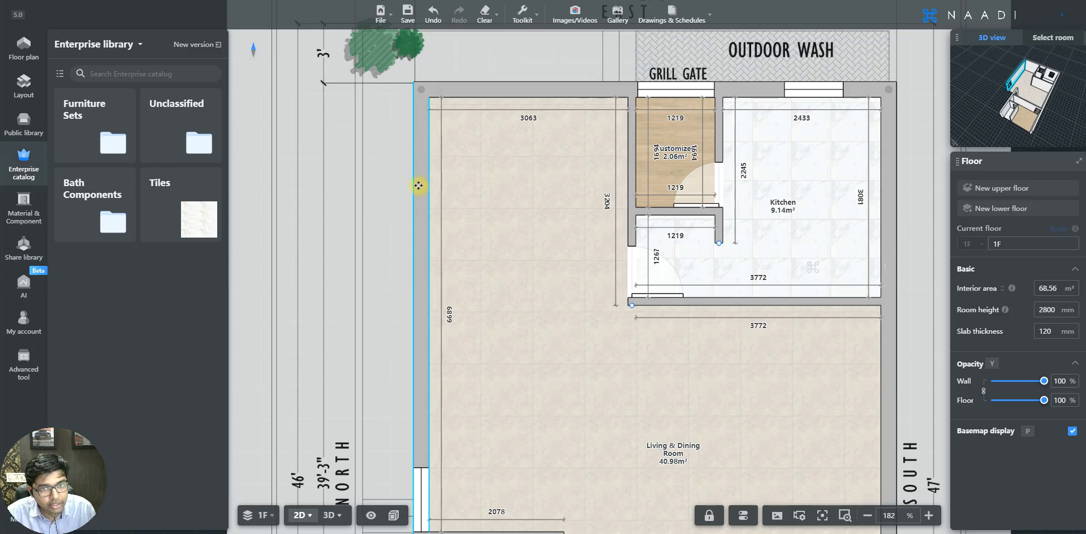
# Copy the north wall window beside the verandah and place the copy in the living room's east wall near the north corner
pyautogui.click(421, 480)
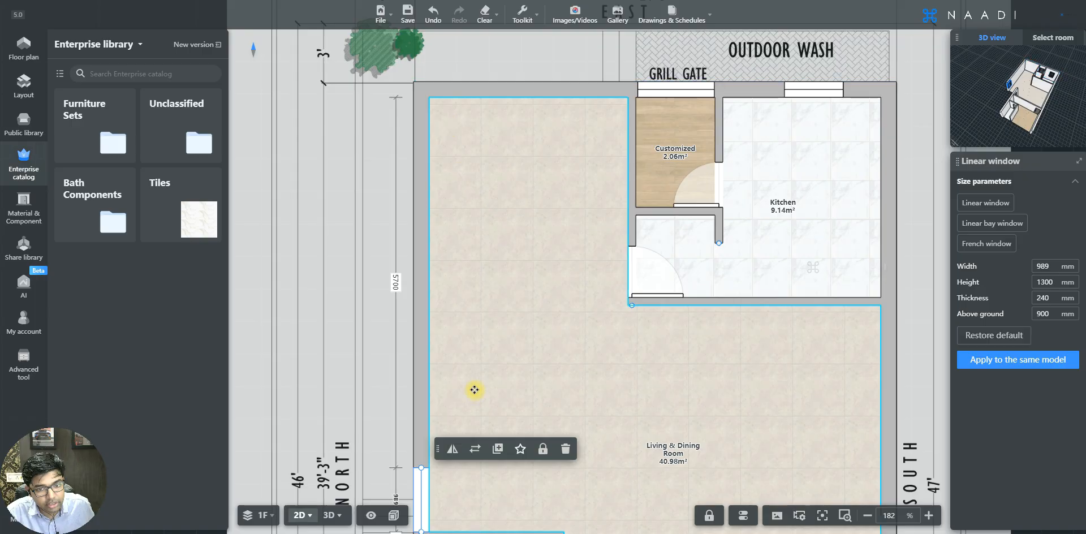
pyautogui.scroll(-5, 419, 464)
pyautogui.scroll(6, 420, 491)
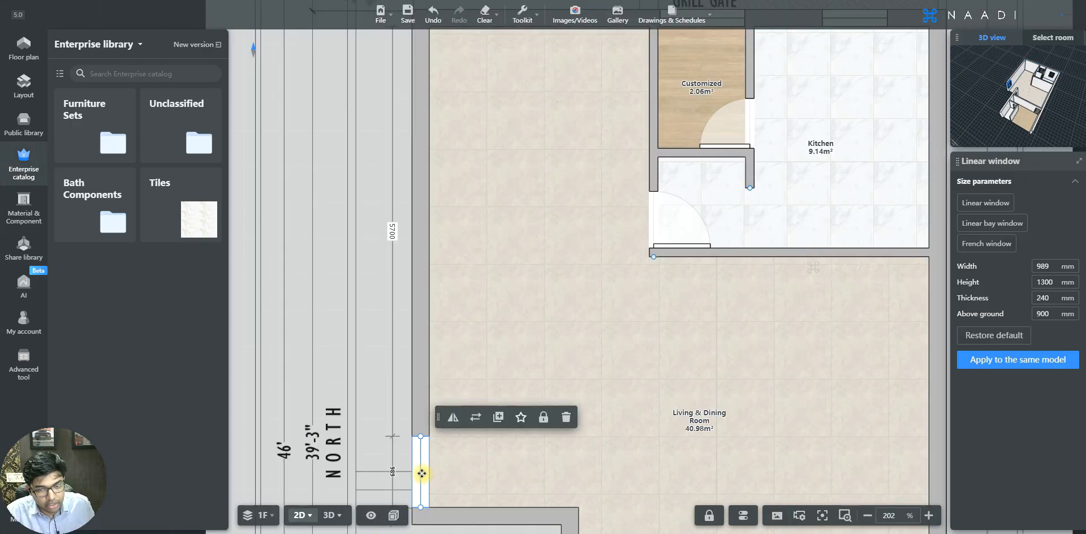
pyautogui.click(470, 481)
pyautogui.scroll(-4, 471, 480)
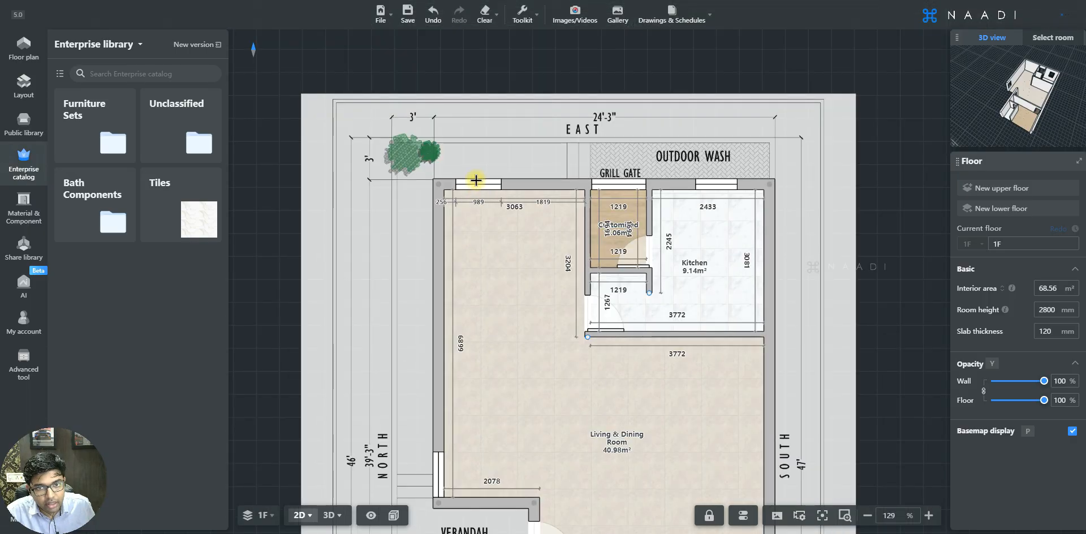
pyautogui.scroll(4, 476, 180)
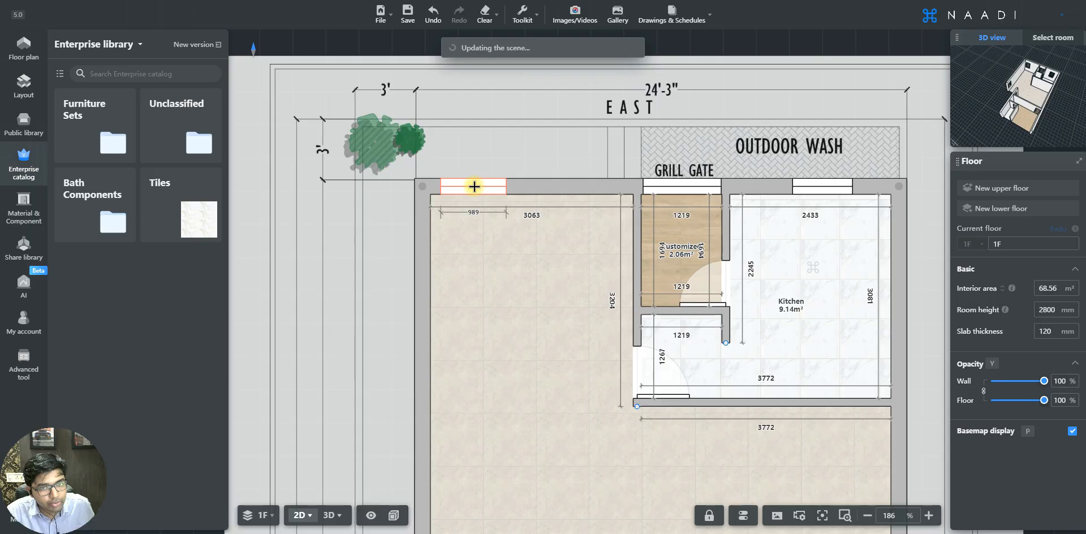
pyautogui.scroll(3, 474, 186)
pyautogui.moveTo(514, 186); pyautogui.dragTo(474, 183)
pyautogui.click(472, 185)
# Set the copied east wall window's offset from the north outer wall to 0 mm
pyautogui.scroll(2, 472, 185)
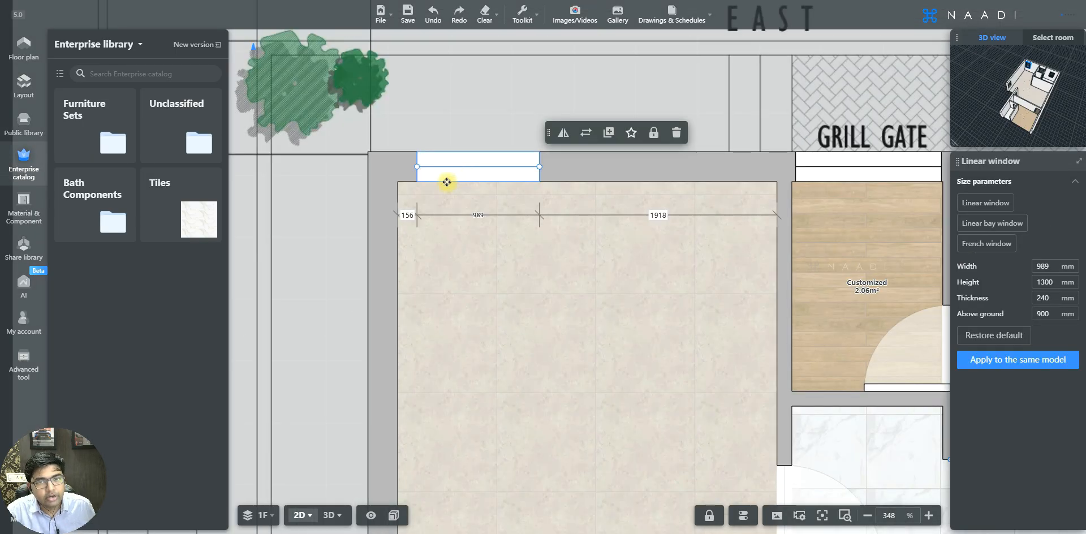
pyautogui.click(411, 217)
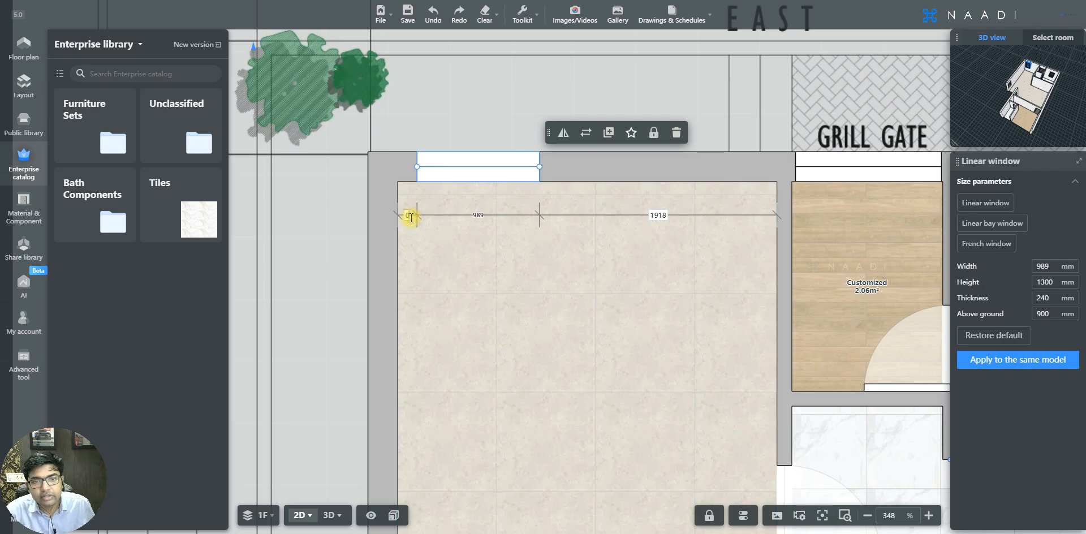
pyautogui.write('0')
pyautogui.press('Return')
pyautogui.scroll(-6, 417, 134)
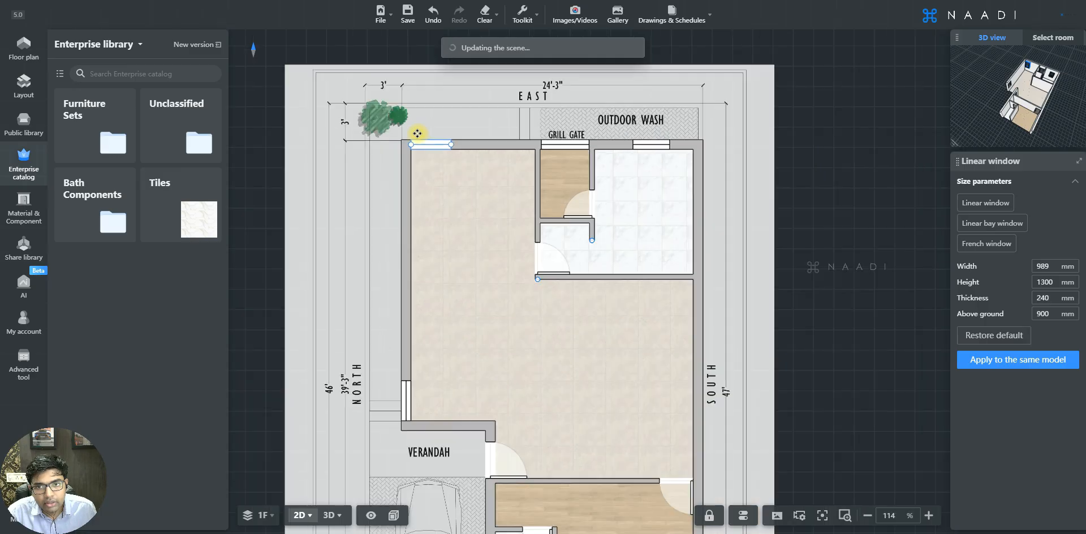
pyautogui.scroll(-3, 435, 162)
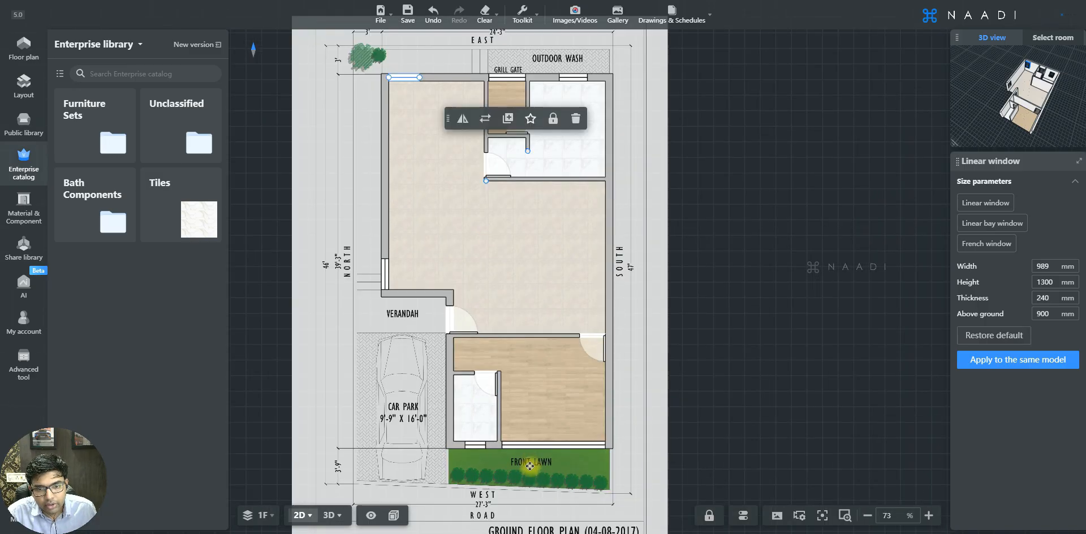
# Delete the wide bedroom window in the west outer wall facing the front lawn
pyautogui.scroll(5, 531, 465)
pyautogui.click(545, 421)
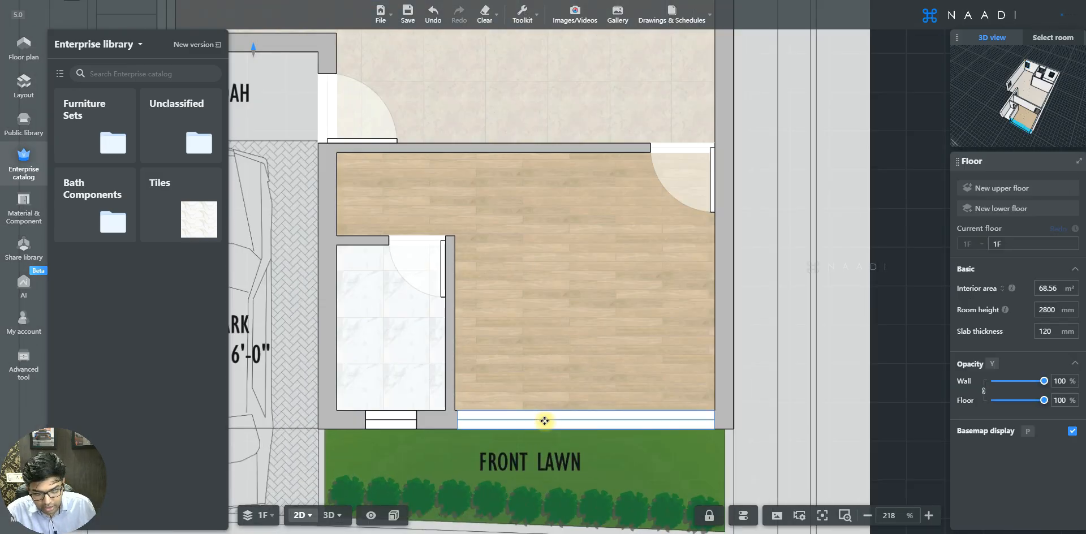
pyautogui.press('Delete')
pyautogui.scroll(-3, 552, 423)
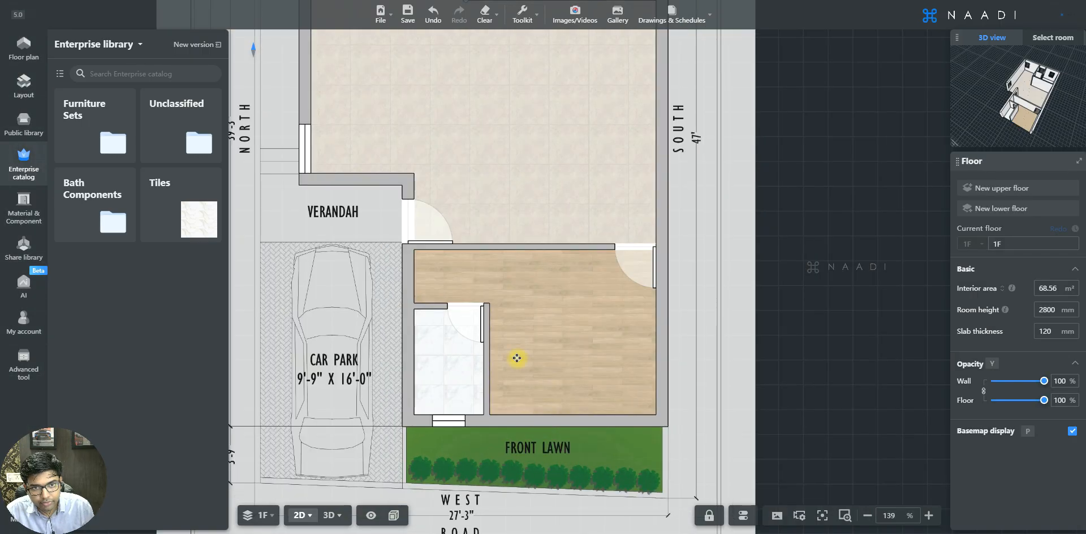
# Copy the window beside the verandah and place the copy near the middle of the bedroom's south outer wall
pyautogui.scroll(-3, 388, 226)
pyautogui.click(393, 246)
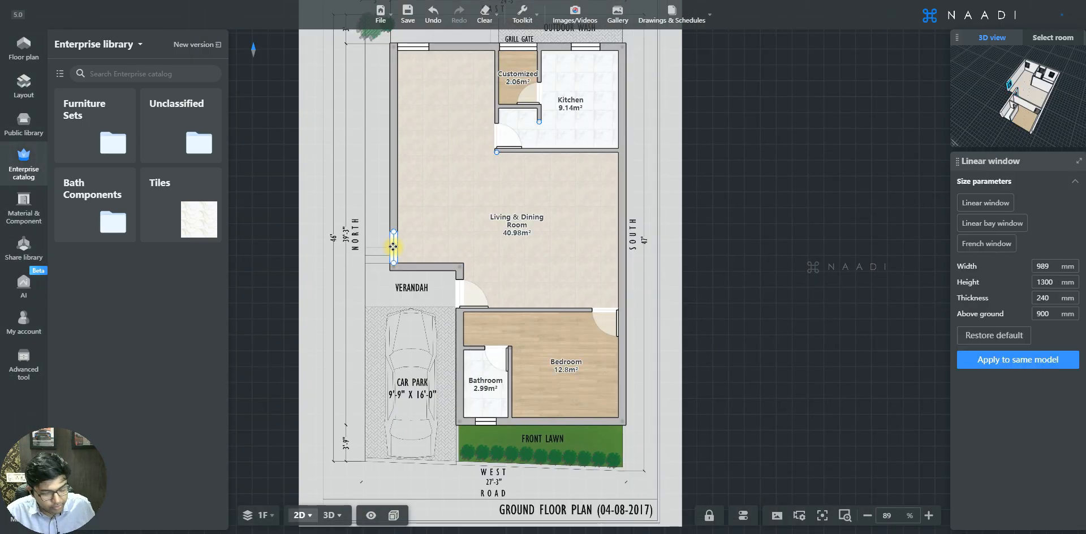
pyautogui.scroll(3, 526, 425)
pyautogui.hotkey('ctrl', 'c')
pyautogui.scroll(4, 779, 365)
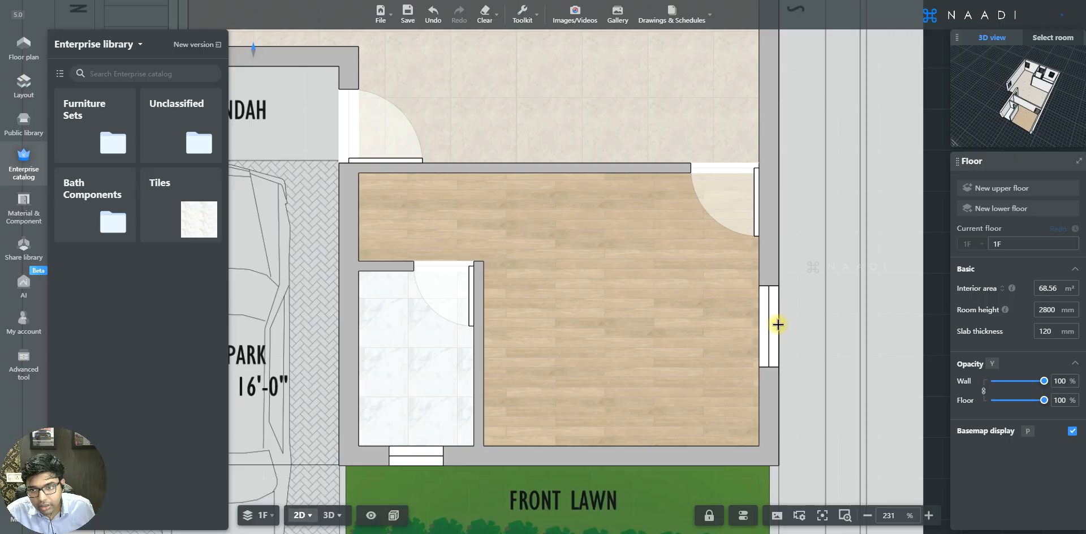
pyautogui.scroll(-1, 779, 309)
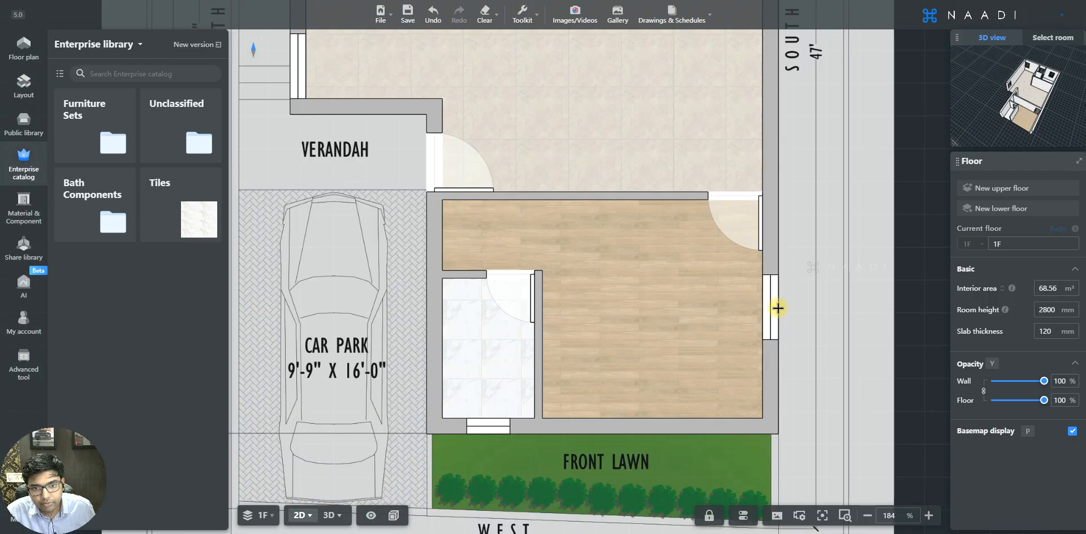
pyautogui.click(779, 309)
pyautogui.scroll(-5, 581, 422)
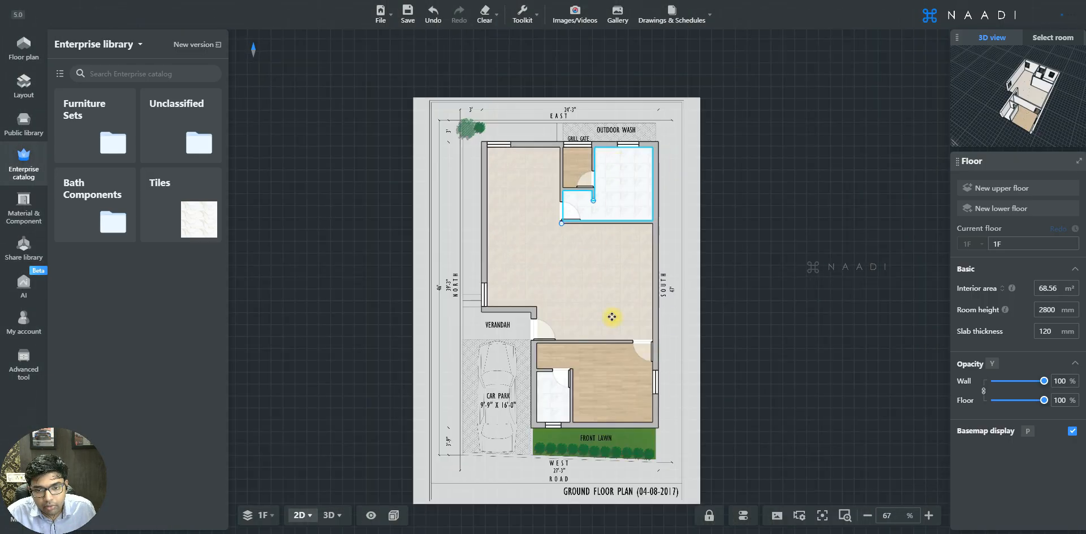
pyautogui.click(619, 371)
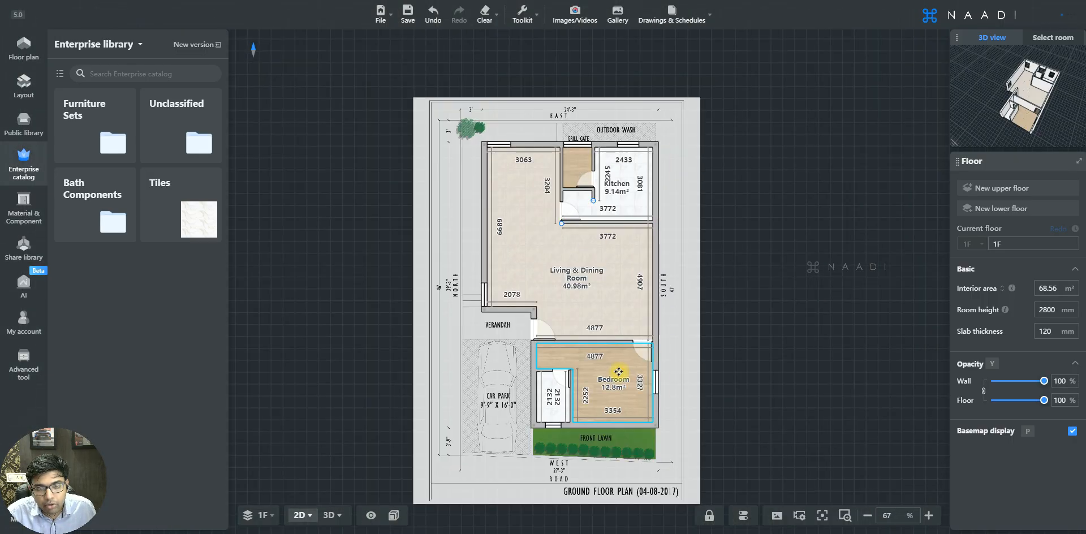
pyautogui.scroll(2, 619, 371)
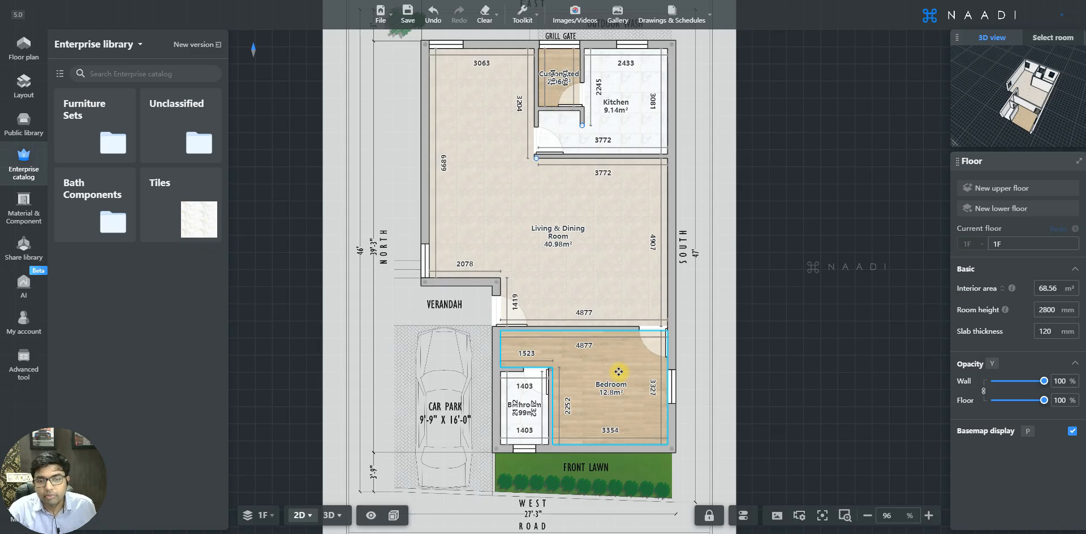
pyautogui.click(622, 267)
pyautogui.scroll(-1, 623, 268)
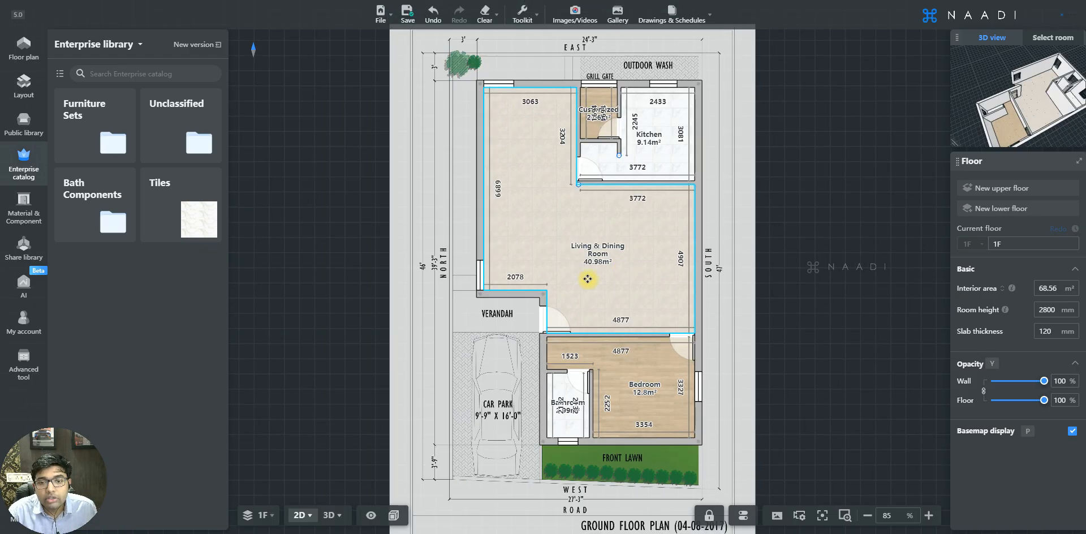
pyautogui.scroll(1, 588, 279)
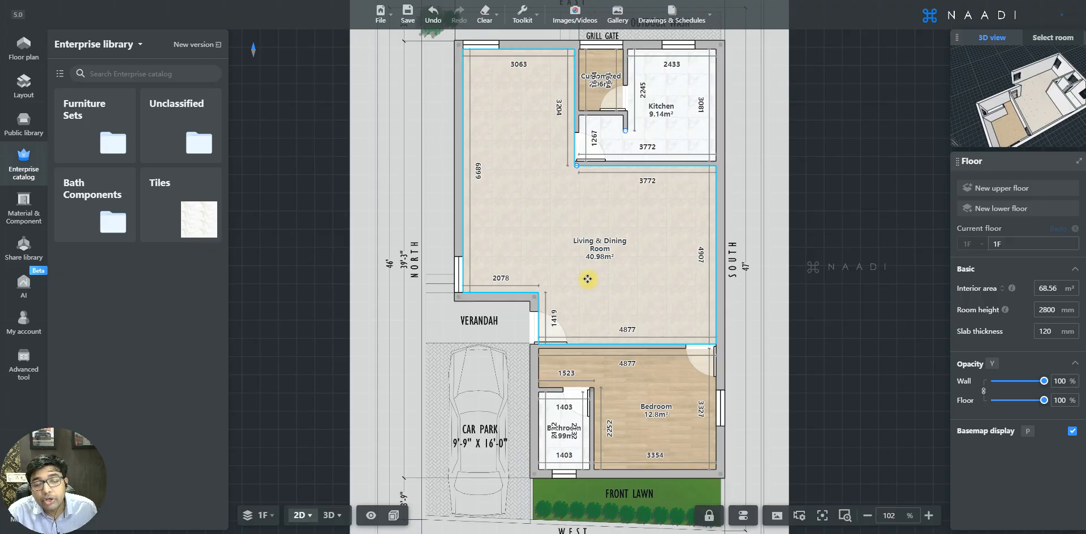
# Select the north wall window beside the verandah and go through its height and above-ground size parameters
pyautogui.scroll(5, 475, 279)
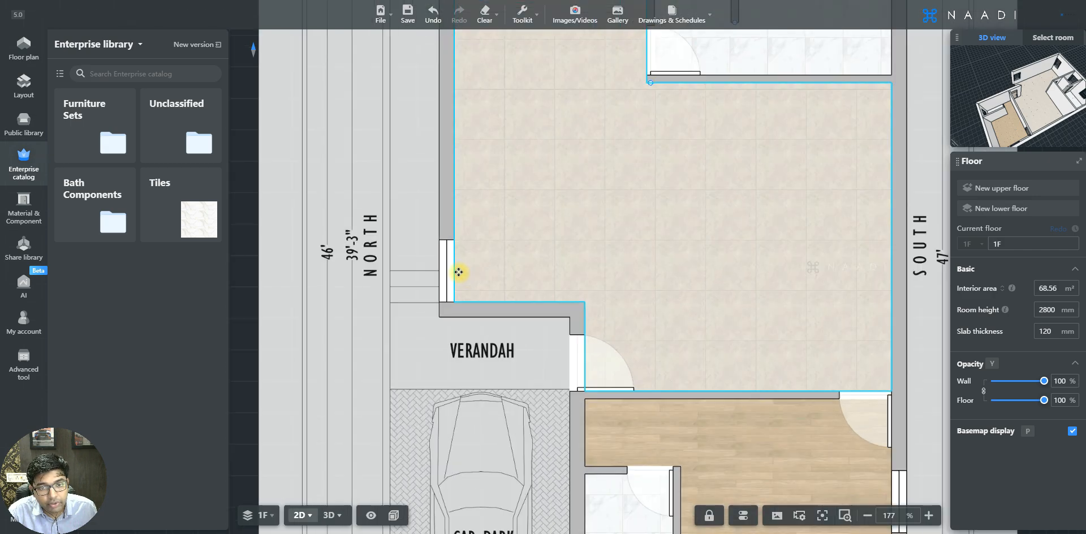
pyautogui.click(442, 257)
pyautogui.scroll(4, 442, 257)
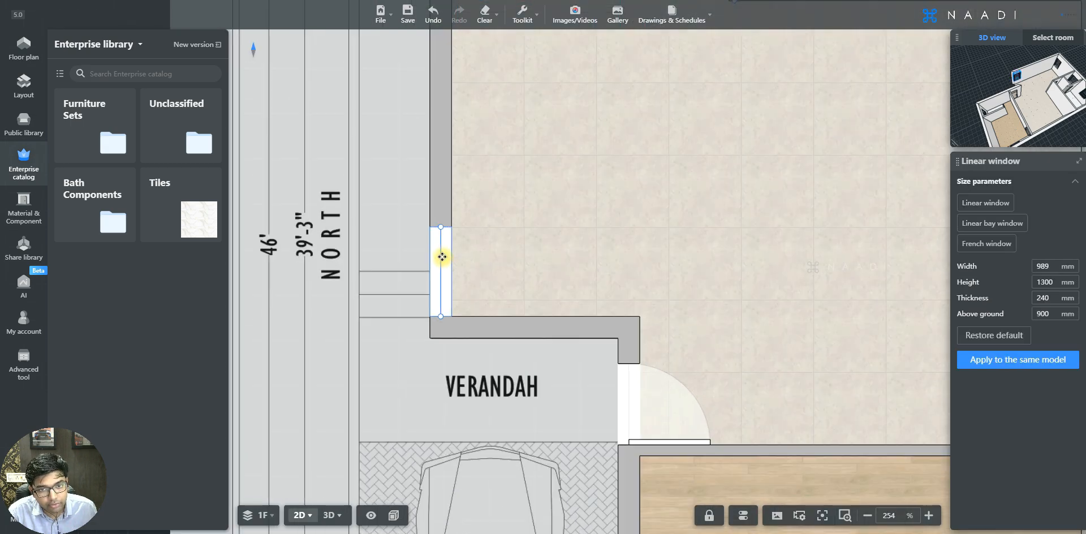
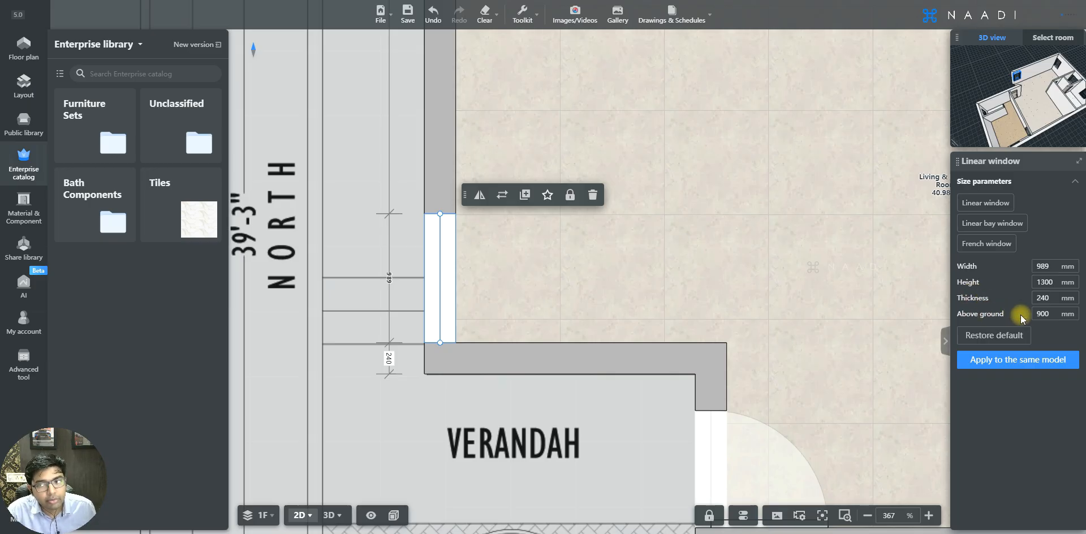
pyautogui.click(1041, 314)
pyautogui.click(1042, 281)
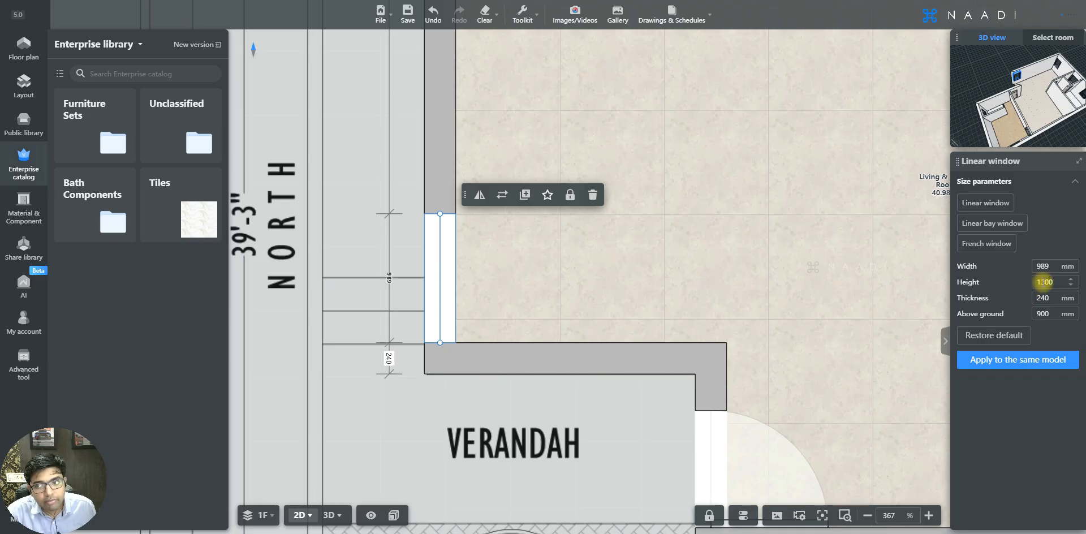
pyautogui.click(1051, 313)
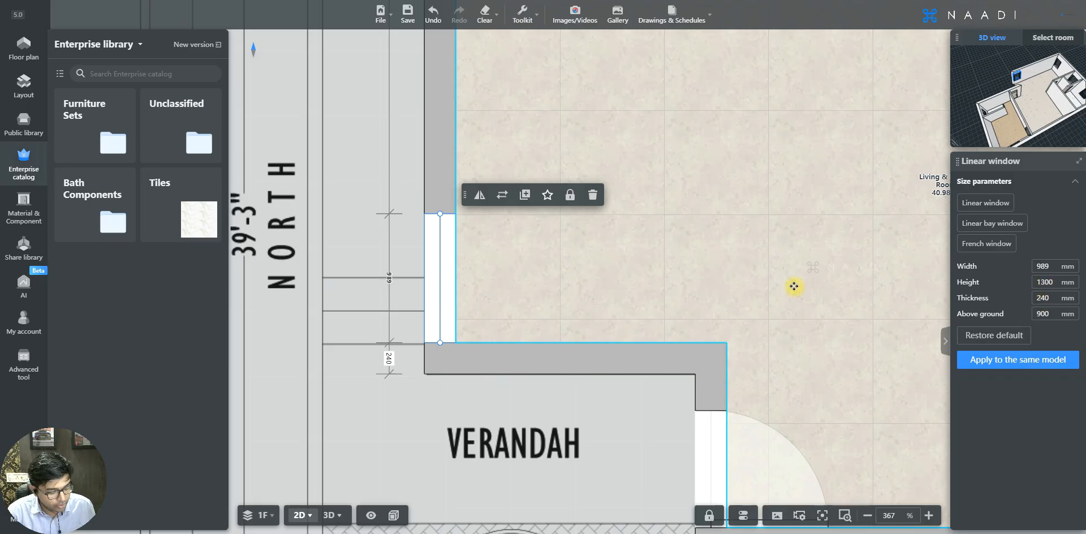
# Show the verandah-side north window in 3D and try a width of 1200 mm, undoing it again
pyautogui.press('3')
pyautogui.moveTo(752, 267); pyautogui.dragTo(614, 258)
pyautogui.scroll(1, 637, 239)
pyautogui.scroll(1, 637, 240)
pyautogui.scroll(1, 638, 262)
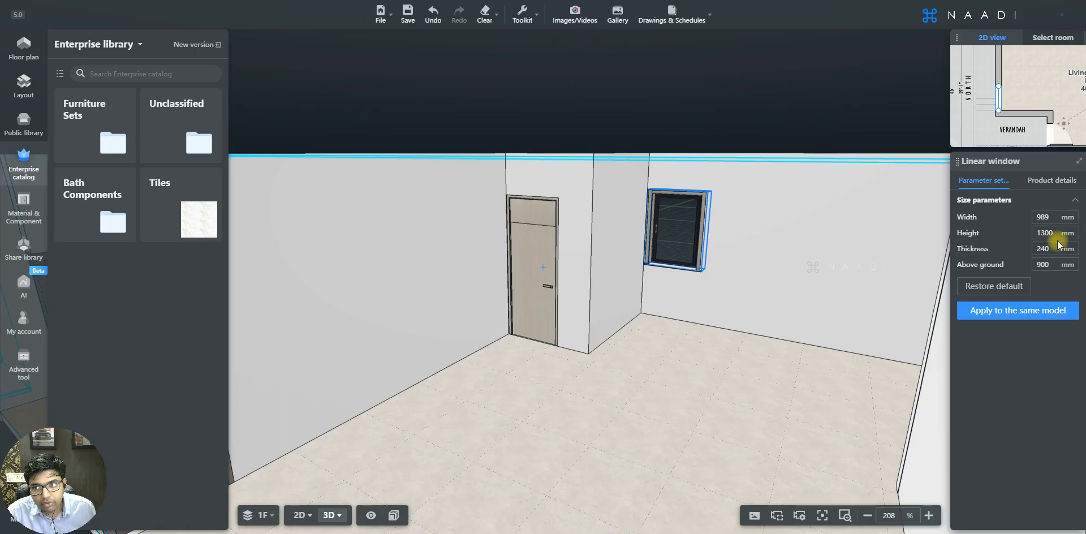
pyautogui.click(1050, 217)
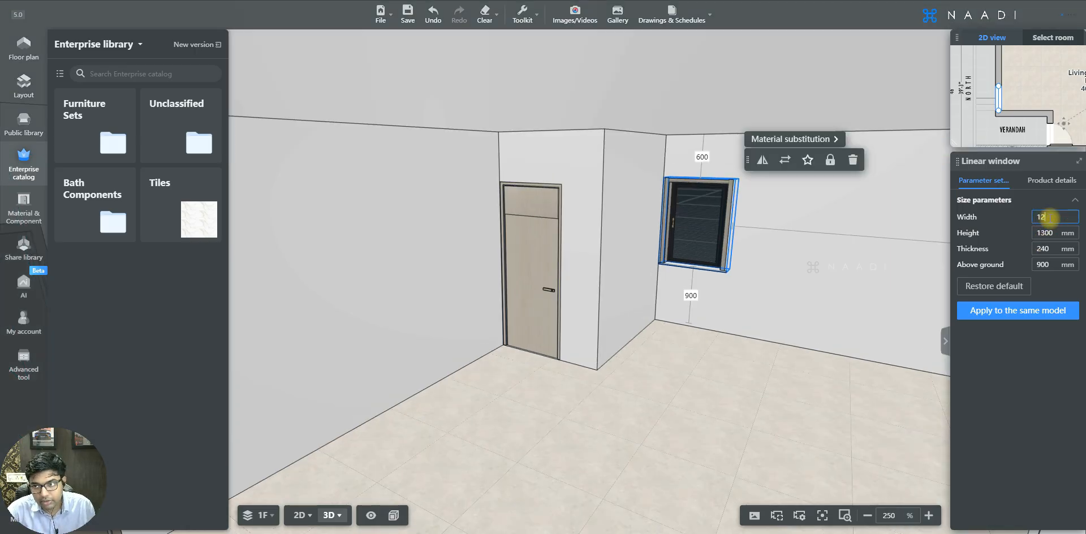
pyautogui.write('1200')
pyautogui.press('Return')
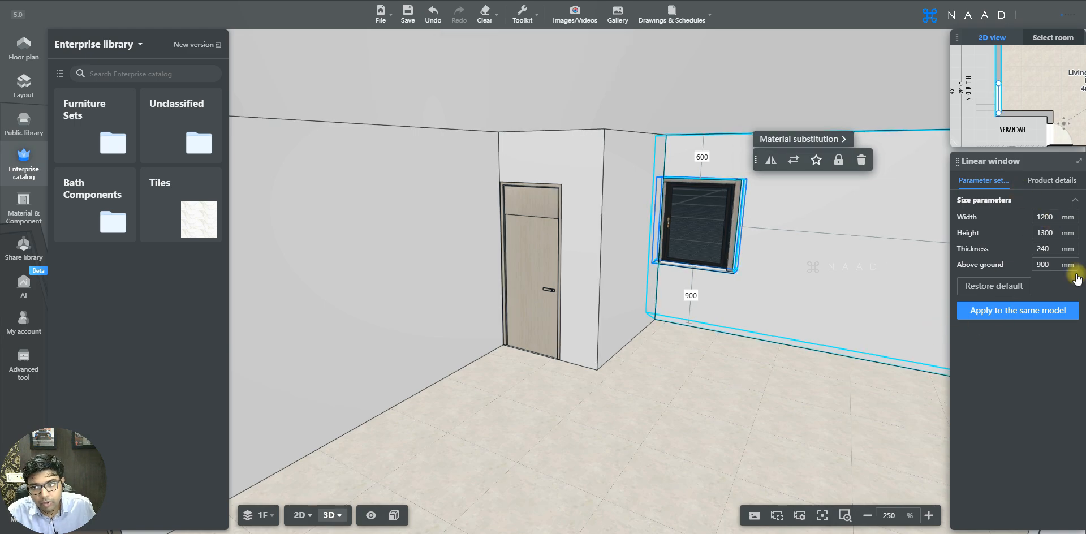
pyautogui.hotkey('ctrl', 'z')
# Try raising the north window to 1200 mm above ground, and undo the change
pyautogui.click(1049, 266)
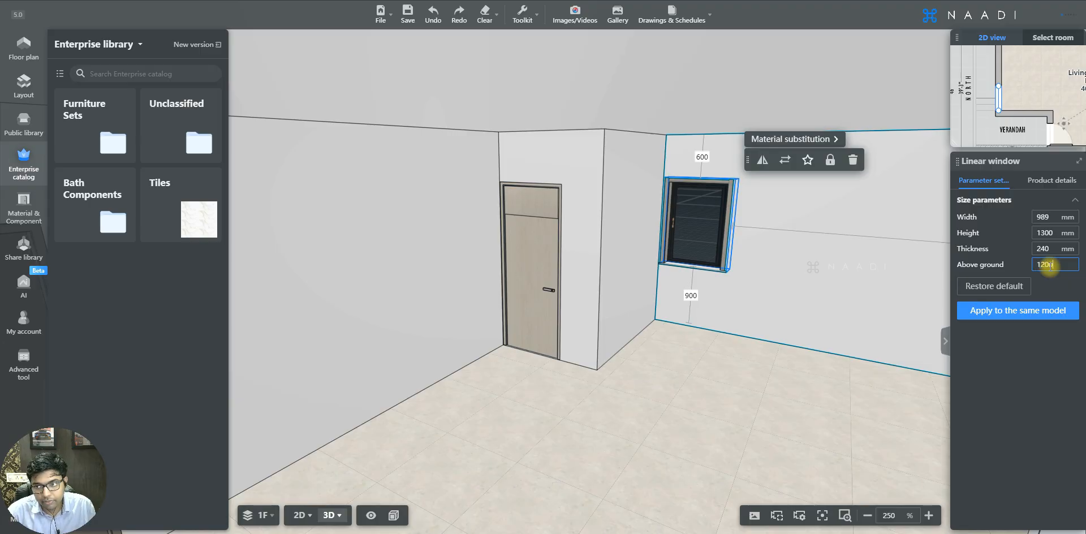
pyautogui.write('1200')
pyautogui.press('Return')
pyautogui.hotkey('ctrl', 'z')
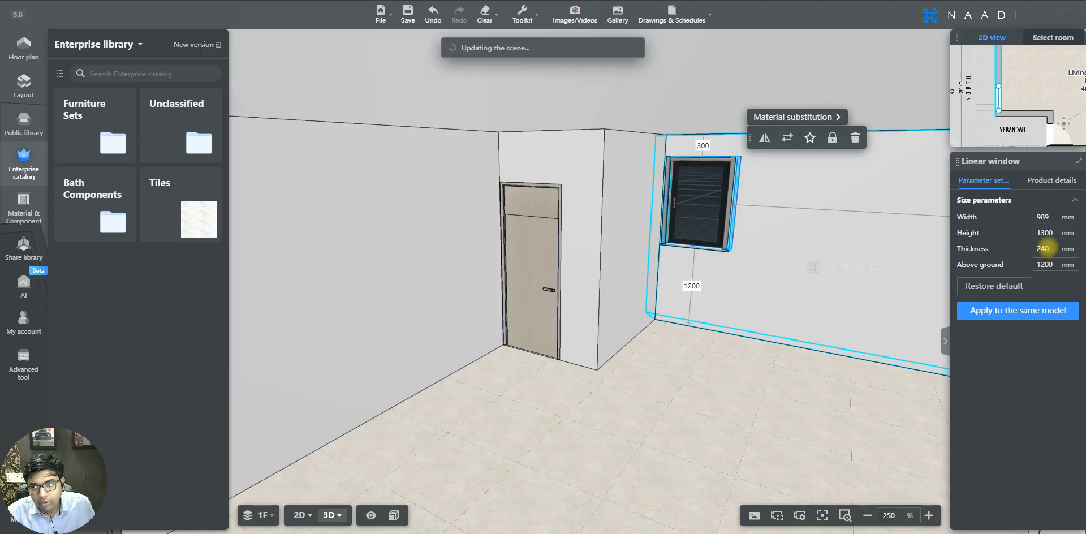
# Try a height of 1000 mm on the north window, and undo the change
pyautogui.click(1047, 233)
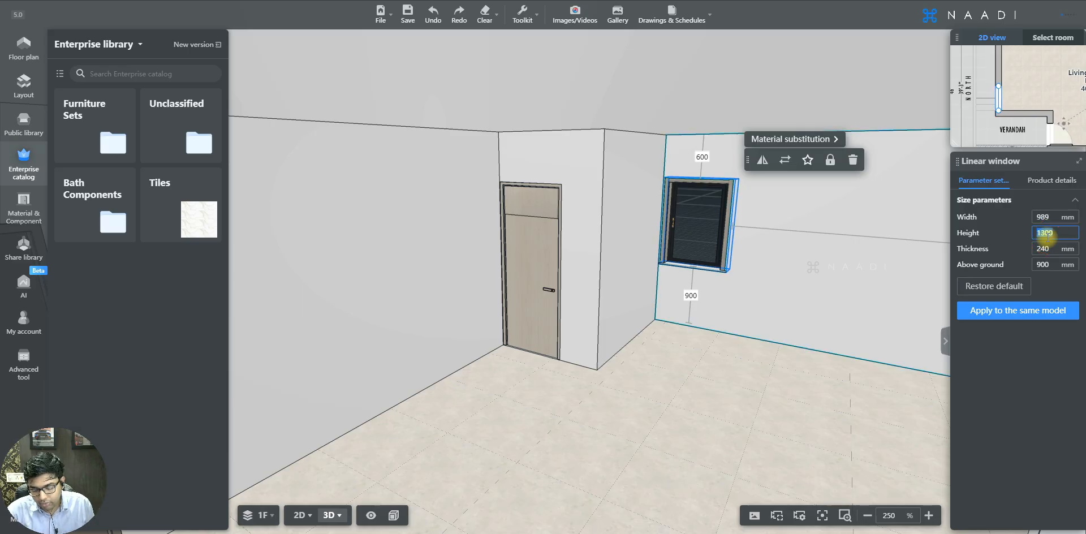
pyautogui.write('1000')
pyautogui.press('Return')
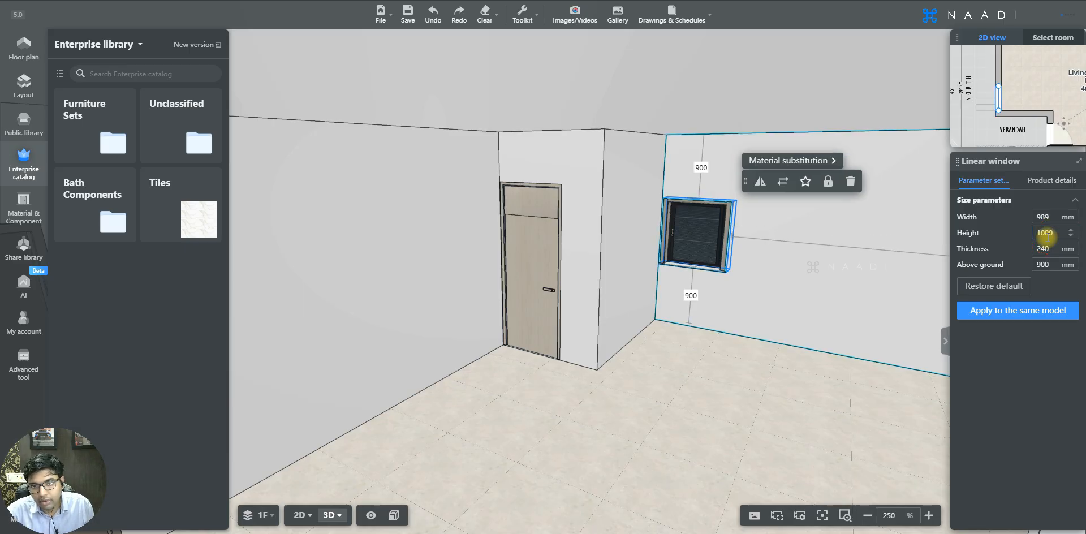
pyautogui.hotkey('ctrl', 'z')
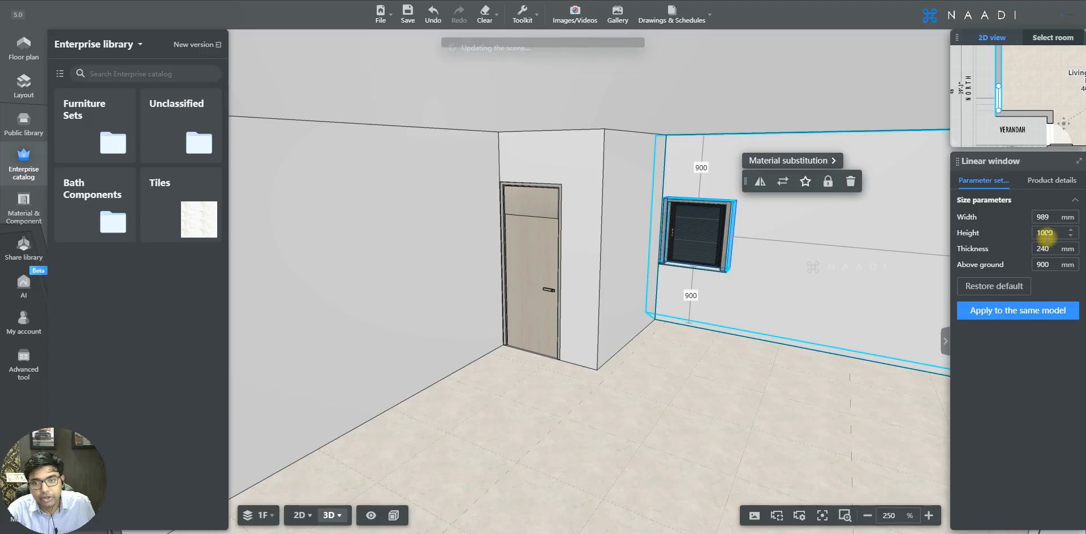
# Return to the 2D plan and set the north window's width to 900 mm
pyautogui.press('2')
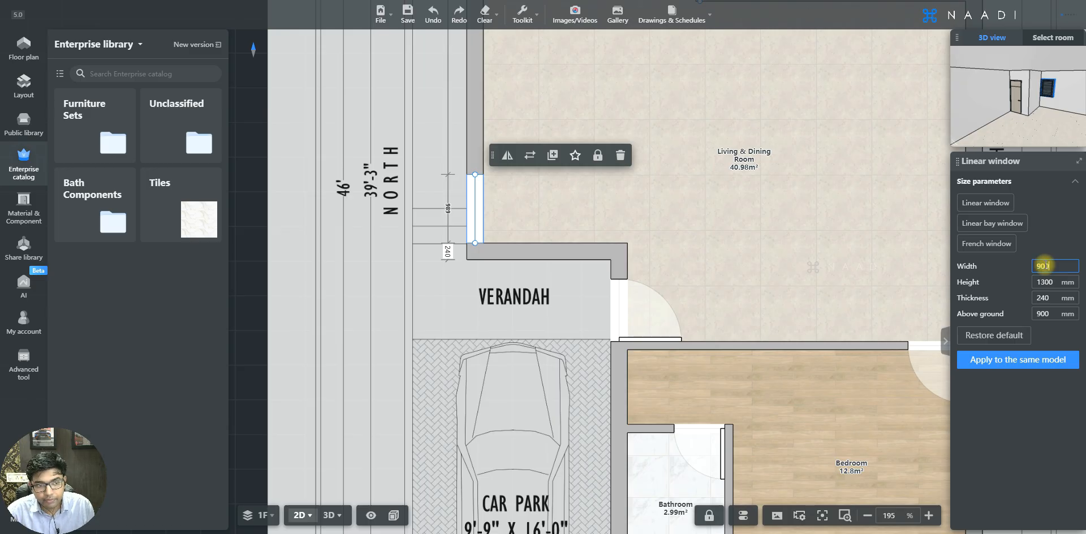
pyautogui.press('Return')
pyautogui.press('Return')
# Set the bedroom's south wall window to 900 mm wide and adjust its distance from the west outer wall
pyautogui.scroll(-3, 389, 160)
pyautogui.scroll(4, 661, 304)
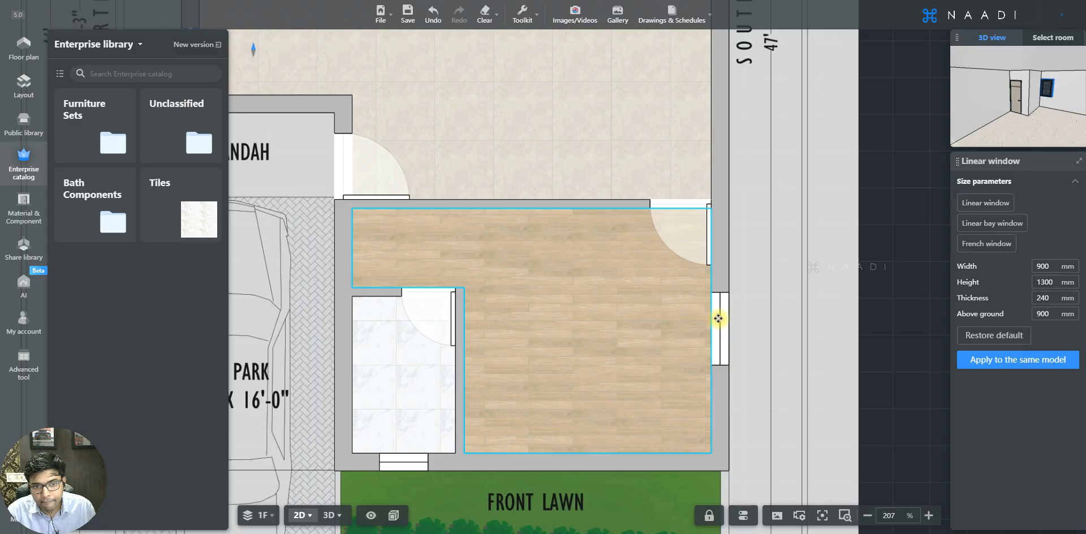
pyautogui.click(718, 318)
pyautogui.click(1039, 265)
pyautogui.write('9')
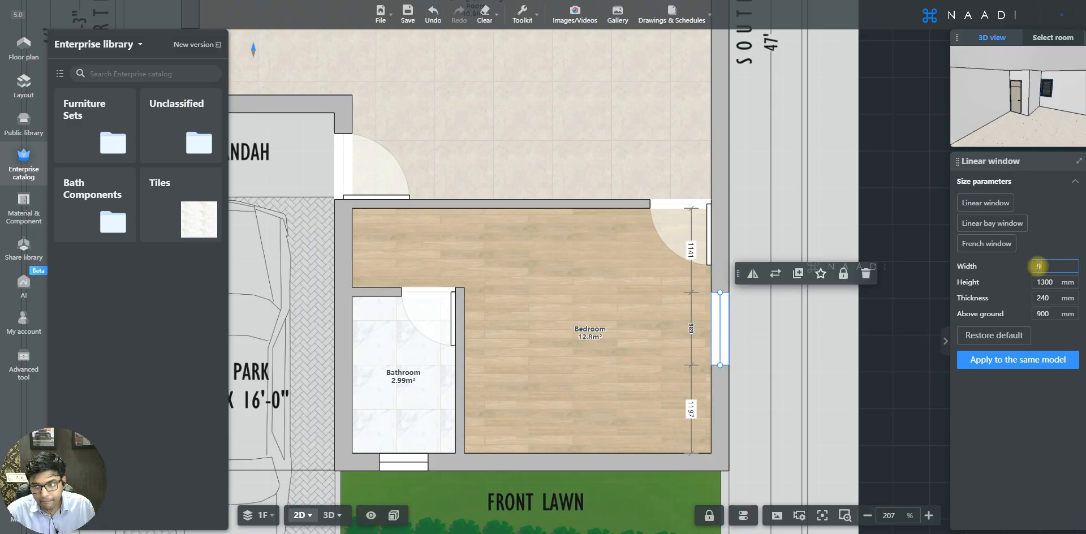
pyautogui.write('00')
pyautogui.press('Return')
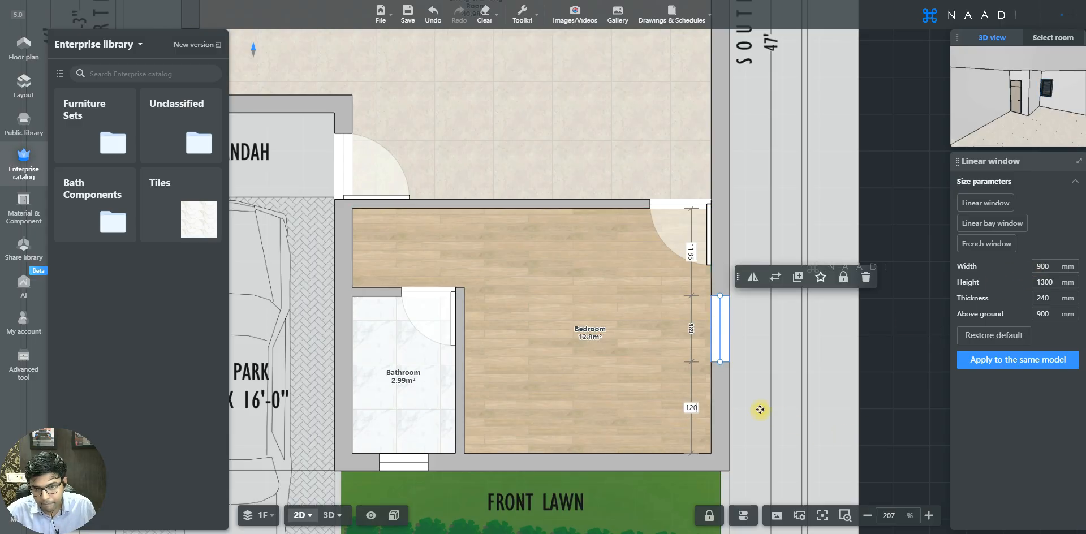
# Set the width of the living room's east wall window at the north corner to 900 mm
pyautogui.scroll(-5, 666, 478)
pyautogui.scroll(5, 686, 308)
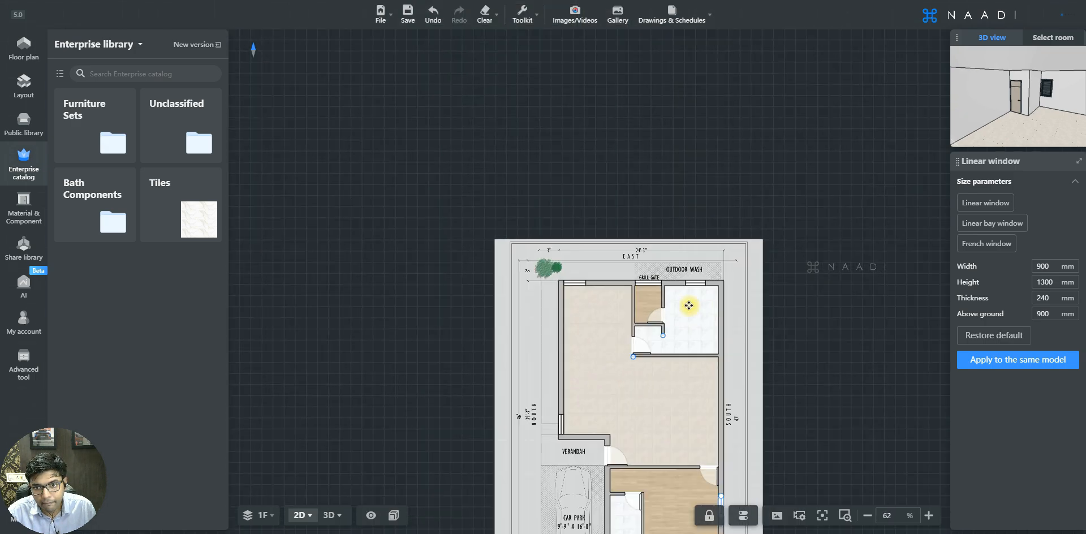
pyautogui.scroll(4, 508, 364)
pyautogui.click(484, 247)
pyautogui.click(1051, 266)
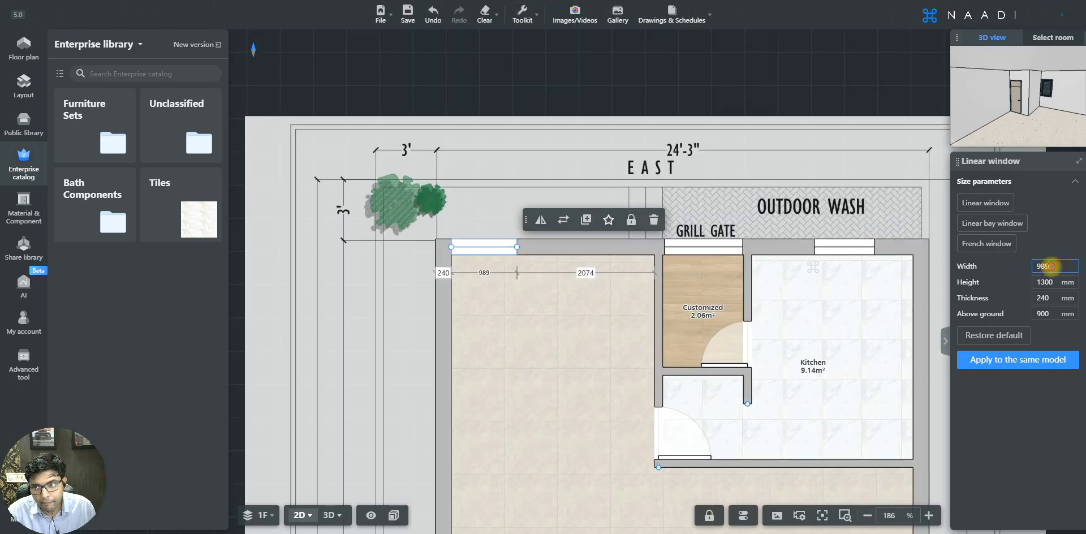
pyautogui.press('Return')
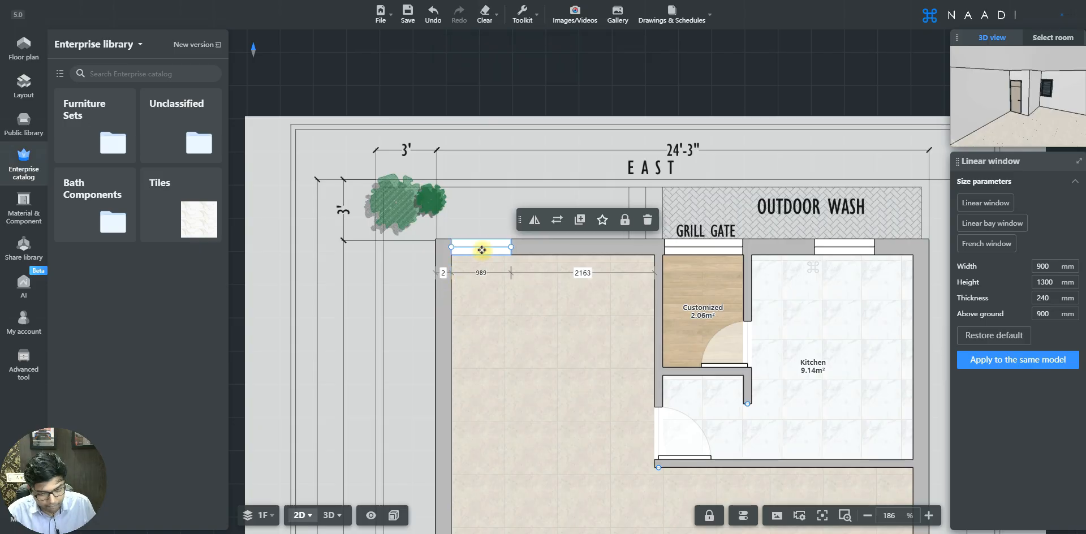
# Copy the 900 mm east wall window and place the copy on the same wall against the partition beside the grill gate
pyautogui.click(615, 253)
pyautogui.hotkey('ctrl', 'v')
pyautogui.click(626, 252)
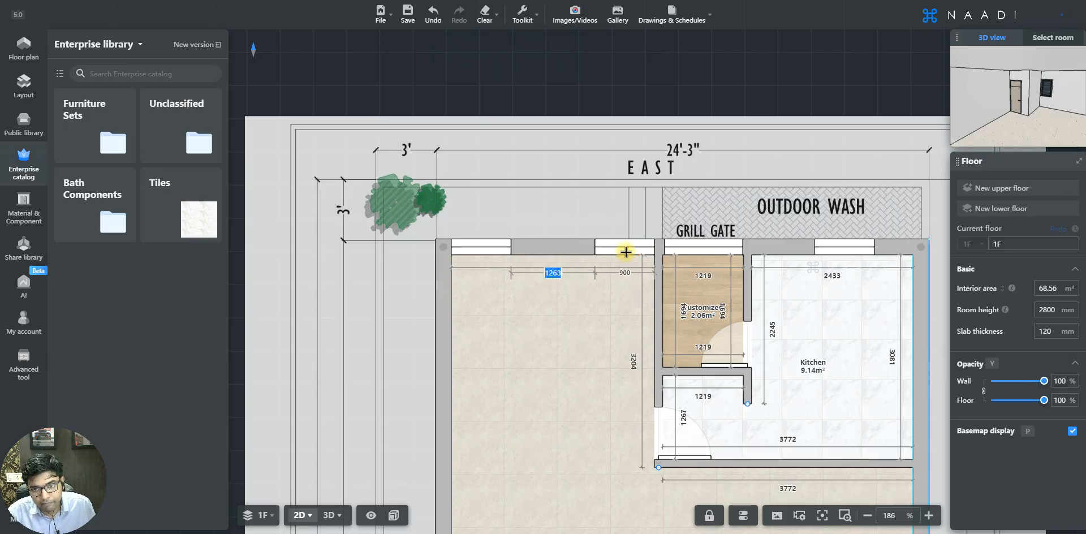
# Set the kitchen's east wall window to 900 mm wide and its offset from the utility room partition to 950 mm
pyautogui.scroll(-1, 625, 252)
pyautogui.scroll(1, 789, 248)
pyautogui.click(798, 248)
pyautogui.click(1043, 266)
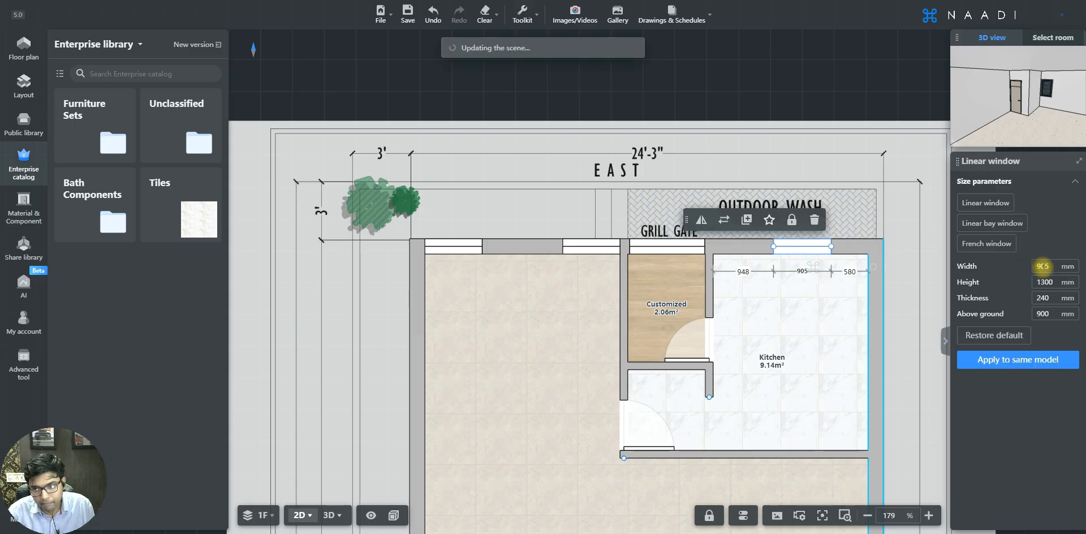
pyautogui.write('900')
pyautogui.press('Return')
pyautogui.click(744, 272)
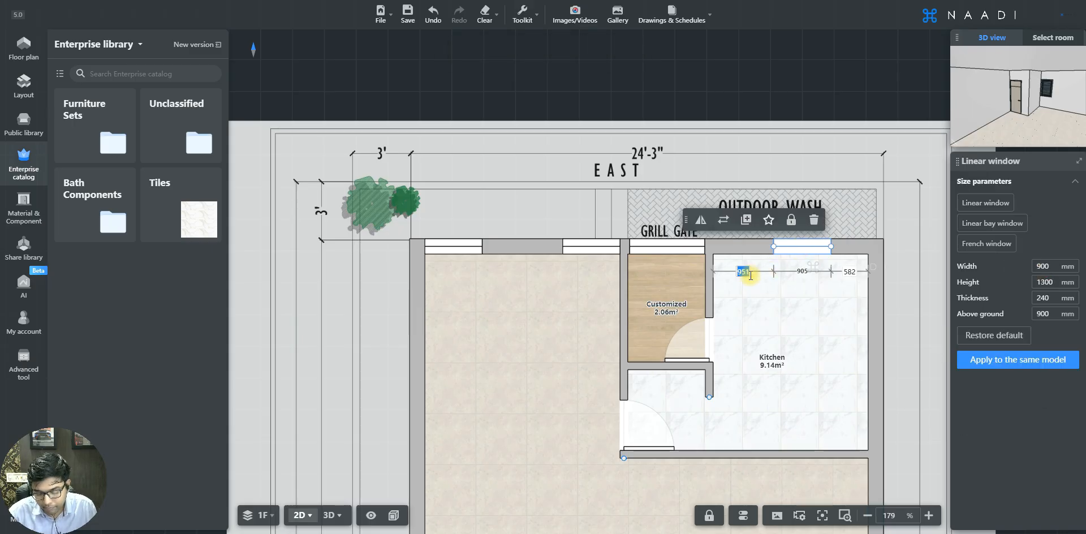
pyautogui.press('Return')
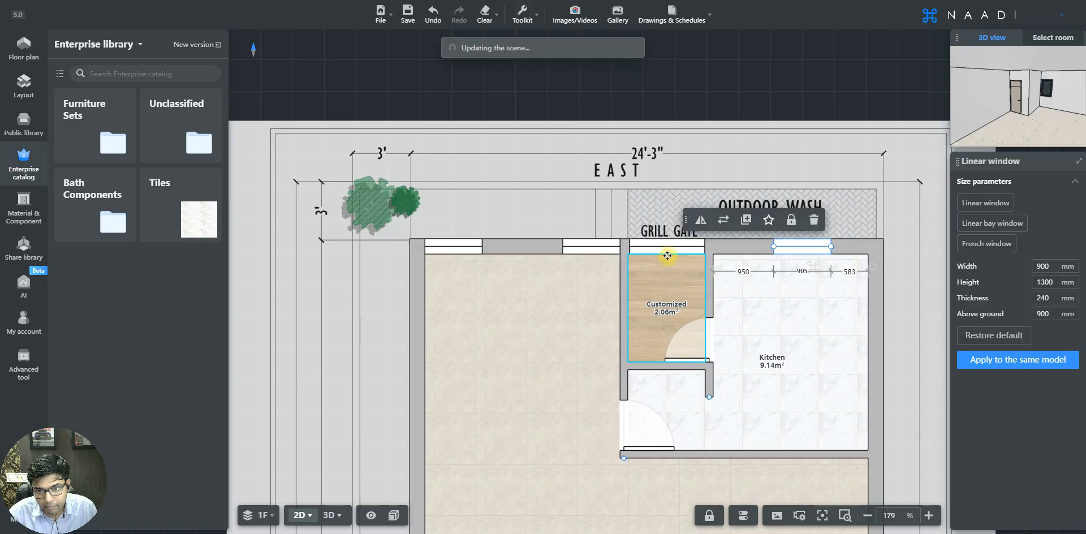
# Try a width of 1000 mm on the single door between the living room and the kitchen
pyautogui.scroll(-3, 630, 261)
pyautogui.scroll(2, 650, 371)
pyautogui.click(622, 328)
pyautogui.click(1042, 266)
pyautogui.press('Return')
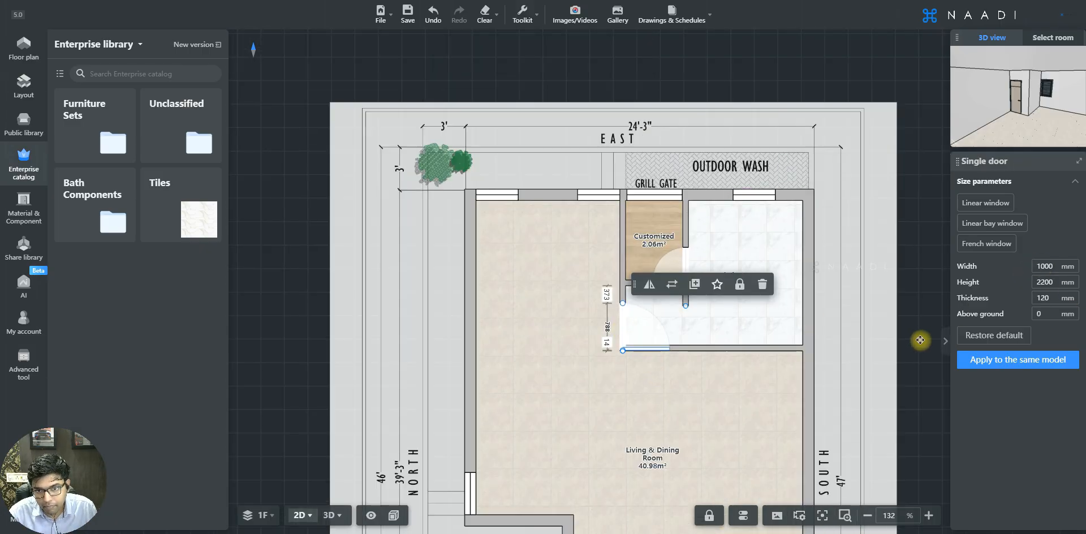
# Set the kitchen entrance door's width to 900 mm and its offset from the kitchen's west partition to 120 mm
pyautogui.scroll(3, 905, 338)
pyautogui.scroll(-2, 843, 342)
pyautogui.click(1039, 266)
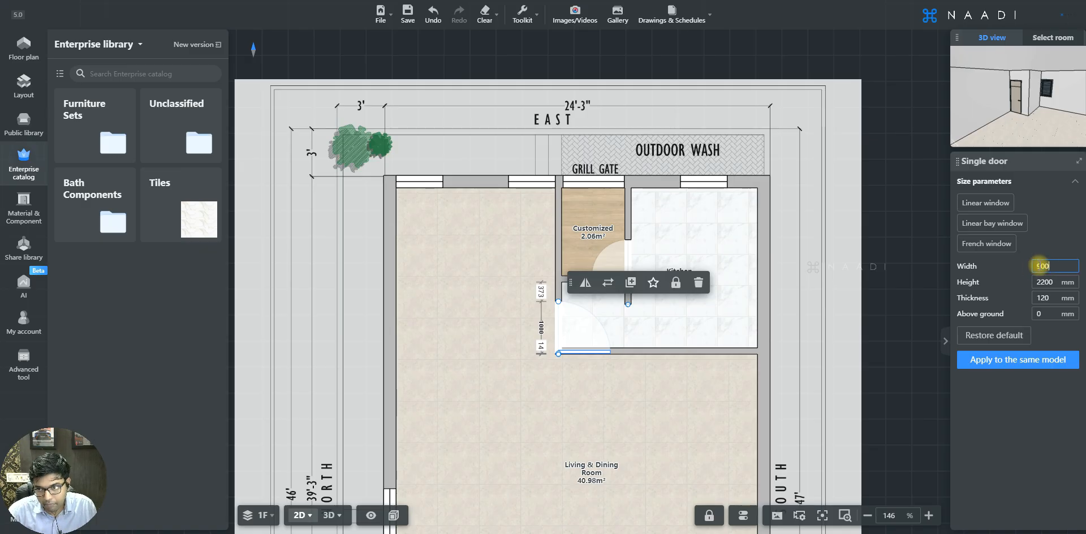
pyautogui.write('900')
pyautogui.press('Return')
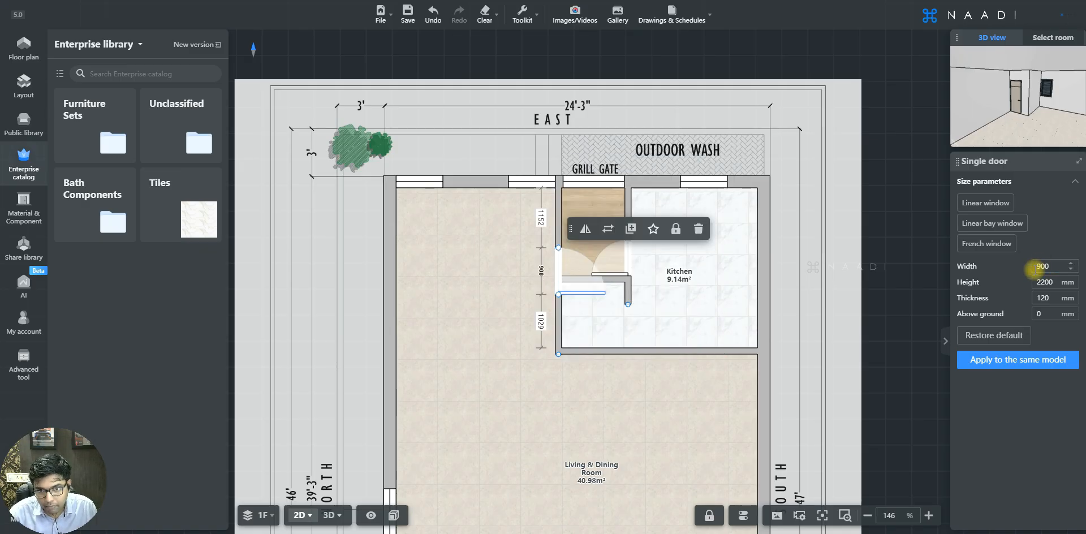
pyautogui.scroll(2, 619, 362)
pyautogui.click(507, 303)
pyautogui.write('120')
pyautogui.press('Return')
# Set the door between the kitchen and the small grill gate room to 750 mm wide and place it against the room's west wall
pyautogui.moveTo(621, 281); pyautogui.dragTo(633, 214)
pyautogui.click(1044, 267)
pyautogui.write('750')
pyautogui.press('Return')
pyautogui.moveTo(634, 200); pyautogui.dragTo(607, 226)
pyautogui.scroll(-5, 607, 224)
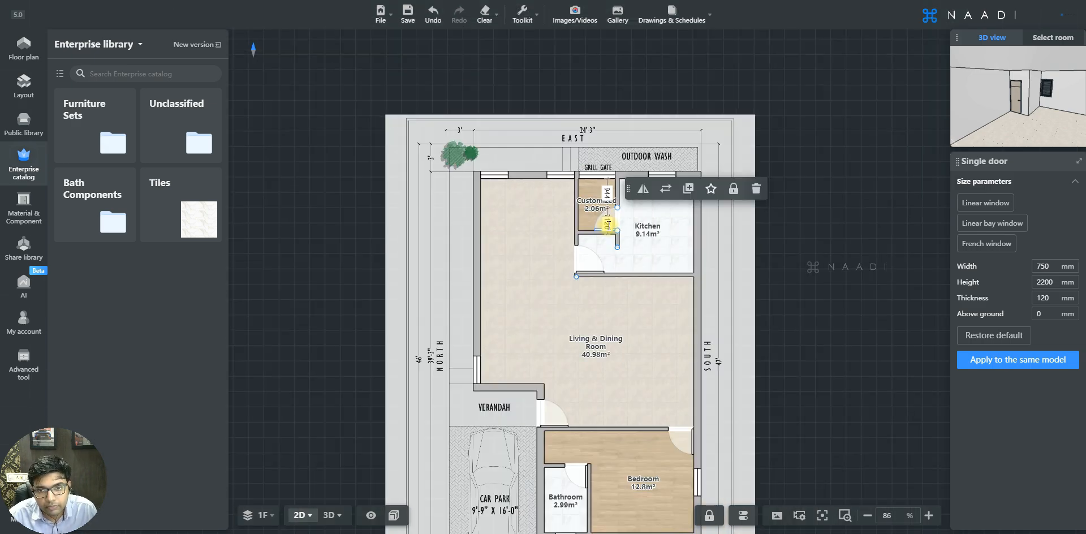
# Set the width of the door between the living room and the bedroom to 900 mm
pyautogui.scroll(-3, 563, 334)
pyautogui.scroll(3, 566, 335)
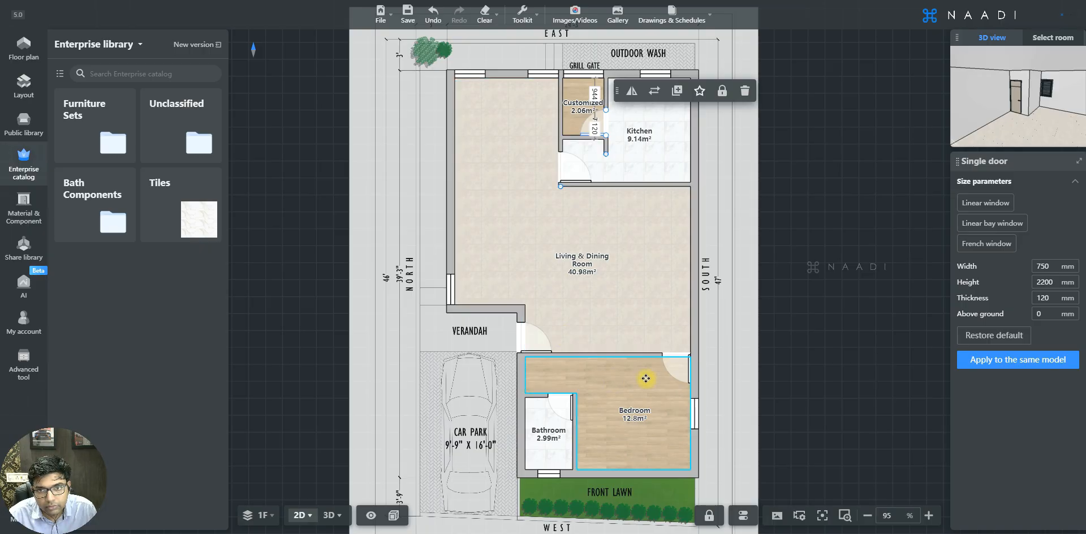
pyautogui.scroll(3, 662, 384)
pyautogui.click(678, 363)
pyautogui.click(1044, 265)
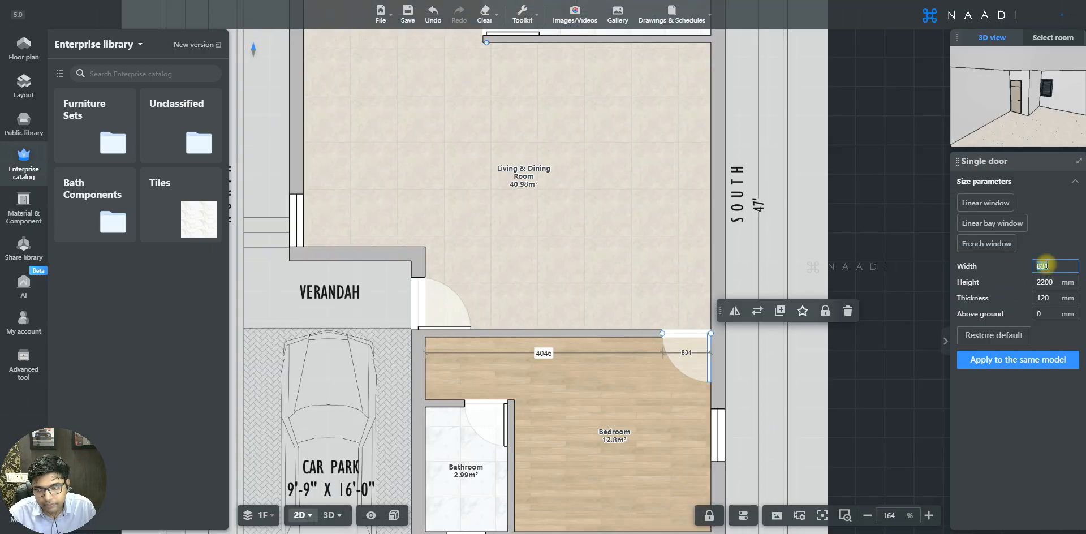
pyautogui.write('900')
pyautogui.press('Return')
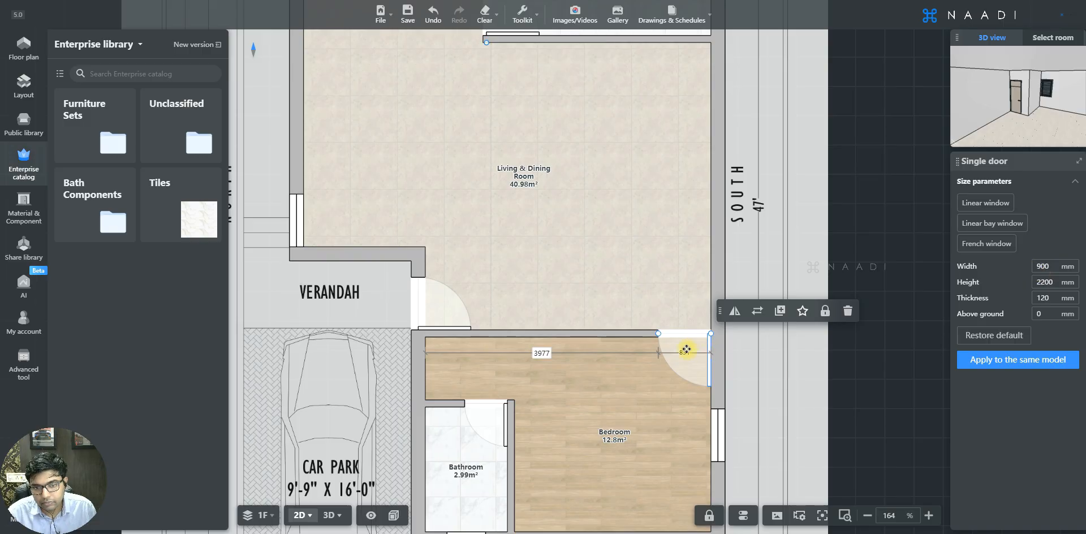
# Set the bathroom door's width to 900 mm and its offset at the bedroom partition end to 120 mm
pyautogui.scroll(-1, 685, 344)
pyautogui.click(525, 404)
pyautogui.click(1042, 266)
pyautogui.write('900')
pyautogui.press('Return')
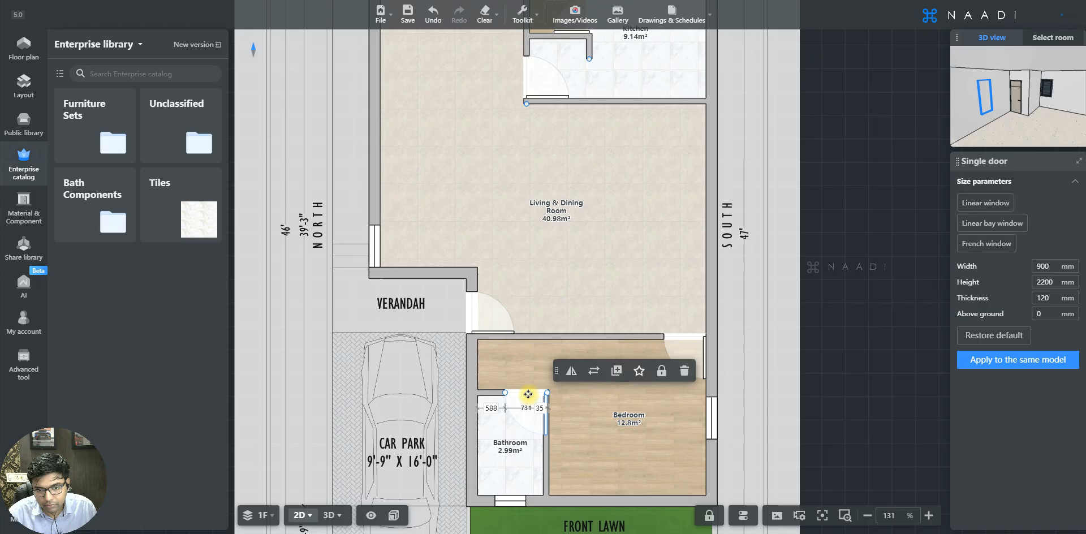
pyautogui.click(827, 433)
pyautogui.scroll(-1, 827, 433)
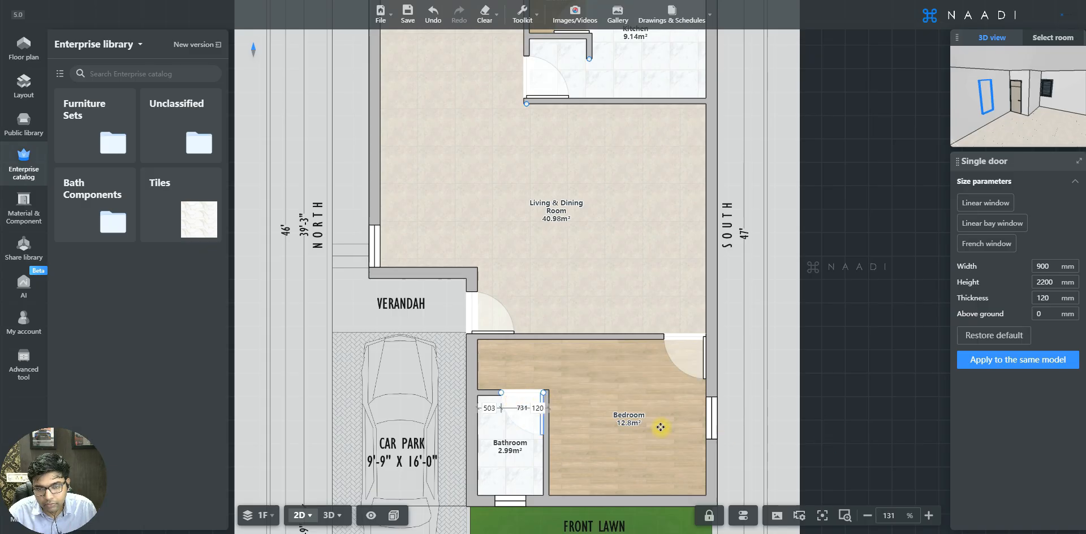
# Examine the whole floor plan, checking the doors, windows, room areas and wall dimensions against the plan image
pyautogui.scroll(-4, 634, 446)
pyautogui.scroll(3, 657, 408)
pyautogui.scroll(-2, 697, 348)
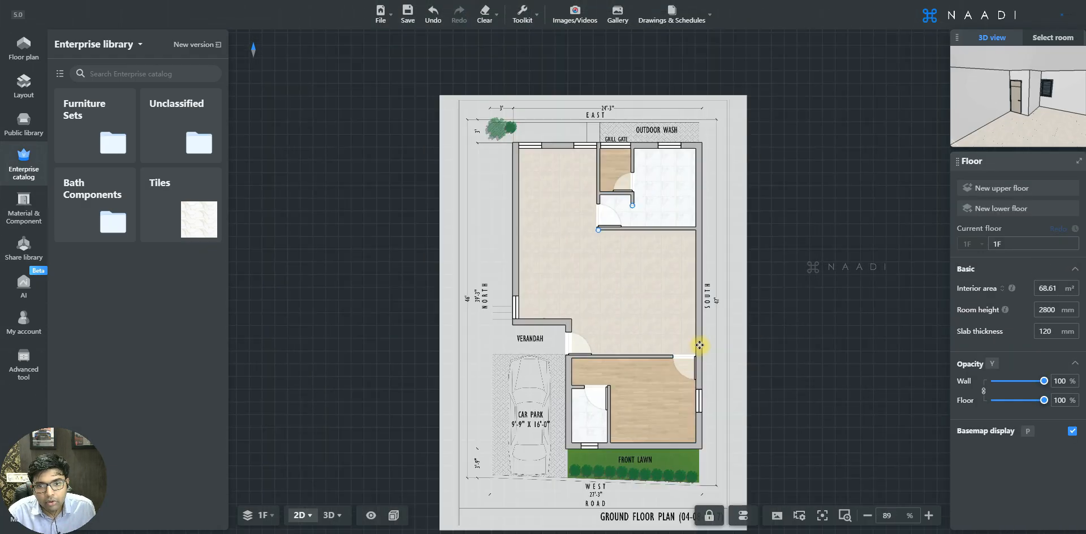
pyautogui.scroll(2, 606, 398)
pyautogui.scroll(-1, 629, 385)
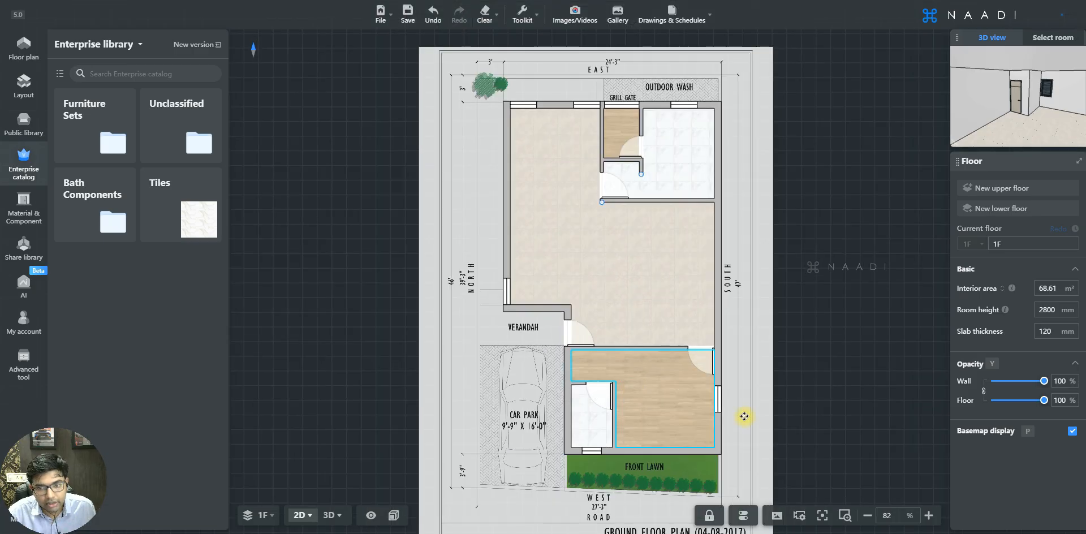
pyautogui.click(776, 423)
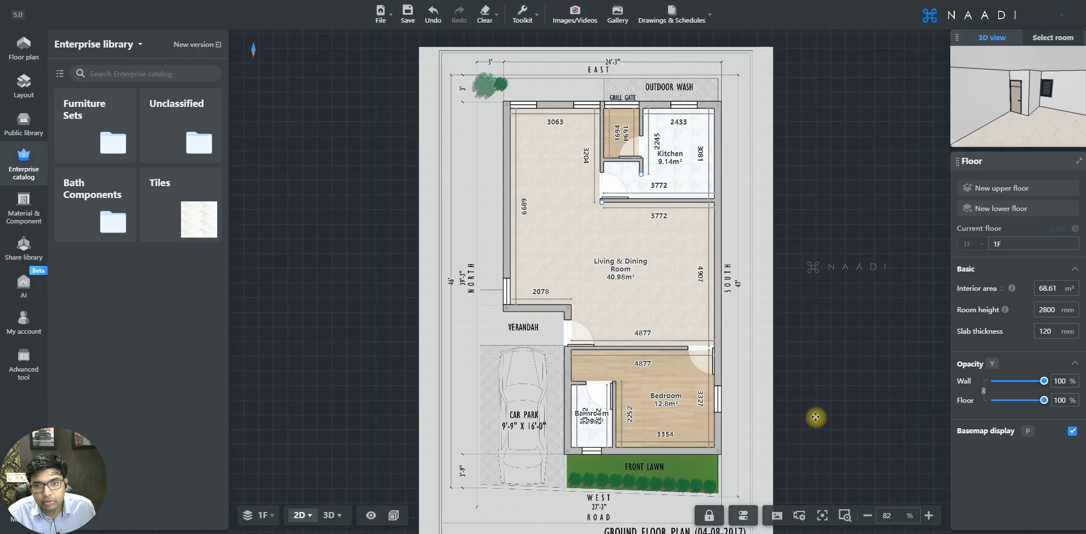
pyautogui.press('4')
pyautogui.press('1')
pyautogui.click(703, 400)
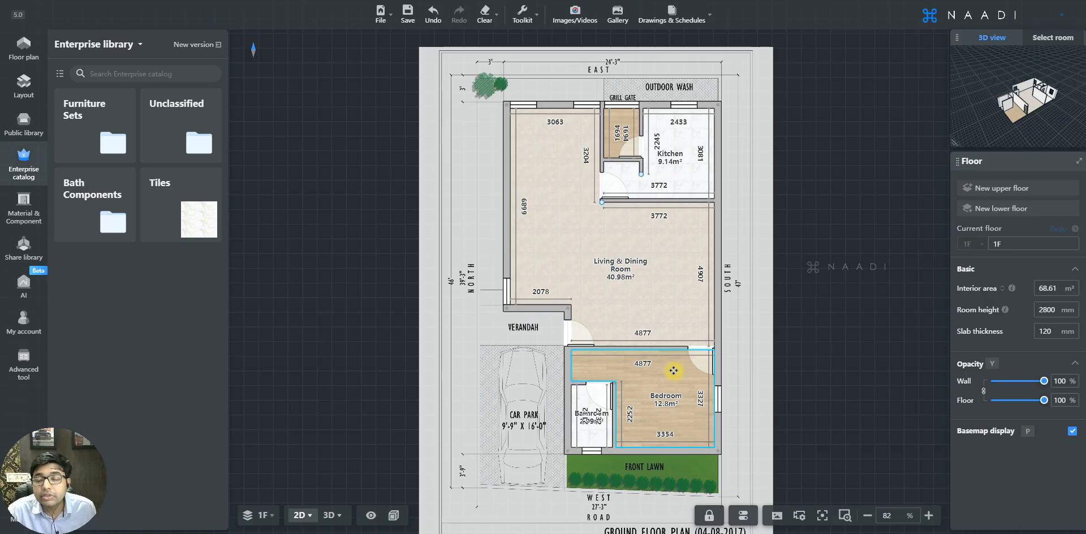
pyautogui.click(665, 179)
pyautogui.scroll(3, 686, 161)
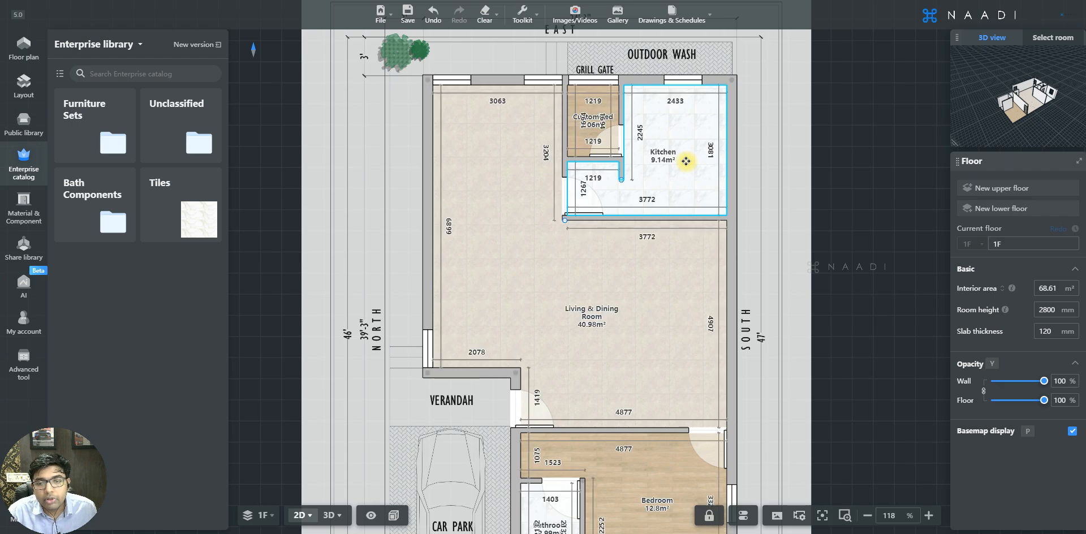
pyautogui.scroll(-4, 686, 161)
pyautogui.click(696, 245)
pyautogui.scroll(4, 664, 294)
pyautogui.scroll(-5, 780, 462)
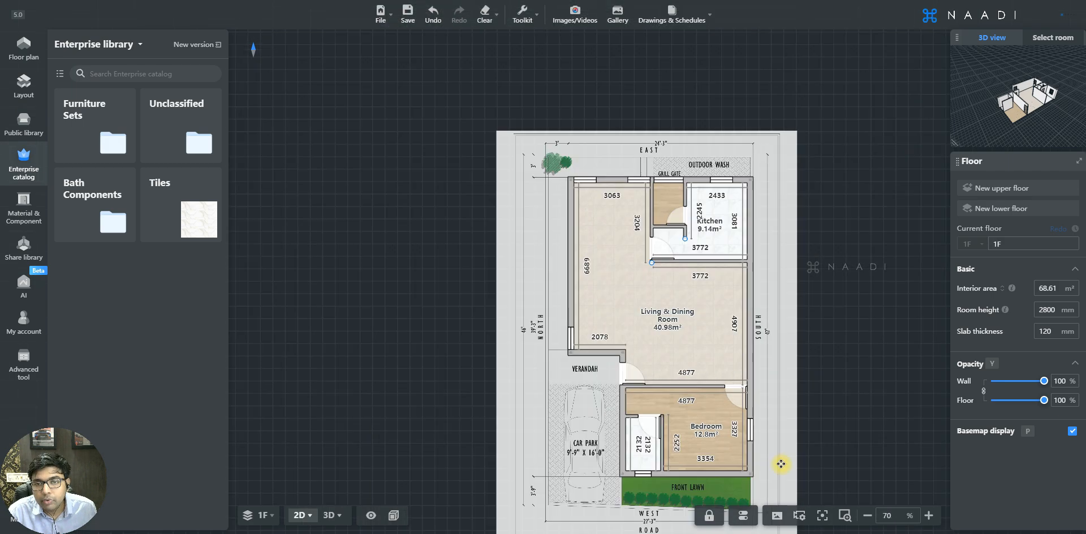
pyautogui.scroll(2, 781, 464)
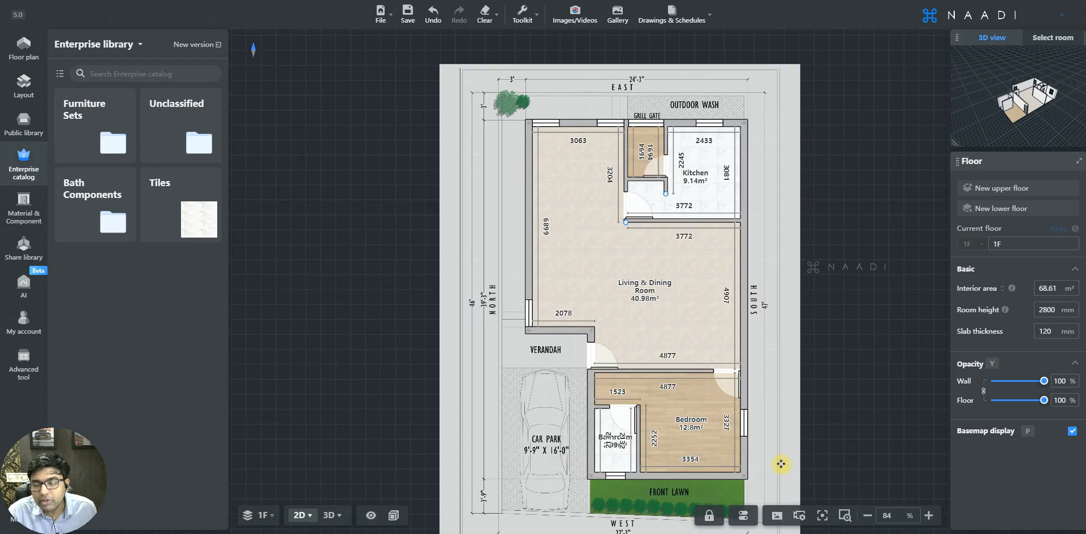
# Place a regular column inside the kitchen, about 620 mm from the east wall and 480 mm from the south wall
pyautogui.click(711, 431)
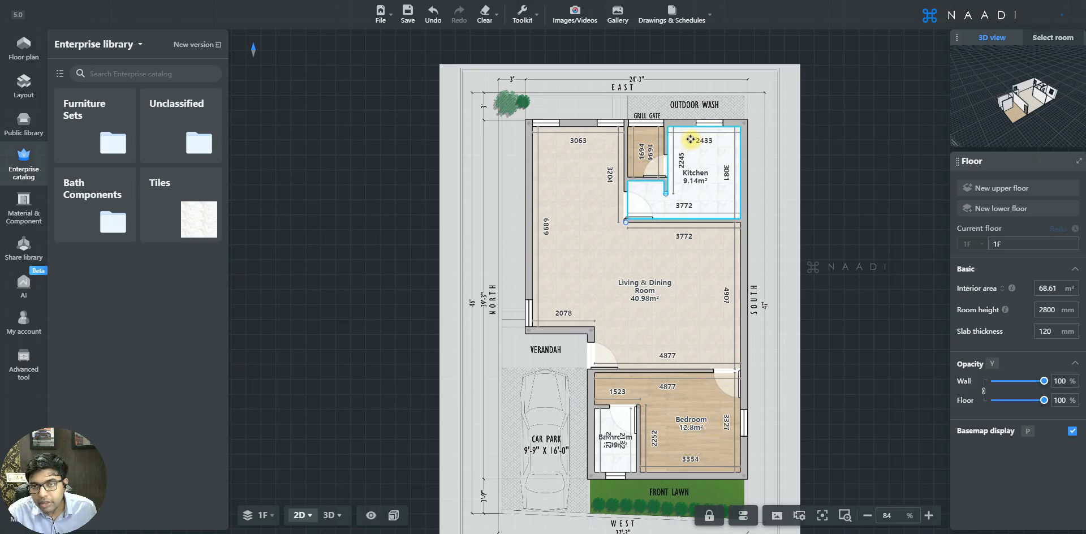
pyautogui.scroll(4, 690, 139)
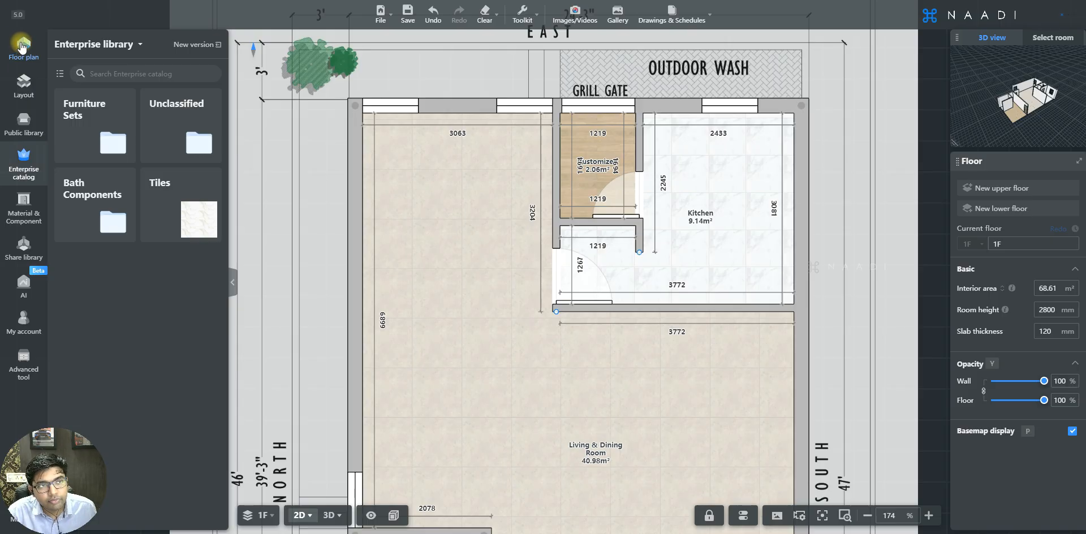
pyautogui.click(22, 46)
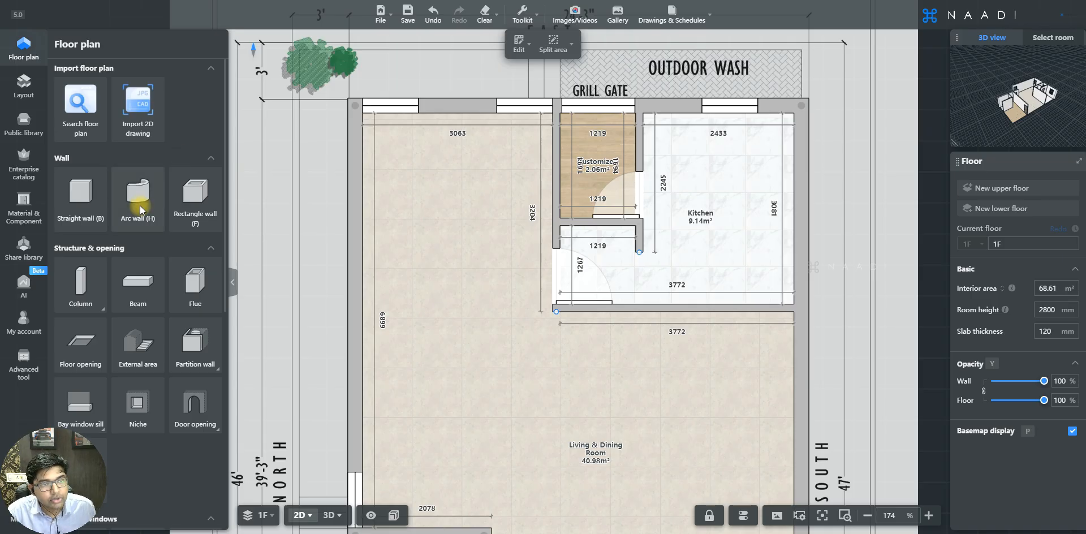
pyautogui.scroll(-2, 140, 205)
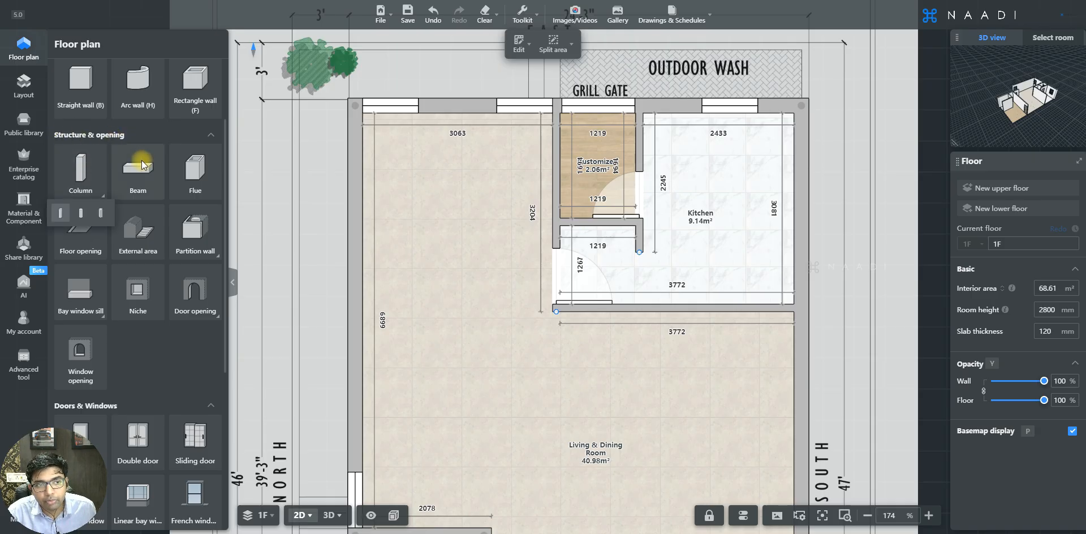
pyautogui.moveTo(80, 168)
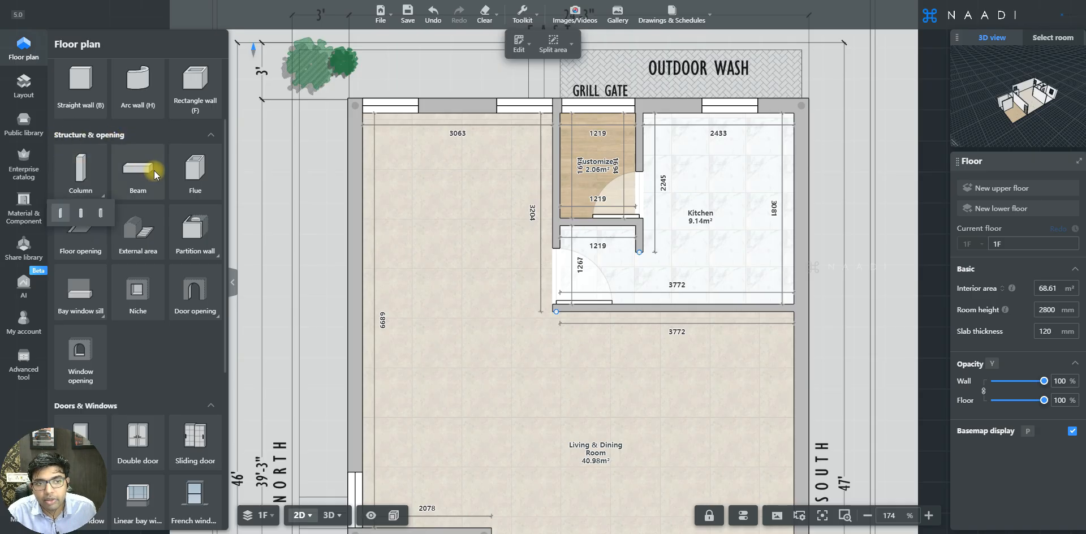
pyautogui.click(86, 168)
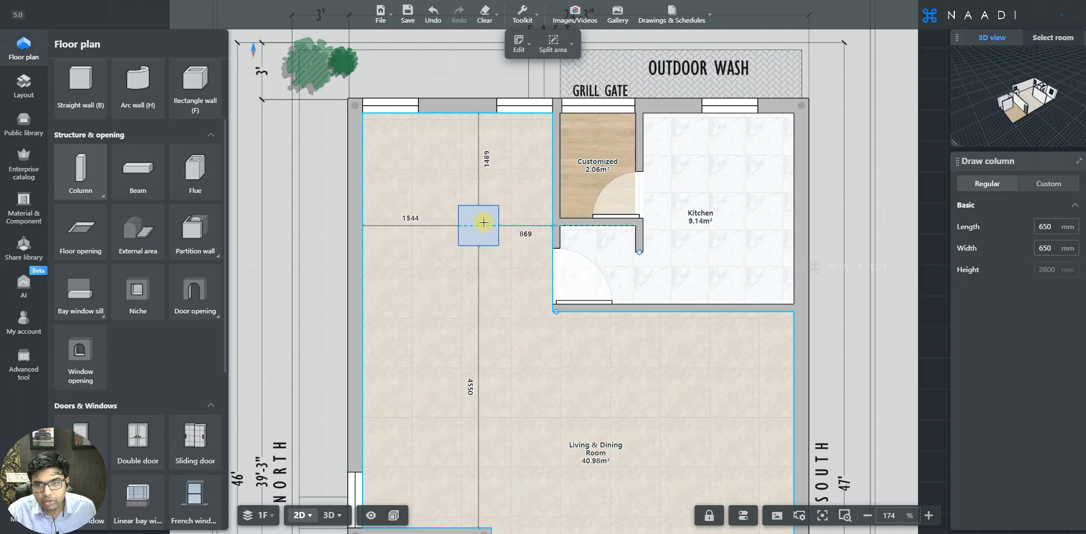
pyautogui.click(744, 172)
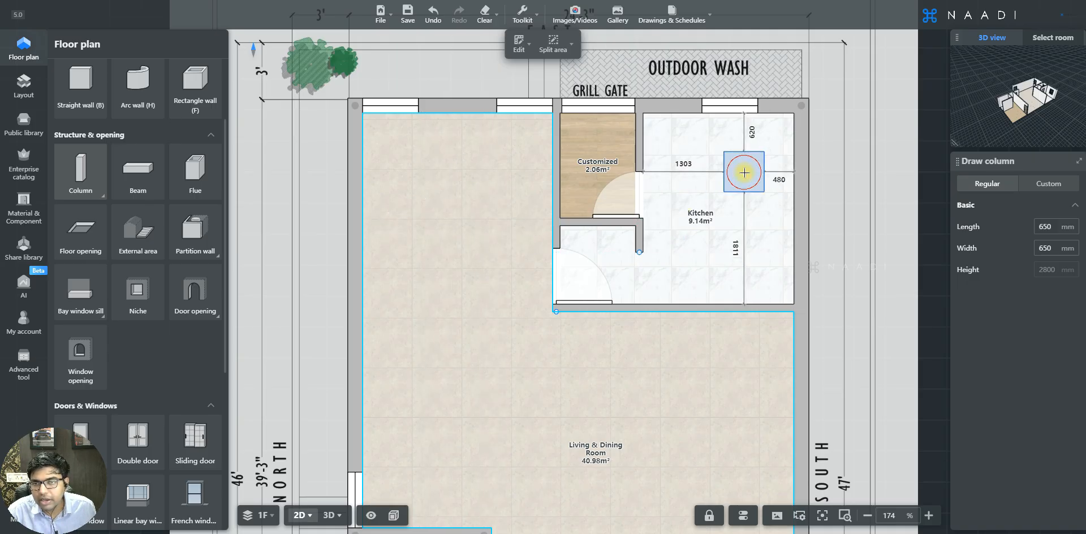
pyautogui.scroll(3, 774, 164)
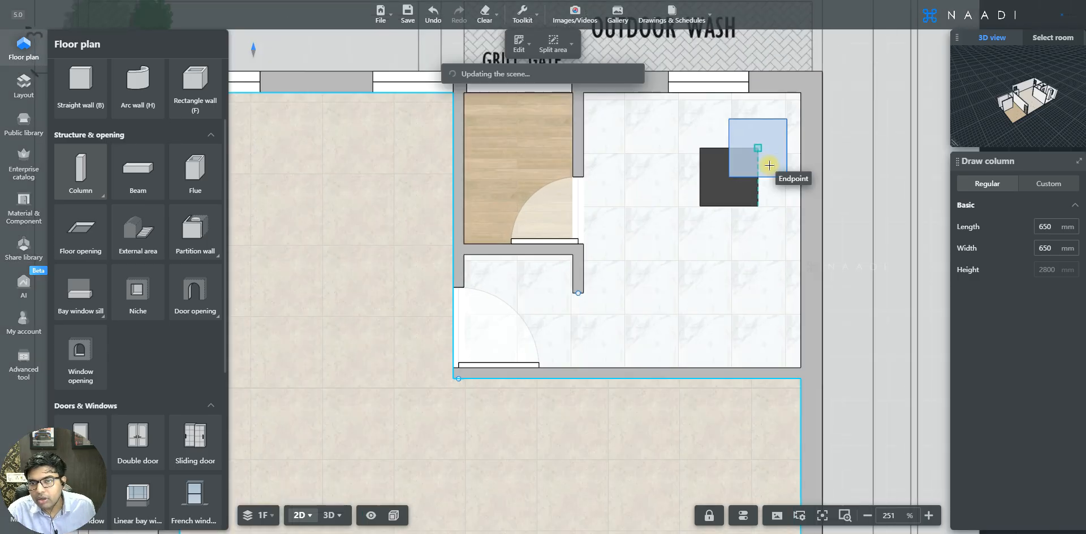
pyautogui.scroll(2, 770, 166)
pyautogui.press('Escape')
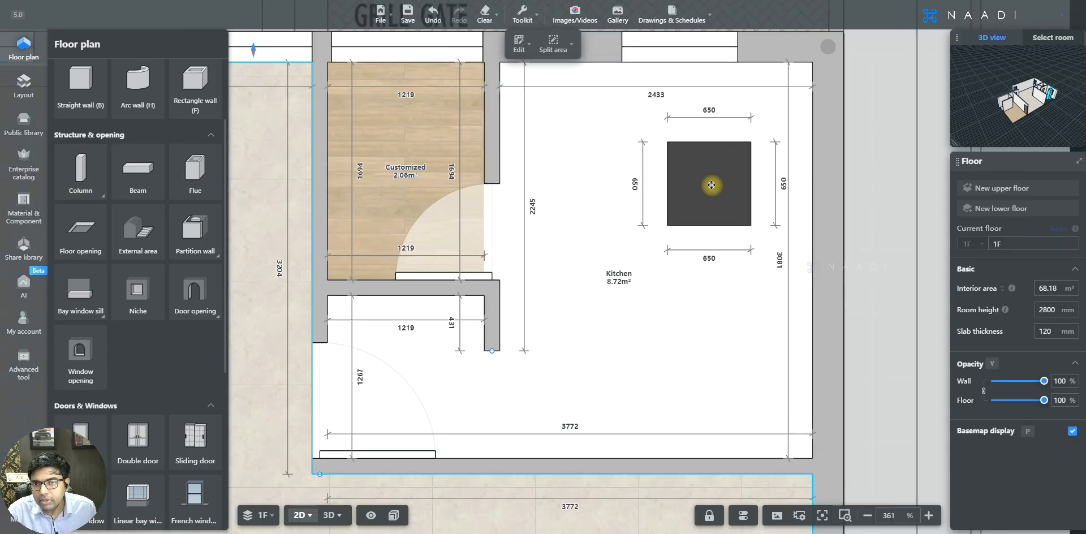
# Set the kitchen column's length to 450 mm and its width to 300 mm
pyautogui.click(711, 185)
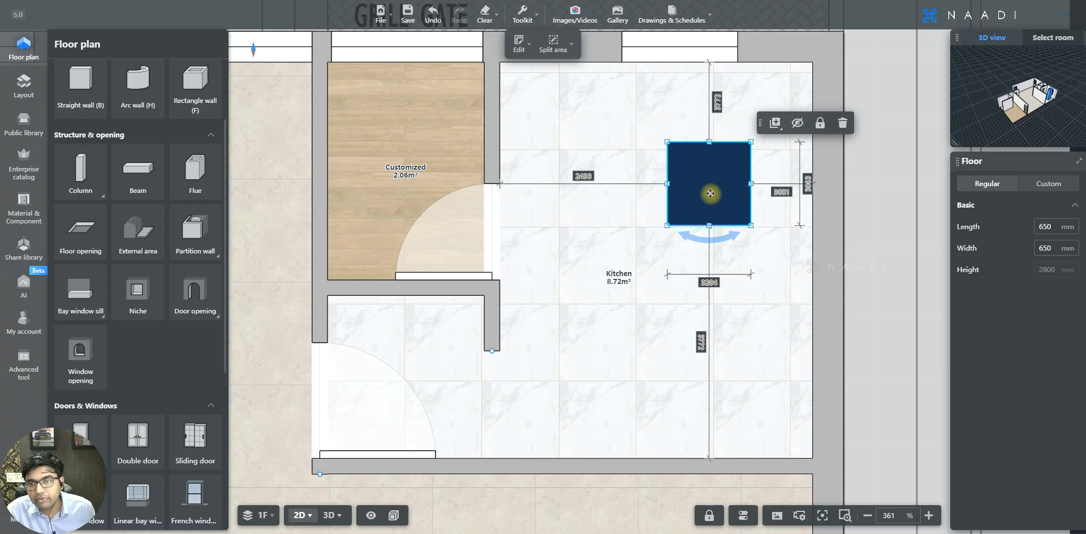
pyautogui.click(1044, 227)
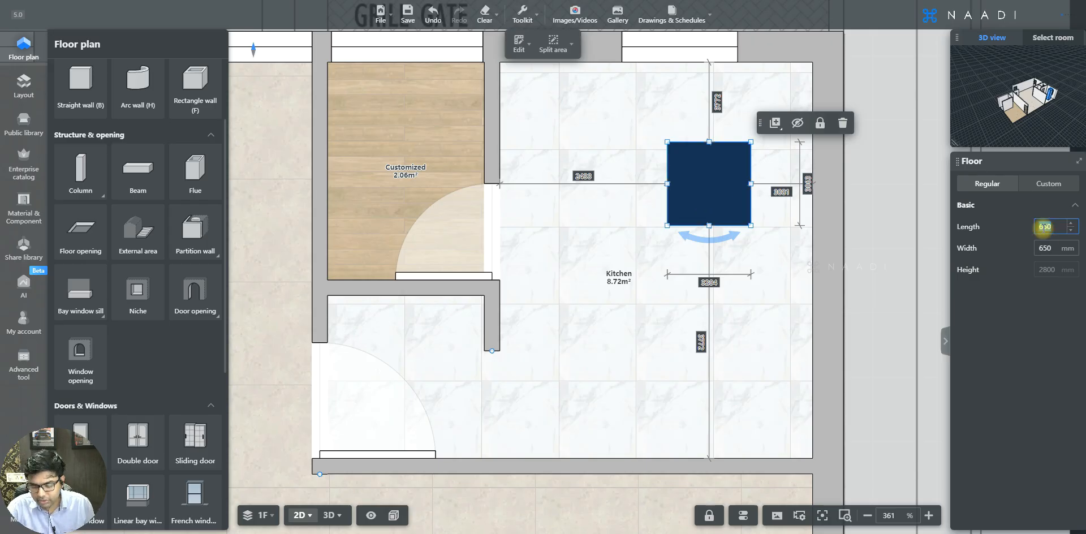
pyautogui.write('450')
pyautogui.click(1044, 247)
pyautogui.write('300')
pyautogui.press('Return')
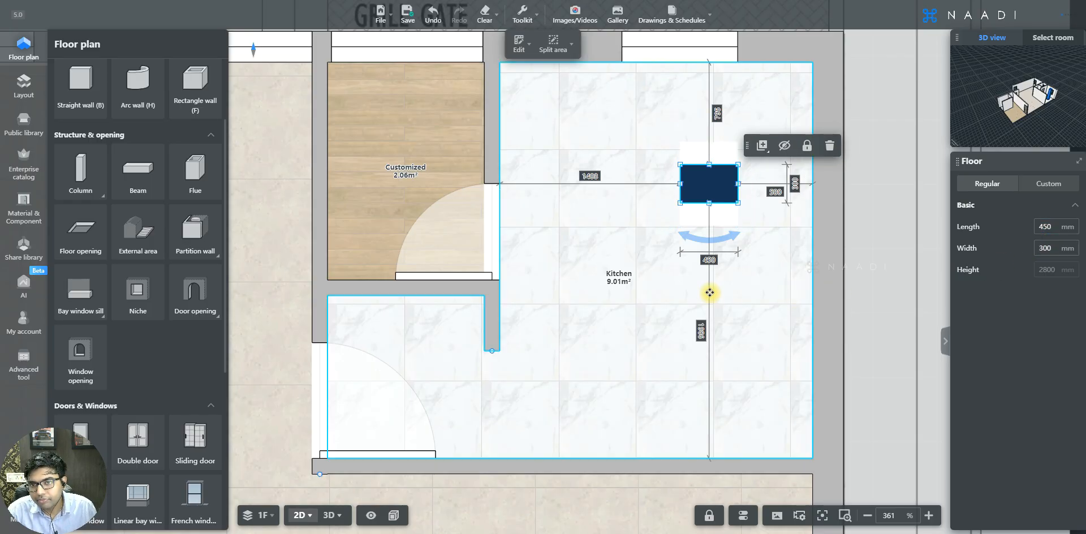
# Move the kitchen column into the building's southeast corner, flush with the outer faces of both walls, and deselect it
pyautogui.scroll(-2, 710, 306)
pyautogui.scroll(2, 736, 147)
pyautogui.scroll(2, 772, 193)
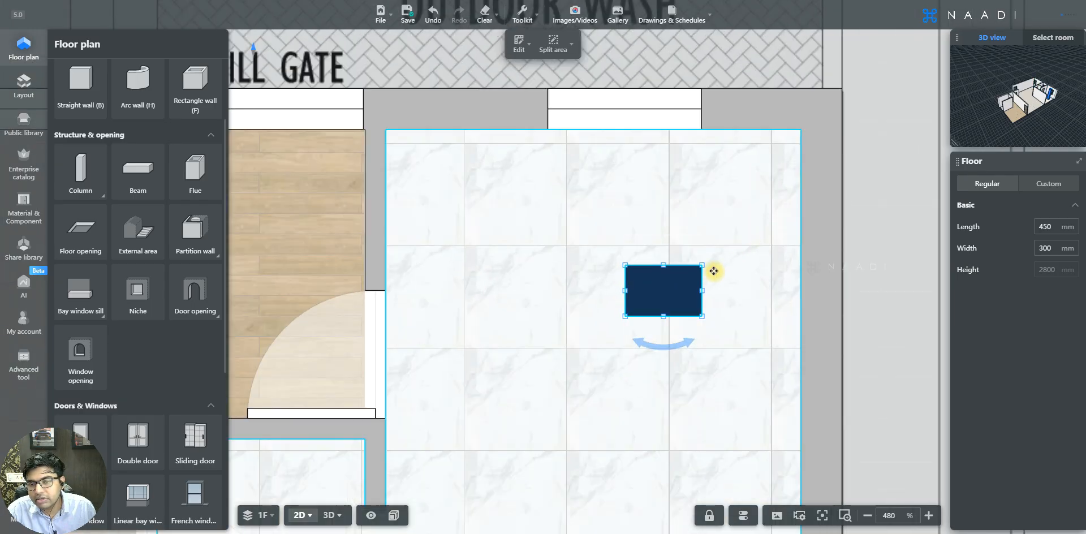
pyautogui.click(650, 284)
pyautogui.moveTo(733, 224); pyautogui.dragTo(833, 86)
pyautogui.moveTo(786, 161); pyautogui.dragTo(839, 80)
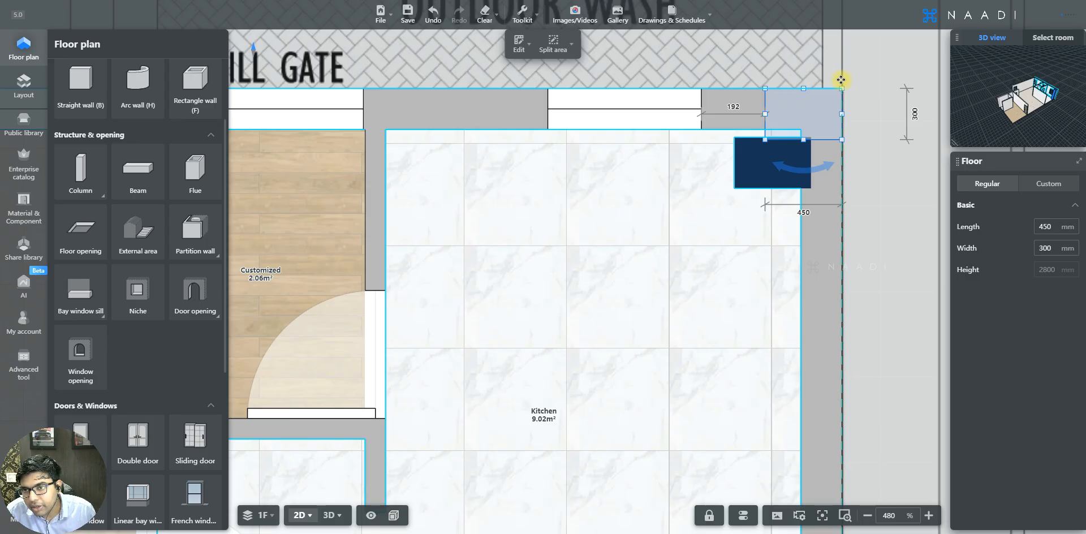
pyautogui.click(841, 80)
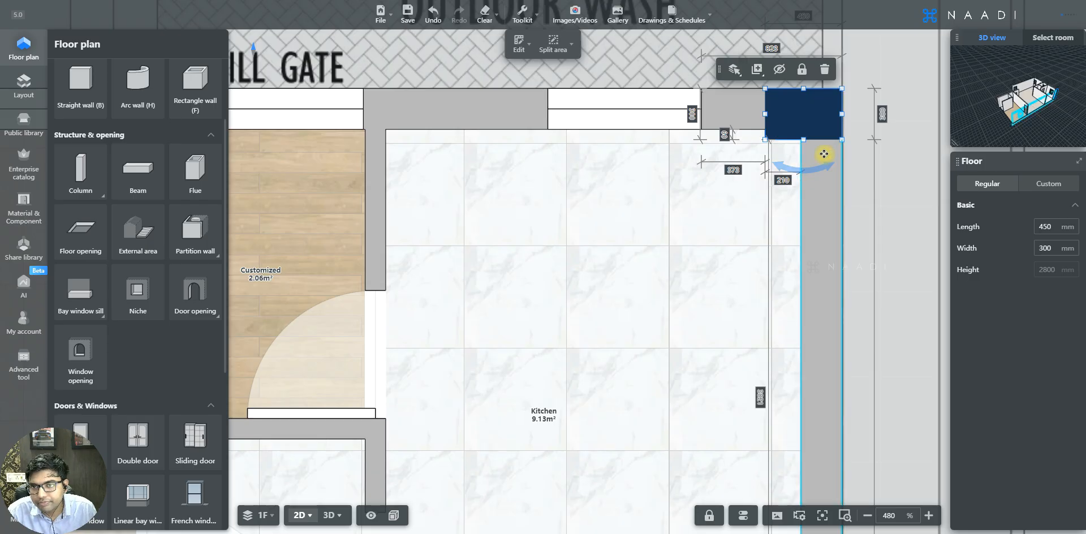
pyautogui.scroll(-1, 824, 153)
pyautogui.scroll(-5, 824, 152)
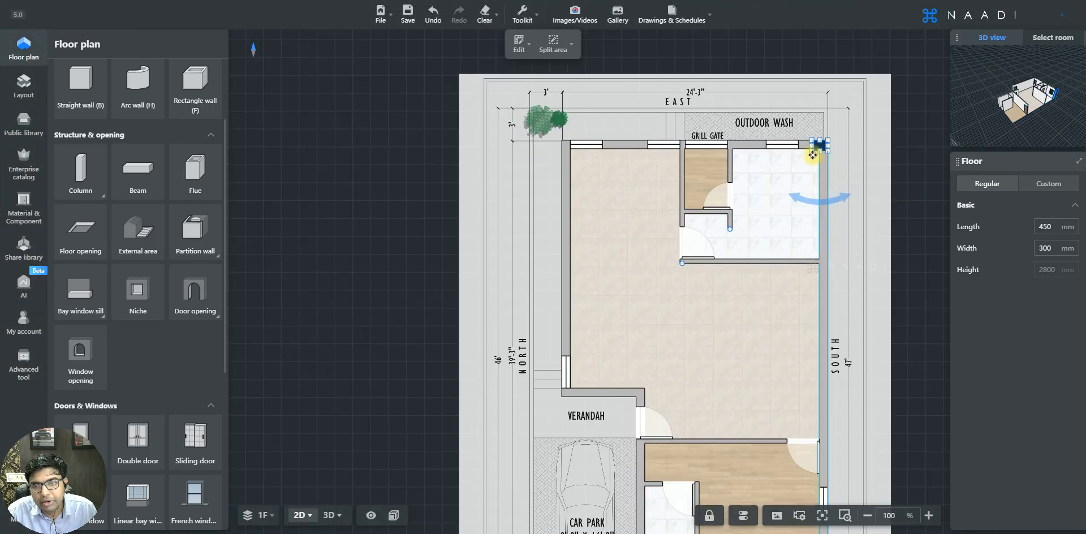
pyautogui.click(813, 155)
pyautogui.scroll(4, 814, 158)
pyautogui.scroll(2, 815, 158)
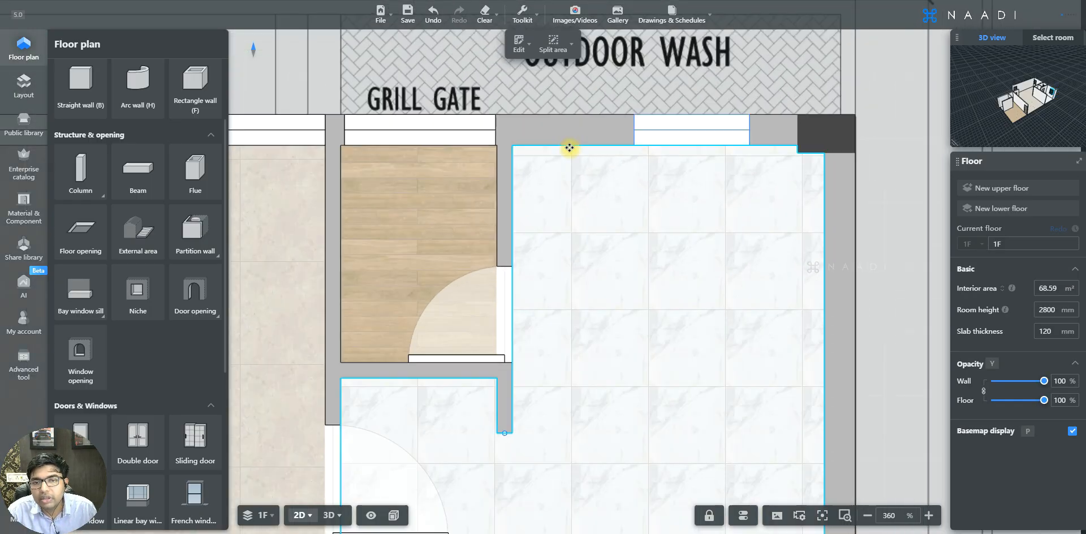
# Place a 650 × 650 mm column inside the kitchen, then delete it
pyautogui.click(90, 174)
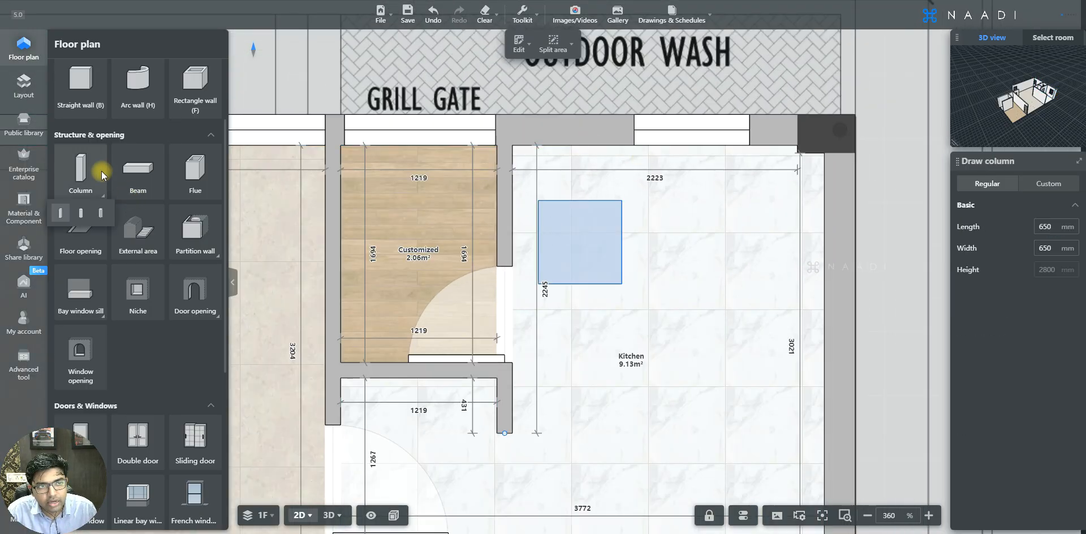
pyautogui.click(664, 258)
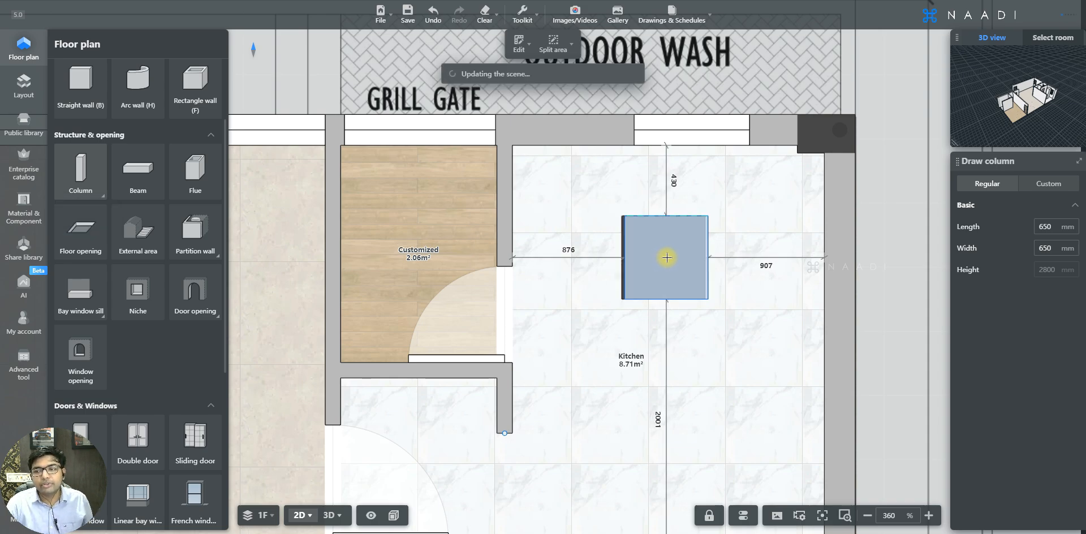
pyautogui.press('Escape')
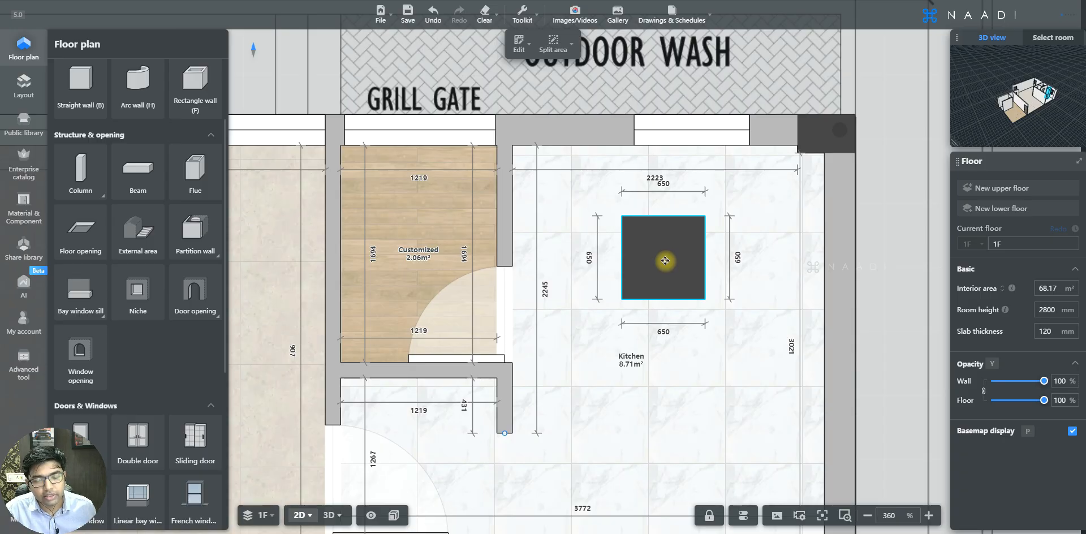
pyautogui.click(665, 260)
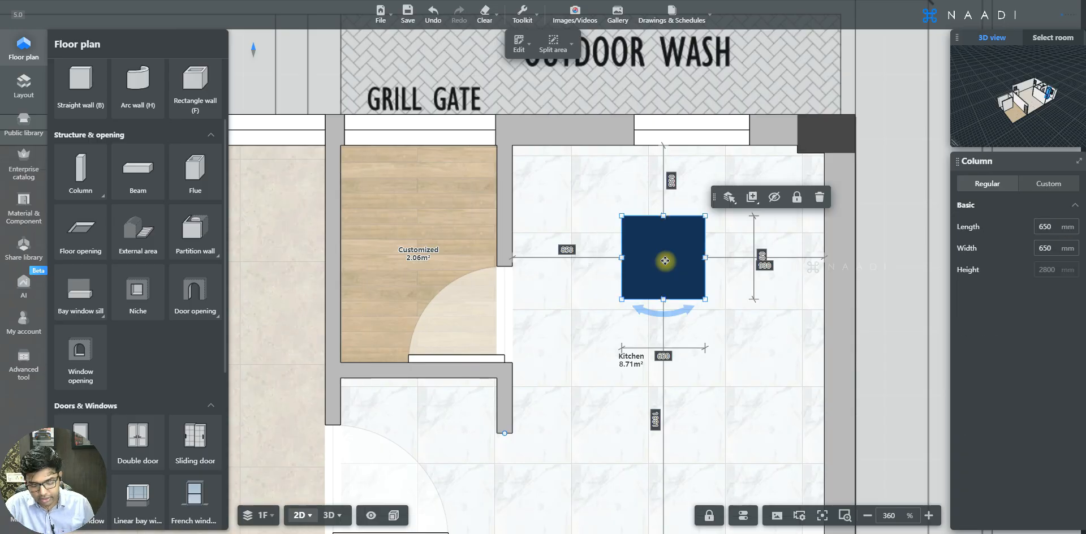
pyautogui.press('Delete')
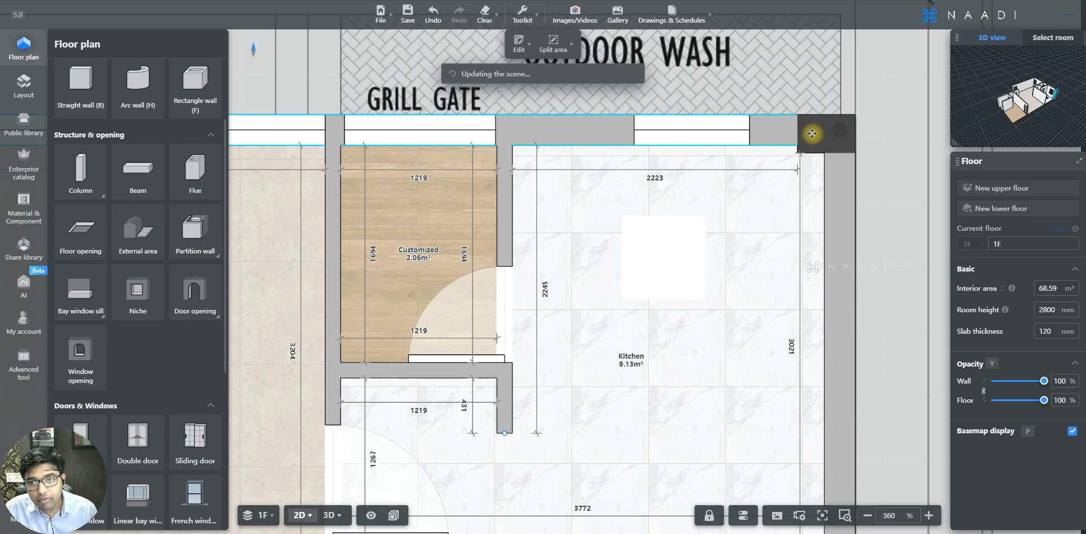
# Copy the 450 × 300 mm column at the kitchen's outer corner to the wall junction beside the grill-gate room
pyautogui.click(813, 133)
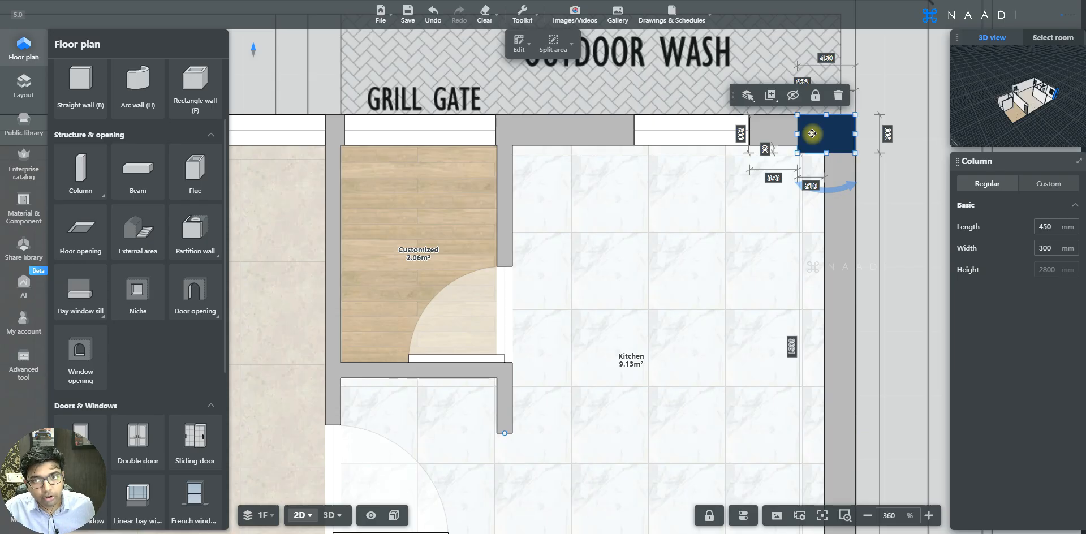
pyautogui.moveTo(773, 99)
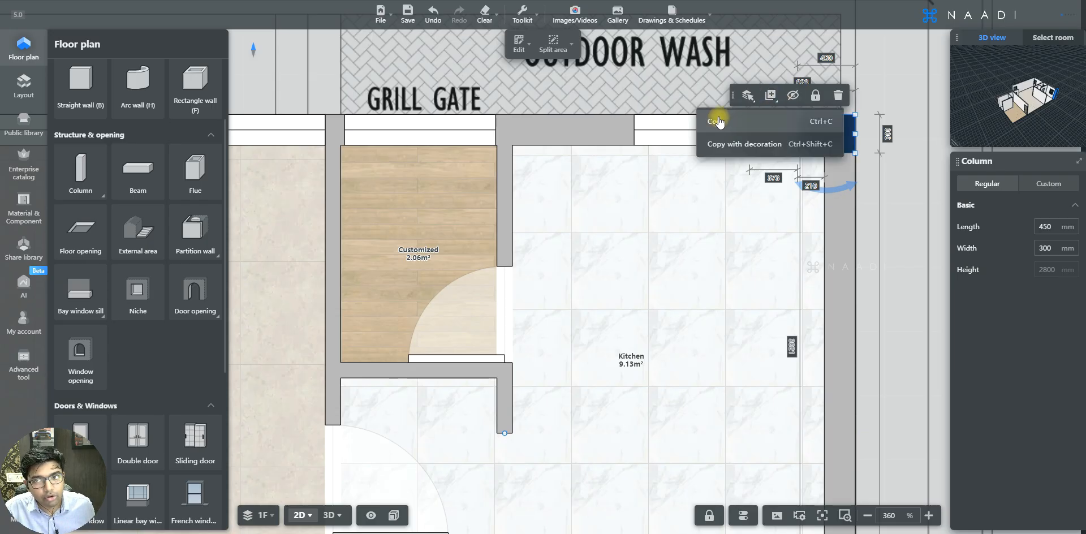
pyautogui.click(767, 121)
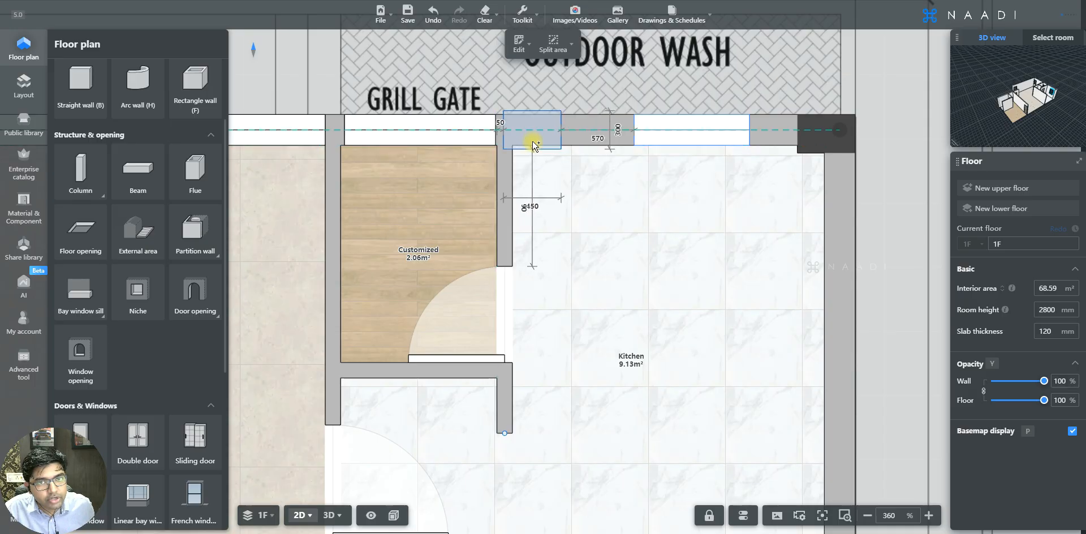
pyautogui.click(528, 145)
# Place further column copies where the kitchen's lower wall meets the south wall and at the bedroom's outer corner by the front lawn
pyautogui.scroll(-5, 566, 161)
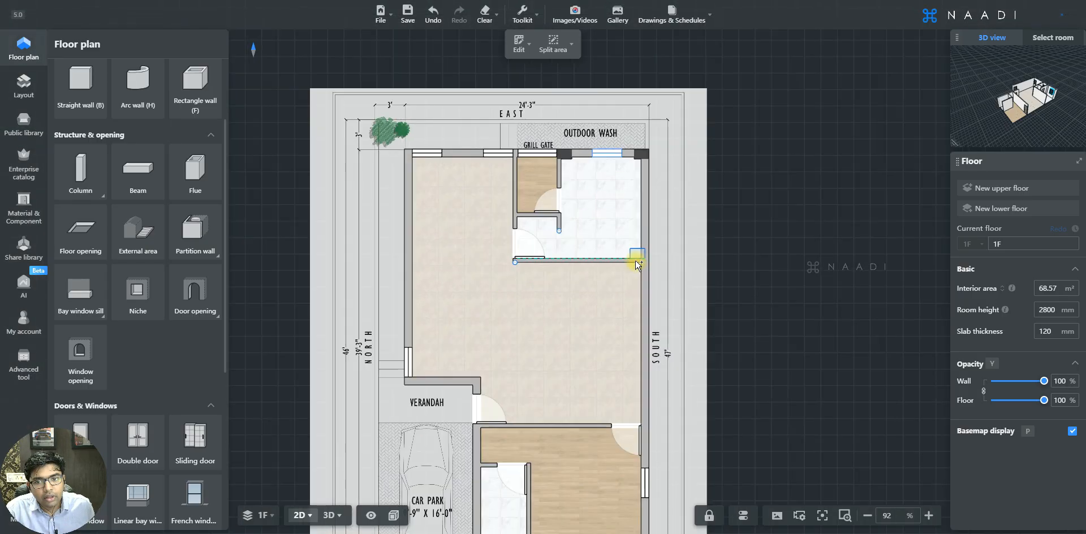
pyautogui.scroll(3, 635, 261)
pyautogui.scroll(6, 636, 264)
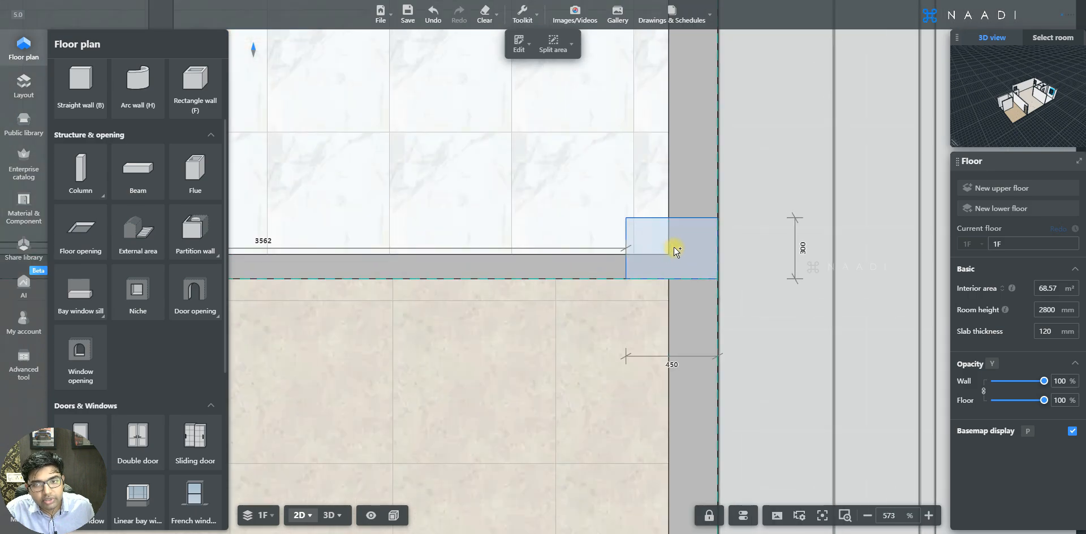
pyautogui.click(677, 252)
pyautogui.scroll(-9, 667, 252)
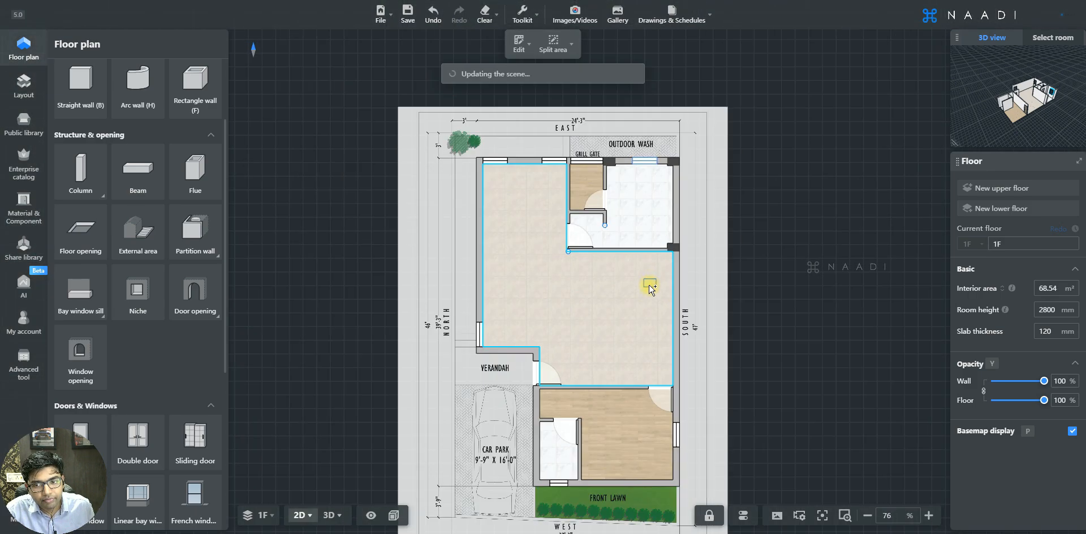
pyautogui.scroll(3, 663, 440)
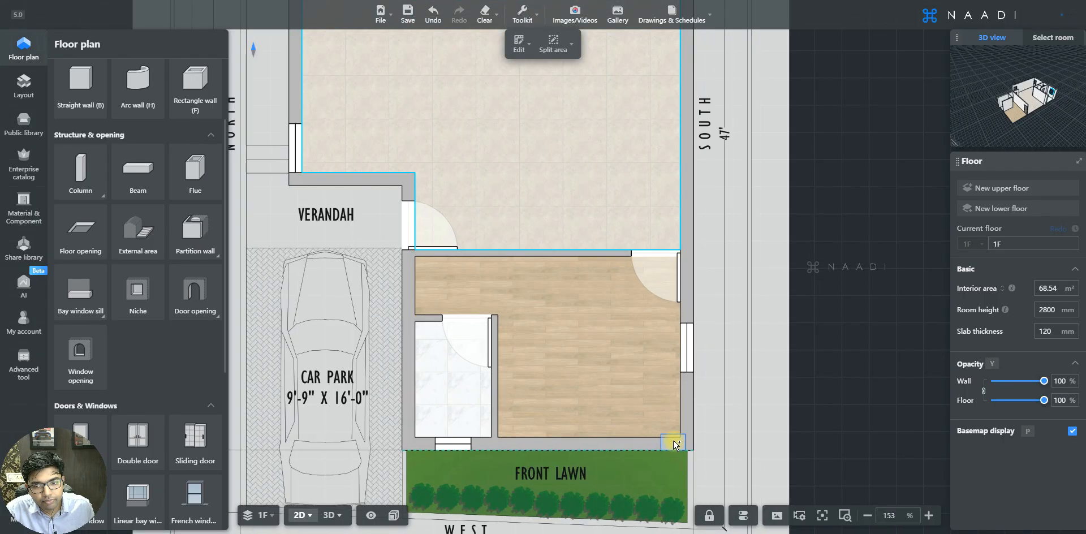
pyautogui.scroll(3, 674, 441)
pyautogui.scroll(-6, 684, 443)
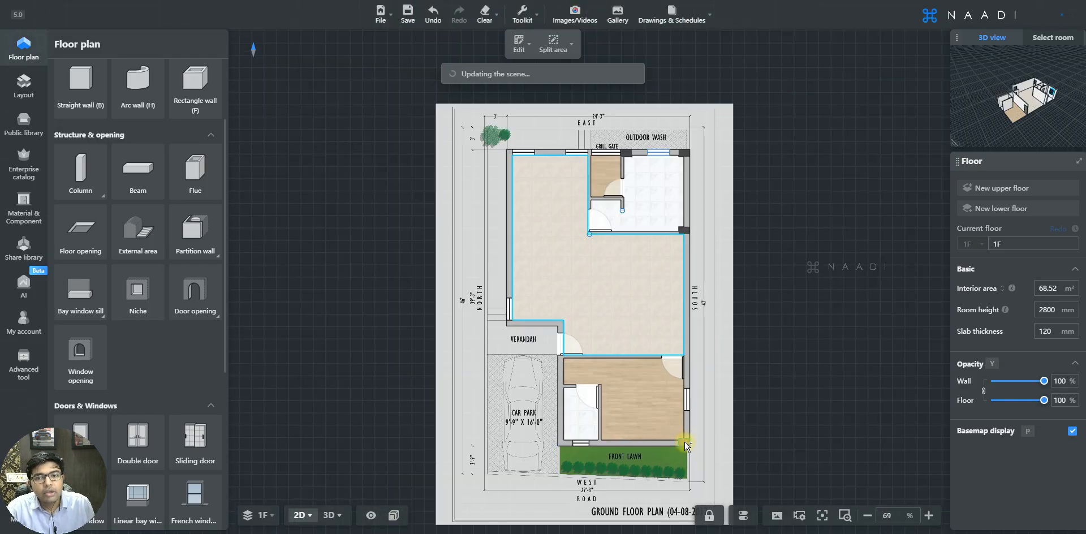
pyautogui.scroll(2, 672, 368)
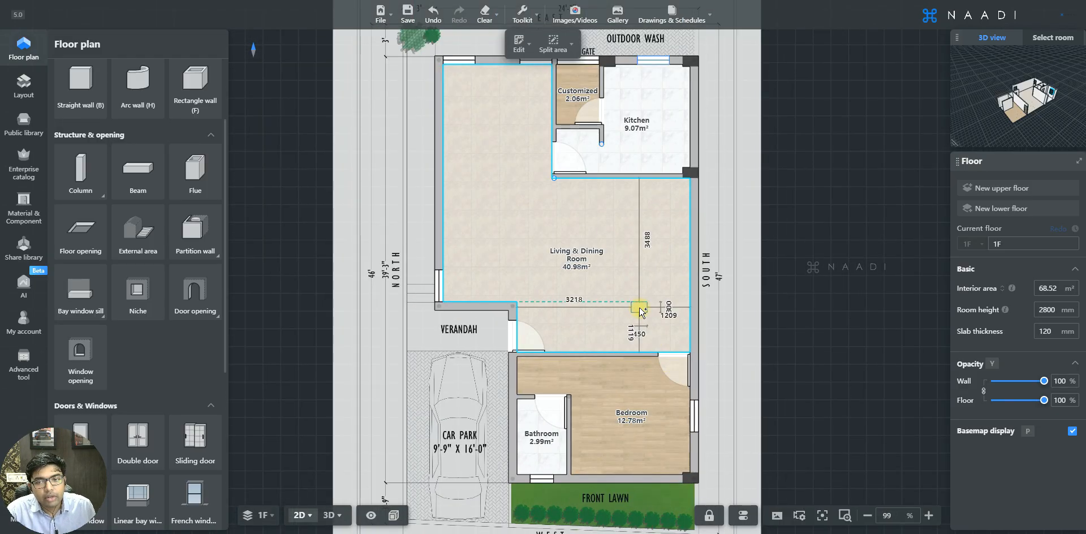
pyautogui.rightClick(639, 308)
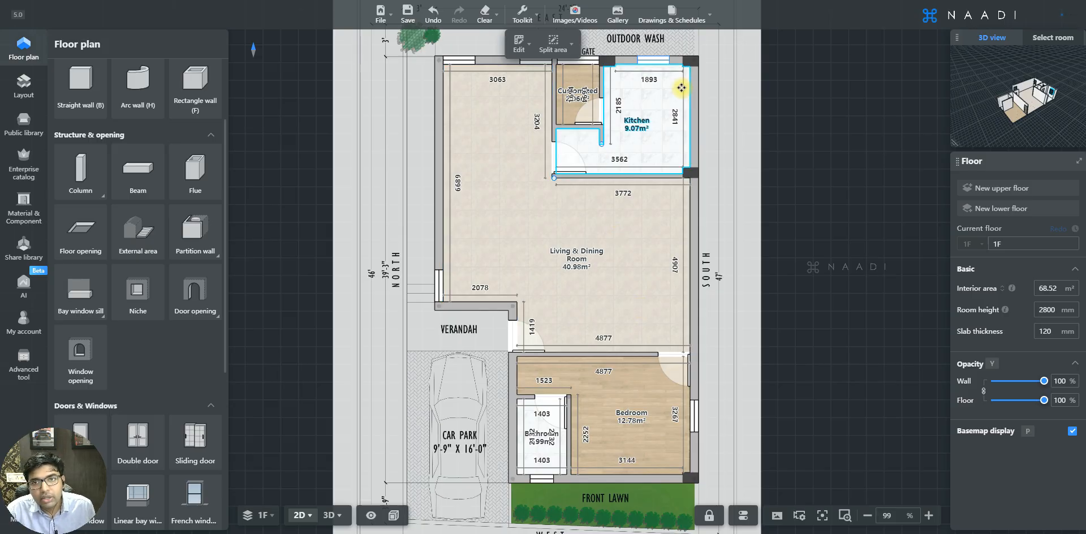
# Remove the columns from the kitchen and bedroom walls, including the one at the kitchen's outer corner
pyautogui.scroll(4, 686, 78)
pyautogui.scroll(-3, 635, 391)
pyautogui.scroll(3, 621, 288)
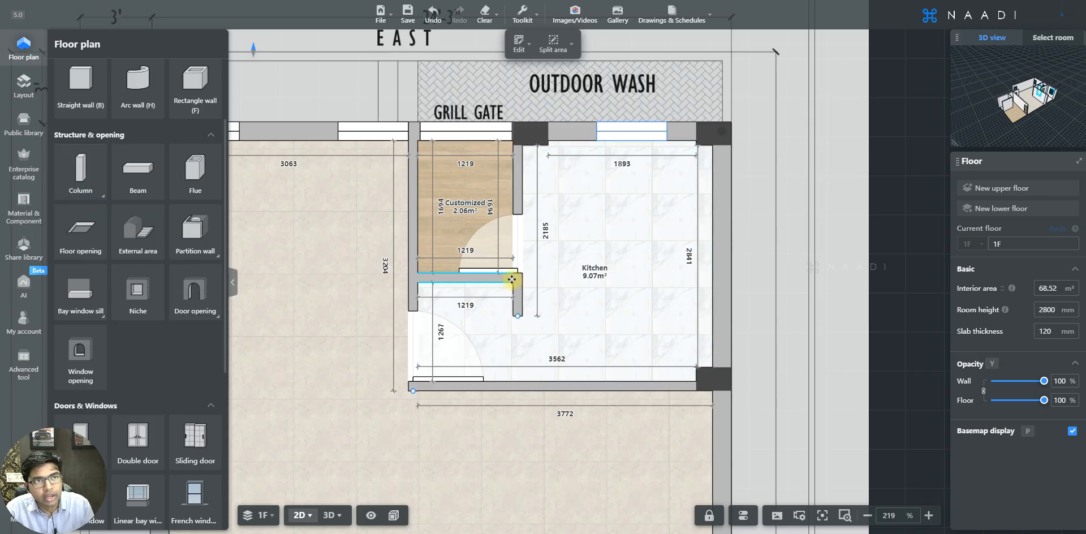
pyautogui.click(713, 138)
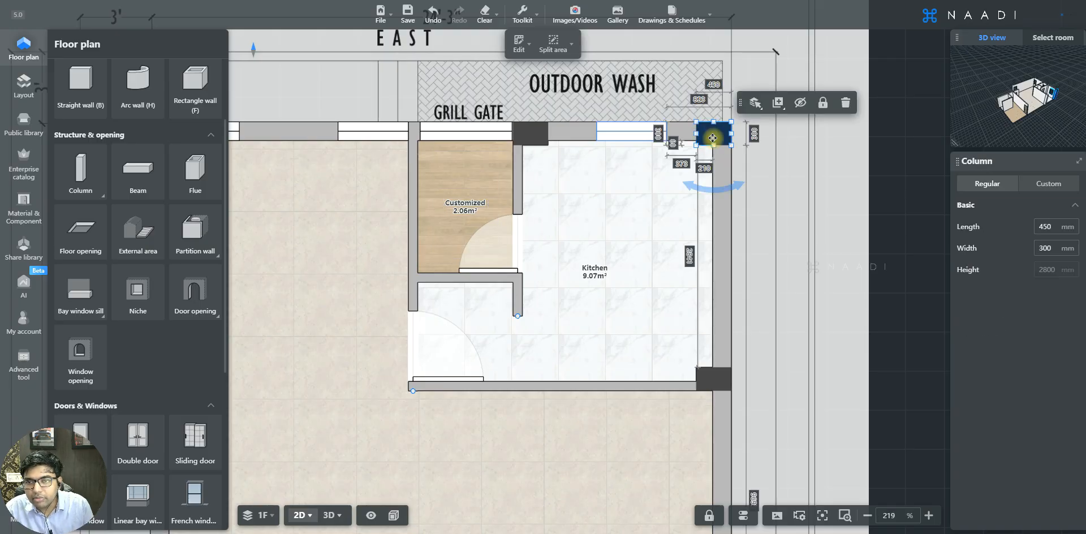
pyautogui.click(778, 102)
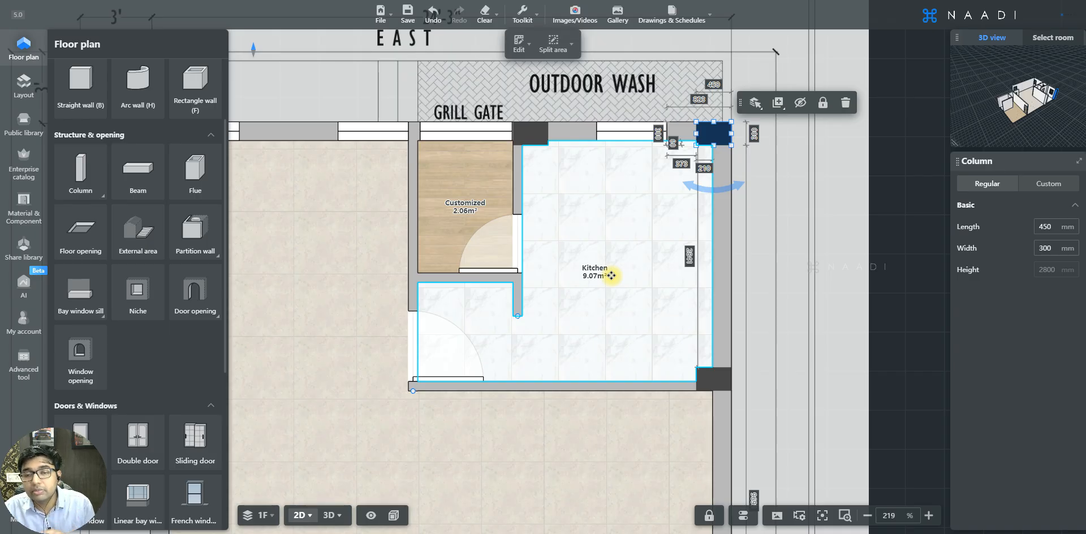
pyautogui.scroll(-4, 611, 275)
pyautogui.press('Escape')
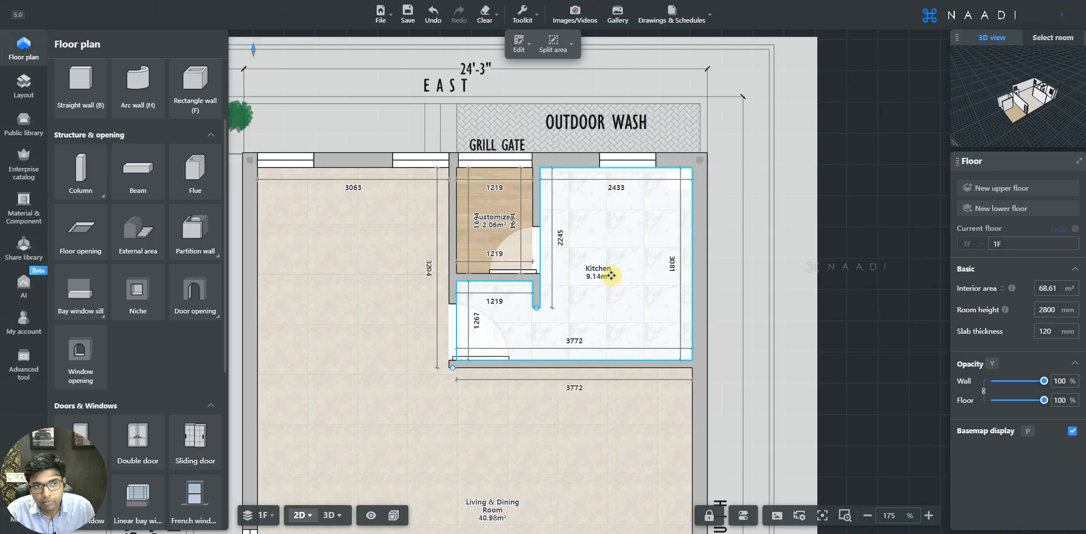
# Draw a 300 mm wide, 450 mm high centre-aligned ceiling beam from the verandah wall corner across the living and dining room to the south wall
pyautogui.scroll(-4, 616, 273)
pyautogui.scroll(5, 569, 470)
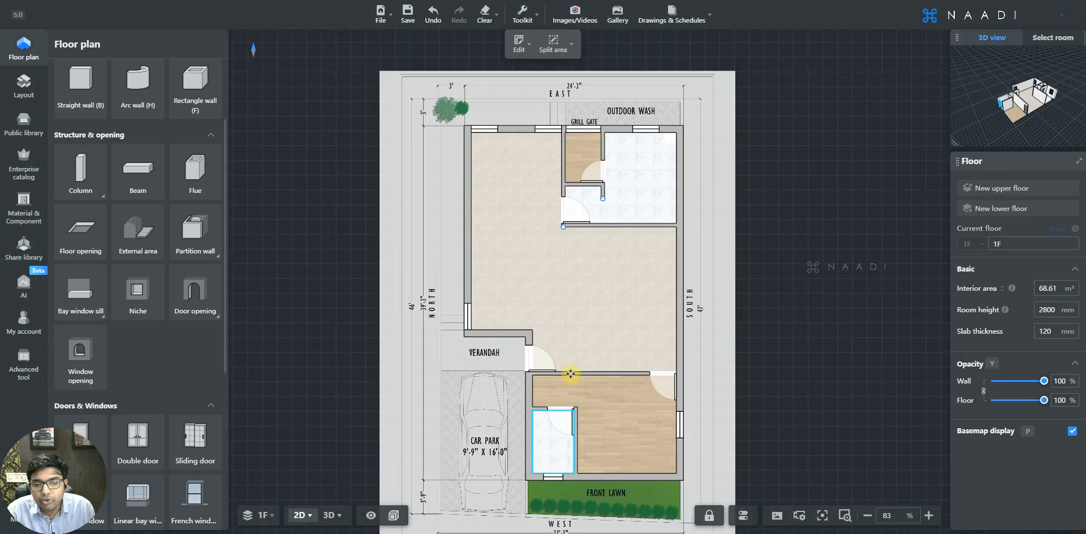
pyautogui.click(138, 170)
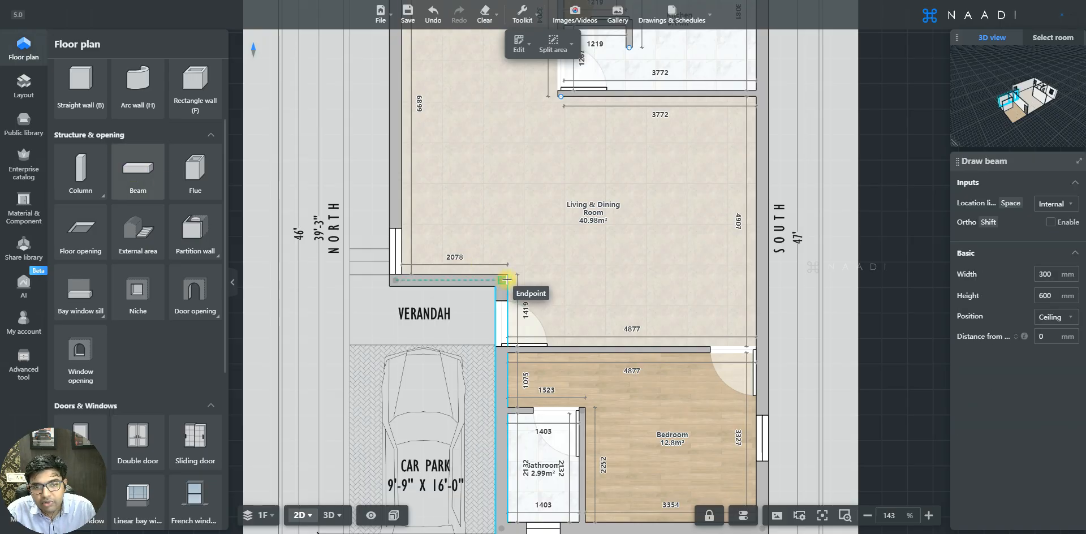
pyautogui.click(507, 283)
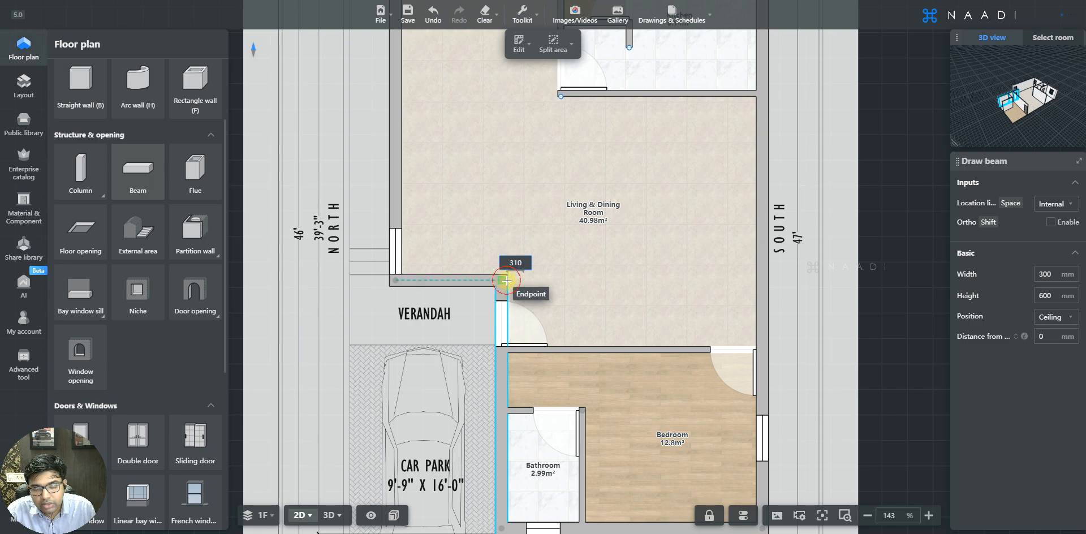
pyautogui.scroll(2, 517, 262)
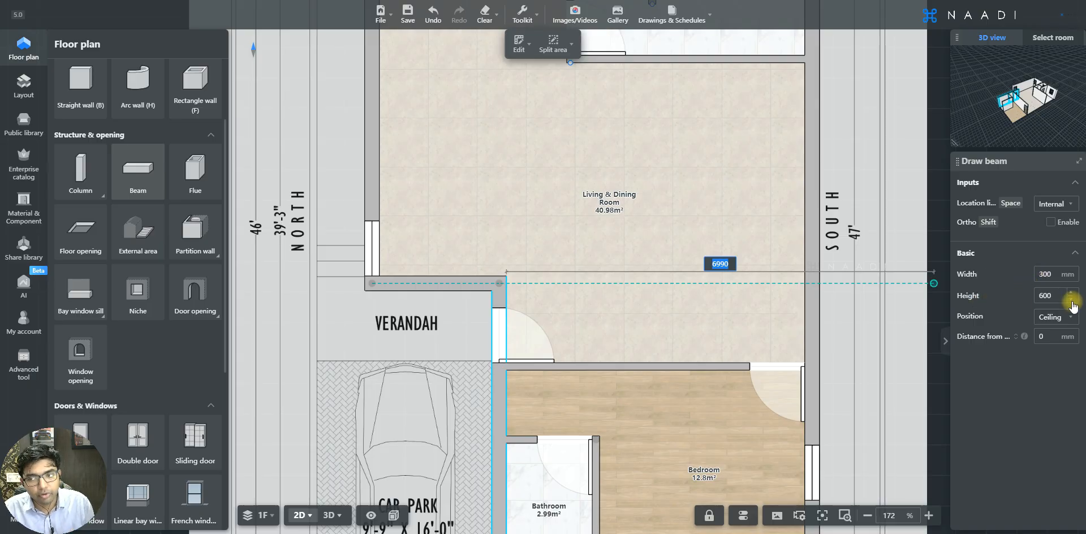
pyautogui.click(1051, 295)
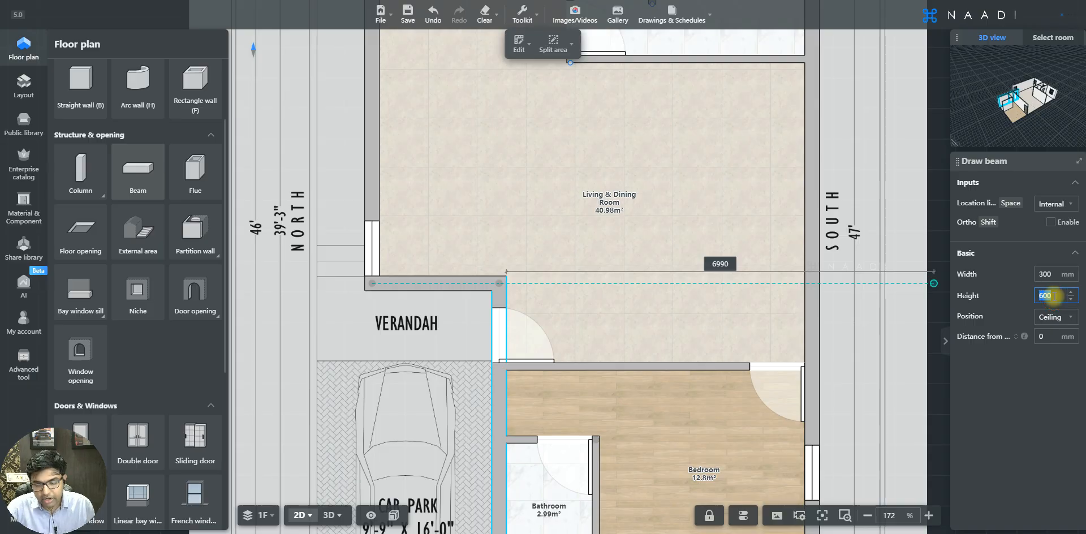
pyautogui.press('Return')
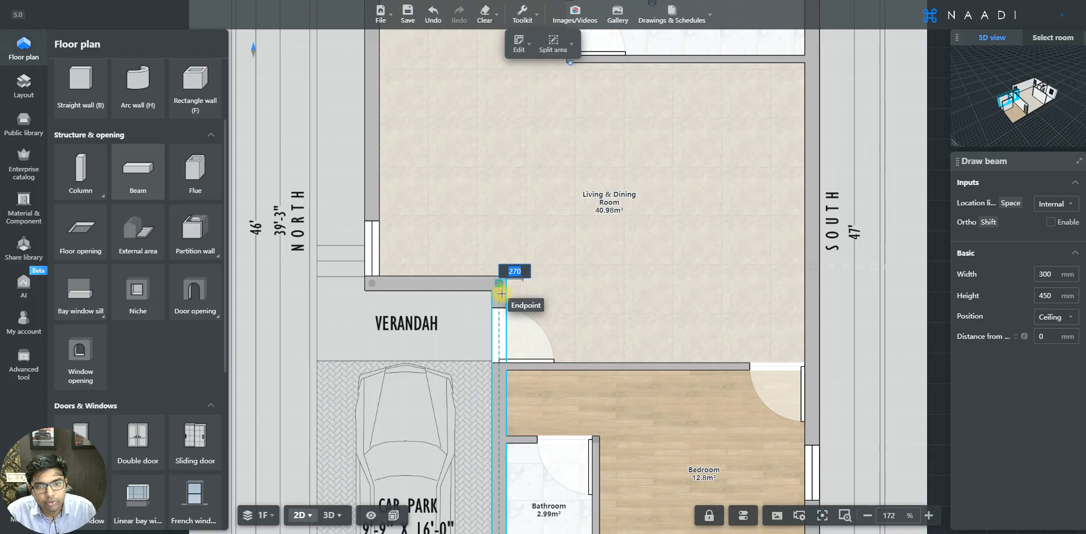
pyautogui.click(501, 289)
pyautogui.press('space')
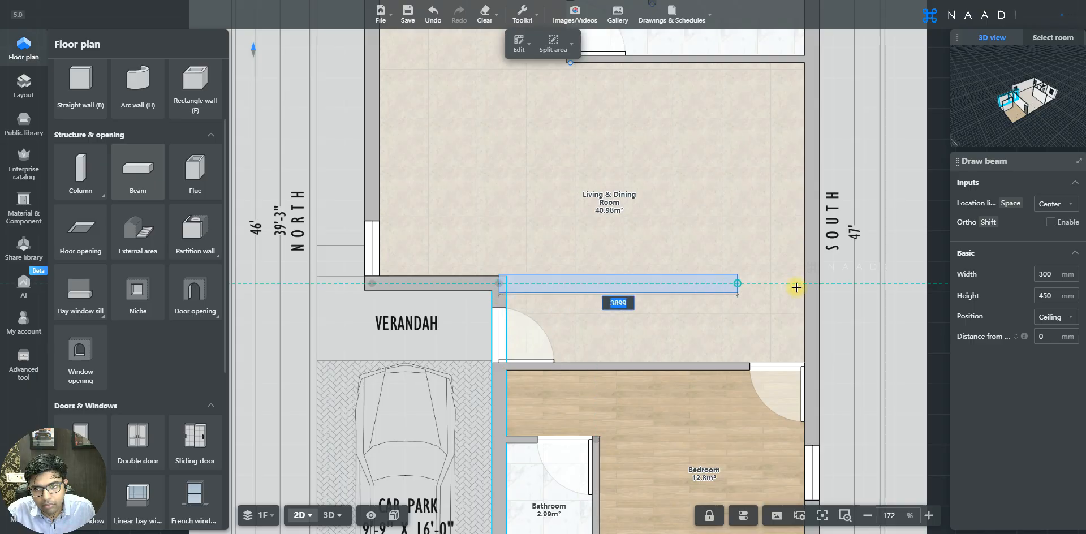
pyautogui.click(807, 287)
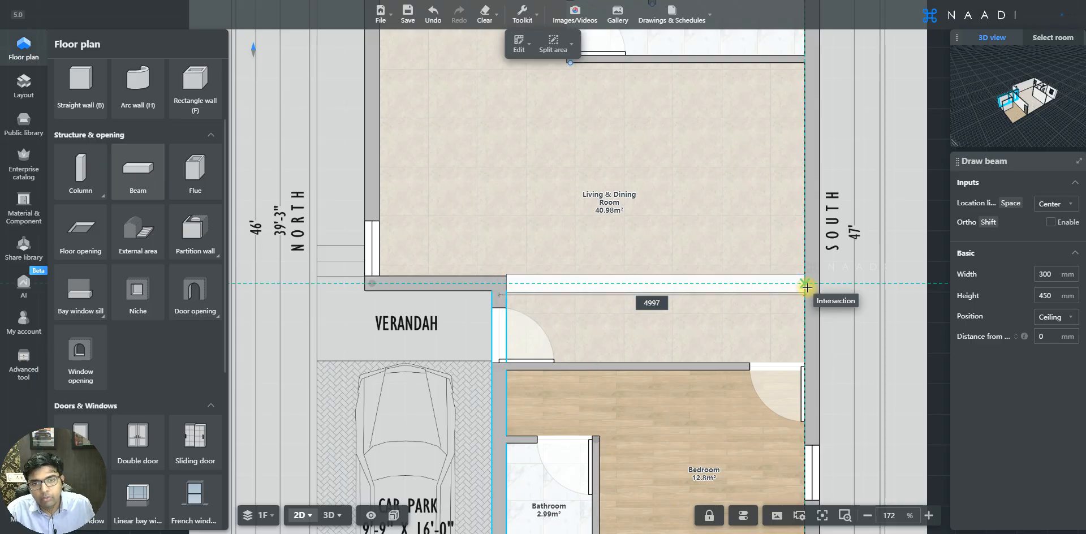
pyautogui.scroll(1, 714, 305)
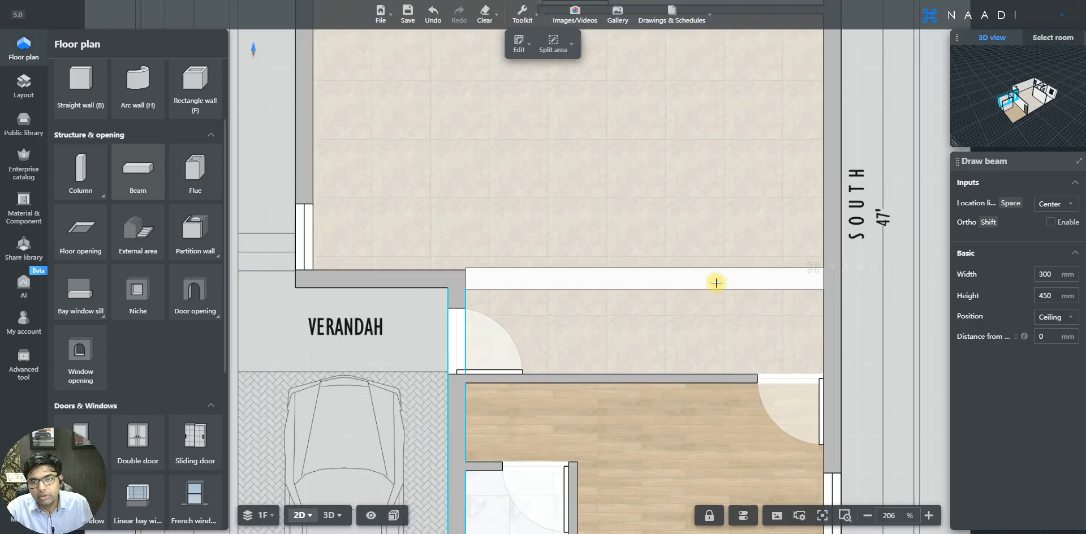
pyautogui.scroll(-3, 717, 272)
pyautogui.press('Escape')
# Copy the beam and place the duplicate parallel to it in the living and dining room, just below the kitchen wall
pyautogui.click(661, 282)
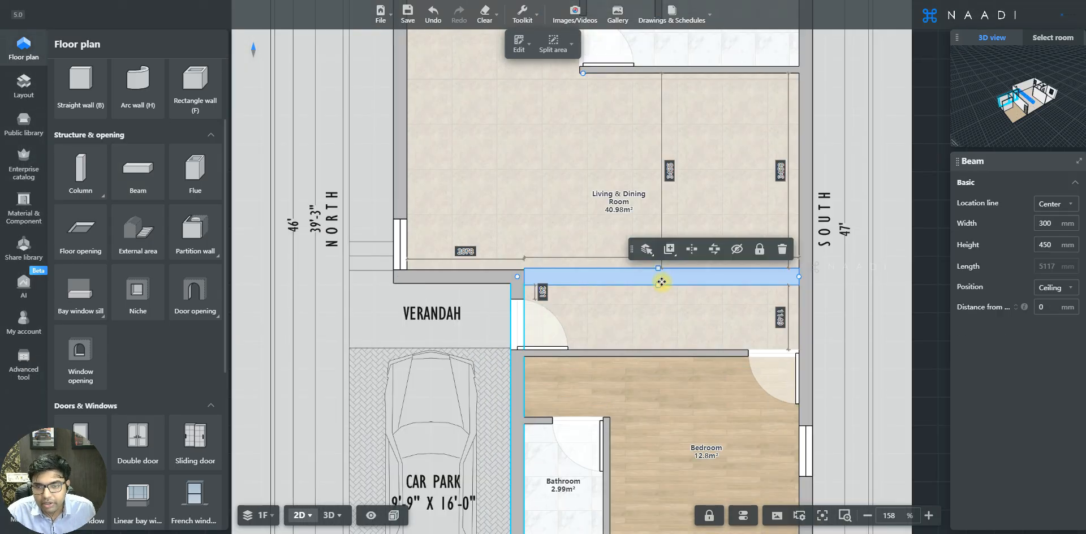
pyautogui.scroll(-1, 645, 316)
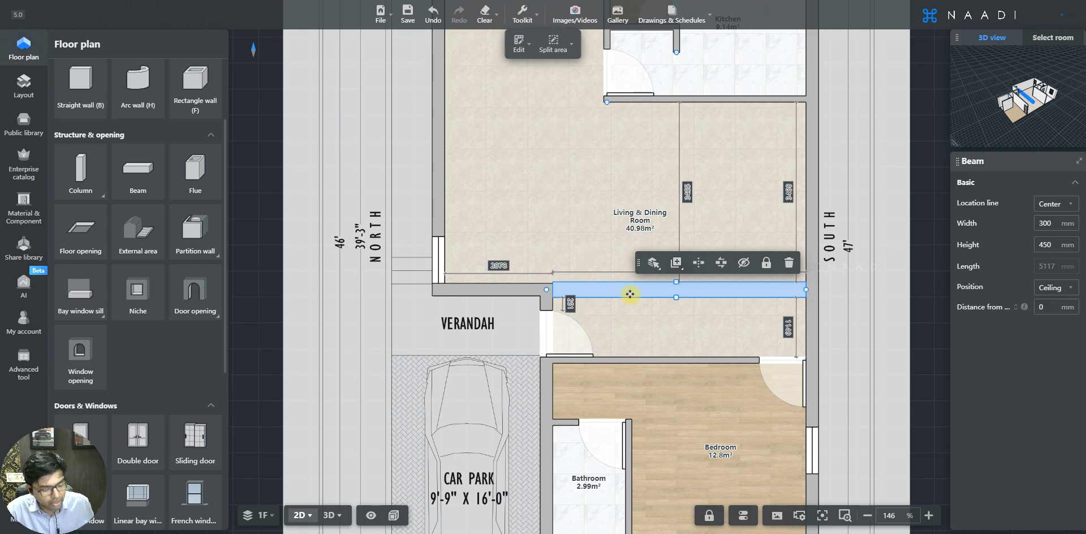
pyautogui.moveTo(629, 294); pyautogui.dragTo(641, 185)
pyautogui.scroll(-3, 616, 147)
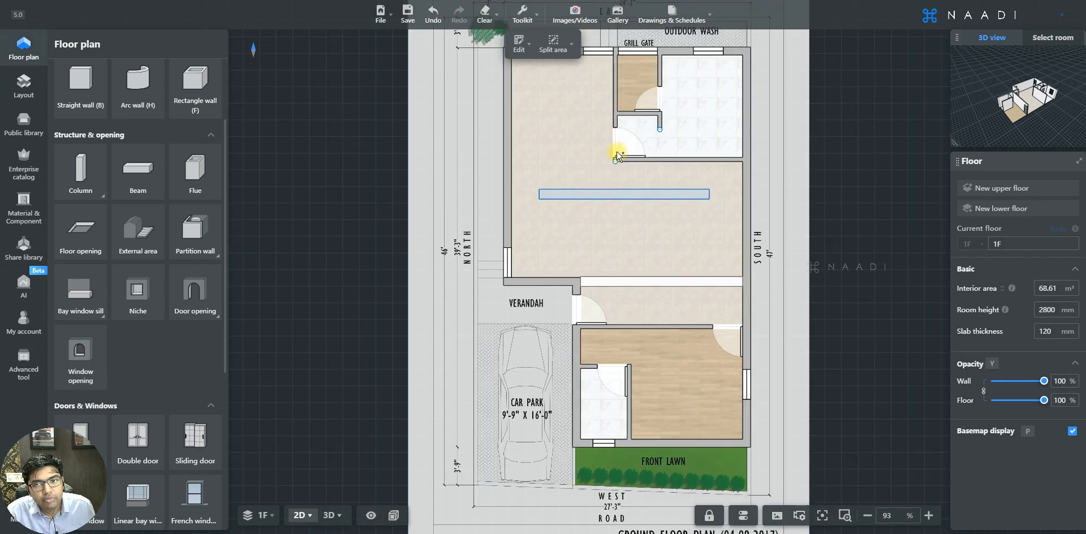
pyautogui.scroll(5, 614, 156)
pyautogui.moveTo(604, 205); pyautogui.dragTo(682, 213)
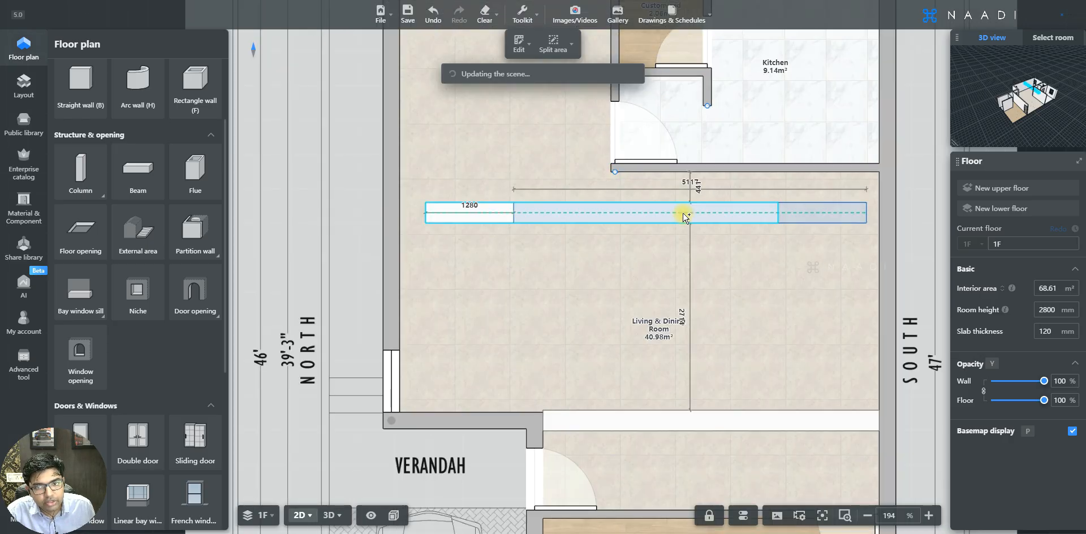
# Turn the copied beam perpendicular to the first, about 2390 mm long, and start it at the kitchen wall corner near the kitchen door
pyautogui.click(630, 210)
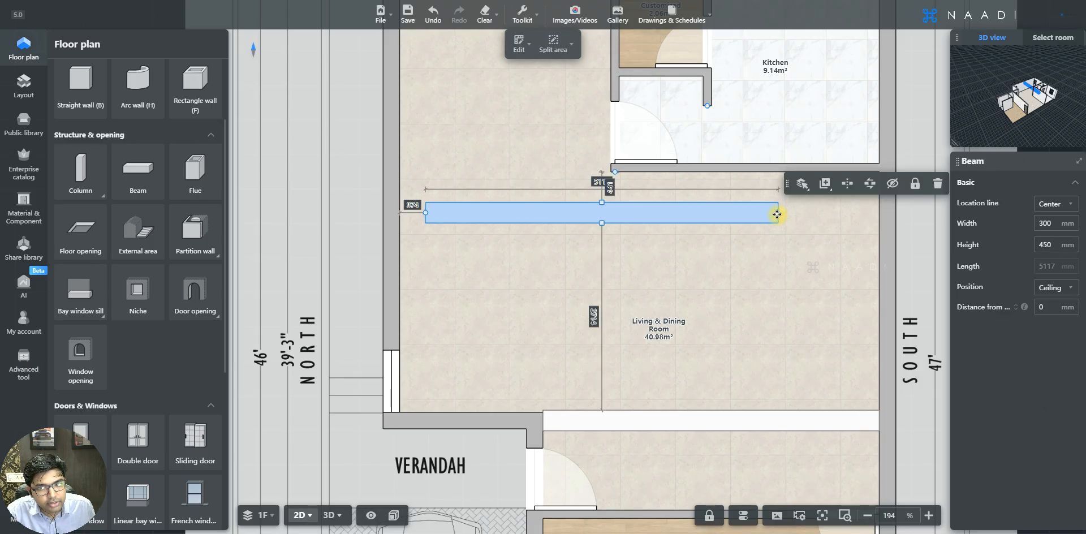
pyautogui.moveTo(777, 233); pyautogui.dragTo(426, 375)
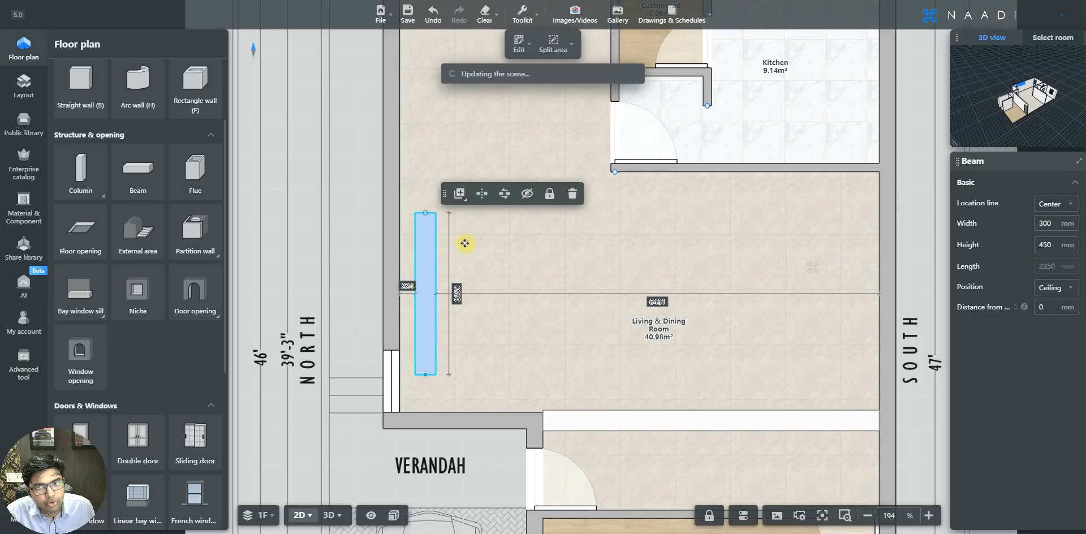
pyautogui.moveTo(605, 224); pyautogui.dragTo(674, 198)
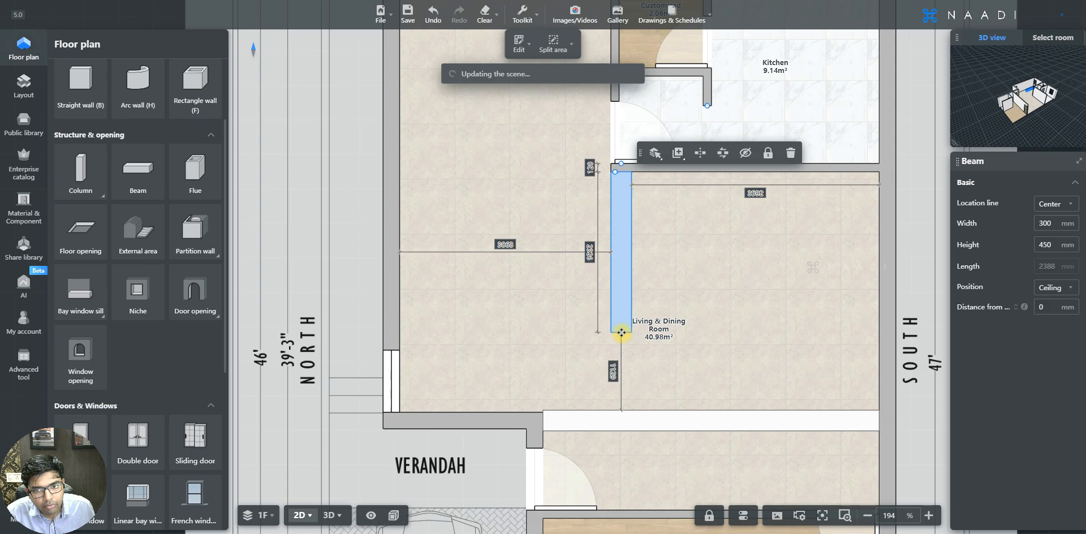
# Extend the perpendicular beam from the kitchen wall corner to the first beam, making it about 3670 mm long
pyautogui.click(622, 333)
pyautogui.moveTo(619, 363); pyautogui.dragTo(621, 415)
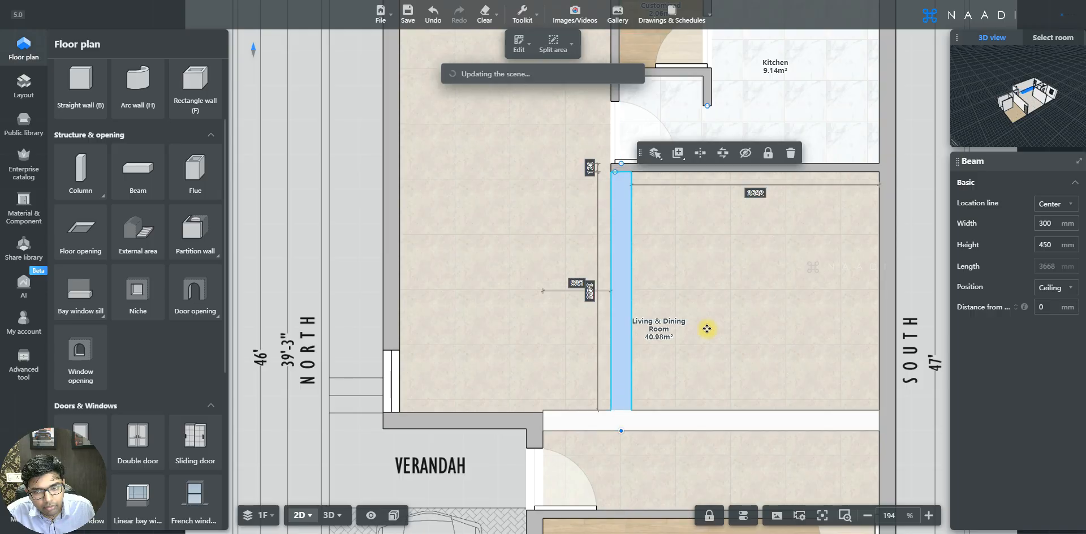
pyautogui.scroll(-5, 616, 281)
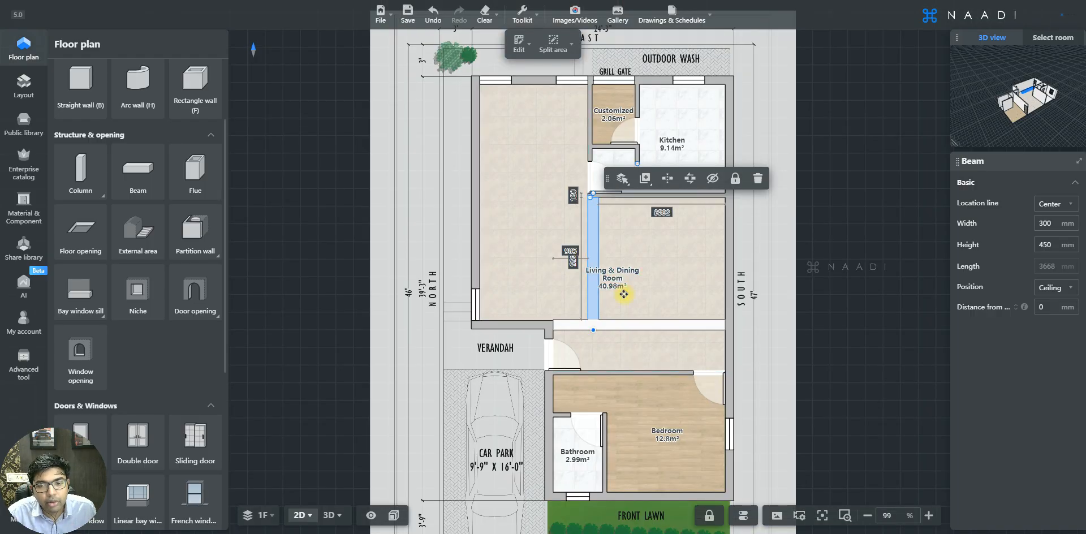
pyautogui.scroll(4, 623, 295)
pyautogui.scroll(-3, 623, 294)
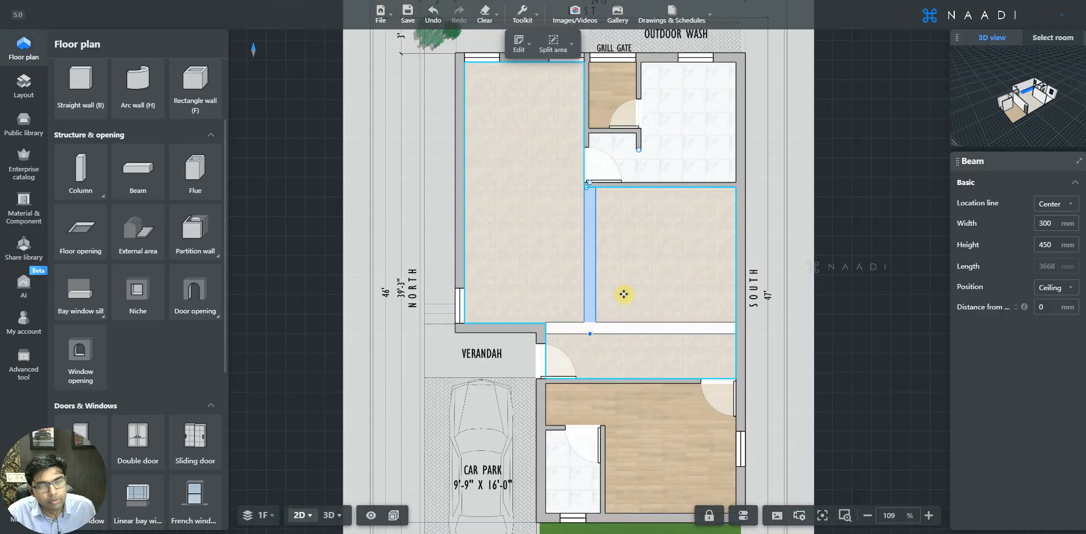
pyautogui.scroll(2, 624, 294)
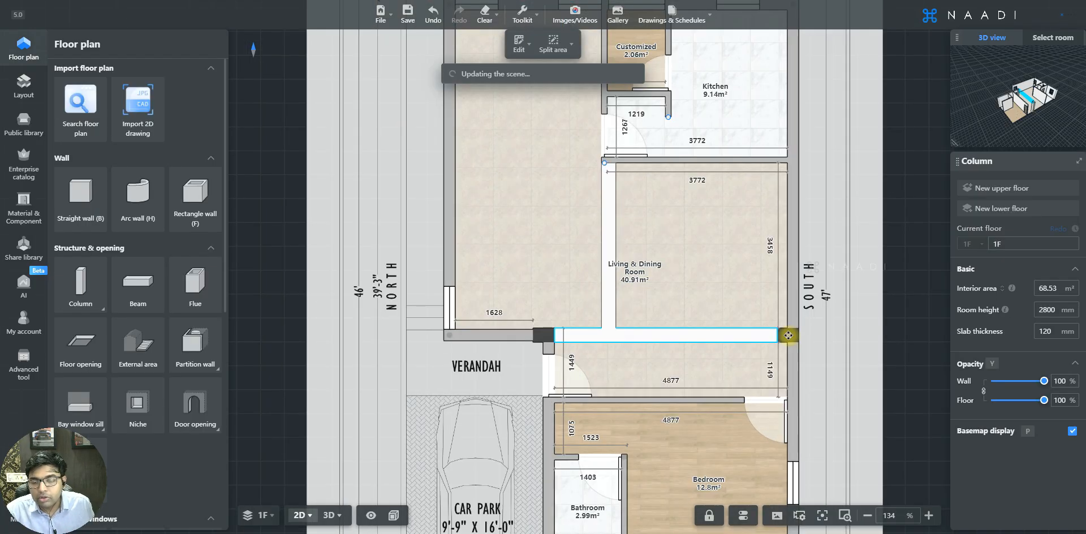
# Place a column at the first beam's end on the south wall and examine the structure in the 3D view
pyautogui.click(788, 335)
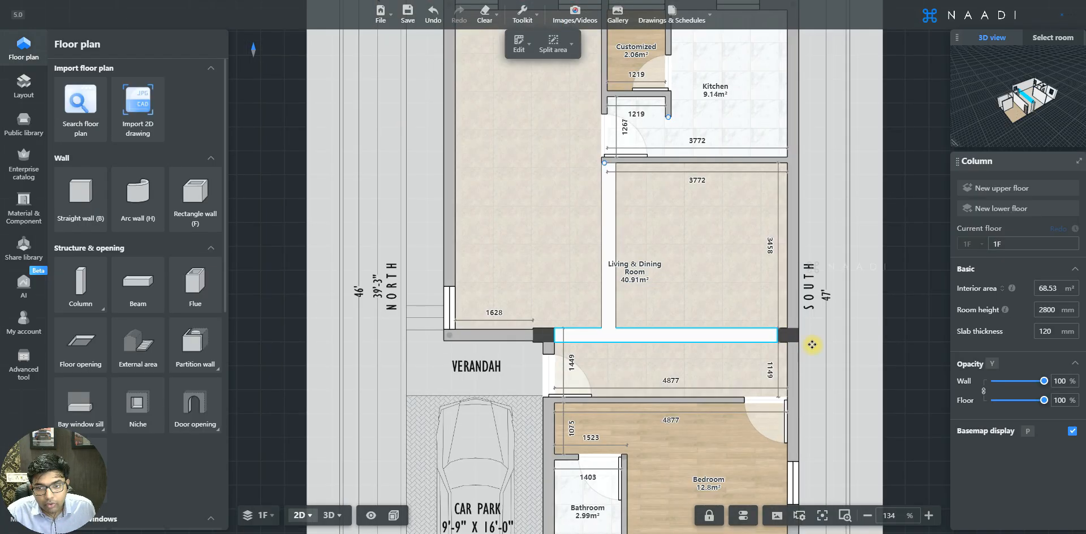
pyautogui.press('3')
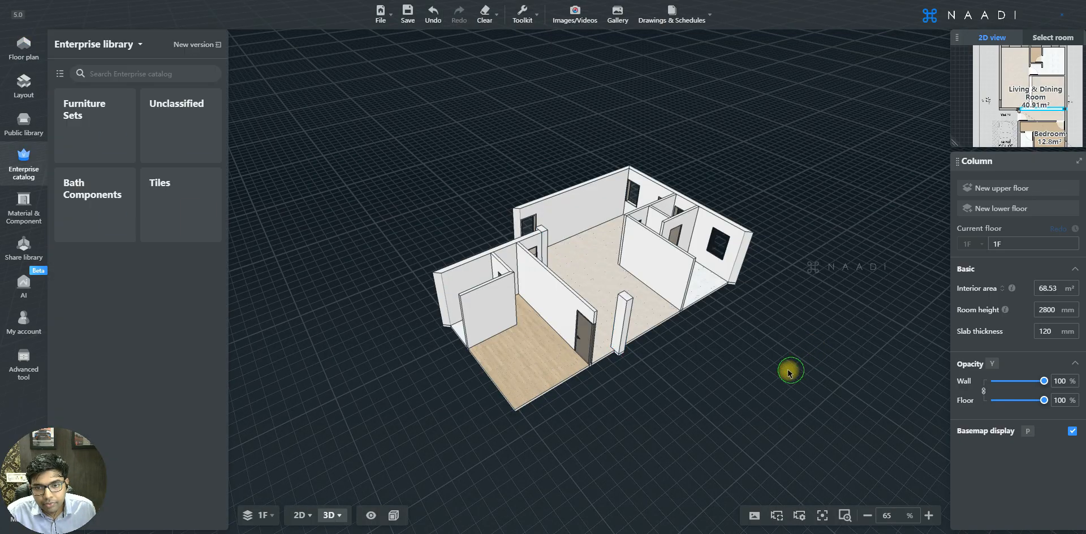
pyautogui.moveTo(720, 383); pyautogui.dragTo(515, 344)
pyautogui.scroll(5, 497, 313)
pyautogui.scroll(2, 529, 366)
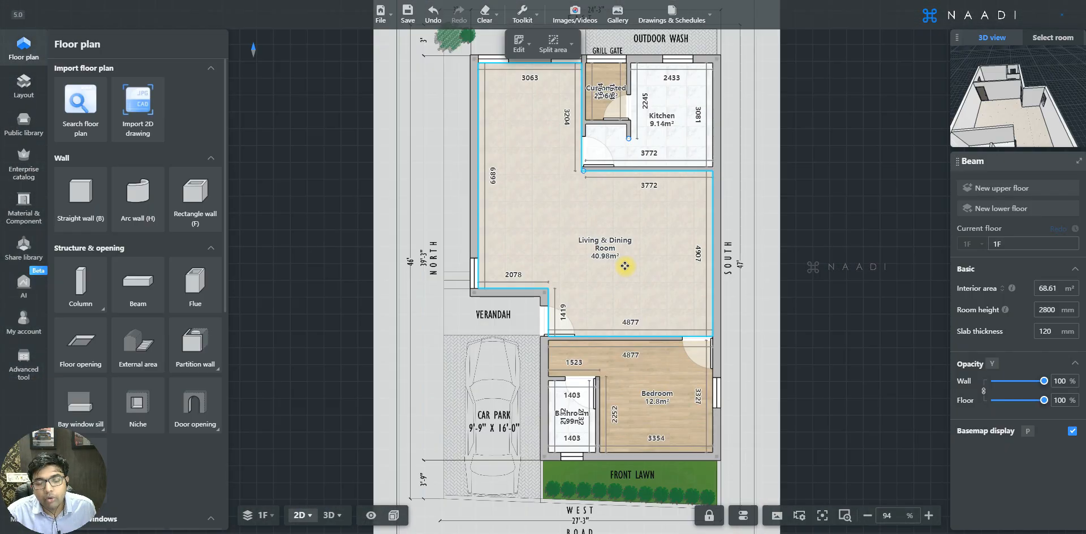
# Hide the basemap under the ground floor plan
pyautogui.scroll(-2, 623, 266)
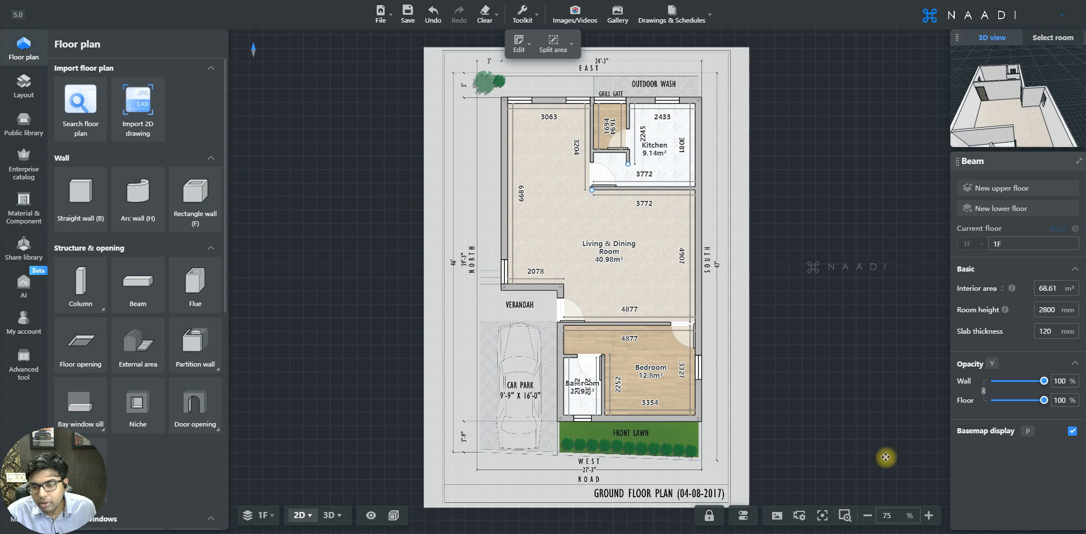
pyautogui.click(778, 517)
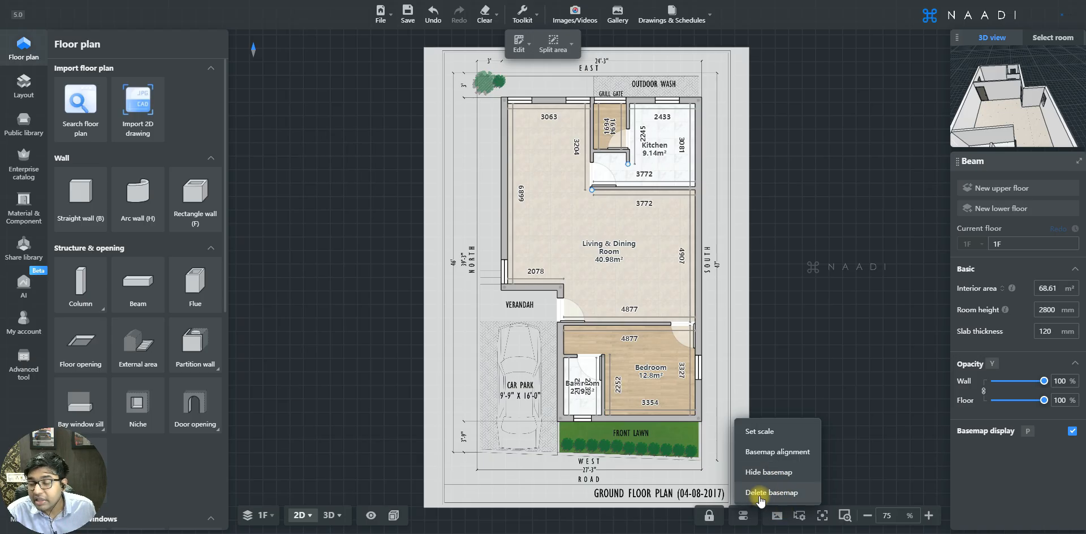
pyautogui.click(788, 474)
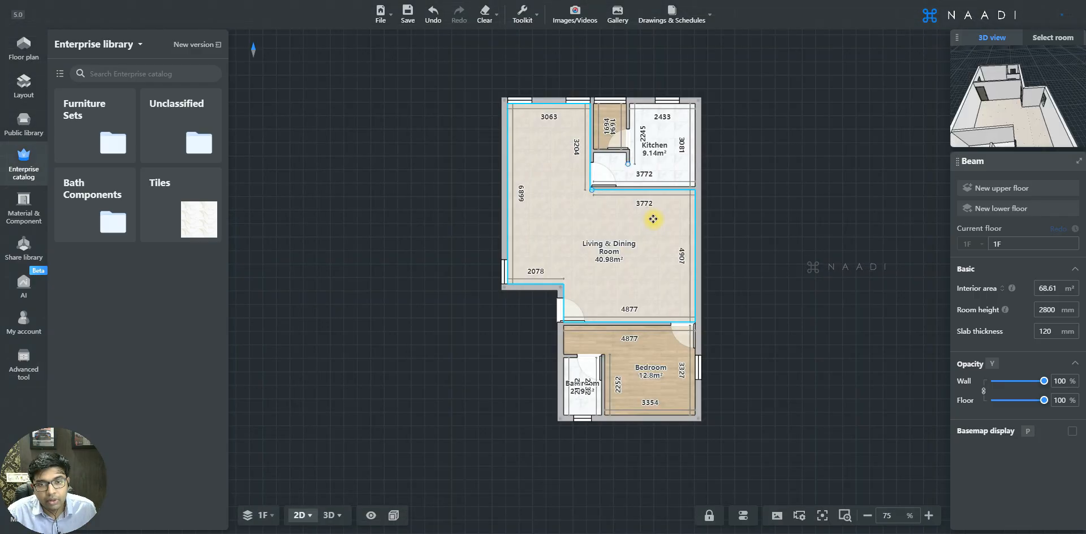
# Return to the floor plan tools in the 2D view and start a floor opening
pyautogui.scroll(4, 586, 168)
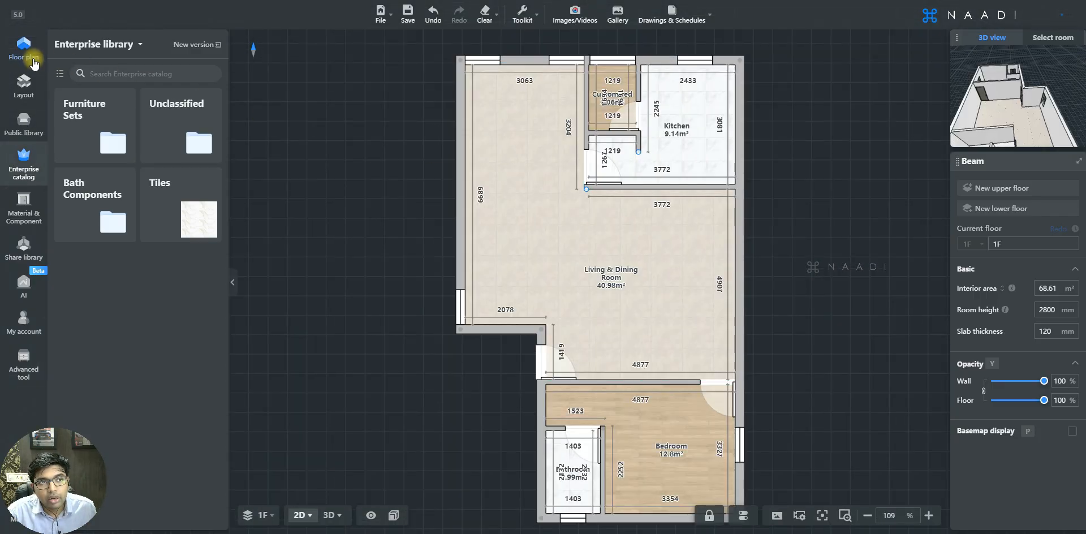
pyautogui.click(24, 50)
pyautogui.click(604, 275)
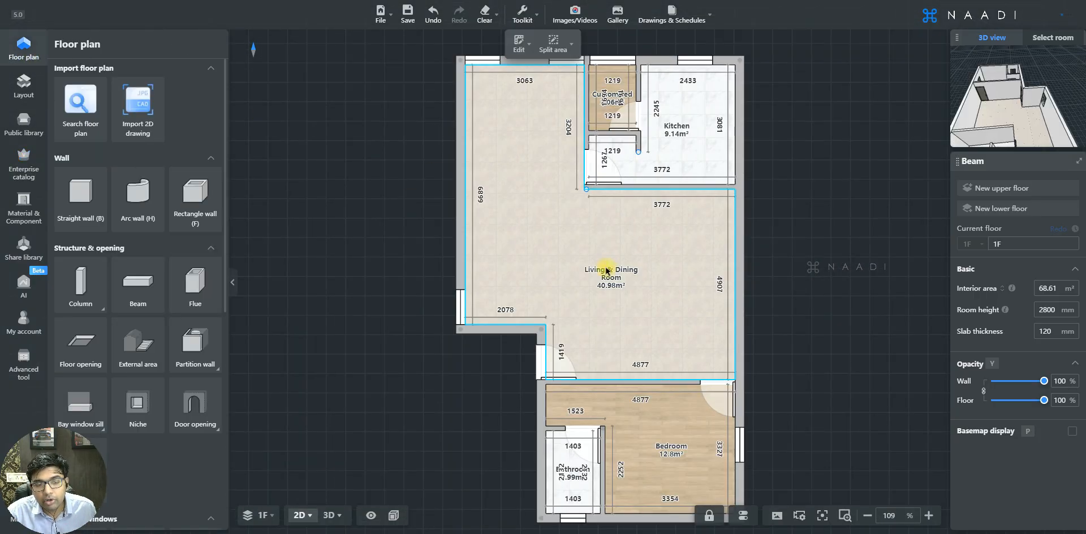
pyautogui.scroll(4, 586, 260)
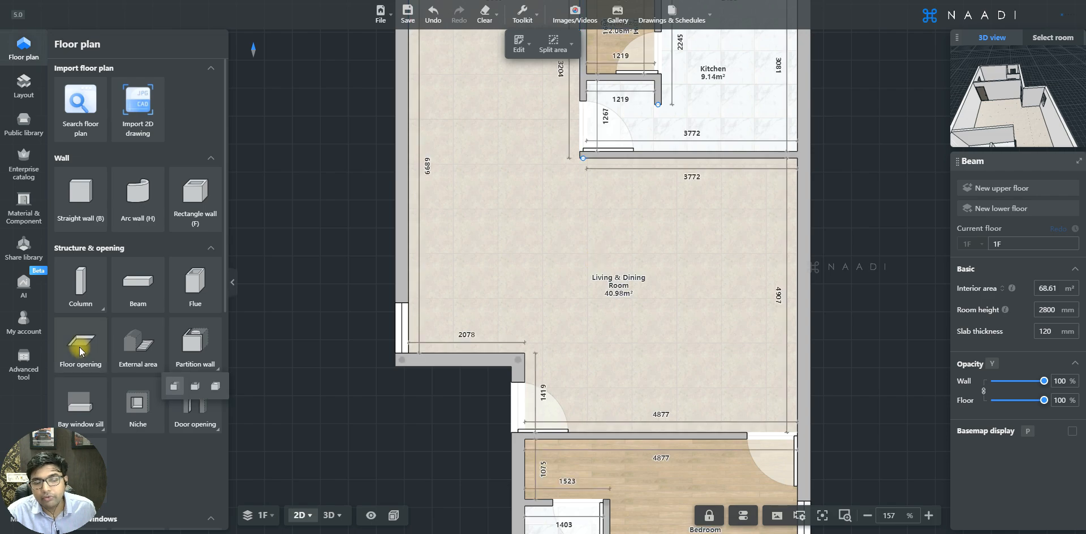
pyautogui.scroll(-3, 359, 393)
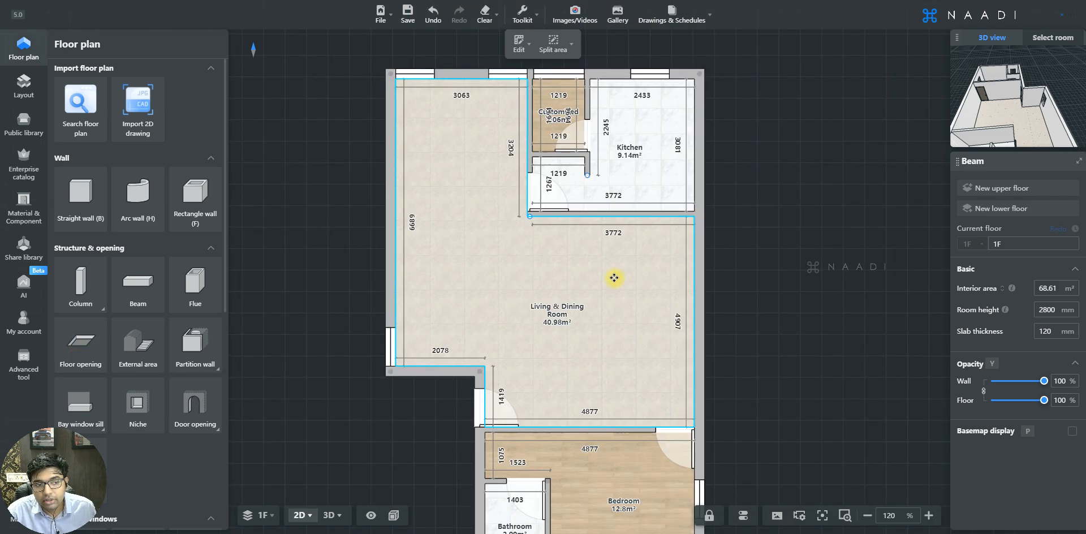
pyautogui.click(303, 515)
pyautogui.click(314, 452)
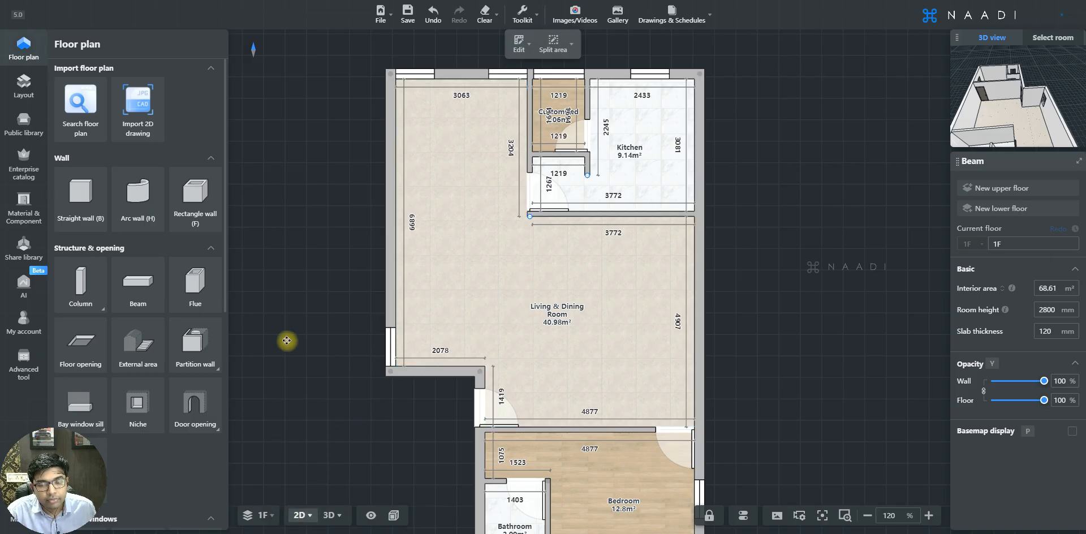
pyautogui.click(79, 349)
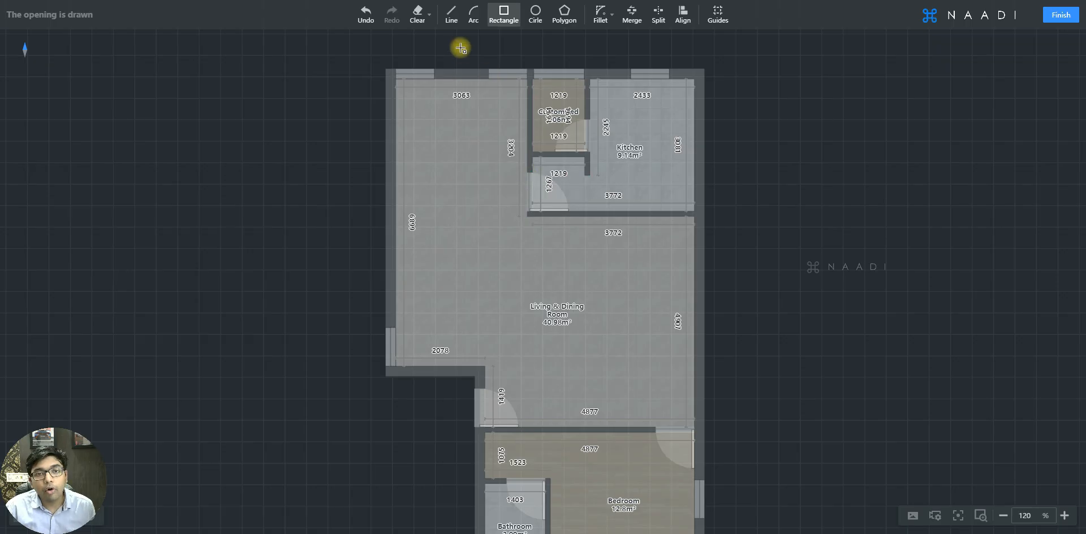
# Draw a freehand-sized rectangular floor opening in the living and dining room, between the kitchen wall and the bedroom
pyautogui.click(564, 14)
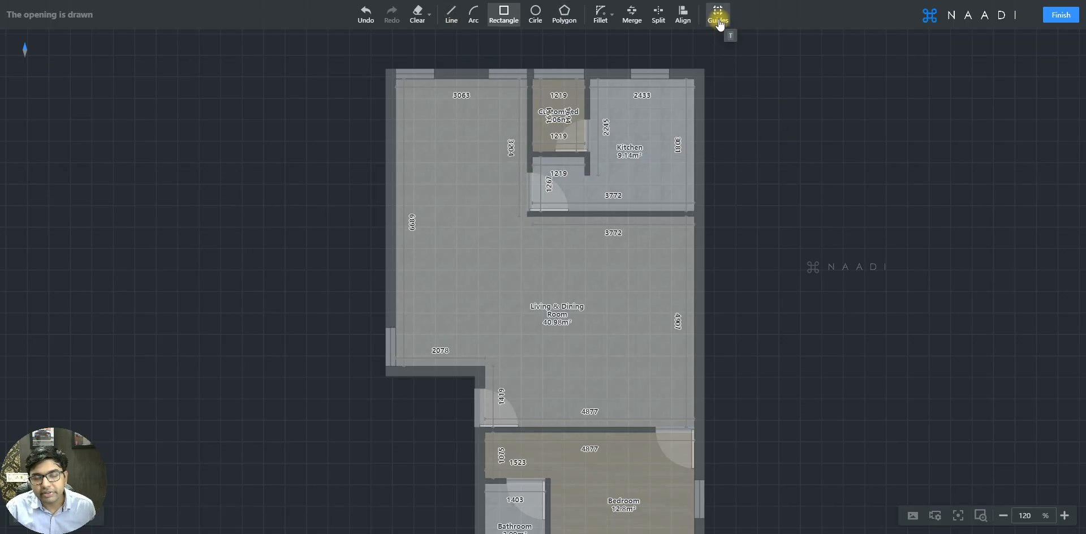
pyautogui.scroll(5, 569, 250)
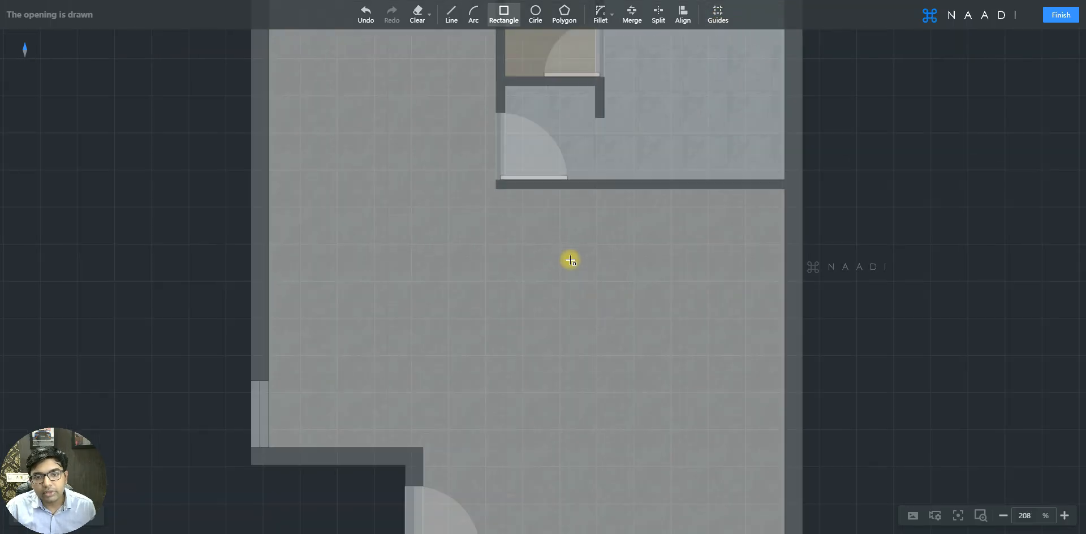
pyautogui.scroll(-4, 505, 237)
pyautogui.scroll(2, 577, 338)
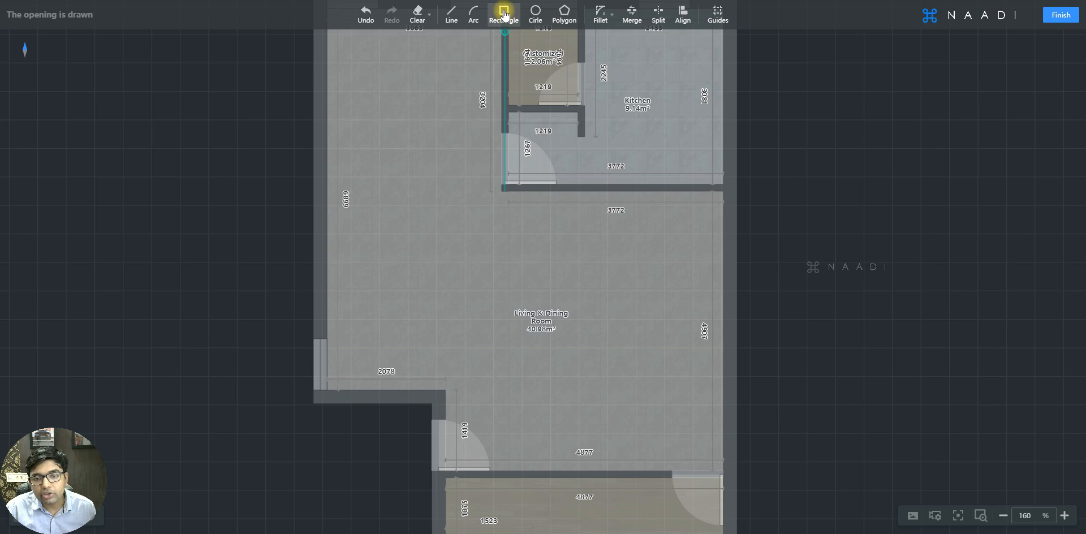
pyautogui.click(566, 228)
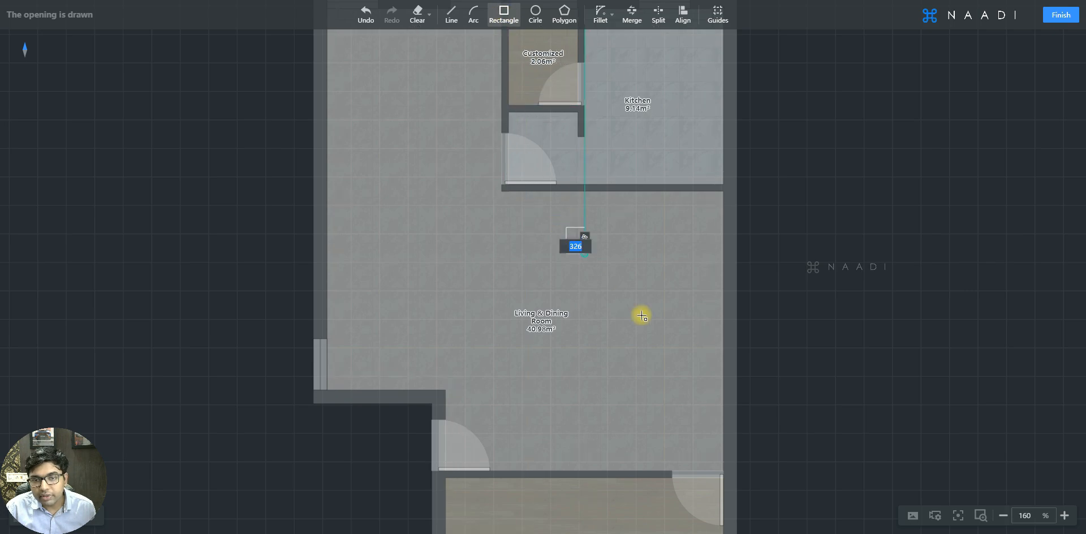
pyautogui.click(666, 339)
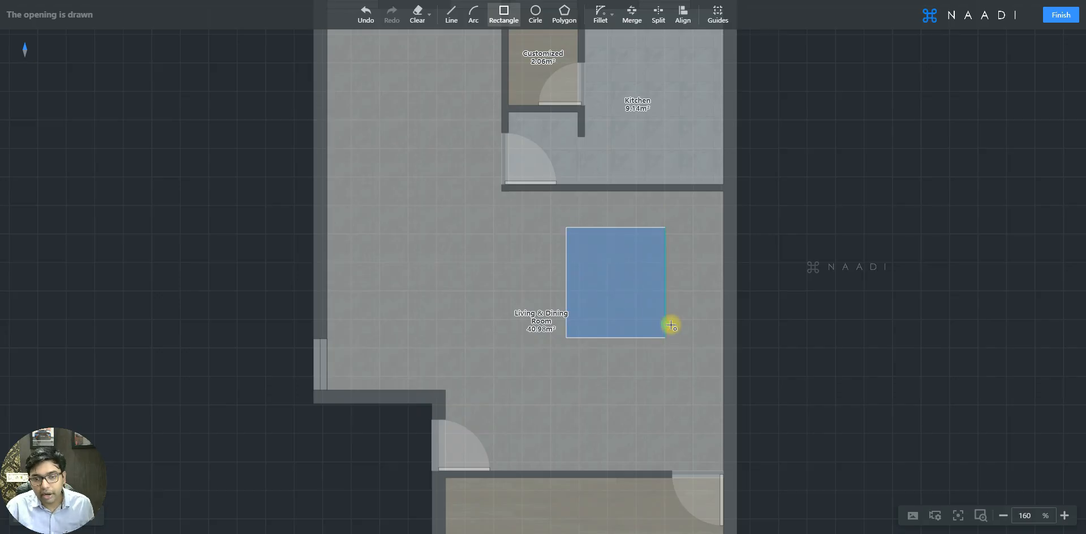
# Draw a second rectangular floor opening, 1000 mm wide and 1500 mm long, in the living and dining room near the north wall
pyautogui.scroll(-2, 673, 325)
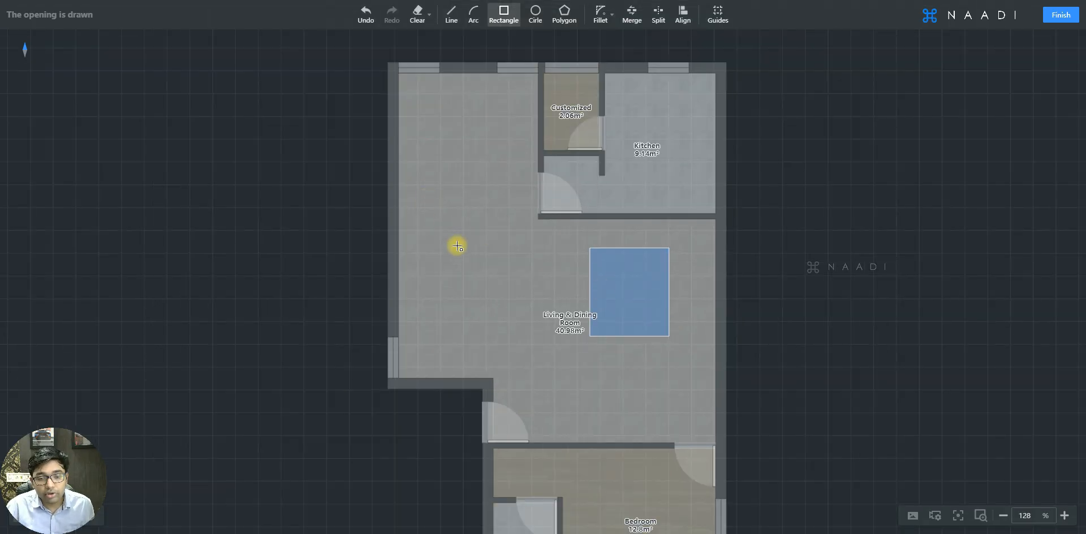
pyautogui.scroll(3, 456, 245)
pyautogui.scroll(2, 455, 244)
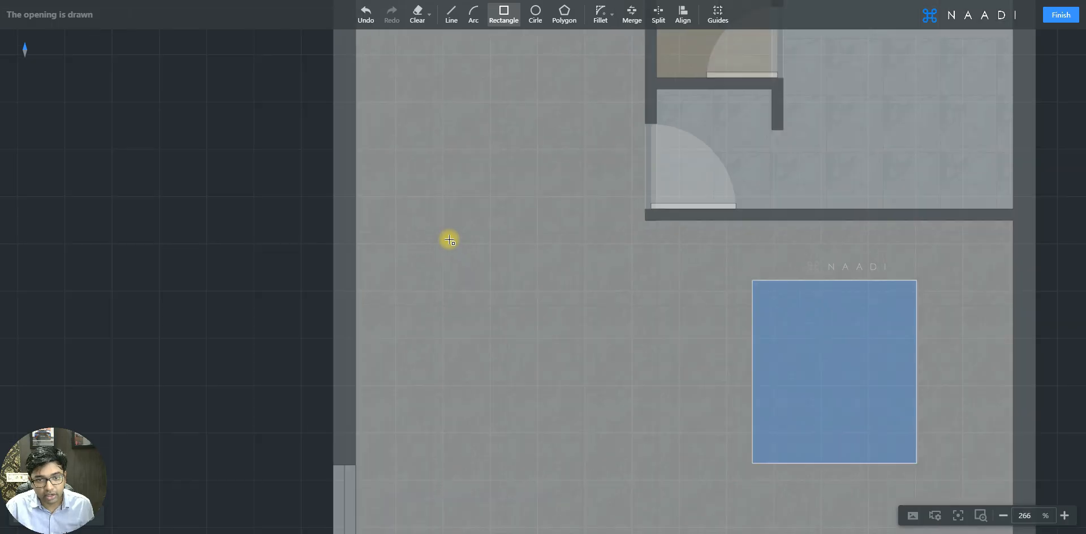
pyautogui.click(449, 239)
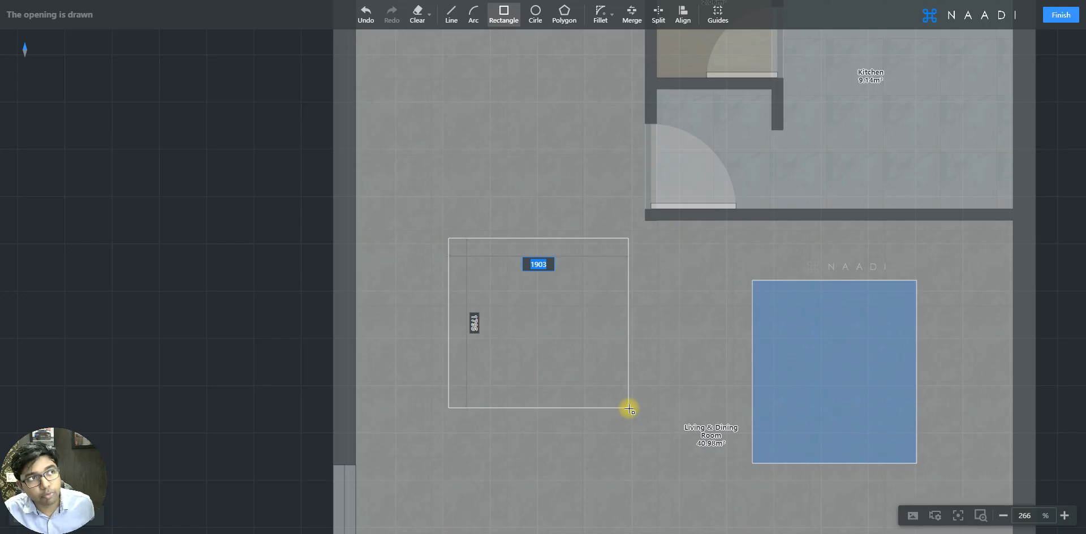
pyautogui.write('1000')
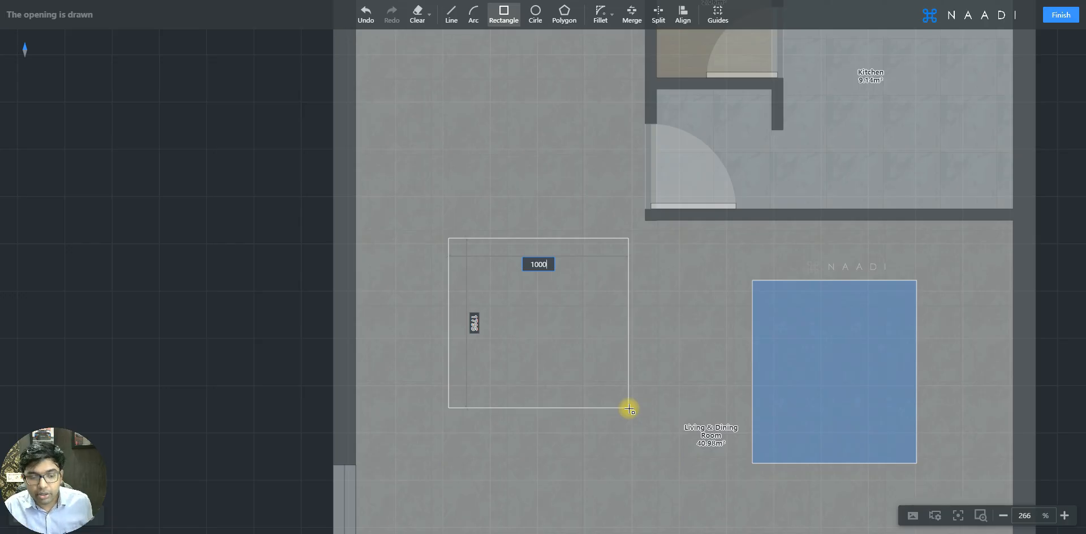
pyautogui.press('Tab')
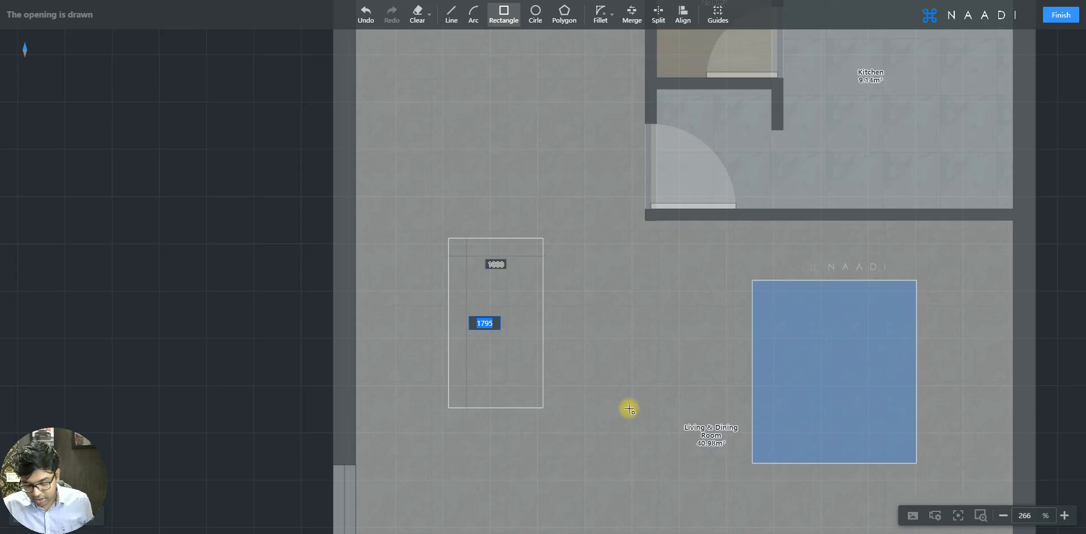
pyautogui.write('1500')
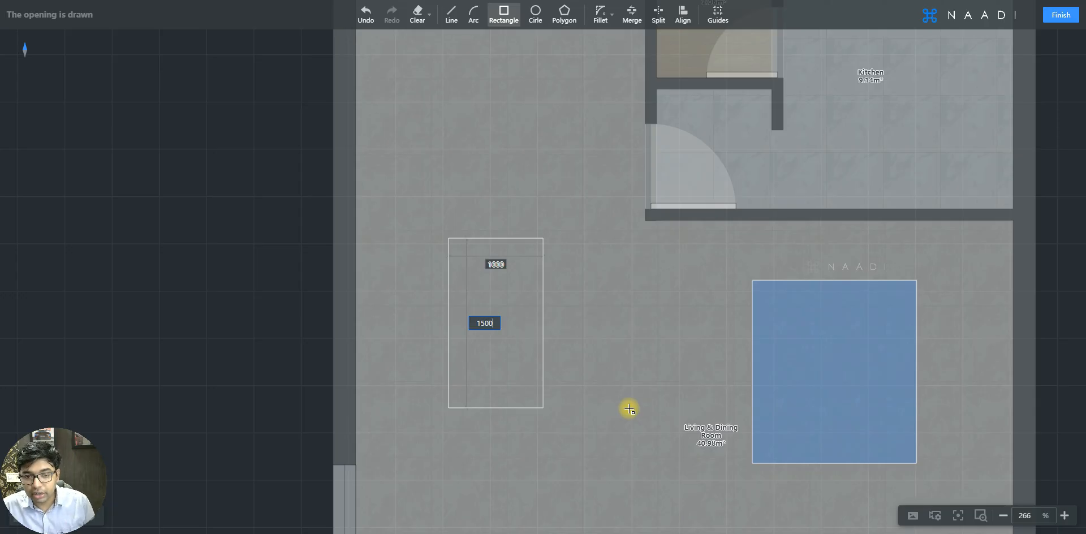
pyautogui.press('Return')
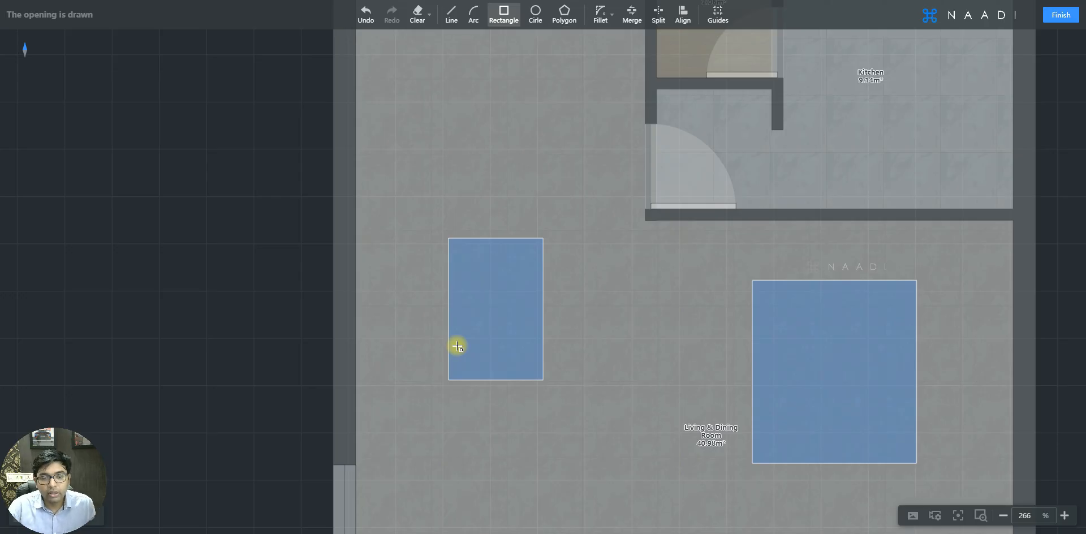
# Draw a circular floor opening by radius, 500 mm, in the living and dining room's north-east corner area
pyautogui.scroll(-3, 457, 347)
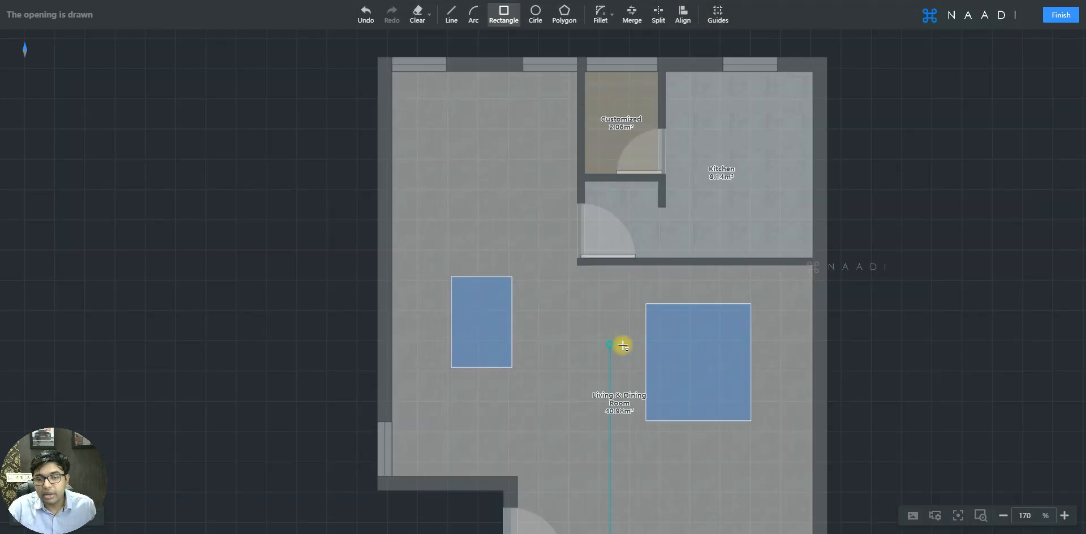
pyautogui.scroll(2, 582, 294)
pyautogui.scroll(-2, 447, 255)
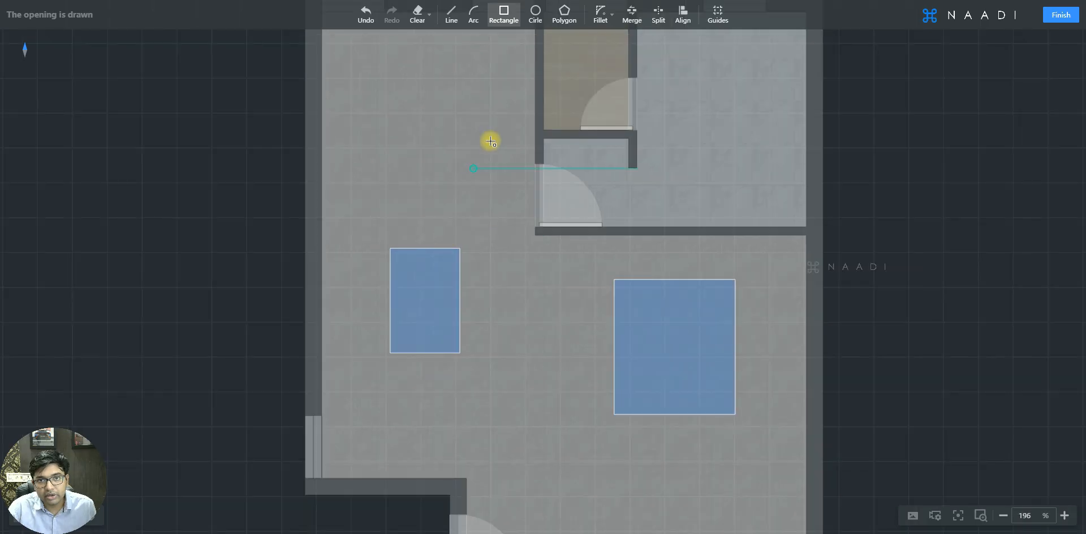
pyautogui.click(535, 17)
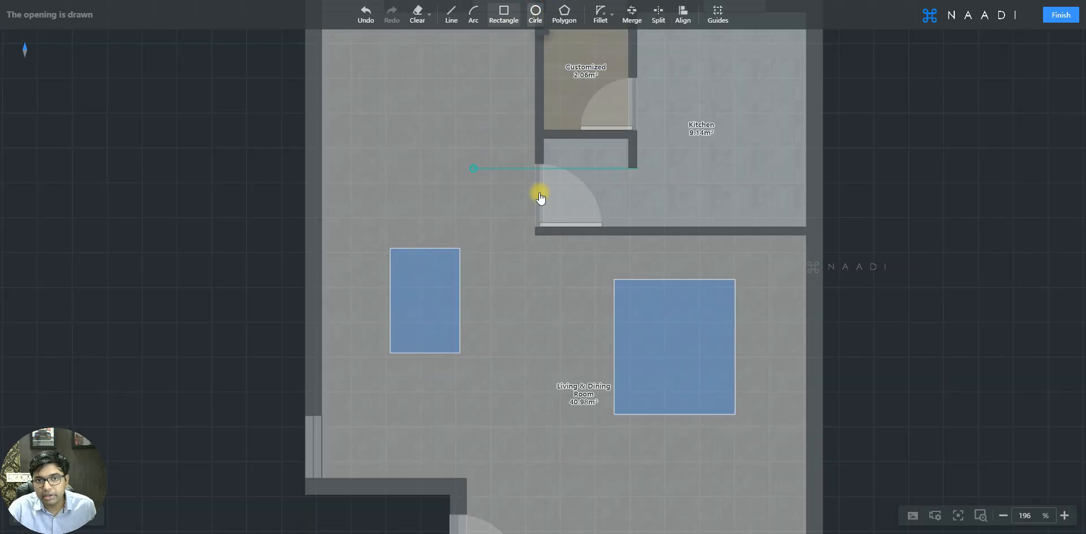
pyautogui.scroll(-2, 436, 141)
pyautogui.scroll(4, 449, 181)
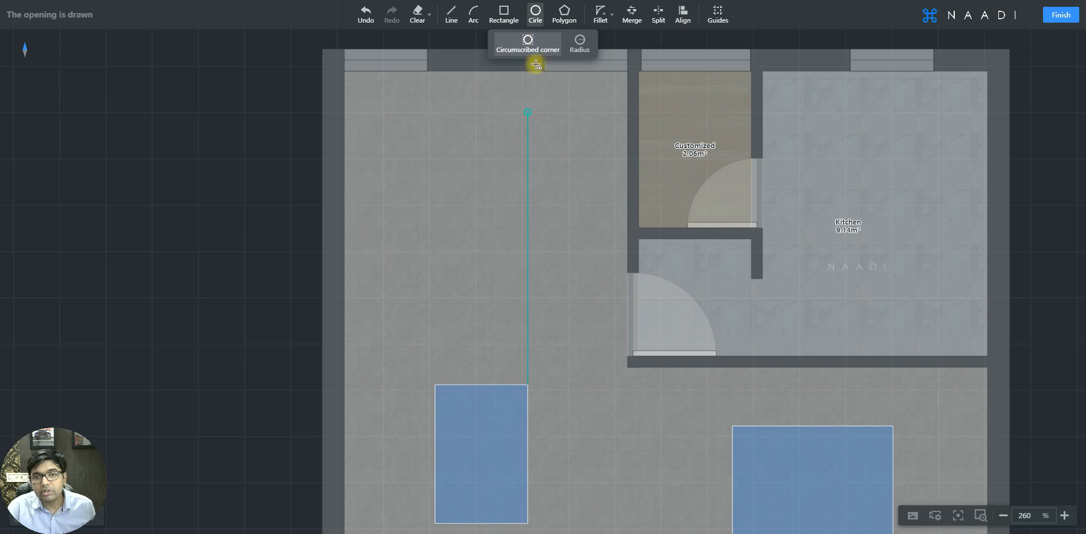
pyautogui.click(435, 151)
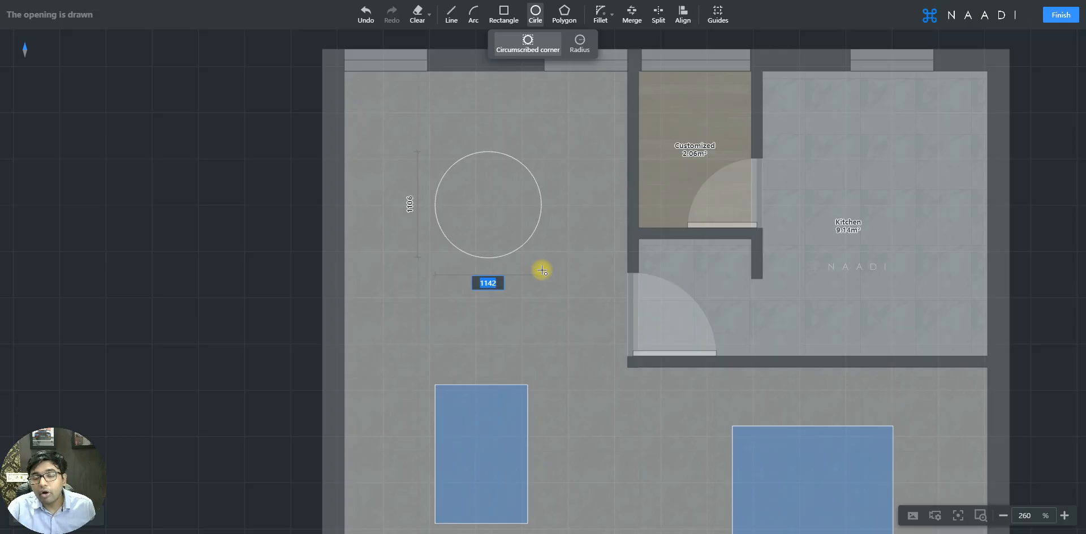
pyautogui.click(580, 44)
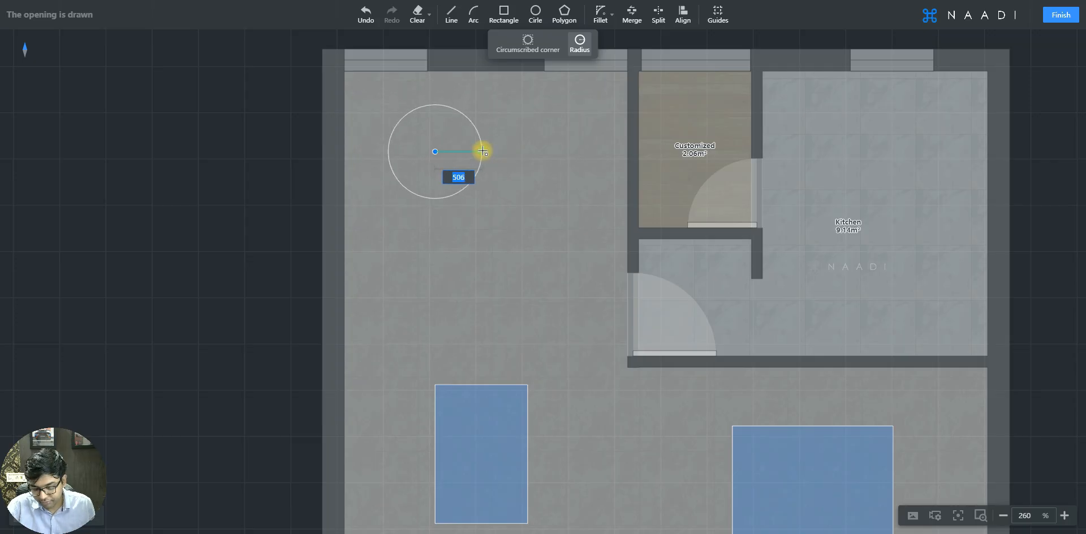
pyautogui.write('500')
pyautogui.press('Return')
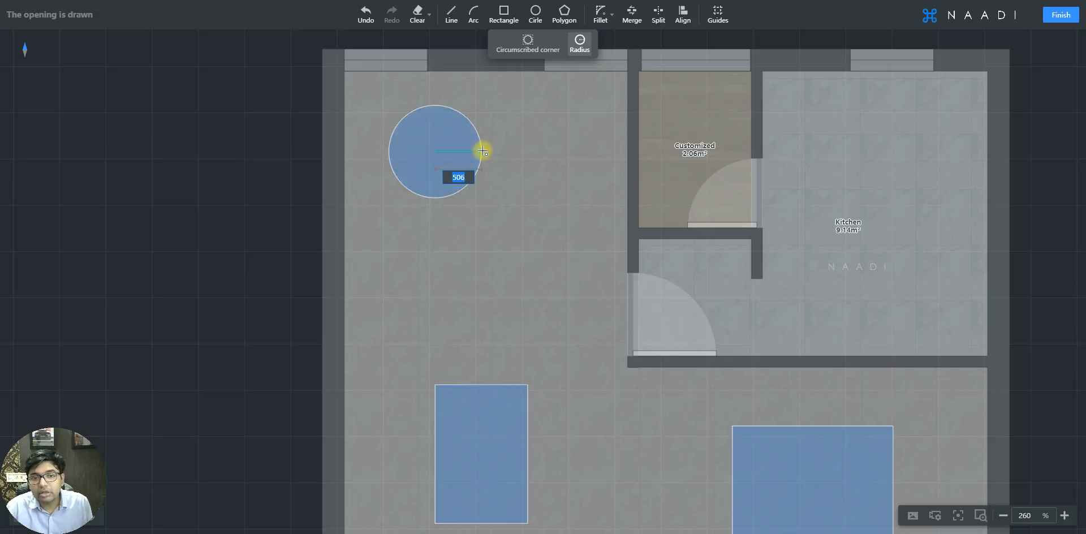
# Start a line-drawn floor opening in the living and dining room, between the large rectangle and the bedroom, with a horizontal 1500 mm edge
pyautogui.rightClick(483, 151)
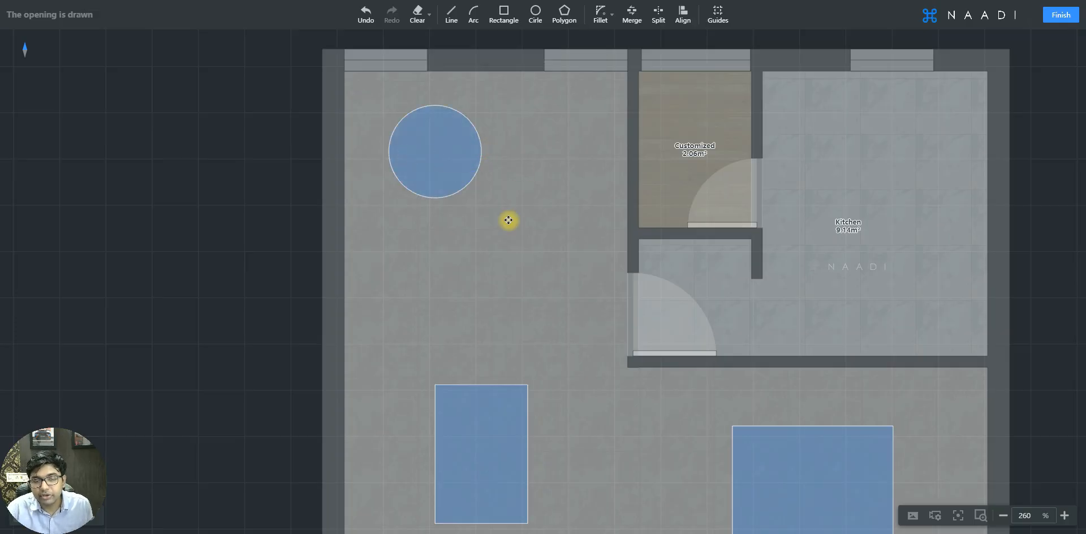
pyautogui.scroll(-3, 534, 249)
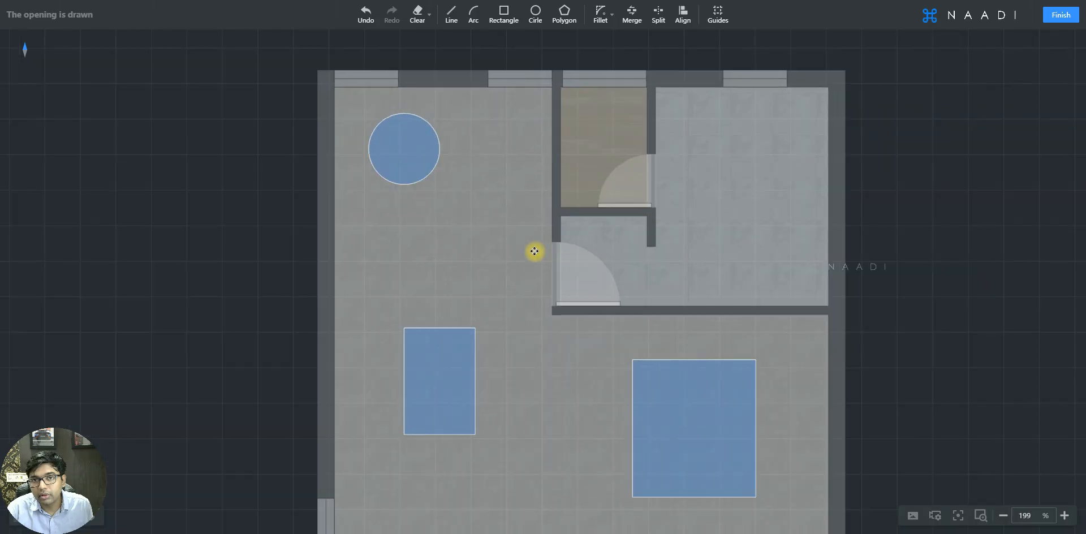
pyautogui.scroll(2, 484, 209)
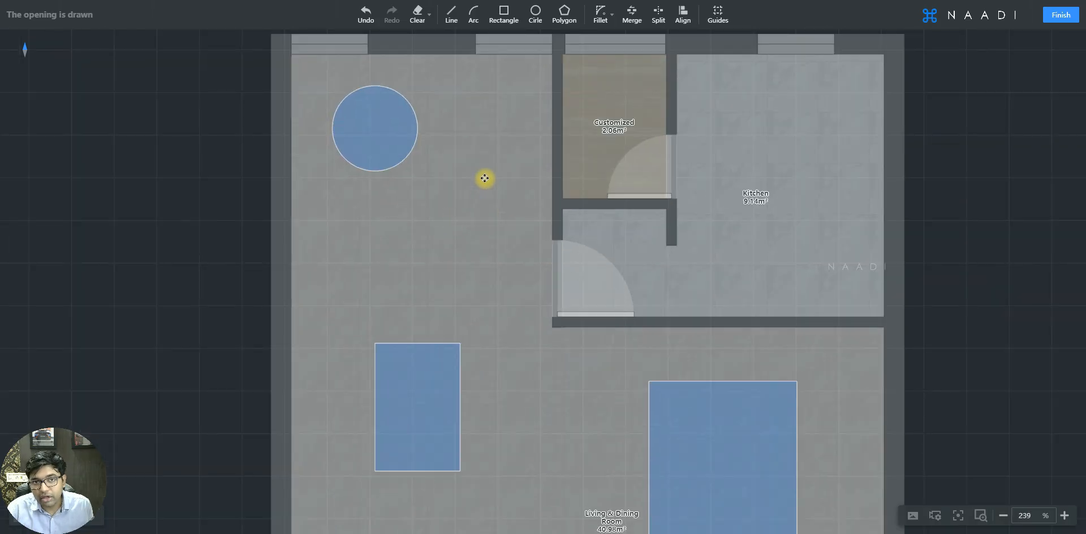
pyautogui.scroll(-3, 485, 178)
pyautogui.scroll(3, 521, 351)
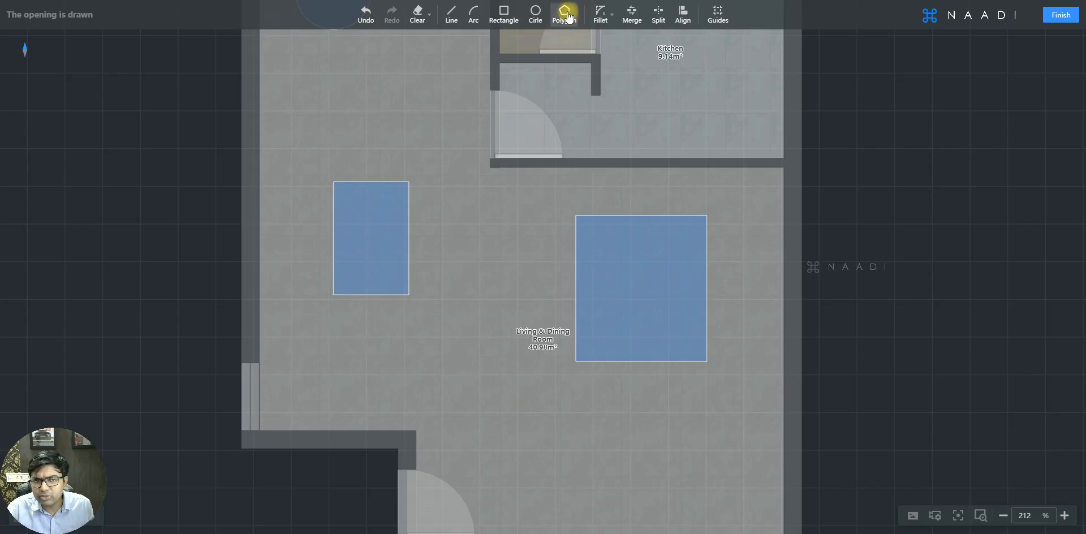
pyautogui.click(449, 15)
pyautogui.scroll(-4, 550, 376)
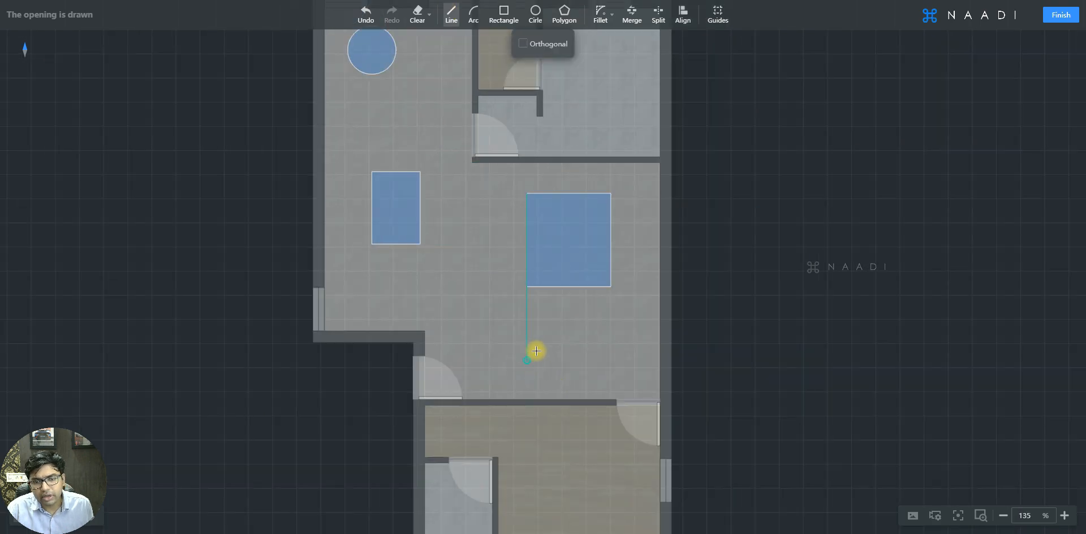
pyautogui.scroll(2, 531, 326)
pyautogui.scroll(3, 531, 327)
pyautogui.click(491, 275)
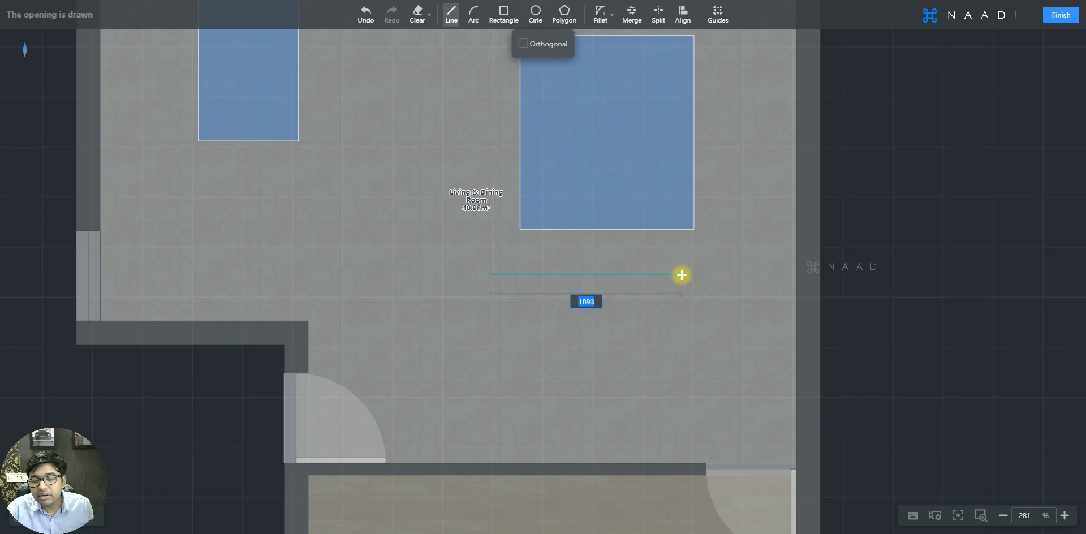
pyautogui.write('1500')
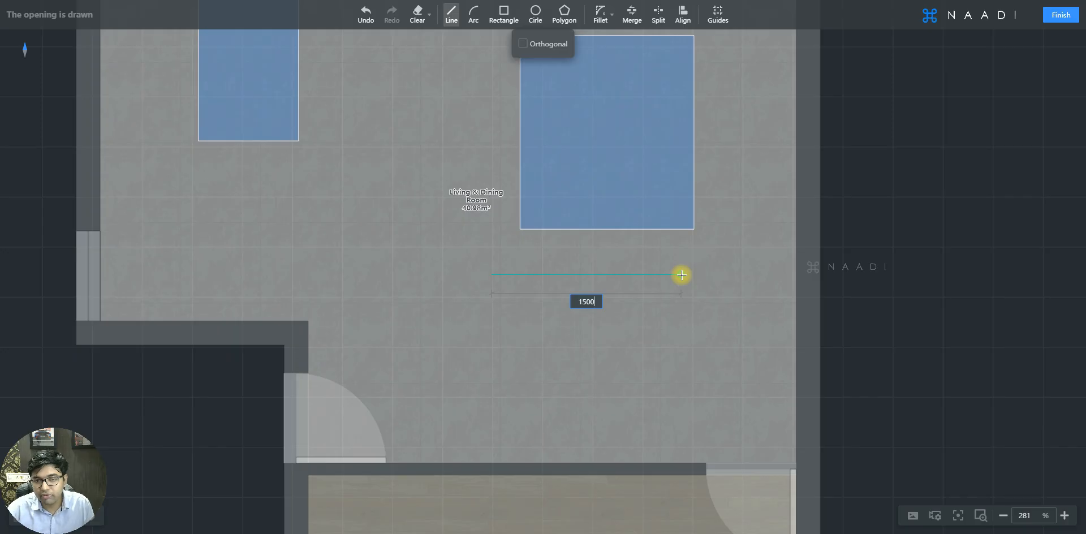
pyautogui.press('Return')
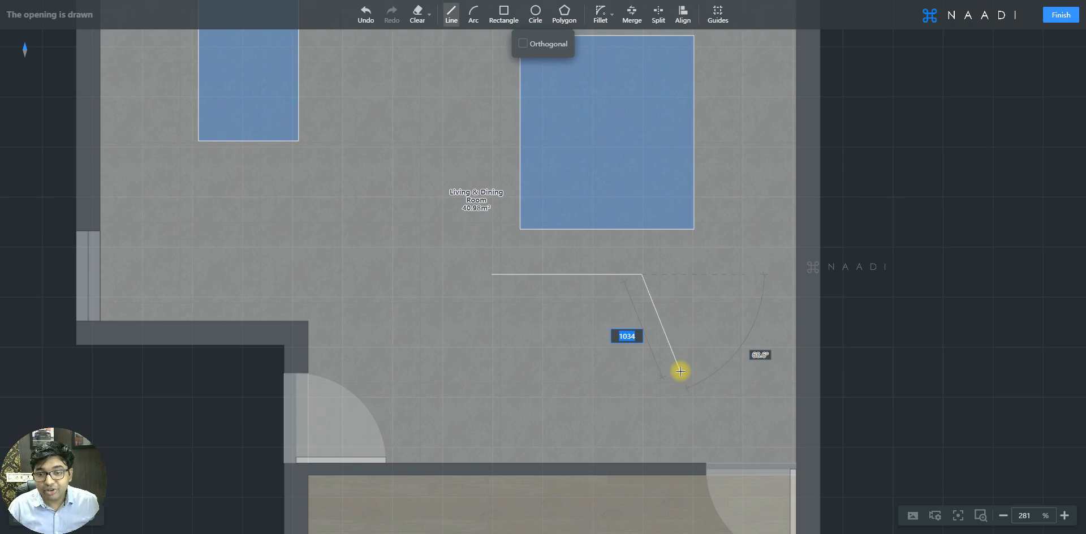
# Add a second edge to the line-drawn opening, 1000 mm long at a 60° angle from the first edge
pyautogui.press('Tab')
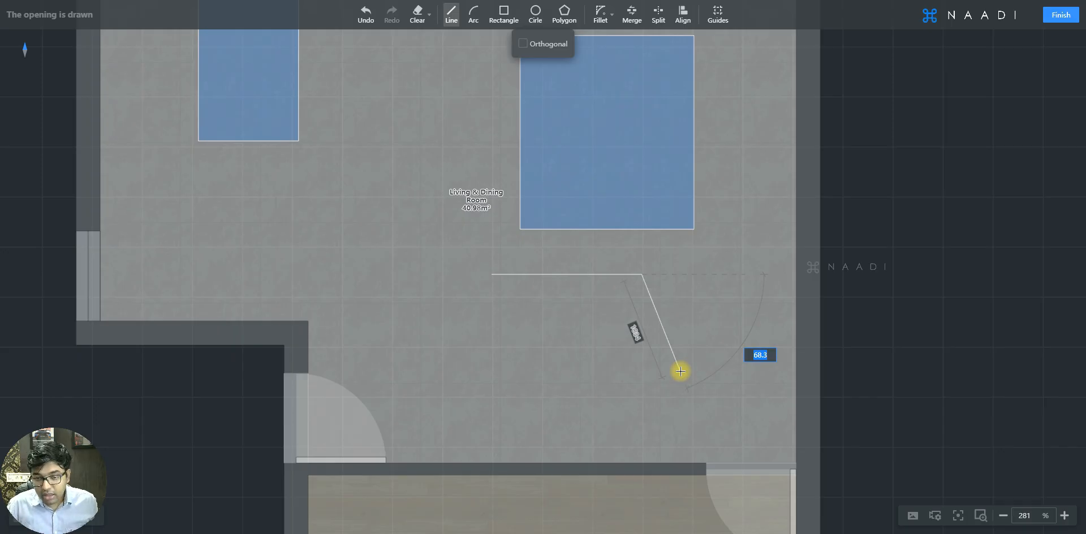
pyautogui.write('60')
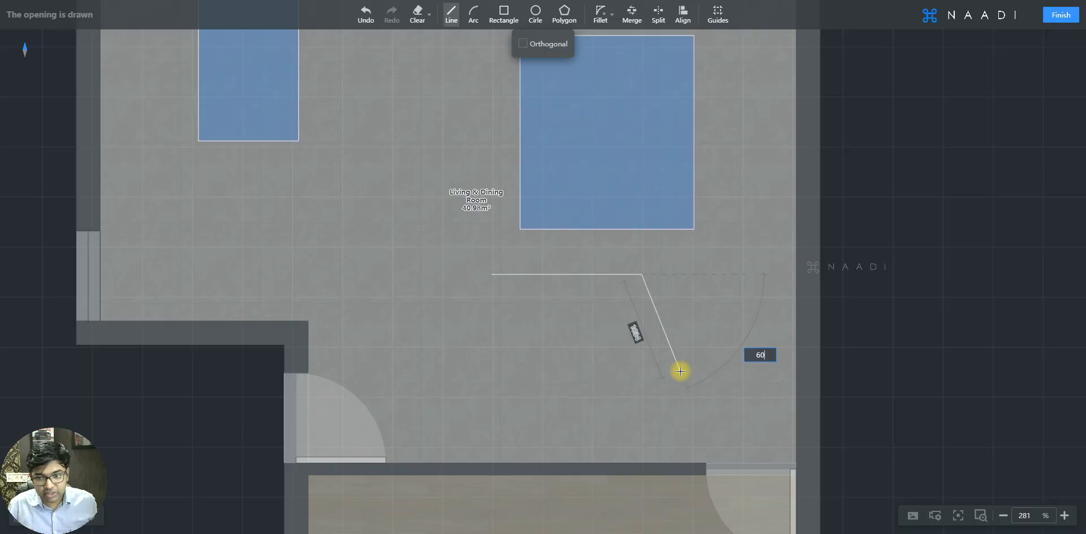
pyautogui.press('Tab')
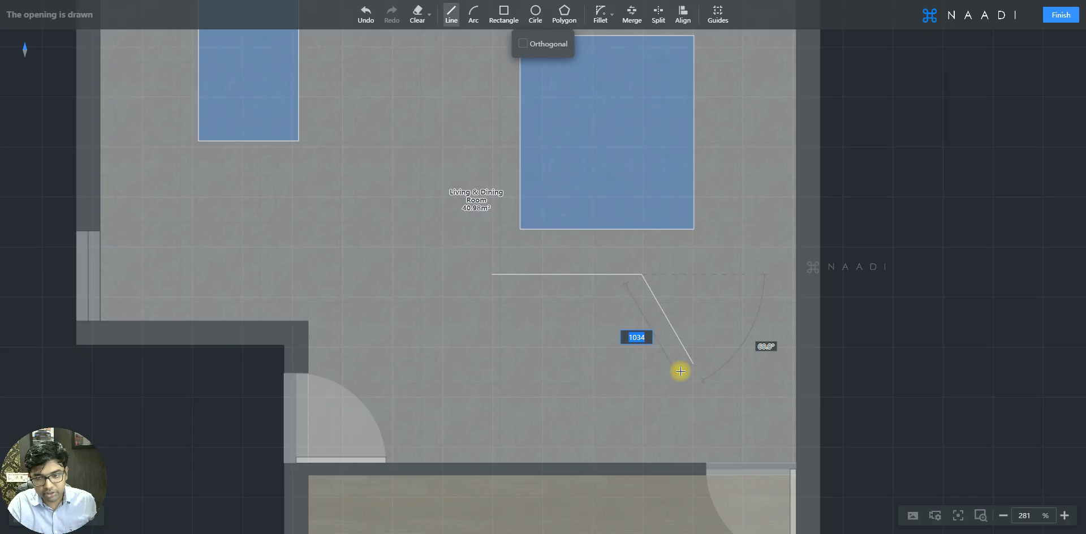
pyautogui.write('1000')
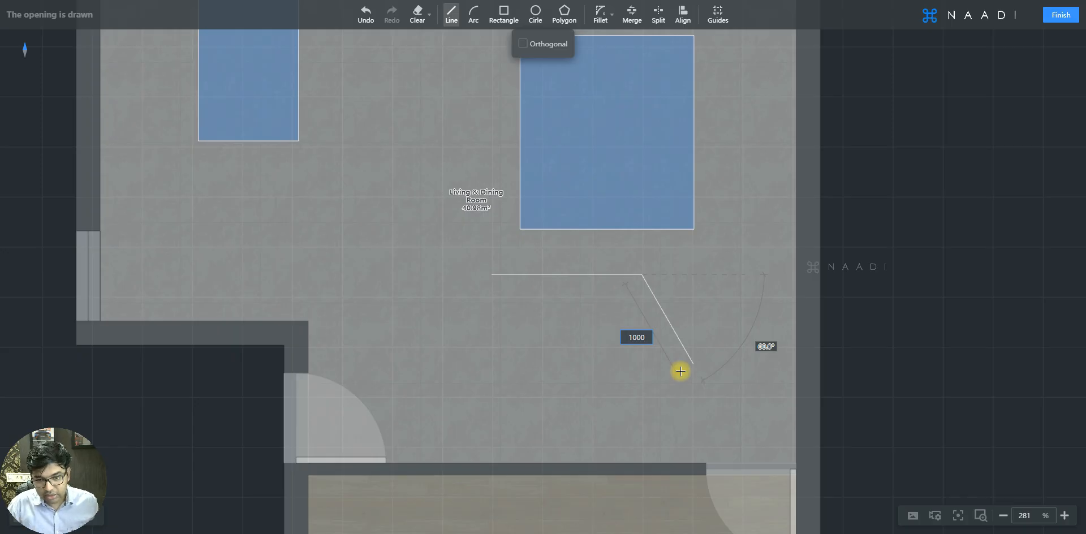
pyautogui.press('Return')
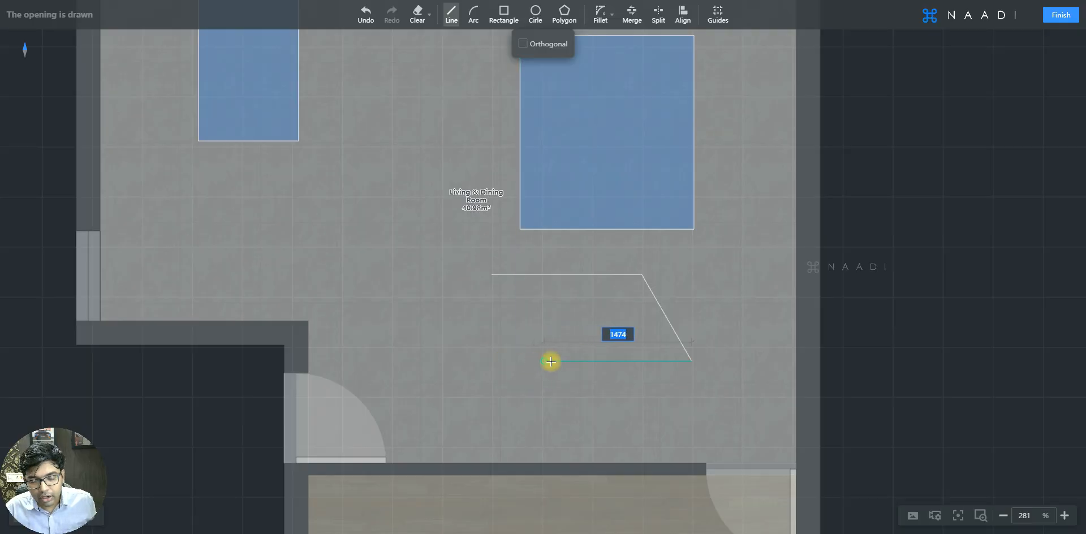
# Complete the irregular opening with freely placed edges, starting with one about 1548 mm long, and close the outline at its starting point
pyautogui.click(535, 361)
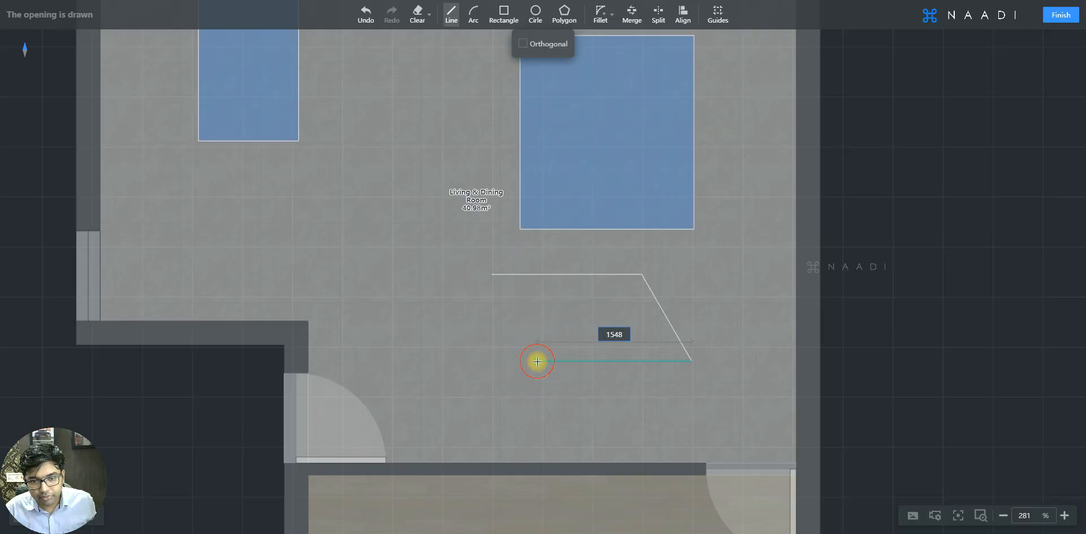
pyautogui.click(462, 404)
pyautogui.click(368, 296)
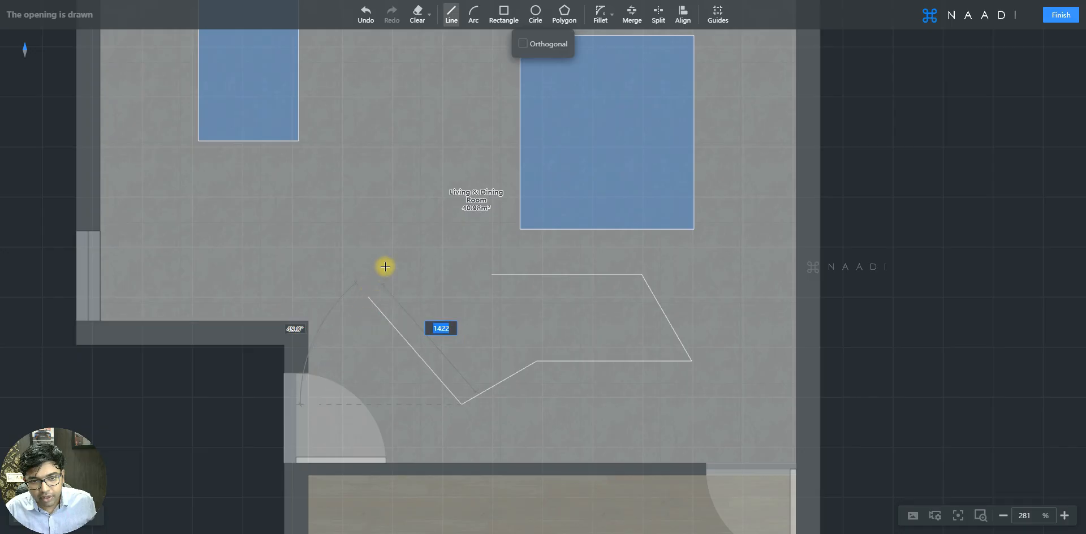
pyautogui.click(400, 230)
pyautogui.scroll(2, 493, 323)
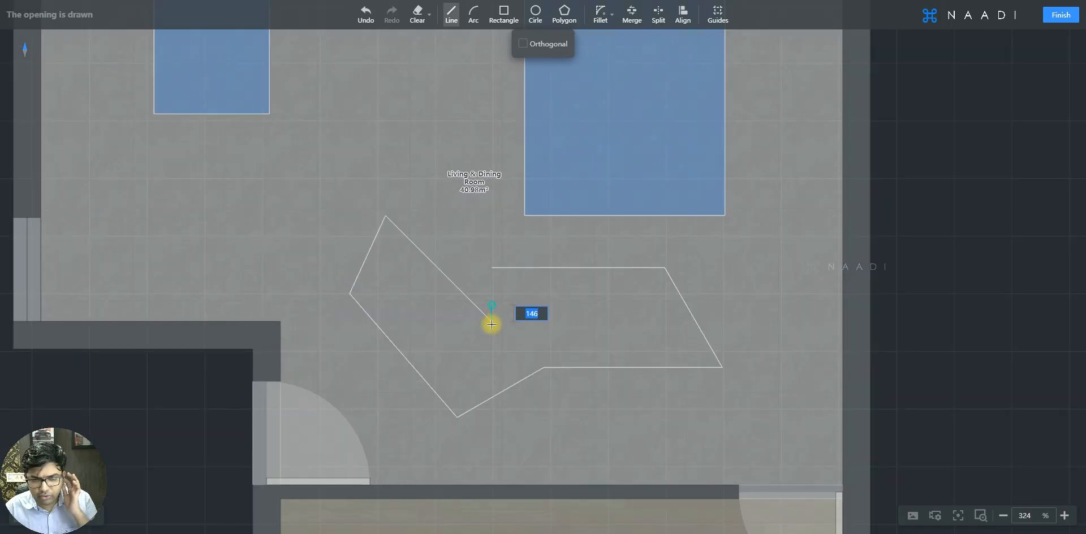
pyautogui.click(491, 323)
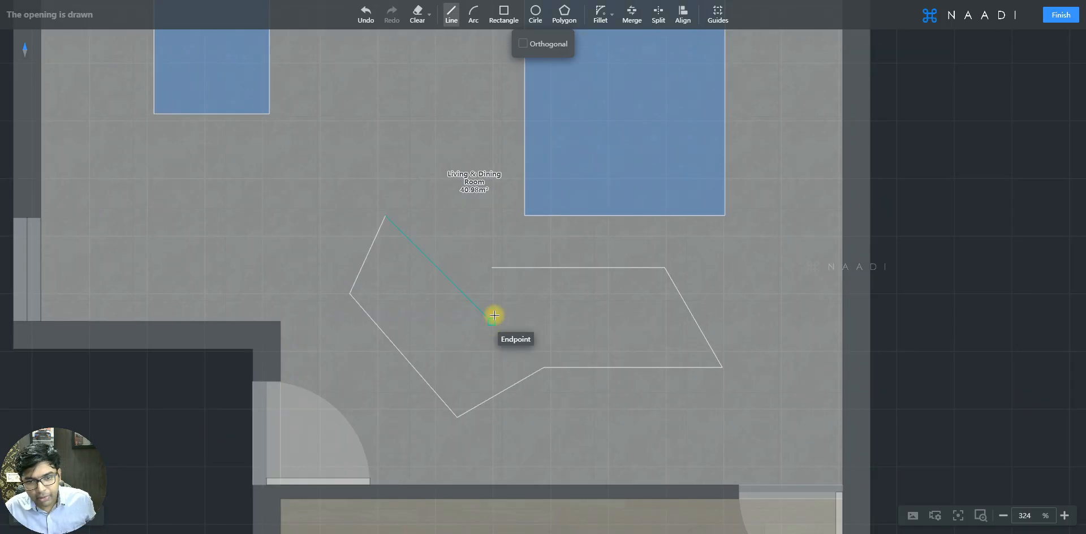
pyautogui.click(492, 267)
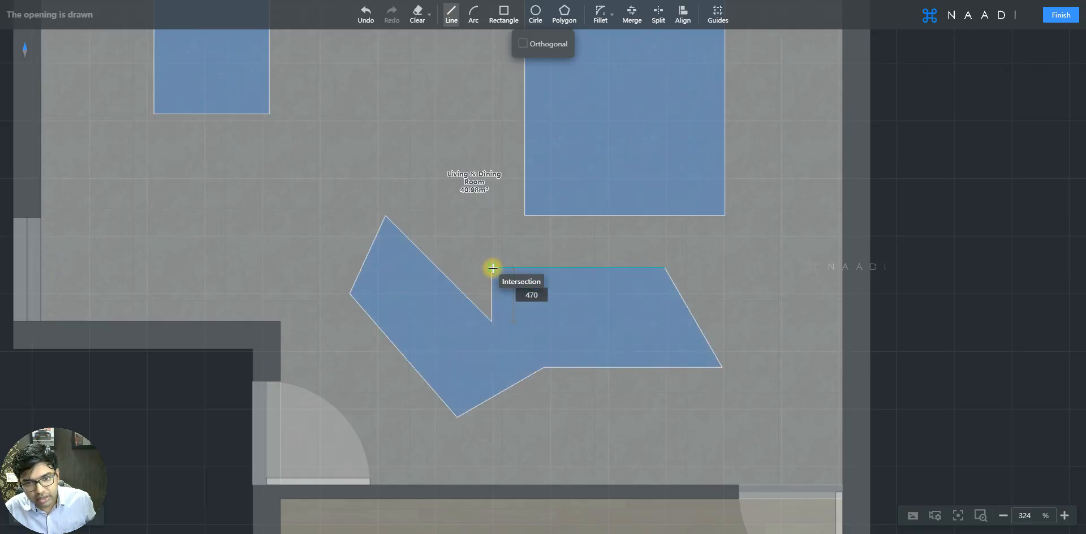
pyautogui.press('Escape')
pyautogui.click(511, 285)
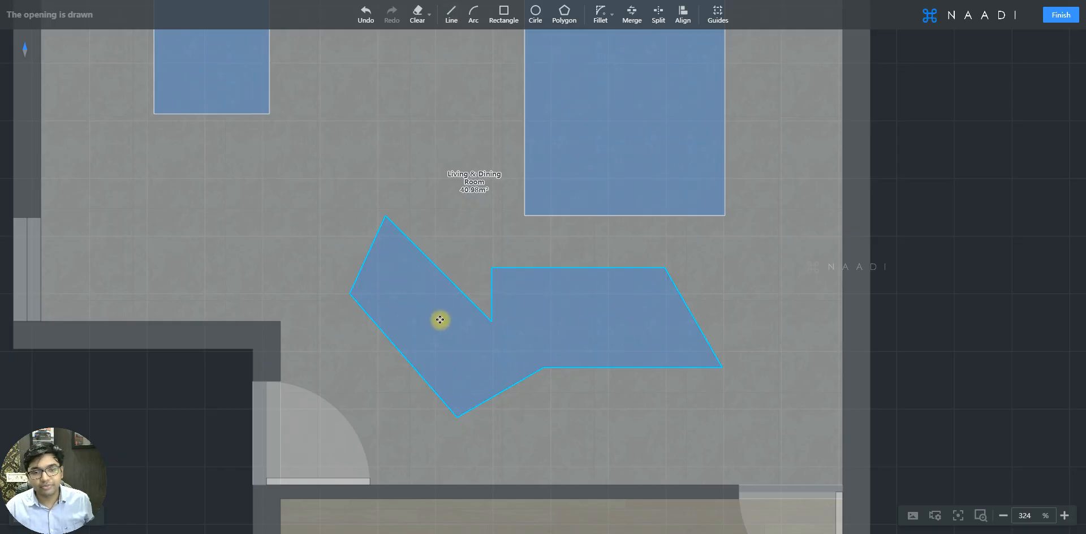
pyautogui.scroll(-3, 442, 318)
pyautogui.scroll(-2, 594, 353)
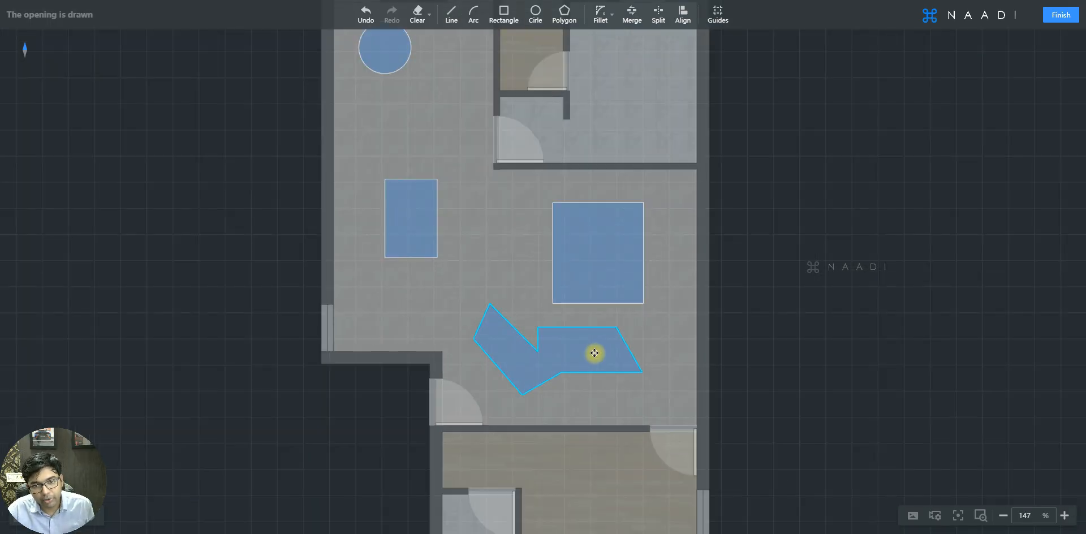
pyautogui.click(412, 121)
pyautogui.scroll(1, 394, 112)
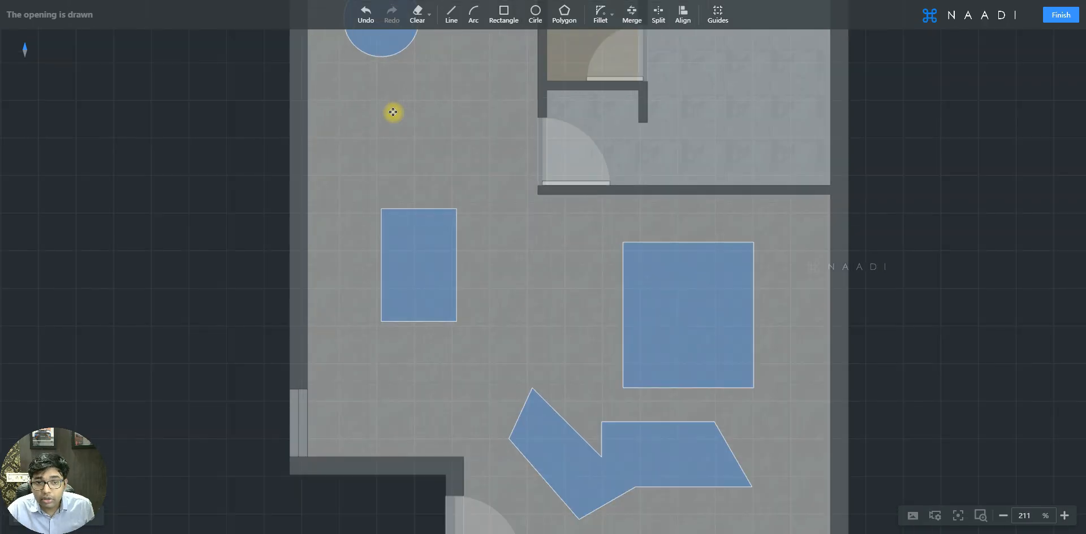
pyautogui.scroll(3, 552, 315)
pyautogui.scroll(-2, 552, 315)
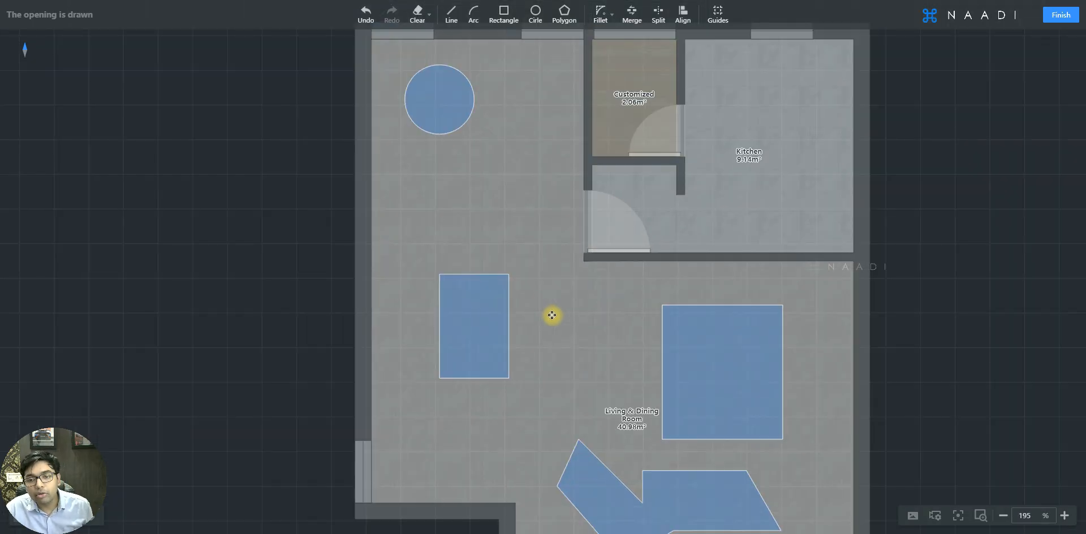
# Draw a semicircular arc of 500 mm radius on the 1000 mm rectangular opening's edge facing the circle, and delete the shared edge to join them
pyautogui.click(464, 291)
pyautogui.scroll(3, 465, 293)
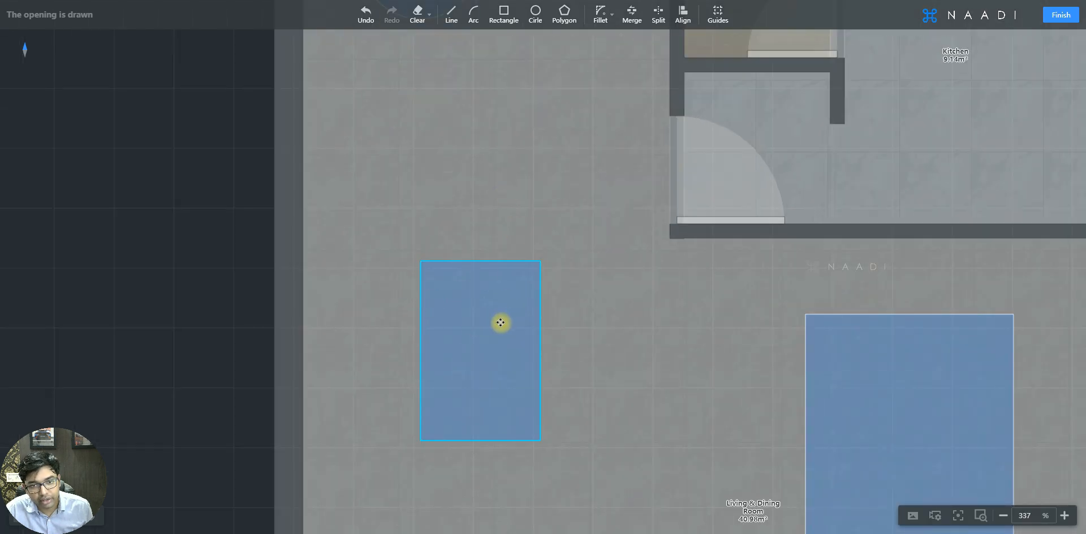
pyautogui.scroll(-1, 463, 245)
pyautogui.scroll(2, 464, 245)
pyautogui.click(477, 16)
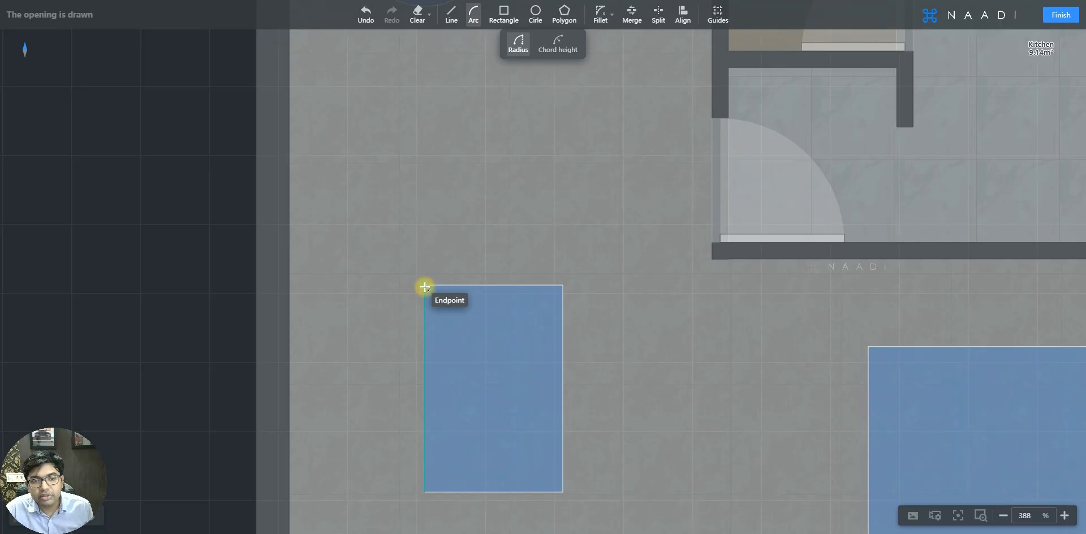
pyautogui.click(425, 284)
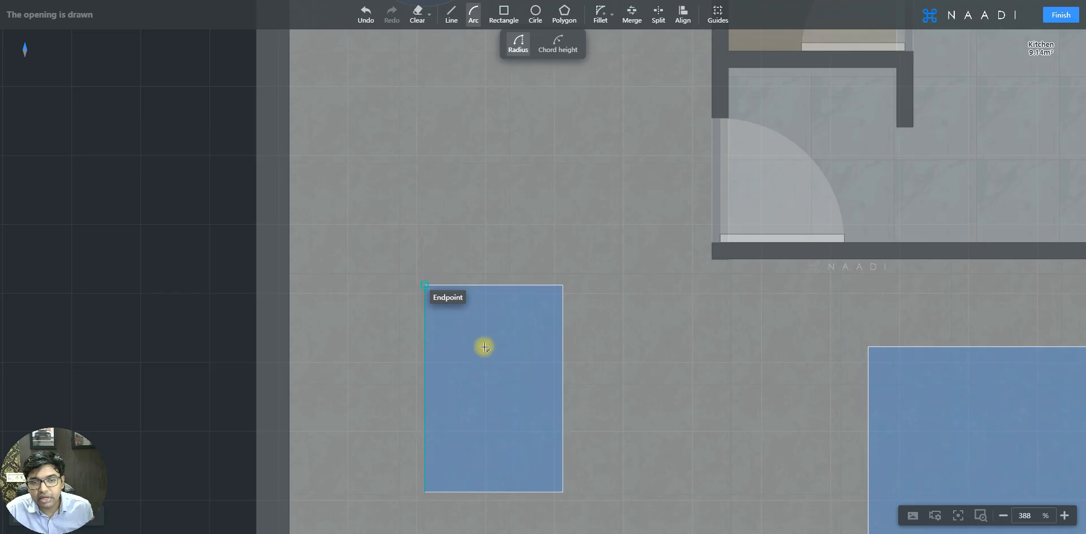
pyautogui.click(565, 287)
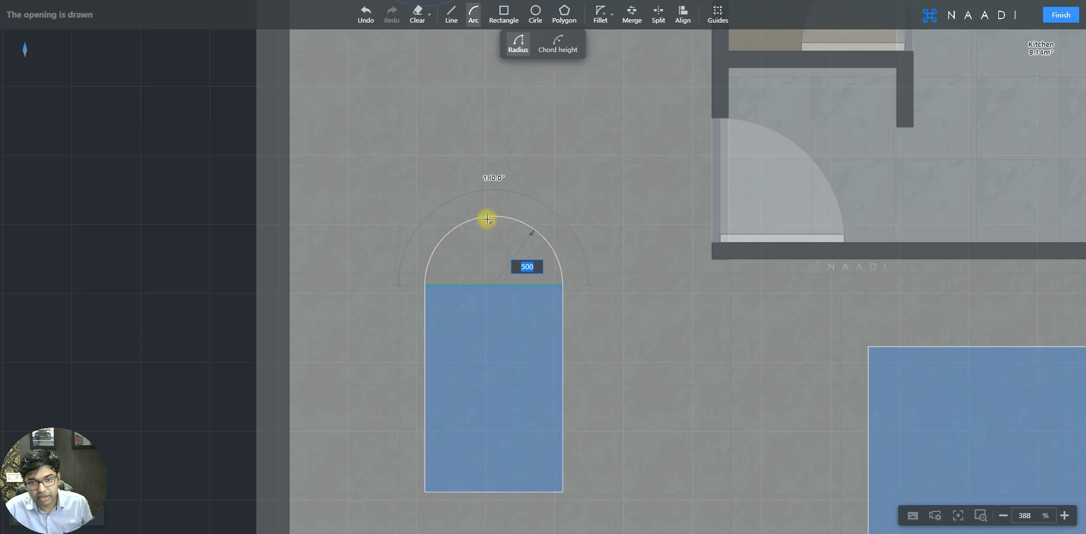
pyautogui.click(487, 219)
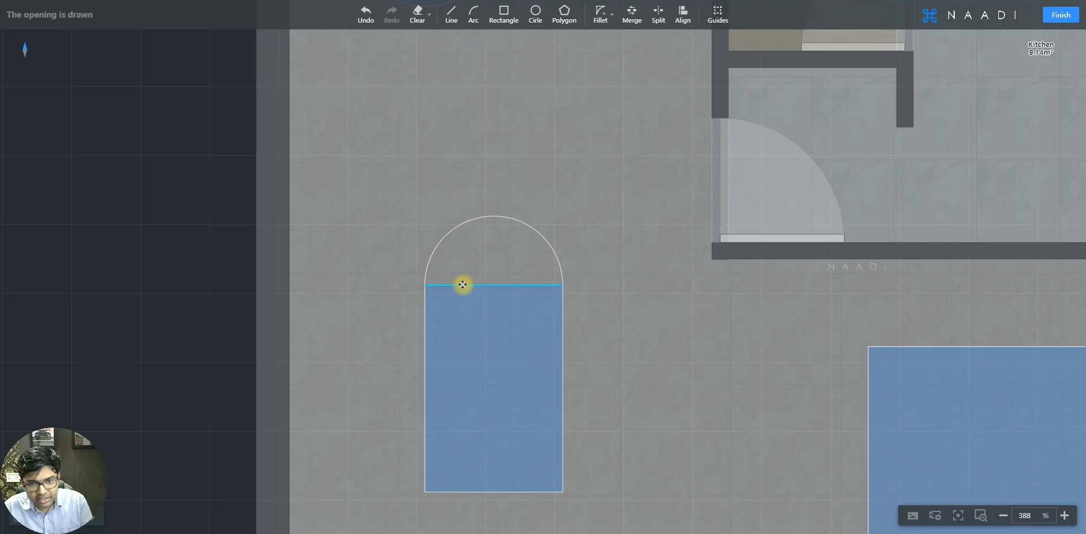
pyautogui.click(498, 285)
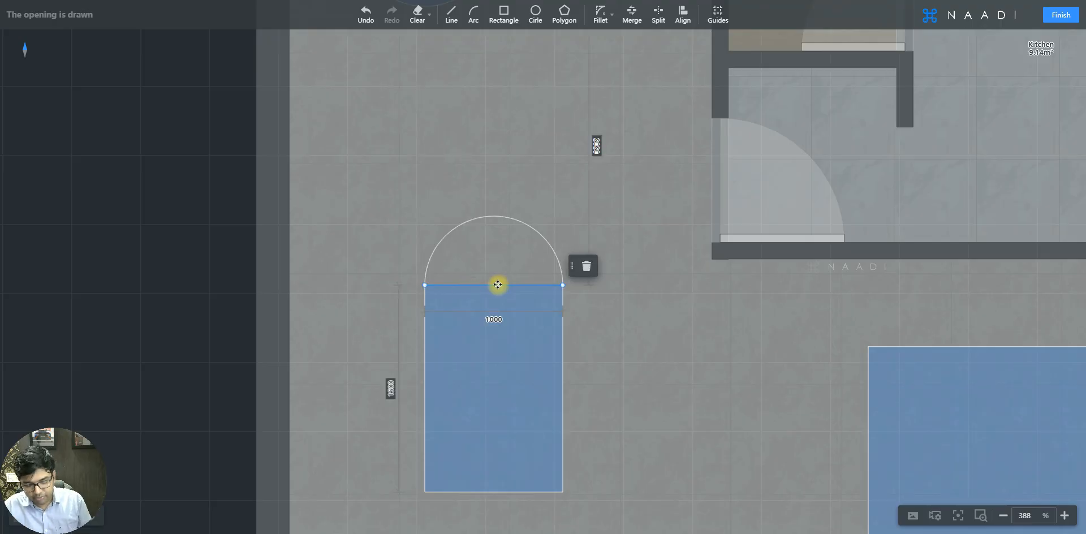
pyautogui.scroll(-5, 497, 284)
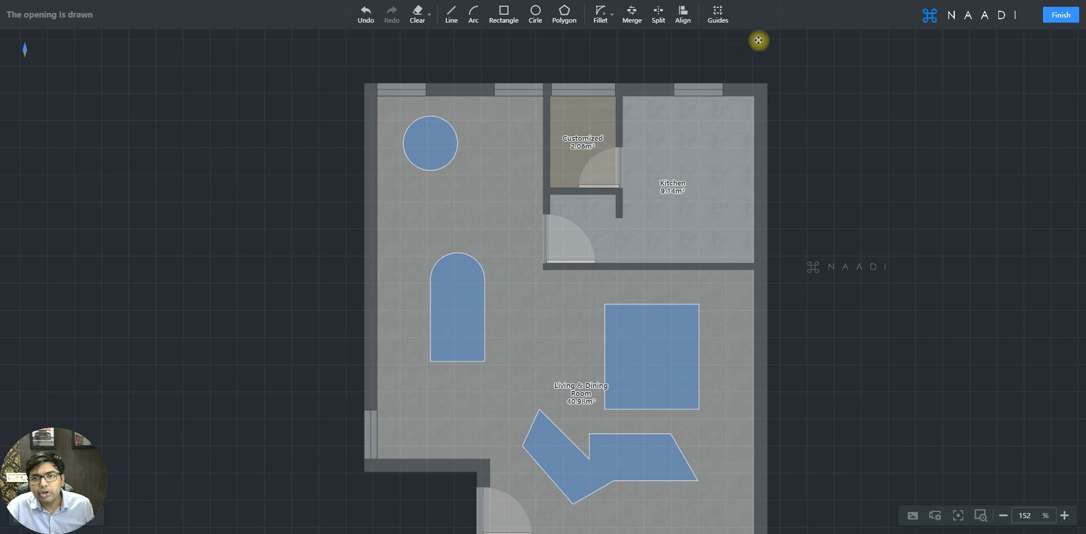
# Place a horizontal guide offset from the kitchen's window wall and a vertical guide offset from its adjacent outer side wall
pyautogui.click(719, 17)
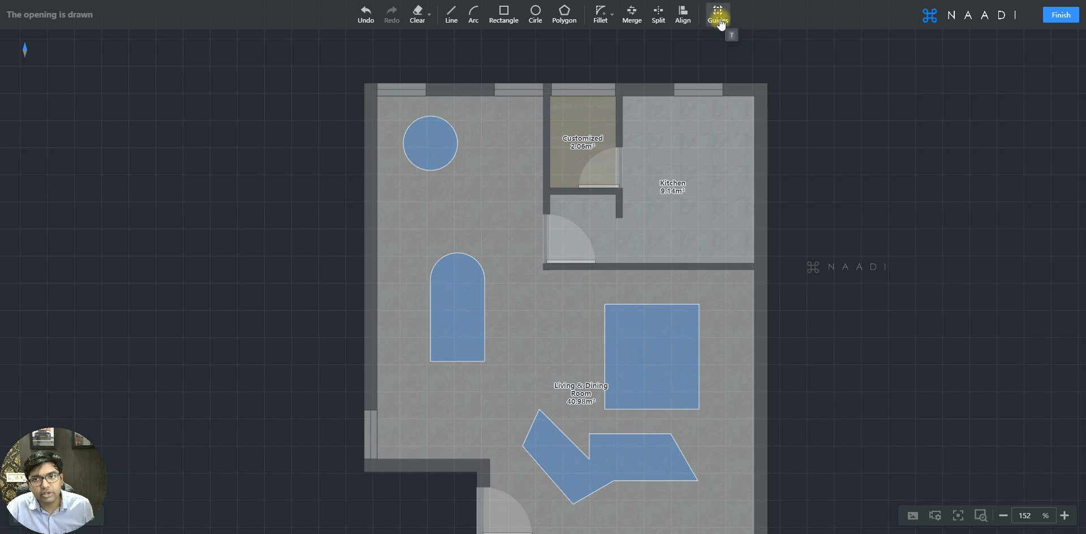
pyautogui.scroll(8, 740, 93)
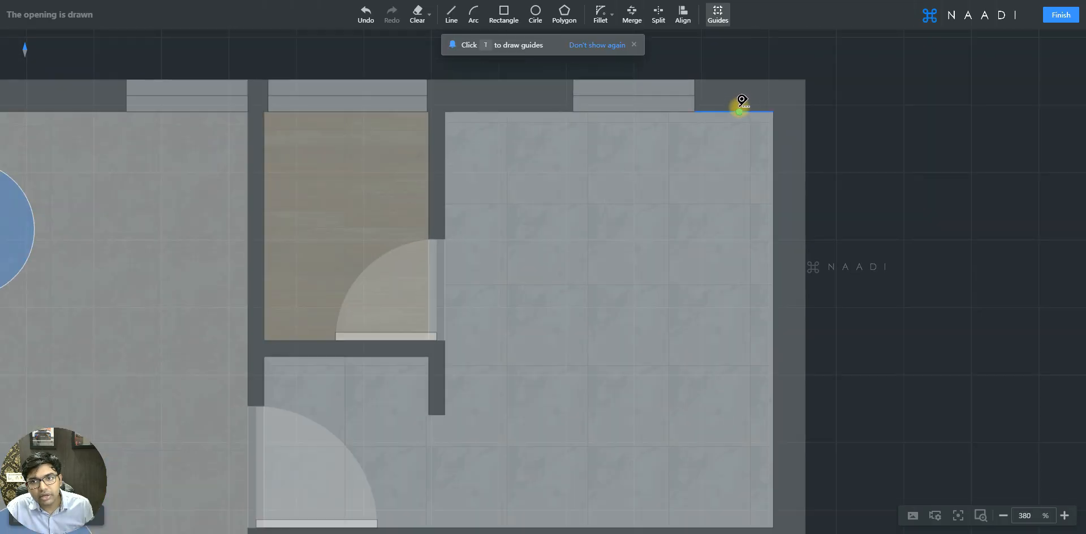
pyautogui.press('t')
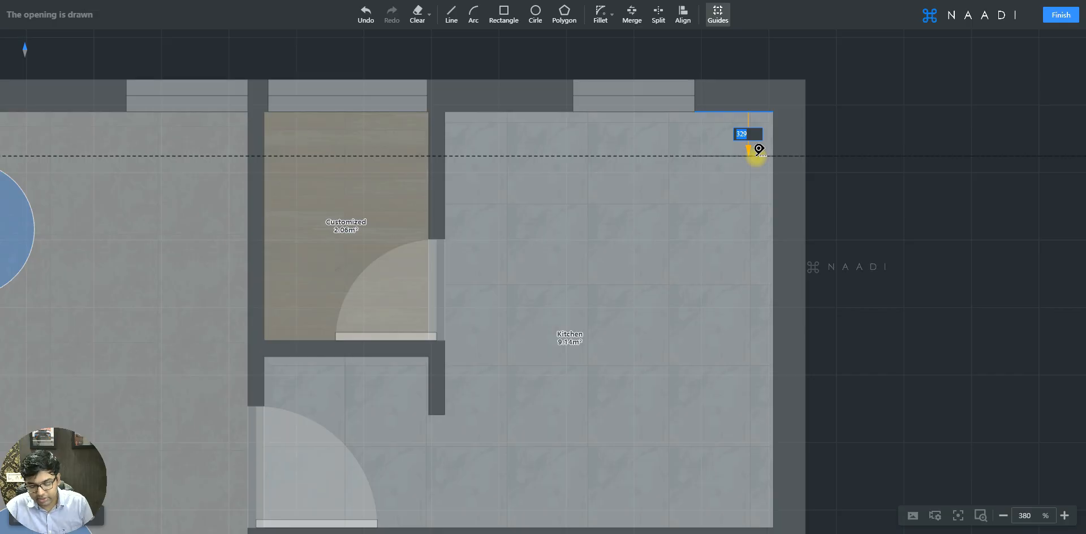
pyautogui.press('Return')
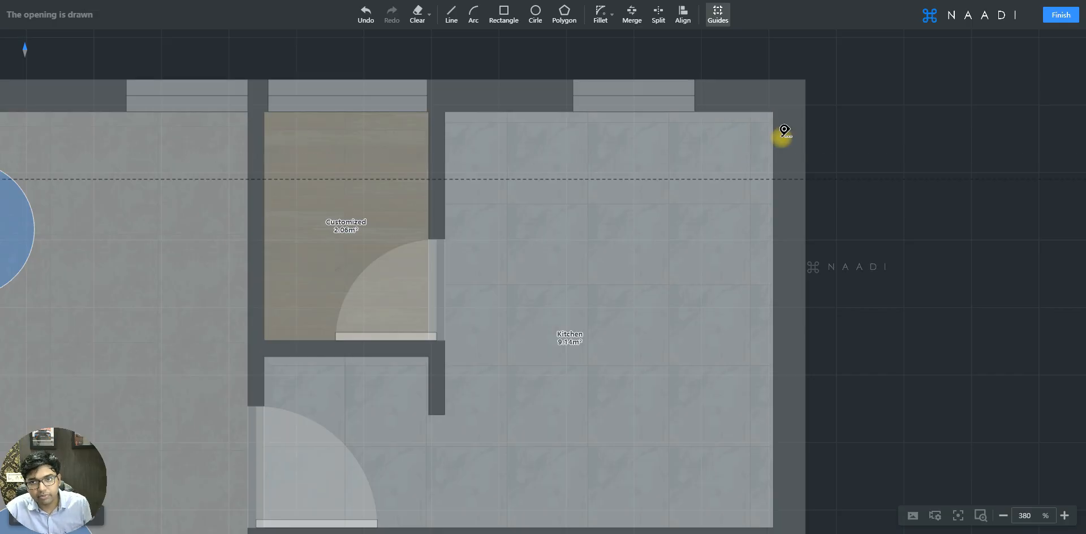
pyautogui.press('t')
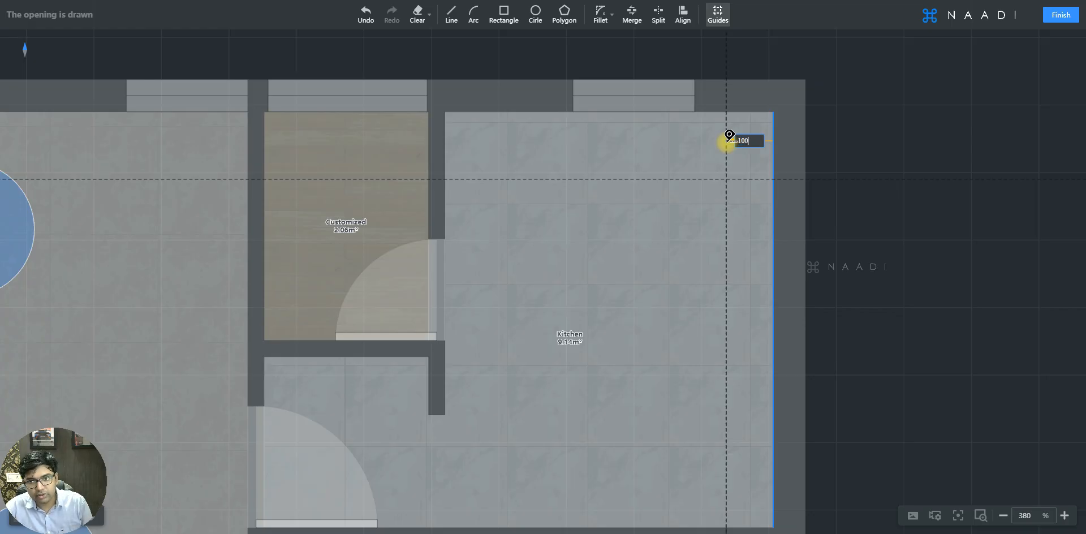
pyautogui.press('Return')
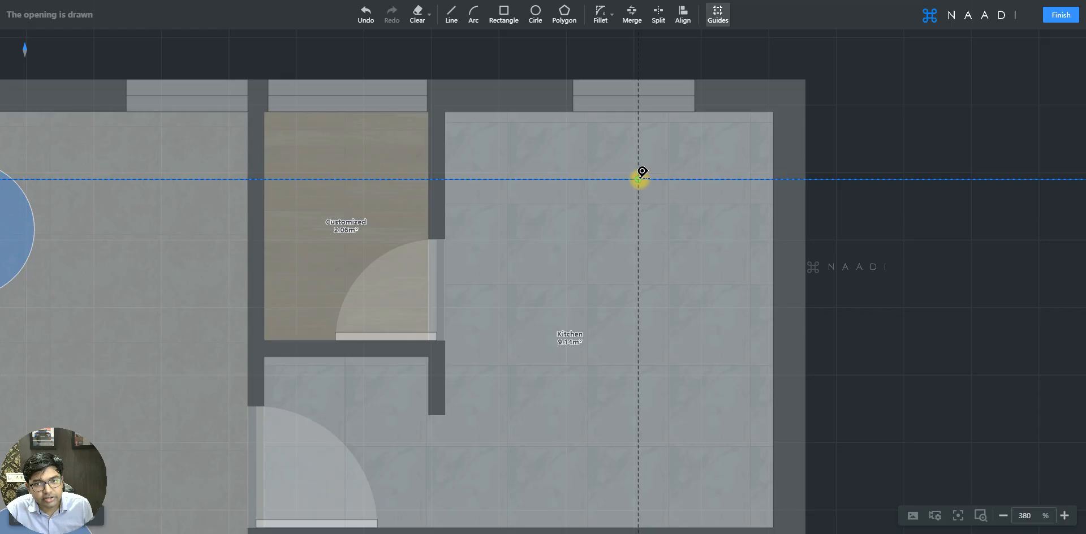
# Draw a 500 by 1000 mm rectangular opening in the kitchen, starting from the intersection of the two guides
pyautogui.click(500, 14)
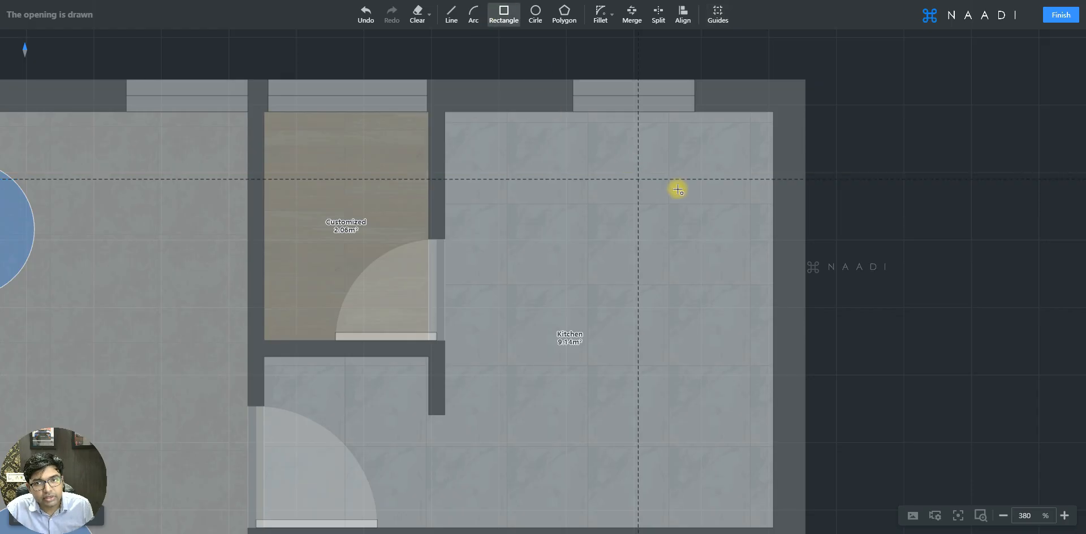
pyautogui.click(638, 179)
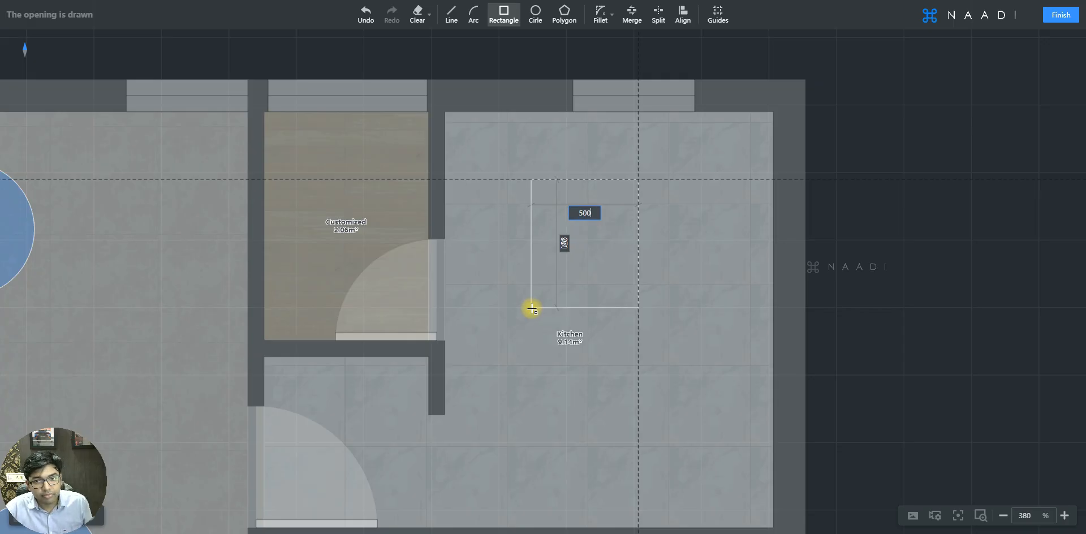
pyautogui.write('500')
pyautogui.press('Tab')
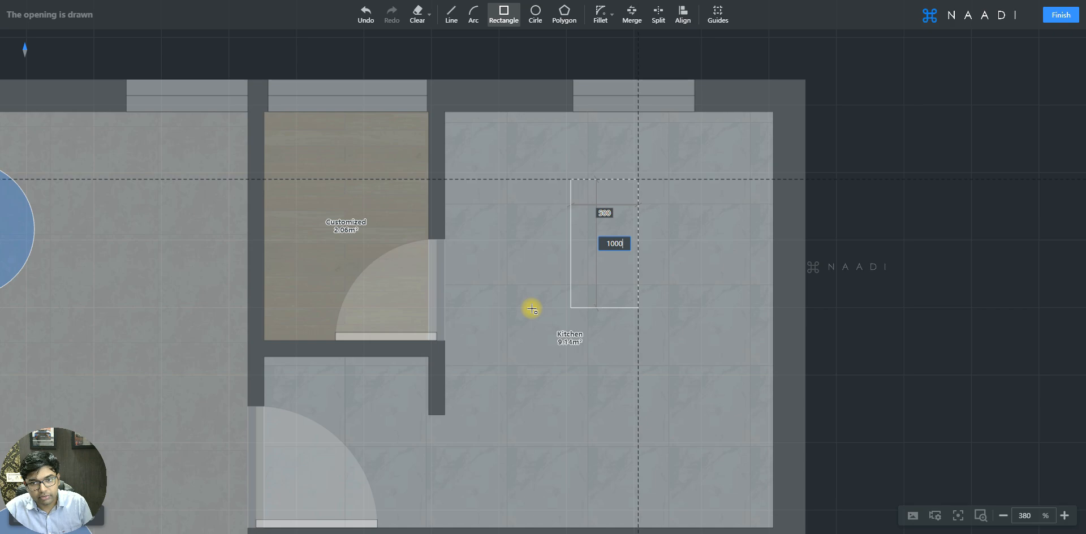
pyautogui.press('Return')
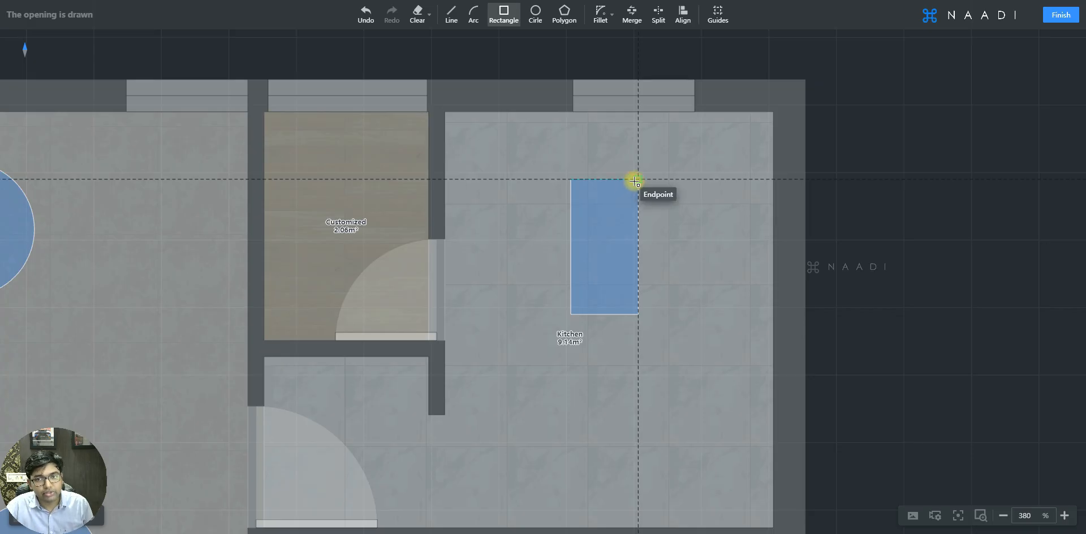
pyautogui.press('Escape')
# Look over all the drawn openings on the plan and finish the floor opening drawing
pyautogui.scroll(-6, 608, 158)
pyautogui.scroll(1, 572, 305)
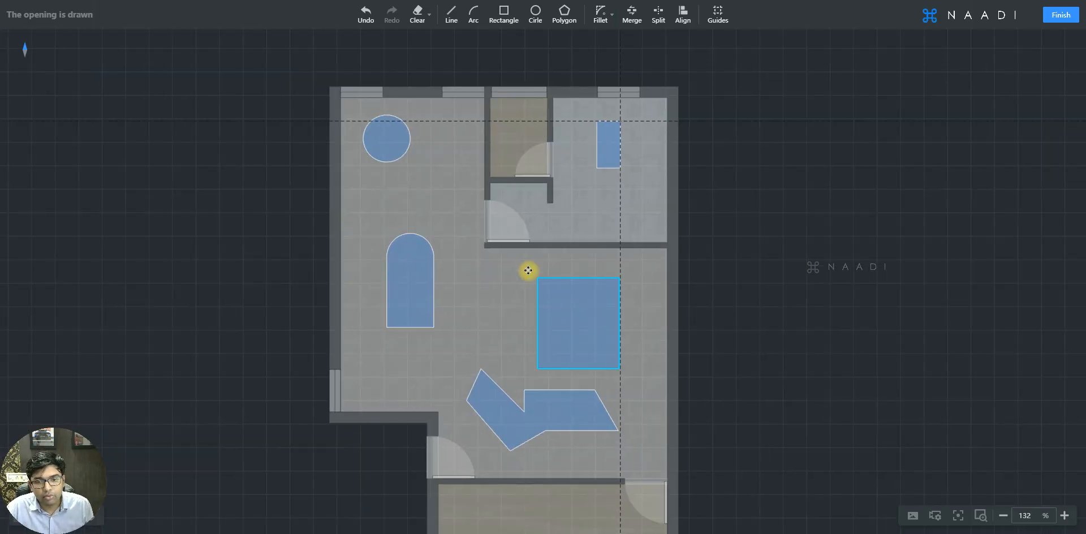
pyautogui.scroll(-1, 471, 148)
pyautogui.scroll(1, 499, 398)
pyautogui.scroll(2, 402, 199)
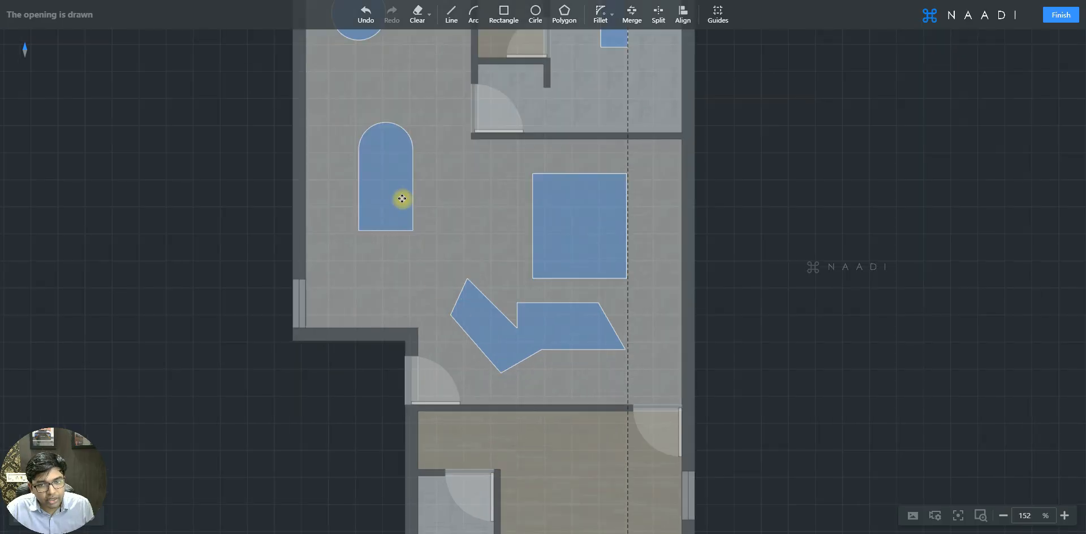
pyautogui.scroll(-2, 526, 313)
pyautogui.scroll(-2, 535, 356)
pyautogui.scroll(-2, 579, 150)
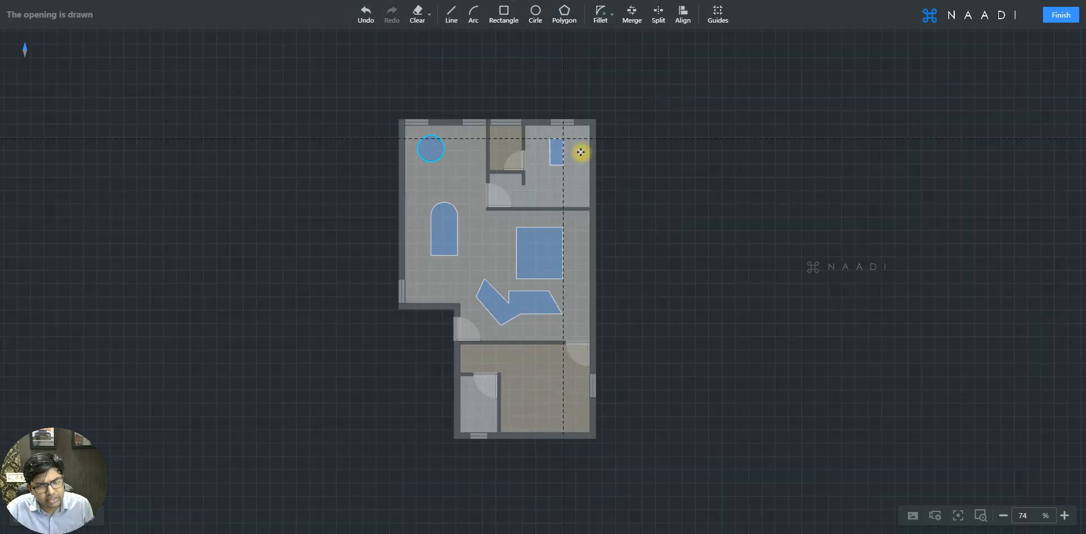
pyautogui.scroll(2, 475, 297)
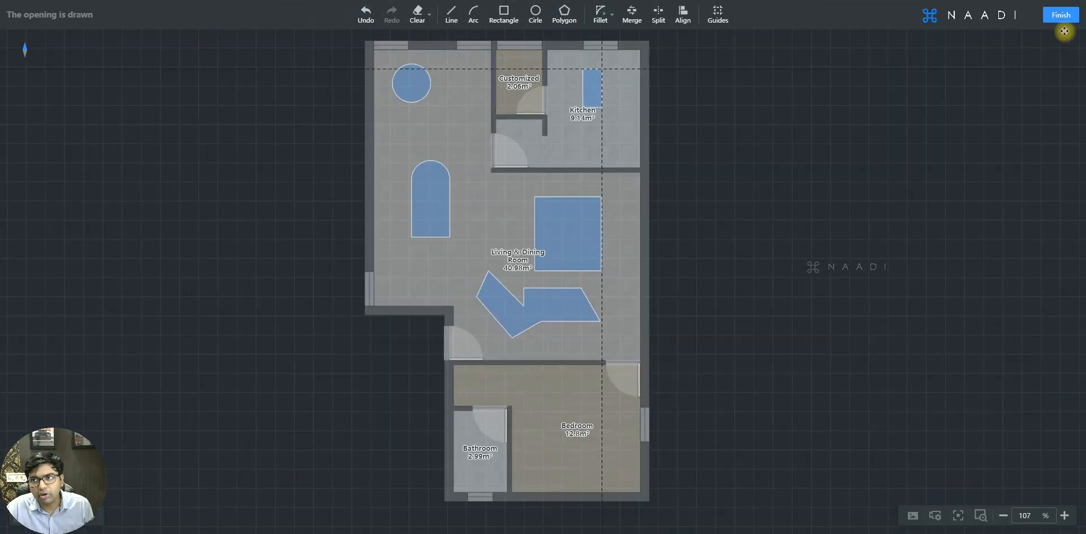
pyautogui.click(1063, 18)
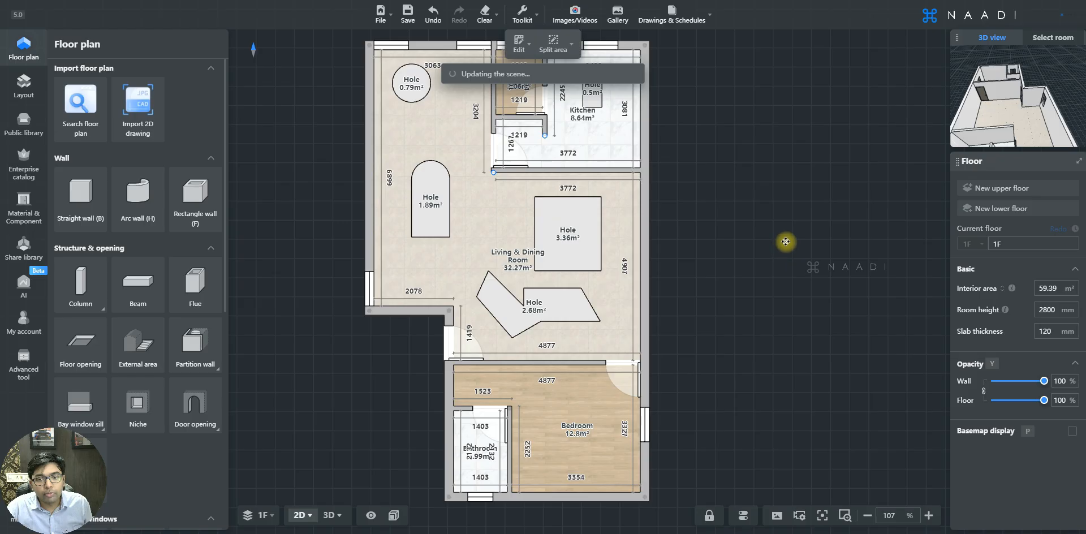
# Examine the finished floor openings in the 3D model from different angles and return to the 2D plan
pyautogui.press('3')
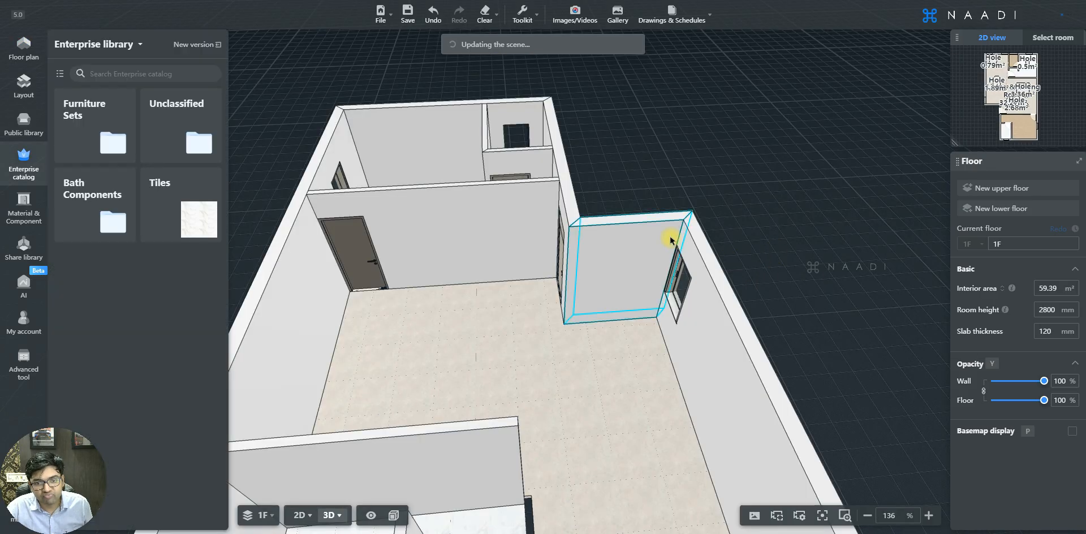
pyautogui.scroll(-5, 749, 249)
pyautogui.moveTo(742, 264); pyautogui.dragTo(691, 286)
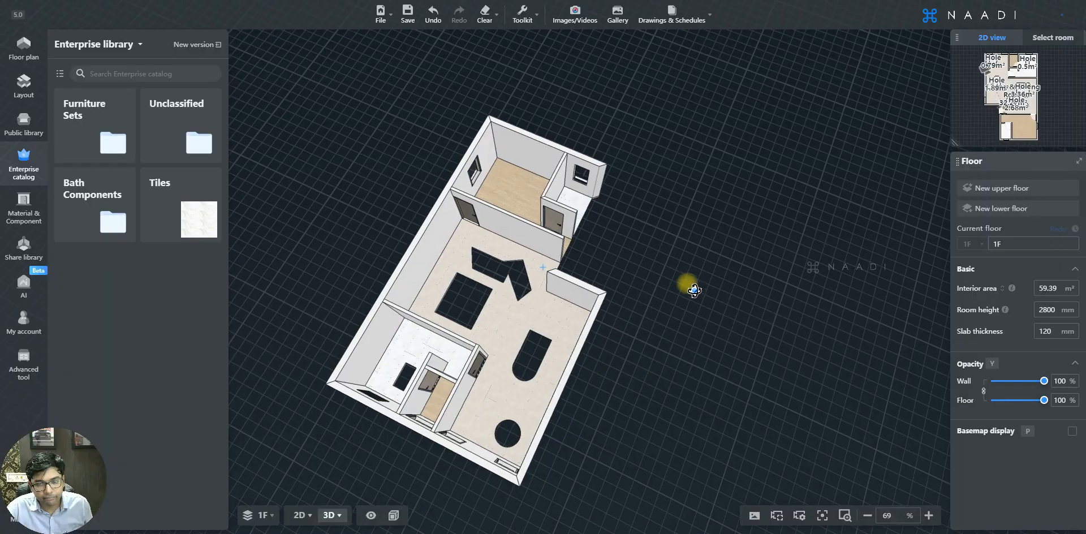
pyautogui.press('2')
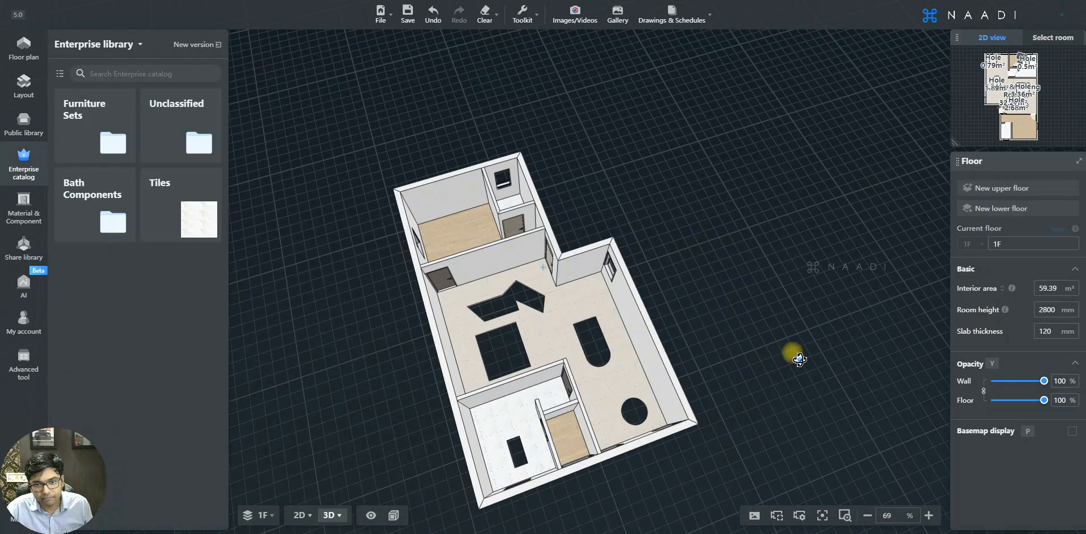
# Delete the circular floor opening from the living and dining room
pyautogui.scroll(4, 614, 311)
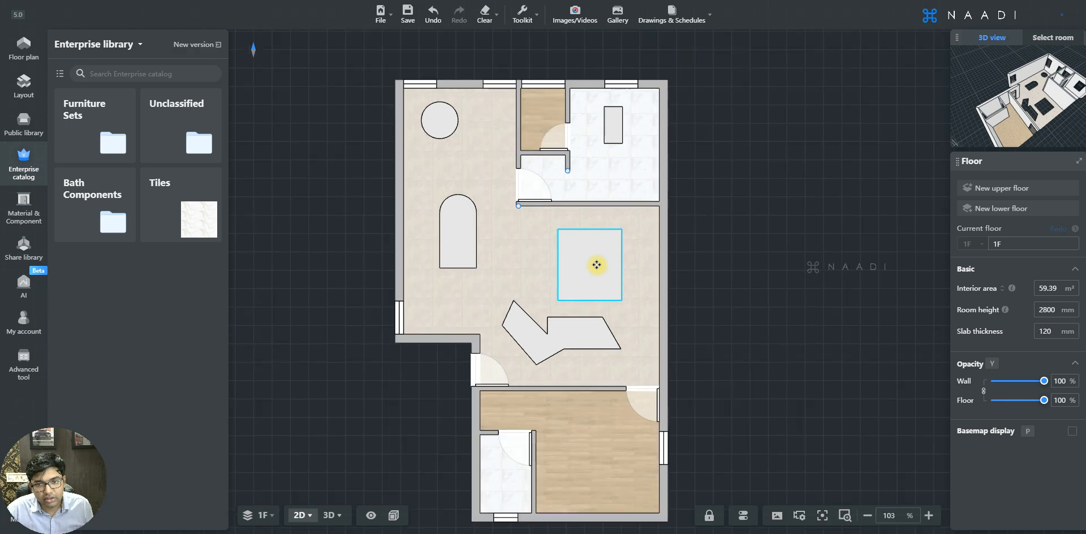
pyautogui.scroll(-3, 628, 471)
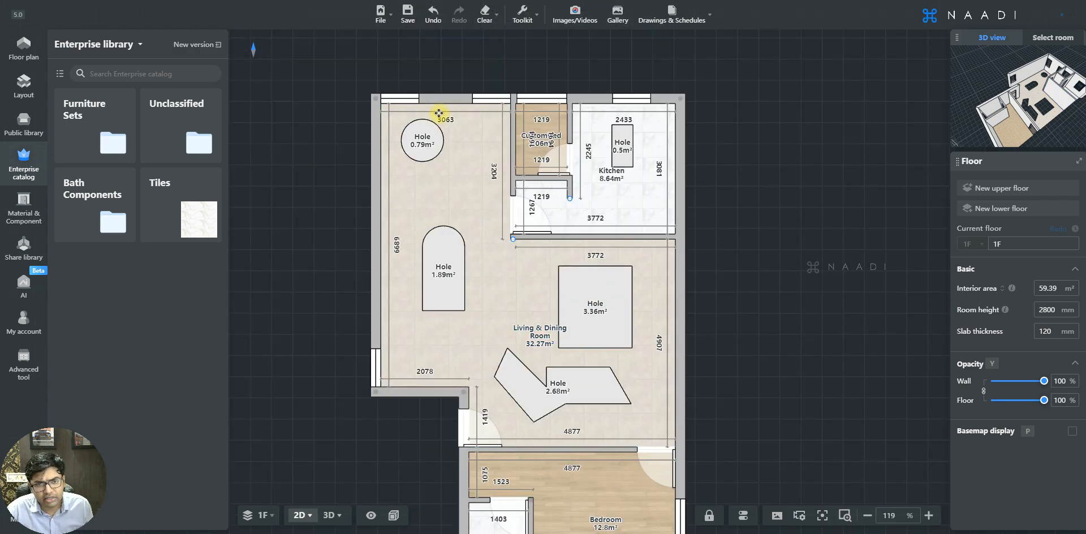
pyautogui.scroll(4, 423, 132)
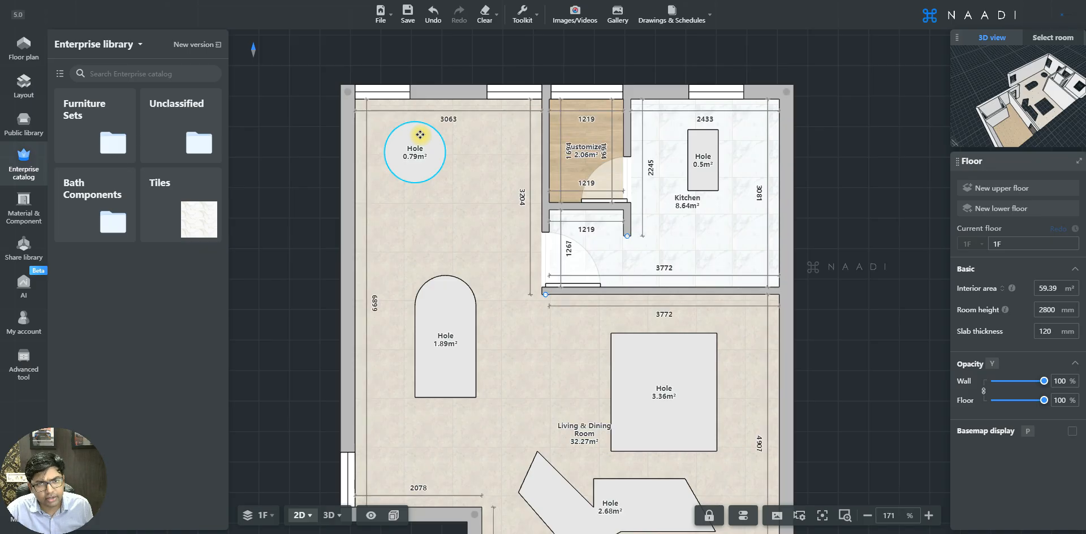
pyautogui.click(420, 135)
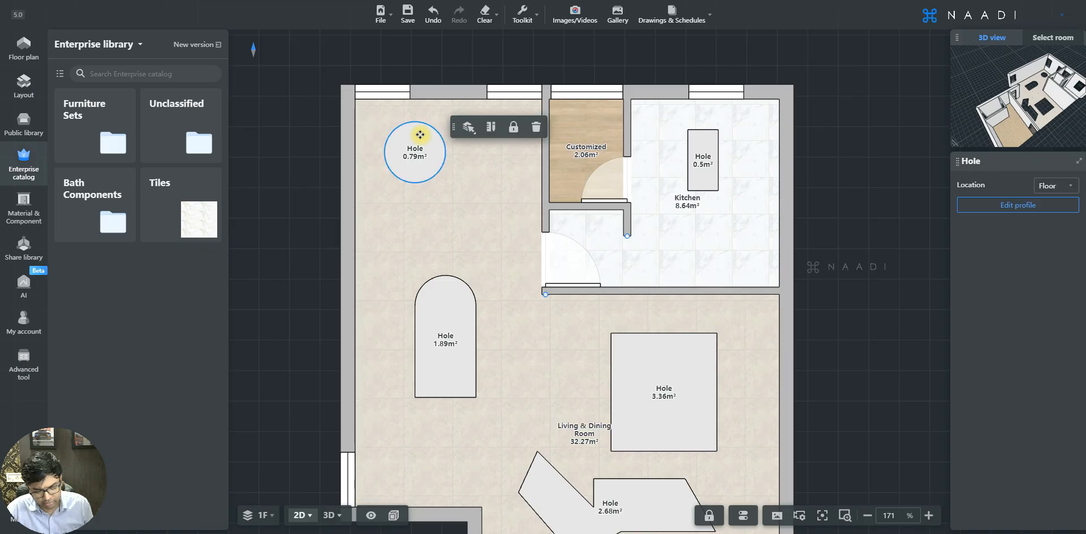
pyautogui.press('Delete')
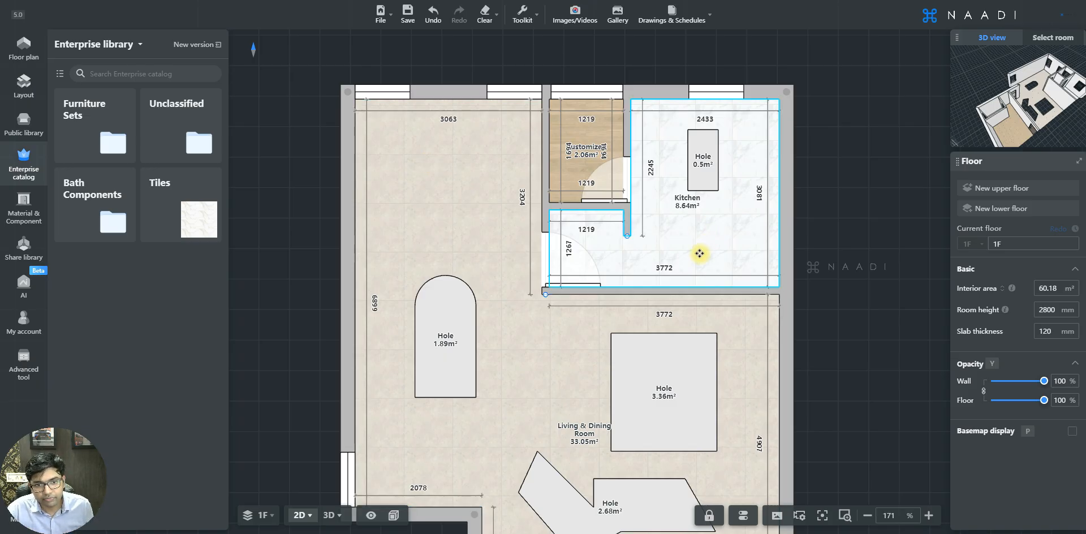
# Edit the profile of the living room's large rectangular opening, moving its edge nearest the outer wall inward to about 1367 mm width, and finish the edit
pyautogui.scroll(-5, 432, 303)
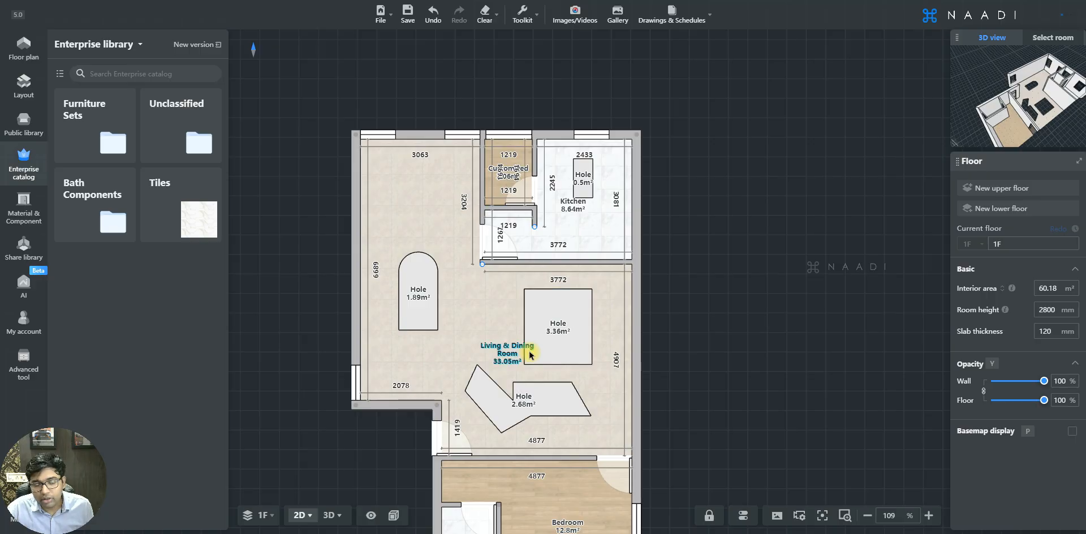
pyautogui.scroll(2, 590, 363)
pyautogui.scroll(2, 590, 363)
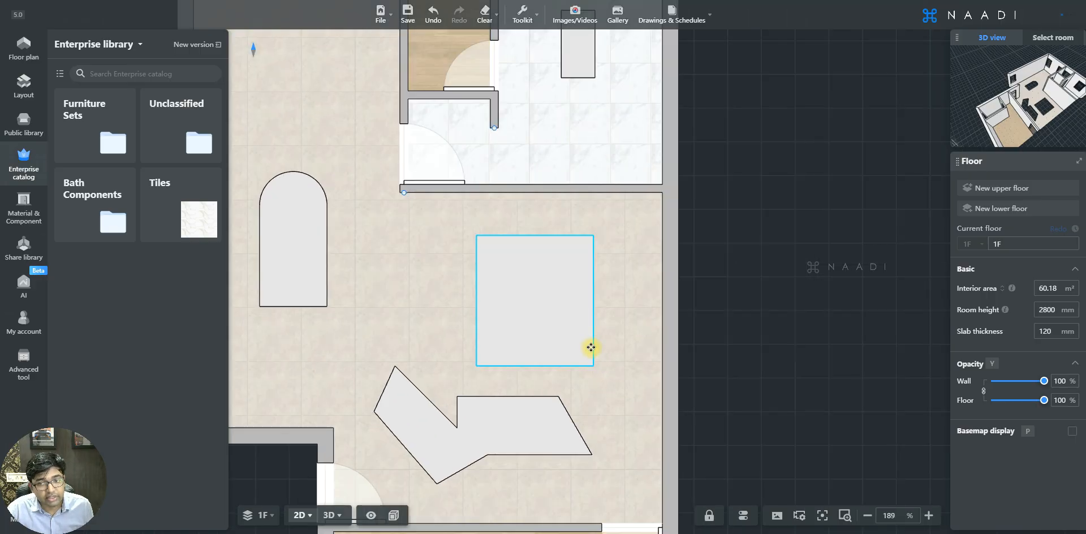
pyautogui.scroll(-3, 543, 356)
pyautogui.scroll(6, 545, 327)
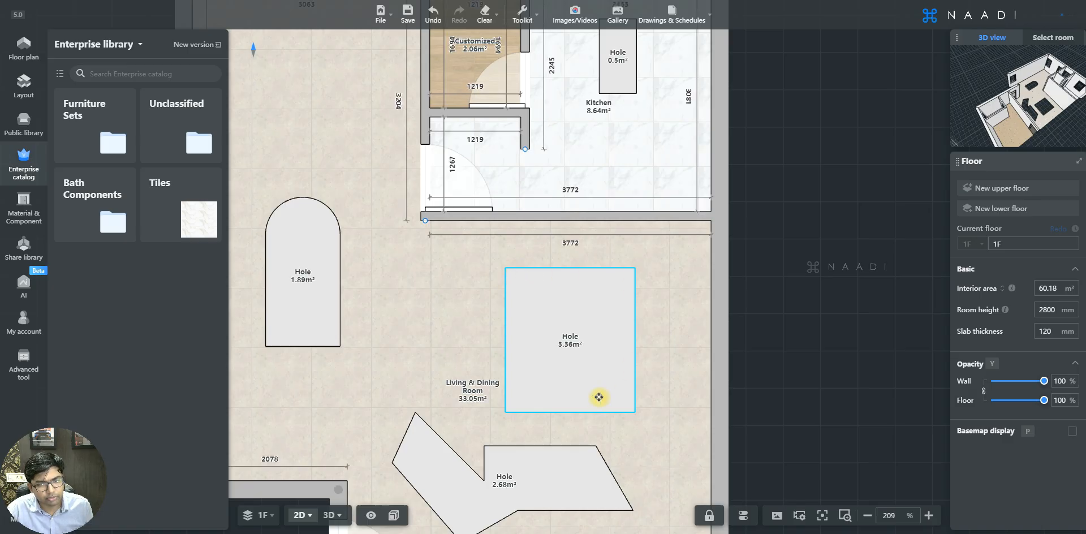
pyautogui.click(597, 303)
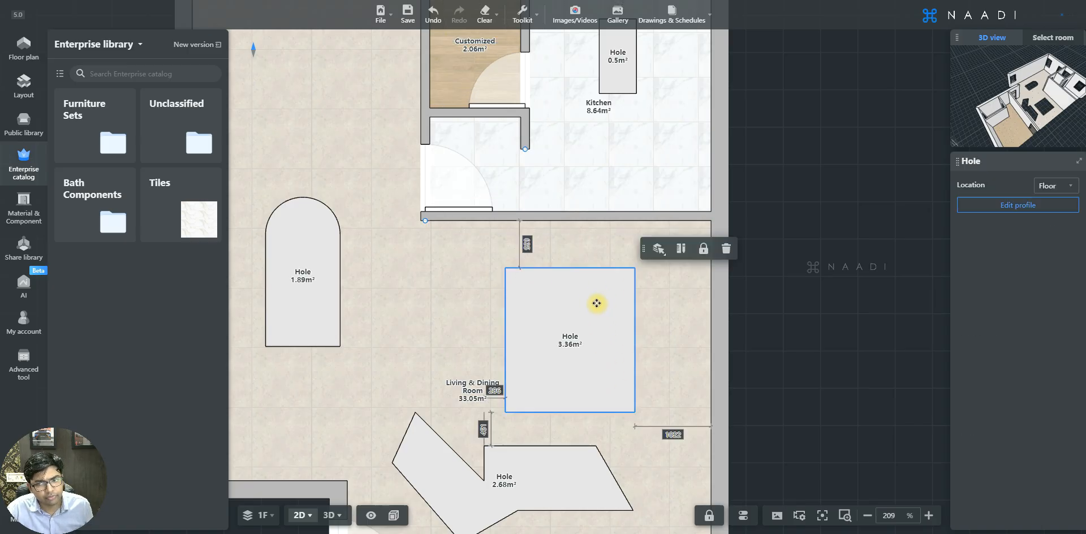
pyautogui.click(681, 249)
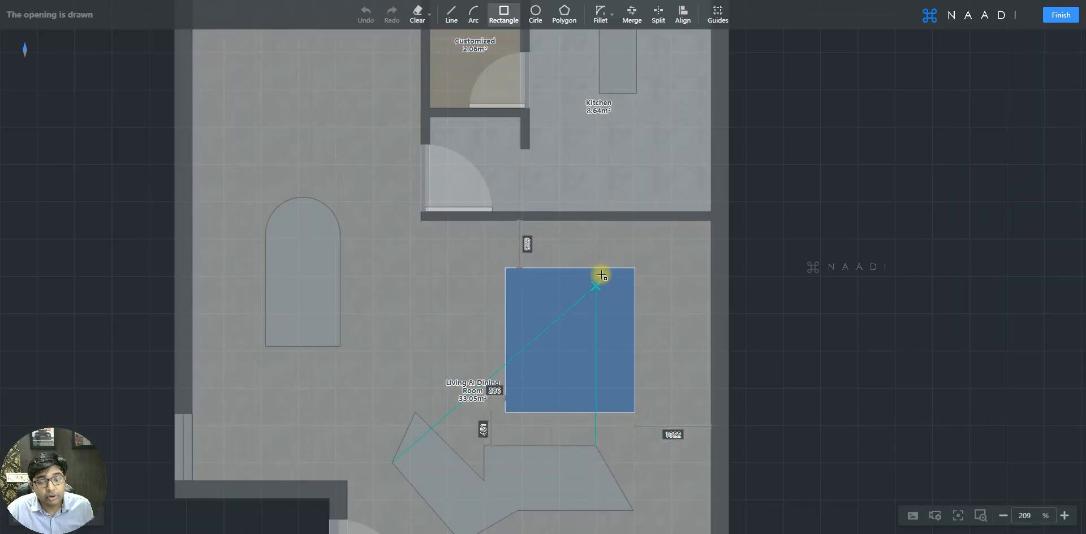
pyautogui.scroll(-3, 549, 286)
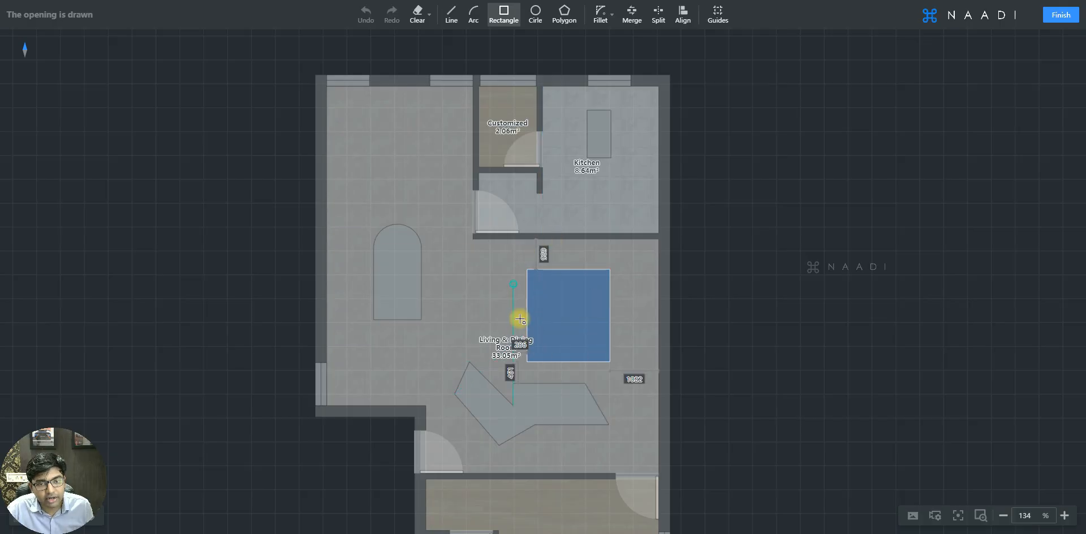
pyautogui.scroll(4, 580, 305)
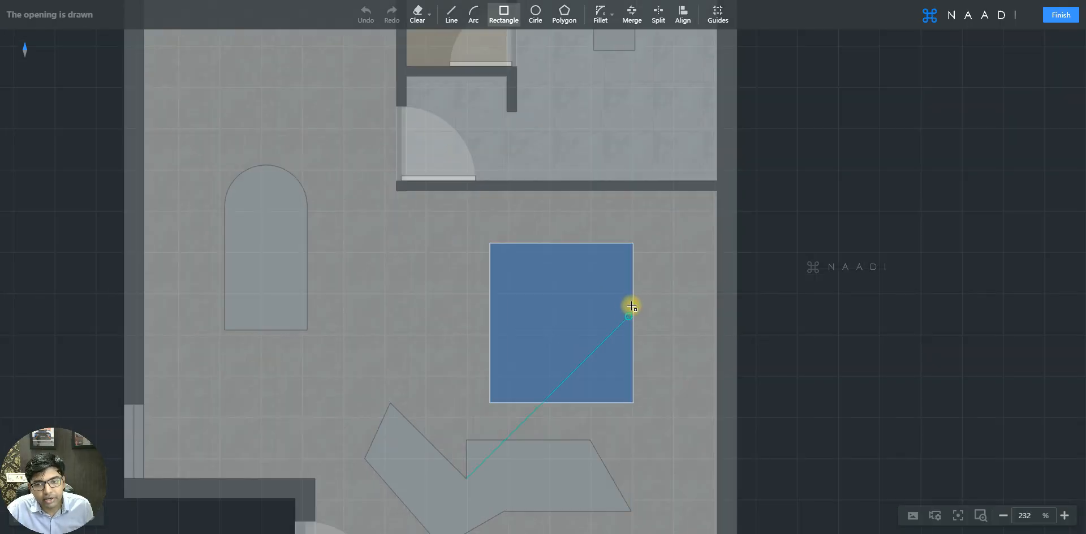
pyautogui.press('Escape')
pyautogui.click(631, 301)
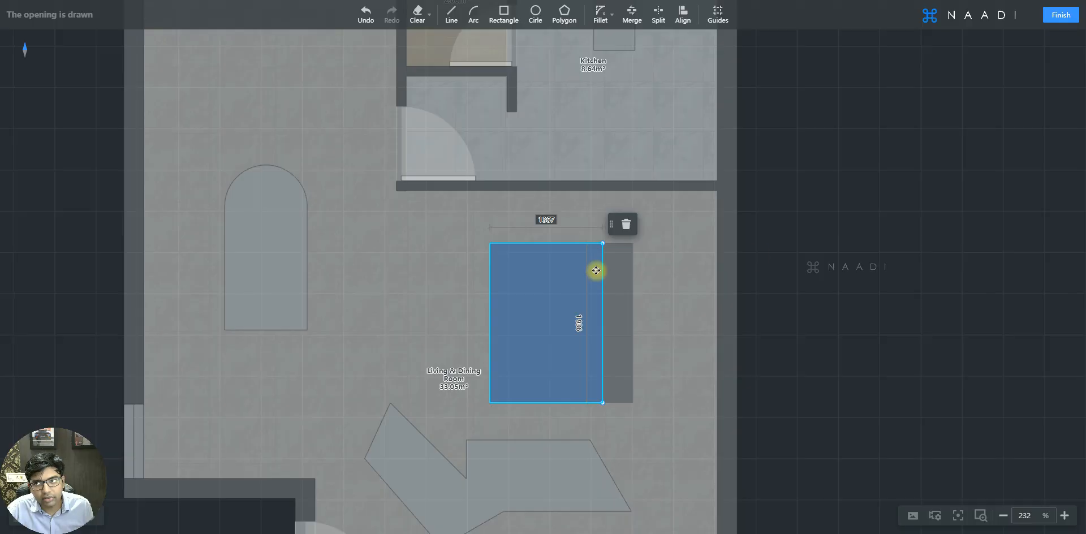
pyautogui.click(1062, 15)
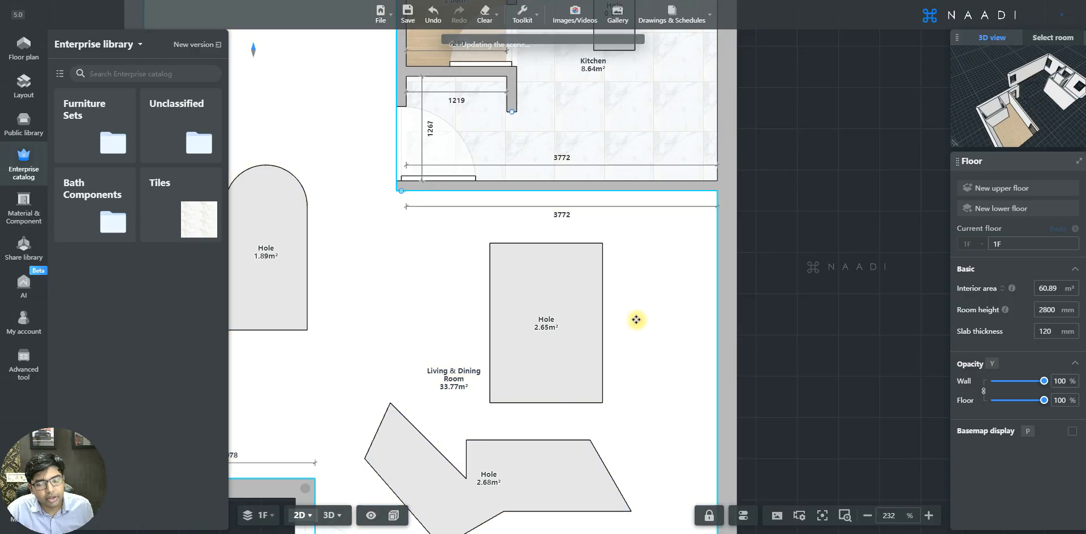
# Switch the 2D plan from the floor to the ceiling view
pyautogui.scroll(-4, 679, 373)
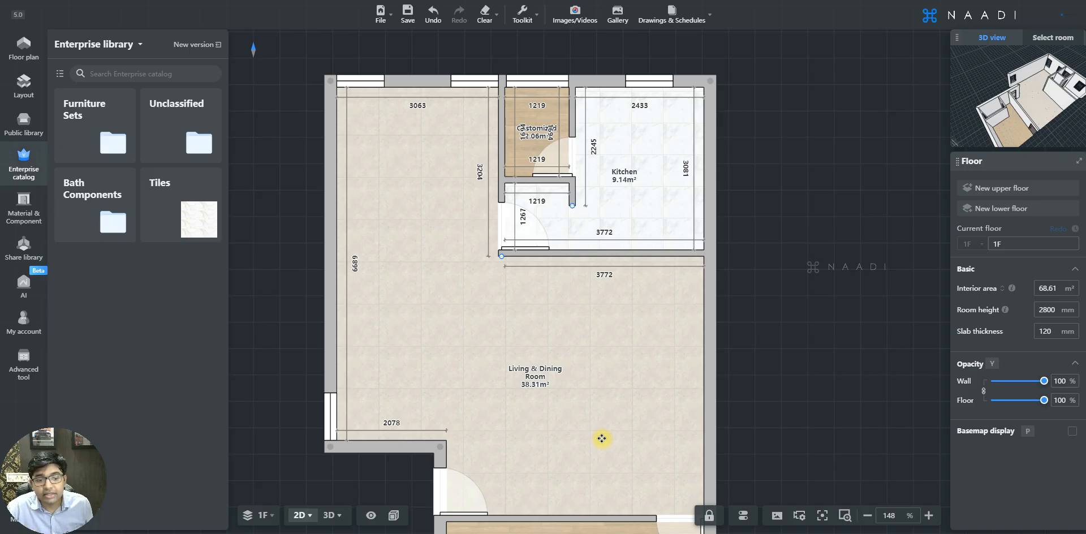
pyautogui.click(303, 515)
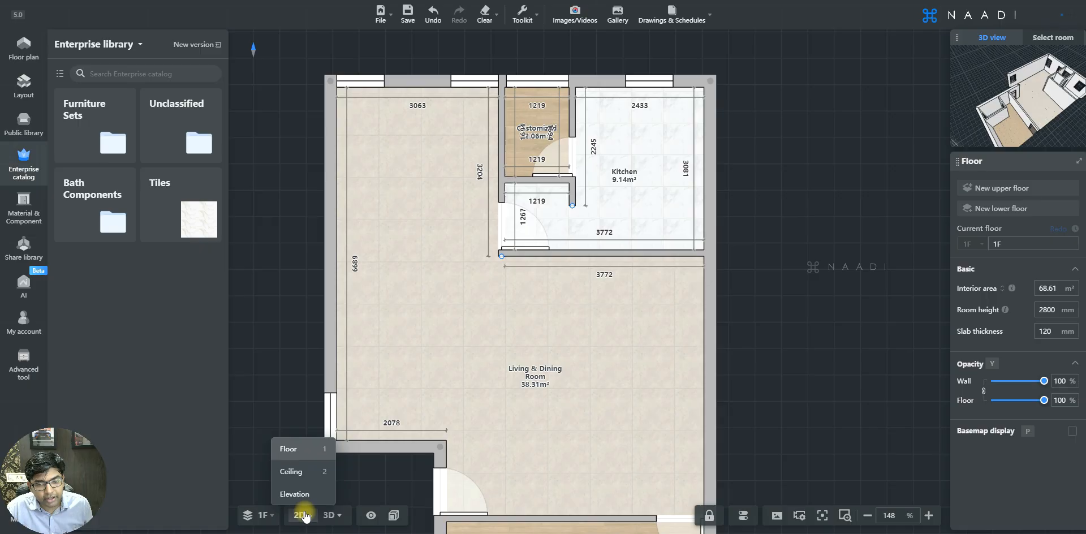
pyautogui.click(300, 470)
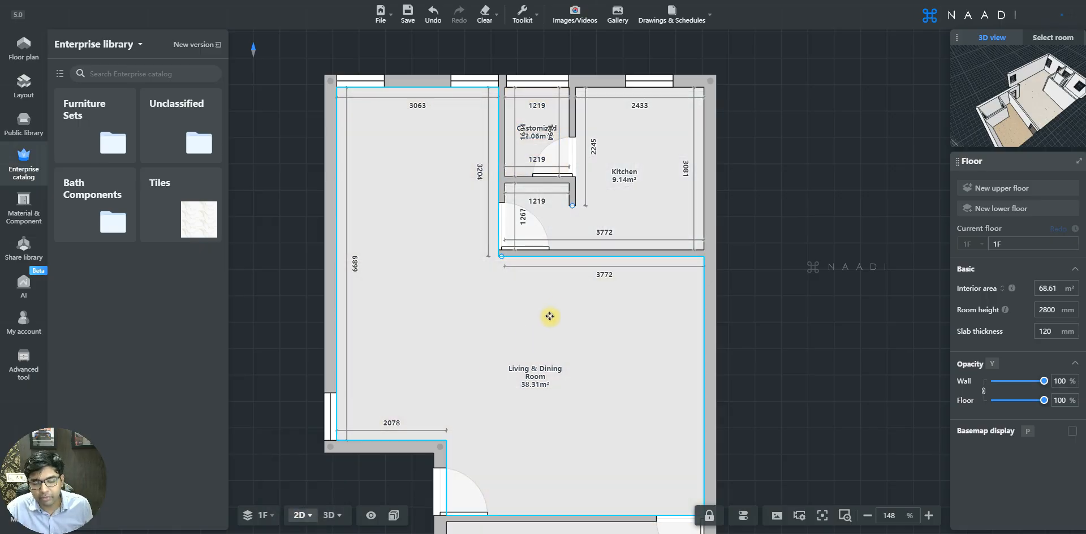
pyautogui.scroll(-5, 554, 305)
pyautogui.scroll(5, 571, 441)
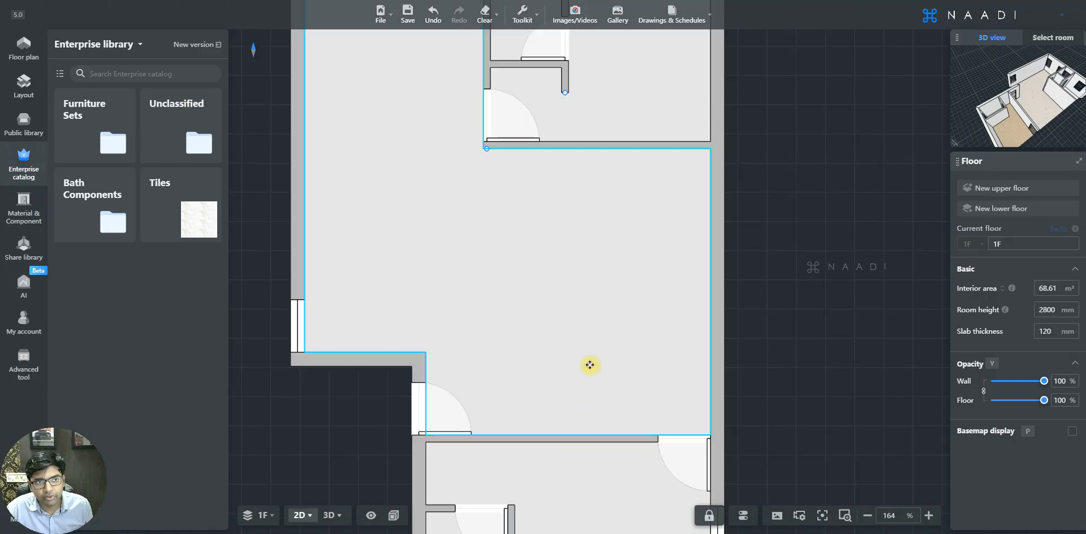
# Draw two freehand rectangular openings in the living and dining room ceiling, a nearly square one and a narrower, longer one beside it
pyautogui.click(21, 50)
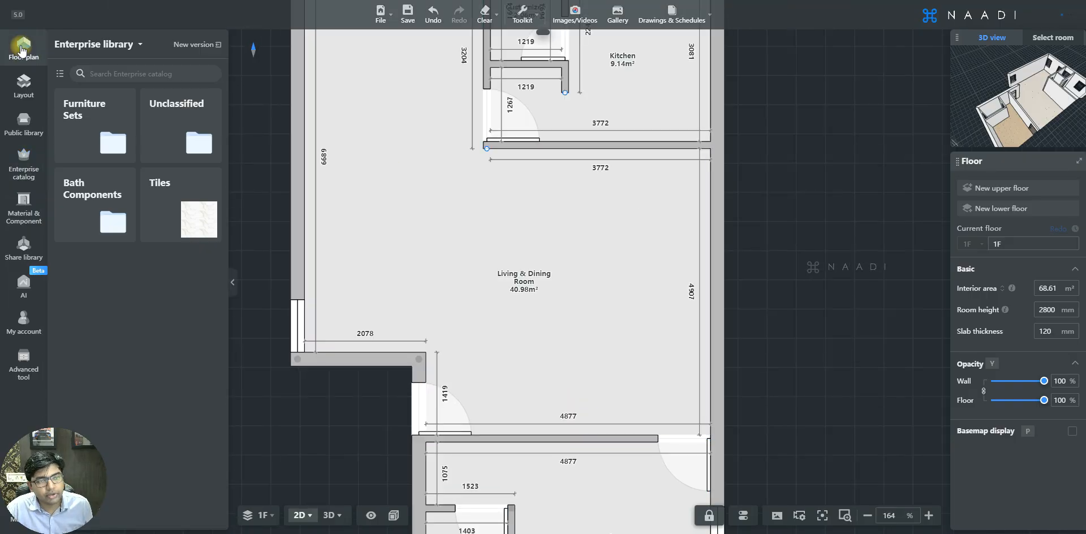
pyautogui.click(82, 345)
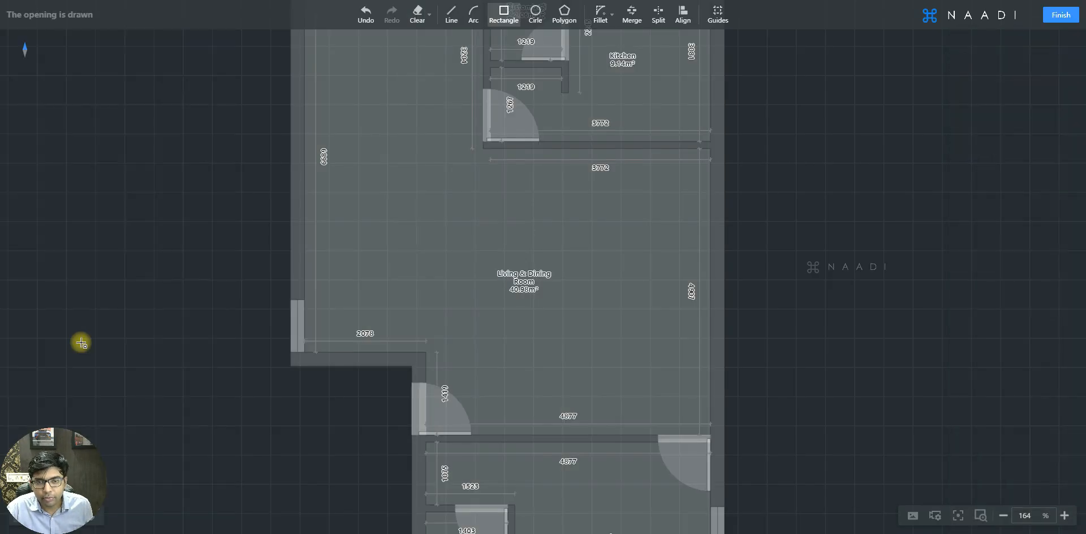
pyautogui.scroll(1, 441, 213)
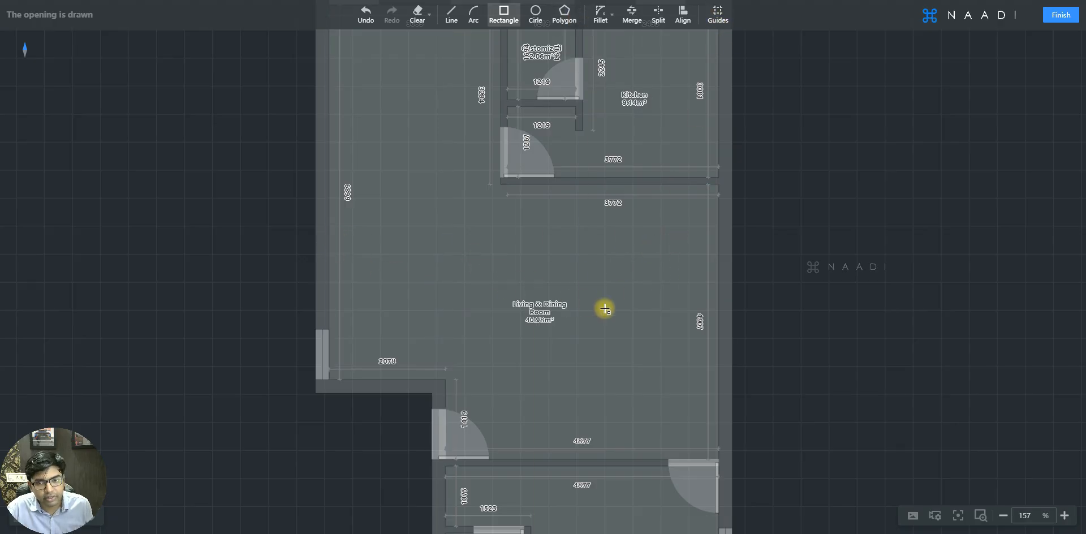
pyautogui.scroll(2, 430, 242)
pyautogui.click(415, 210)
pyautogui.click(533, 321)
pyautogui.click(628, 258)
pyautogui.click(698, 431)
# Draw a circular ceiling opening of about 1.43 m² in the living room's end beside the kitchen and finish the opening drawing
pyautogui.click(536, 13)
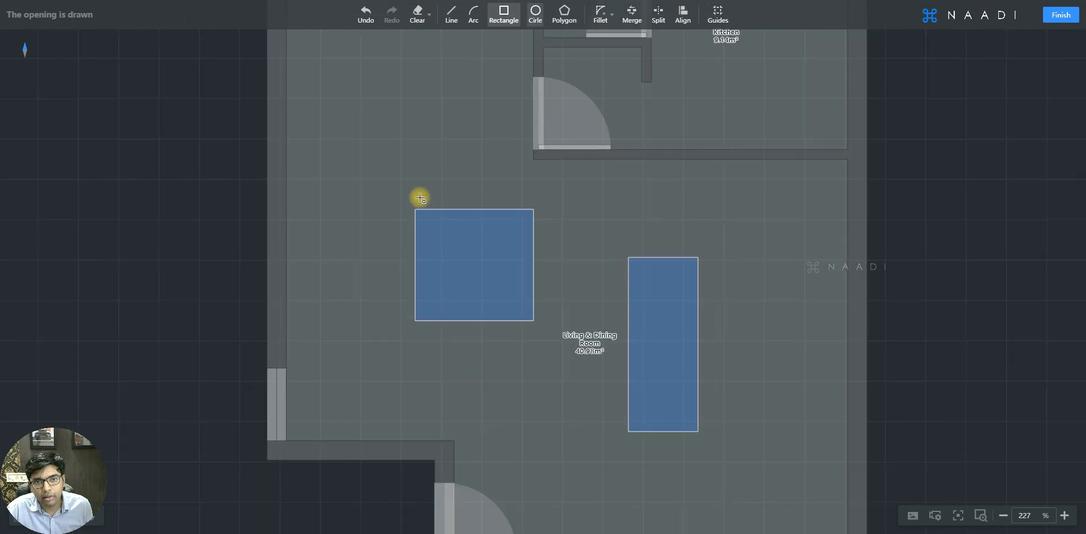
pyautogui.scroll(-2, 376, 141)
pyautogui.click(376, 141)
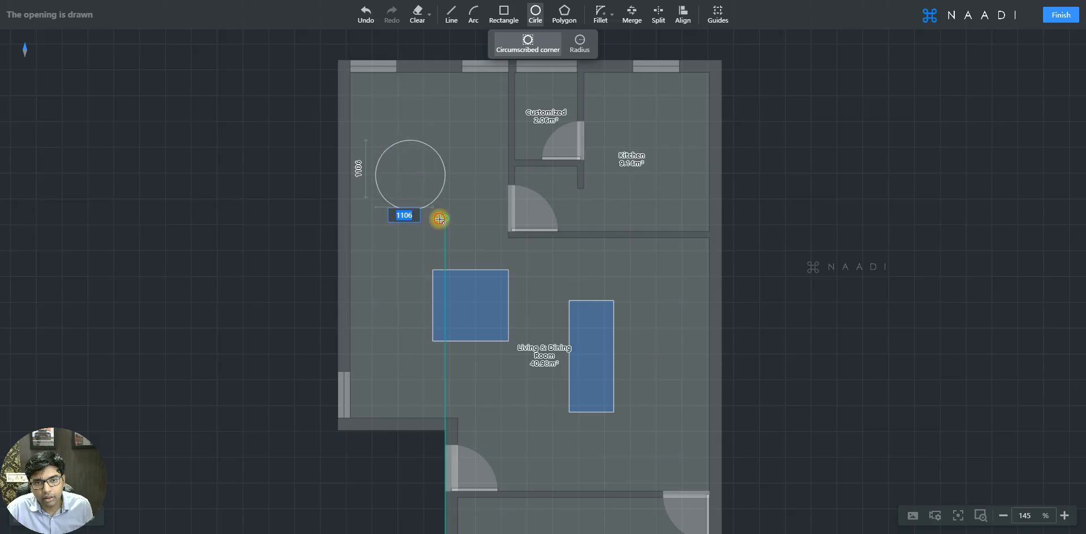
pyautogui.click(440, 220)
pyautogui.press('Escape')
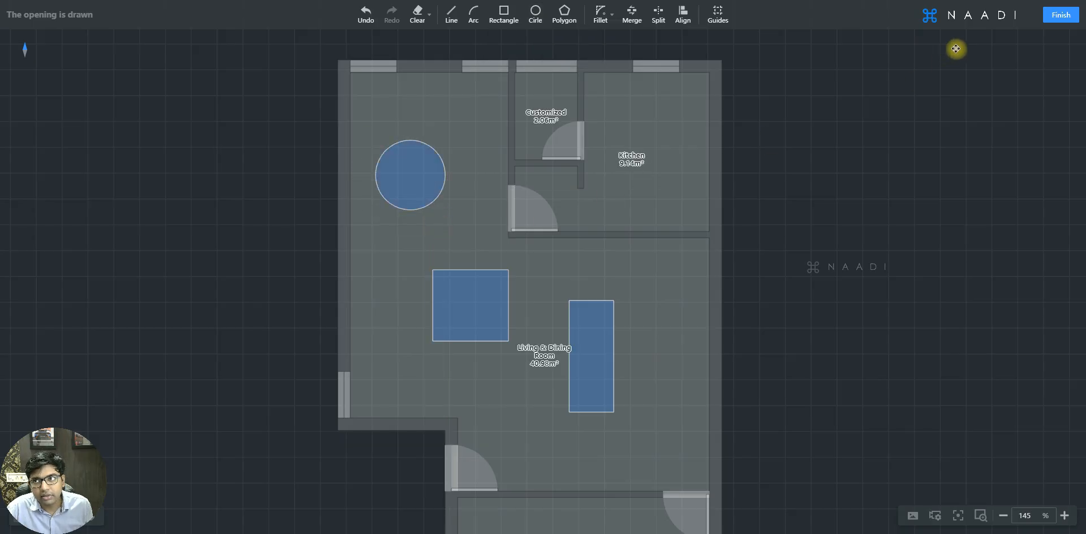
pyautogui.click(1053, 15)
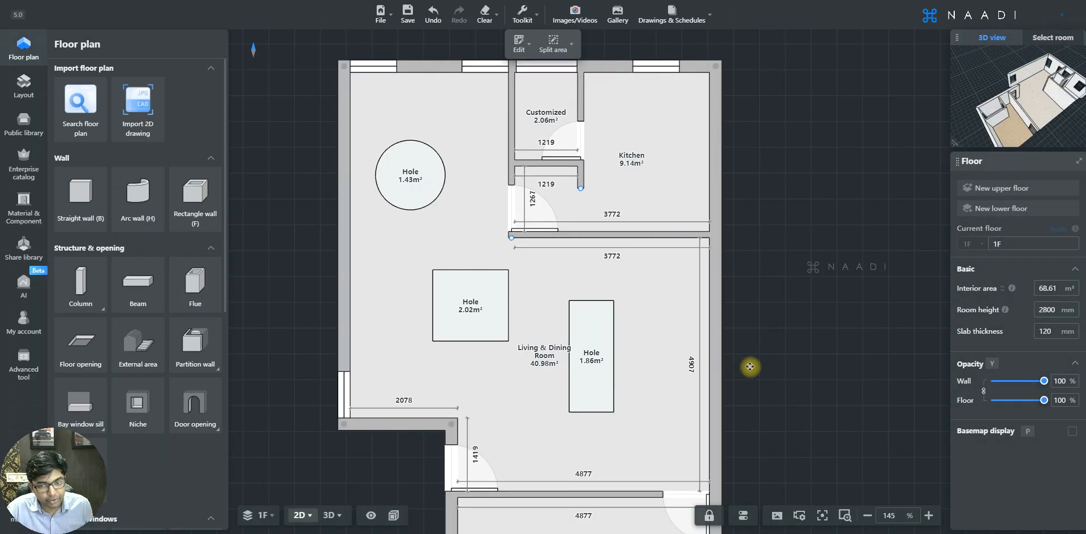
# Examine the ceiling openings in the 3D view and return to the 2D floor plan
pyautogui.press('3')
pyautogui.moveTo(698, 368); pyautogui.dragTo(775, 410)
pyautogui.press('1')
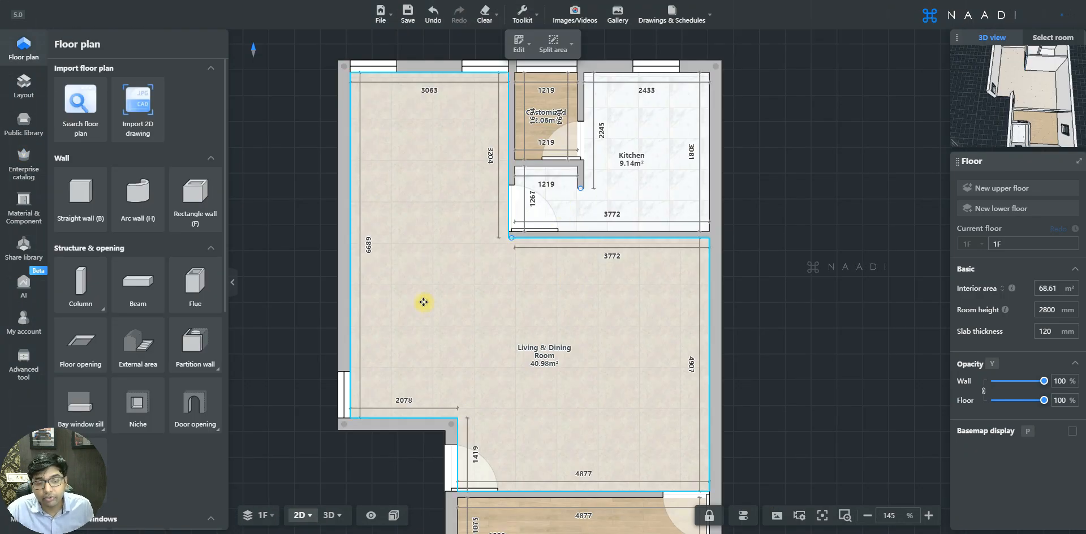
# Draw a rectangular external area 1000 mm wide and about 3444 mm long against the living room's outer wall, starting at the building corner
pyautogui.scroll(-3, 498, 261)
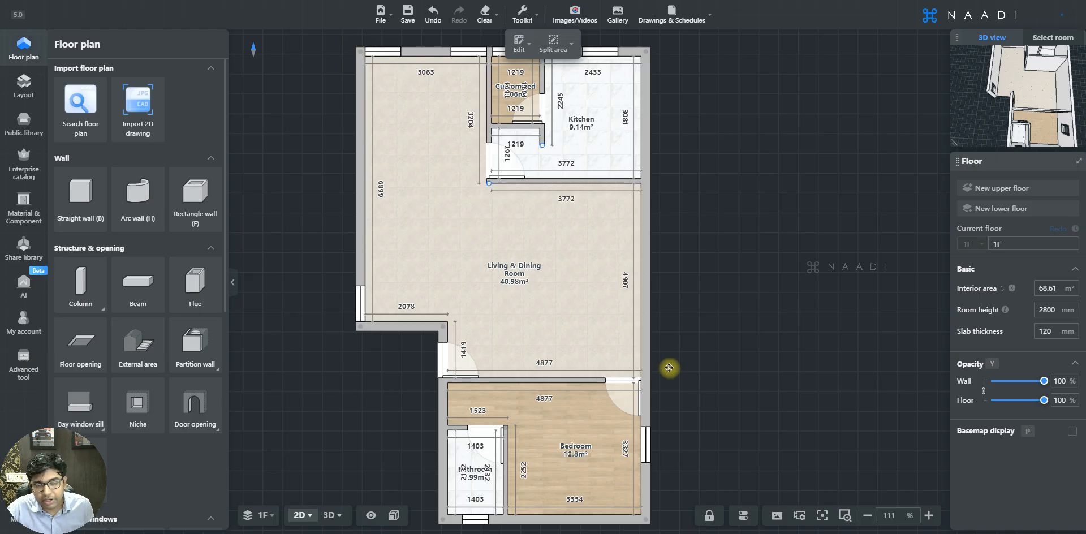
pyautogui.scroll(5, 478, 181)
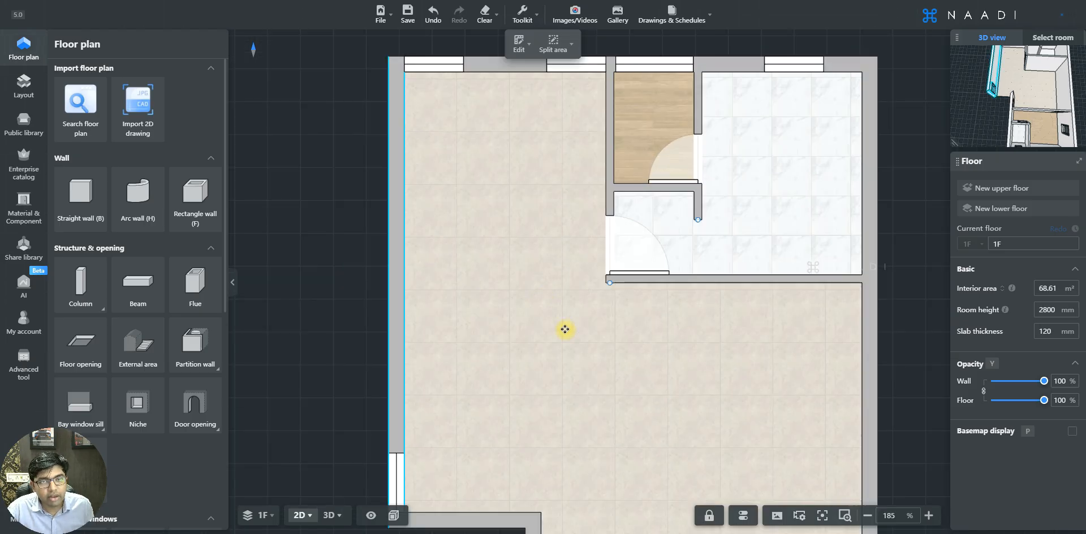
pyautogui.scroll(-2, 579, 321)
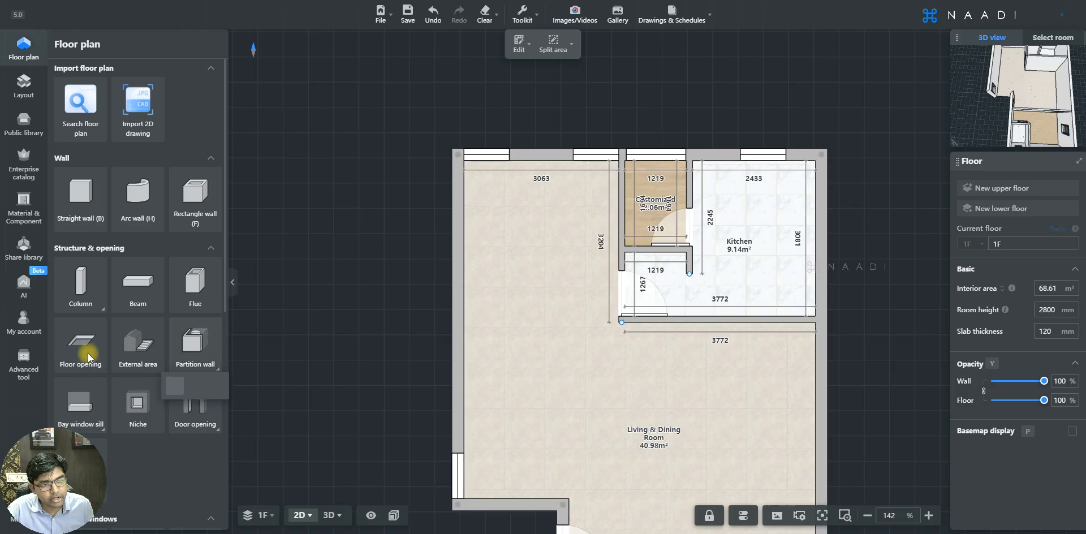
pyautogui.click(135, 342)
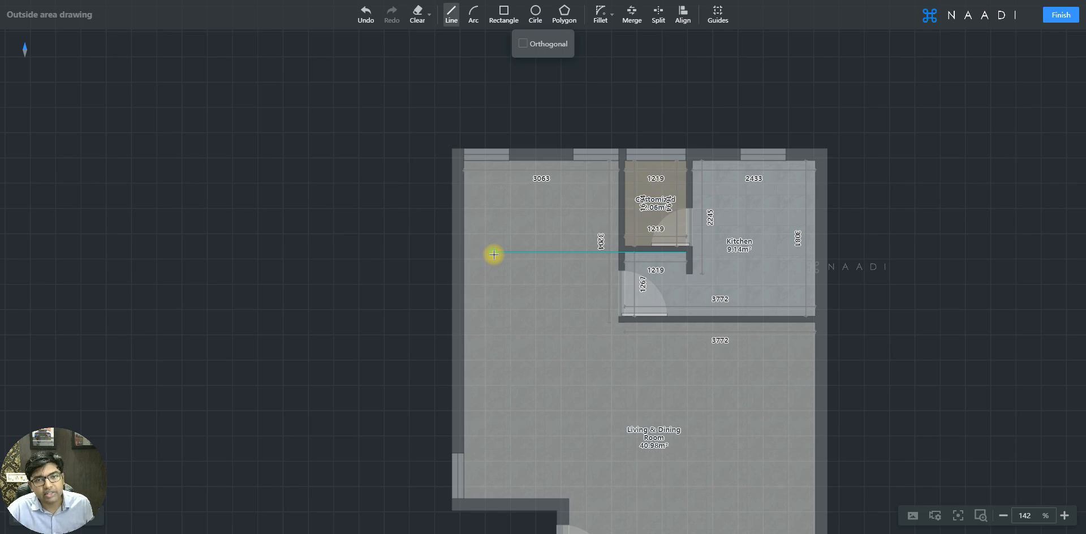
pyautogui.scroll(3, 488, 234)
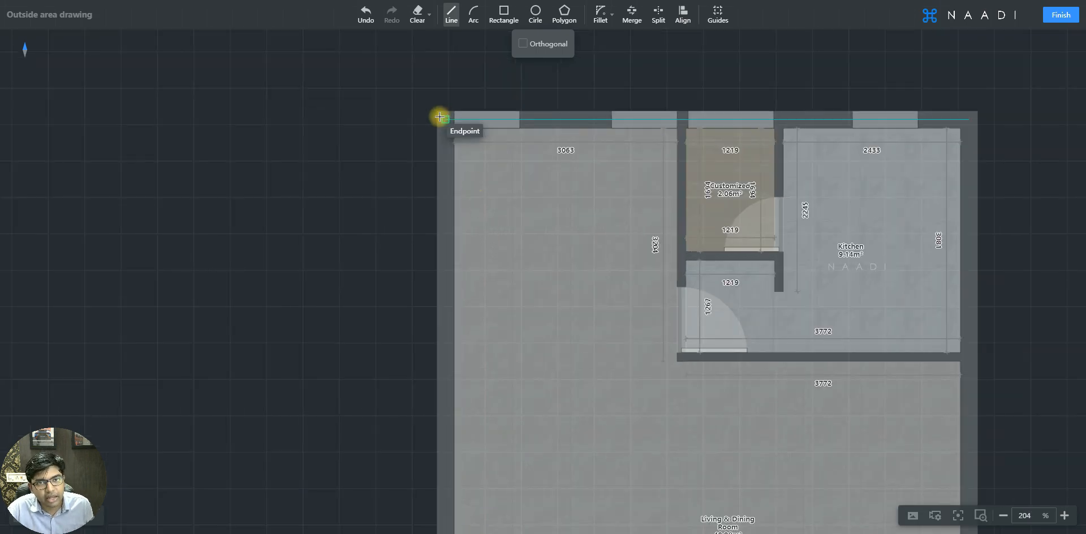
pyautogui.scroll(-1, 373, 166)
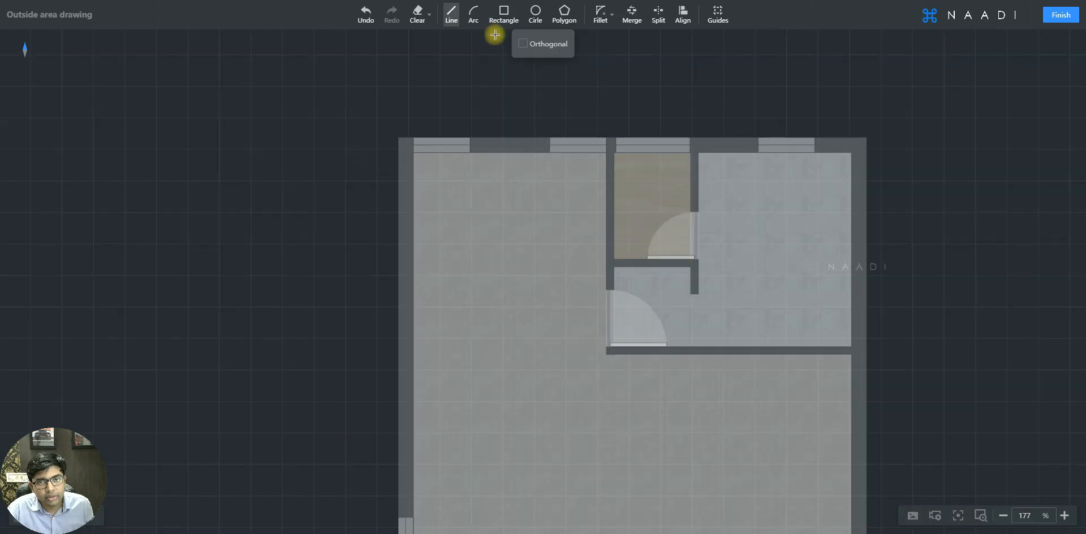
pyautogui.click(502, 15)
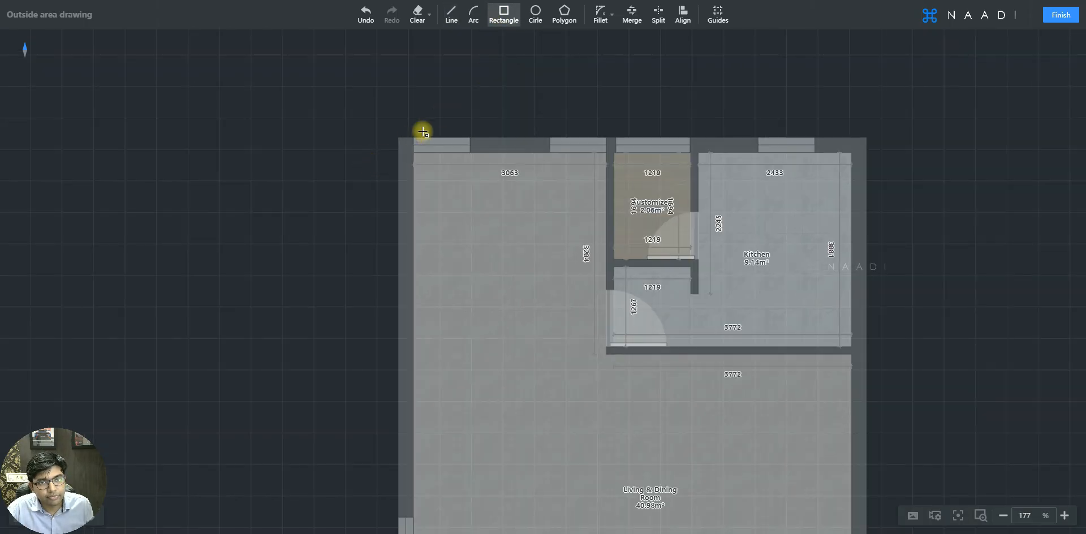
pyautogui.click(398, 139)
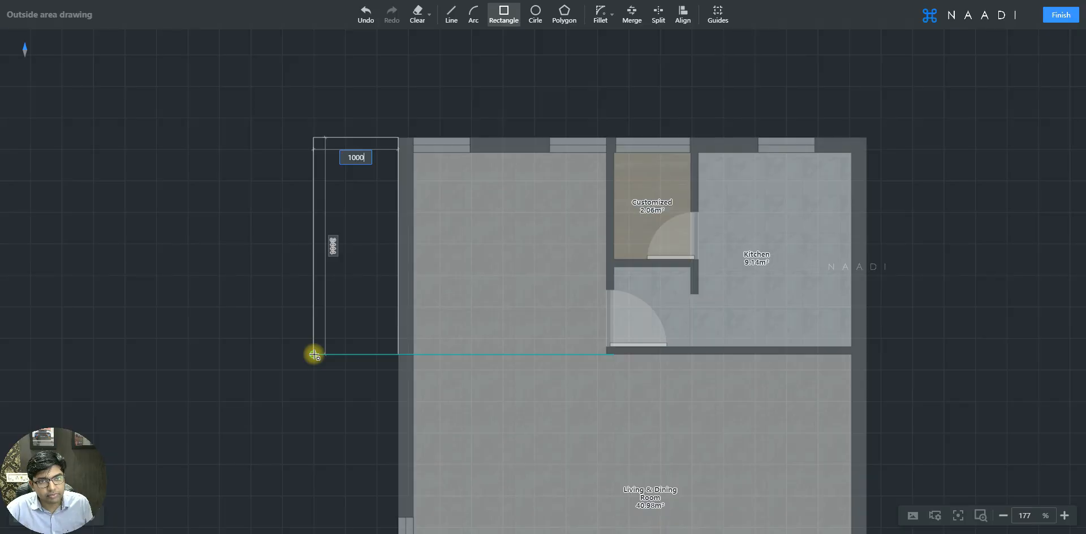
pyautogui.press('Return')
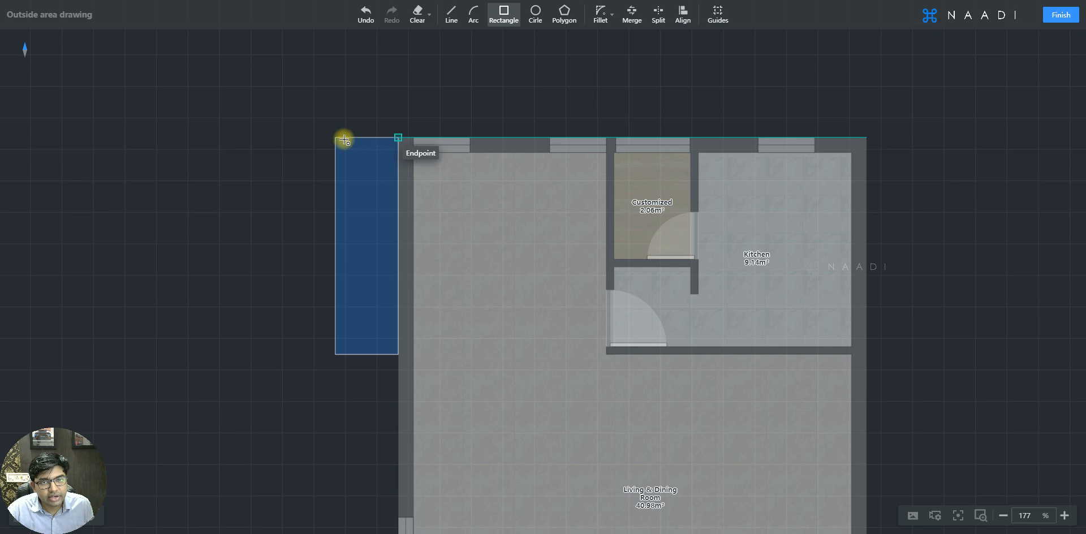
# Draw a second rectangular external area, 1000 mm wide and about 3687 mm long, along the bedroom's outer wall beside its window
pyautogui.scroll(-10, 332, 170)
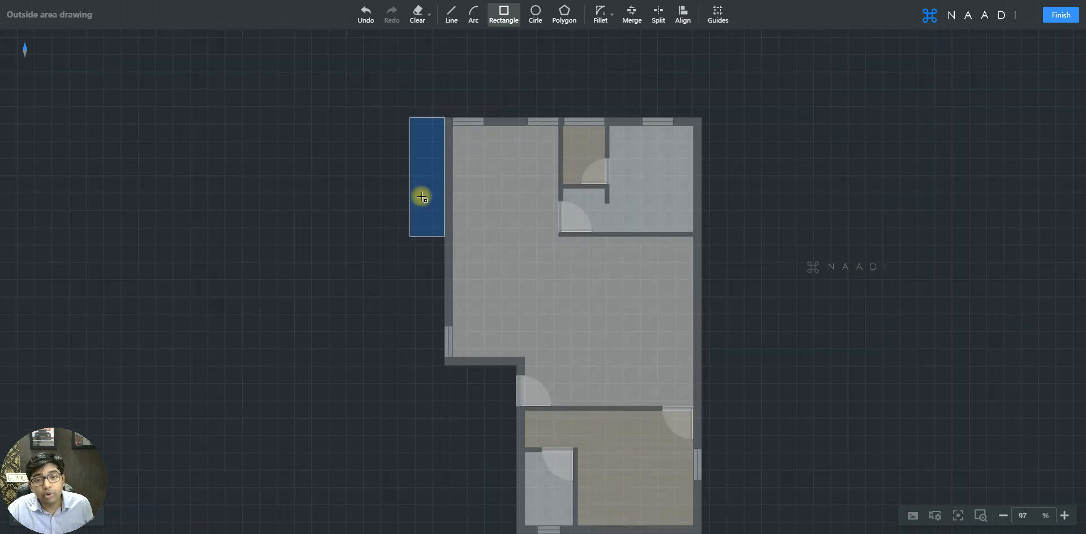
pyautogui.scroll(10, 660, 476)
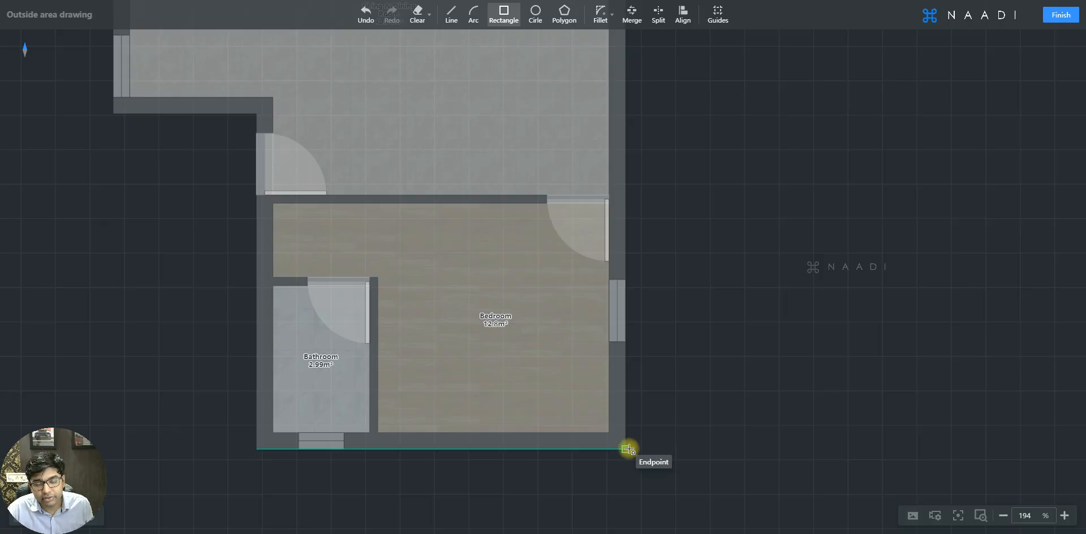
pyautogui.click(654, 385)
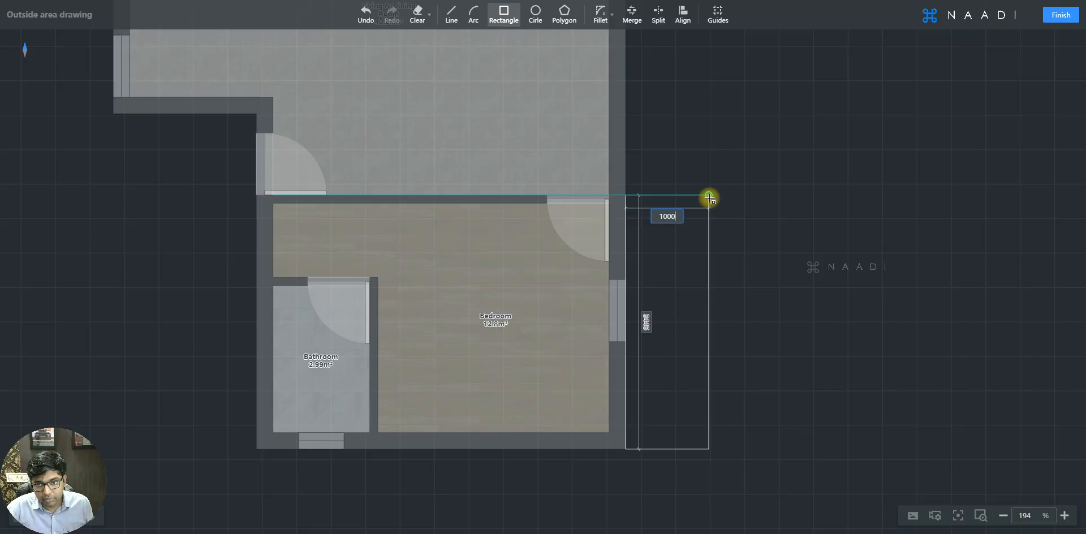
pyautogui.click(710, 198)
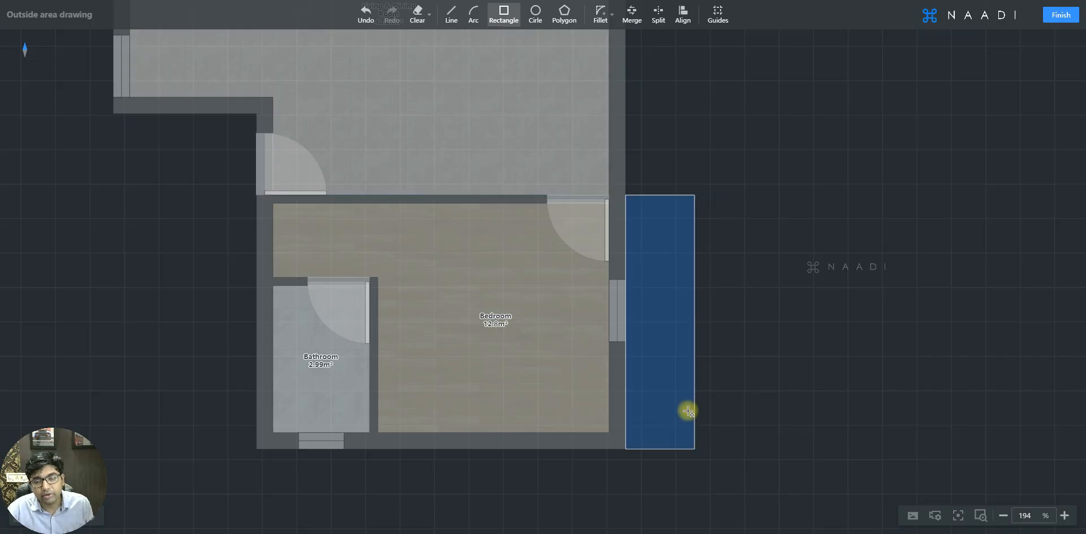
pyautogui.scroll(-4, 689, 410)
pyautogui.press('Escape')
pyautogui.scroll(-3, 645, 340)
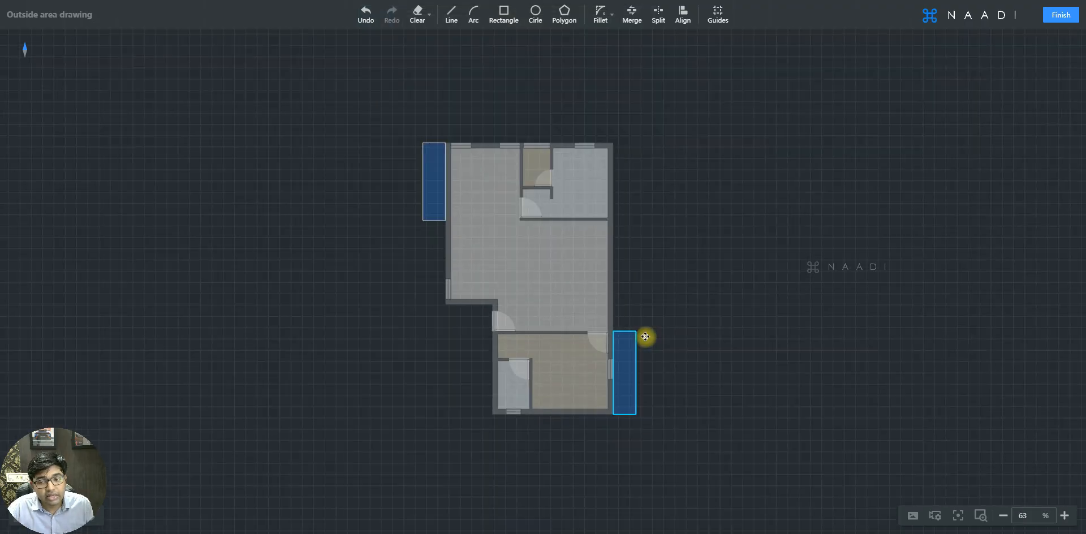
# Draw an outward-bulging arc between the two outer corners of the bedroom's external area
pyautogui.scroll(2, 627, 404)
pyautogui.scroll(5, 627, 404)
pyautogui.click(473, 15)
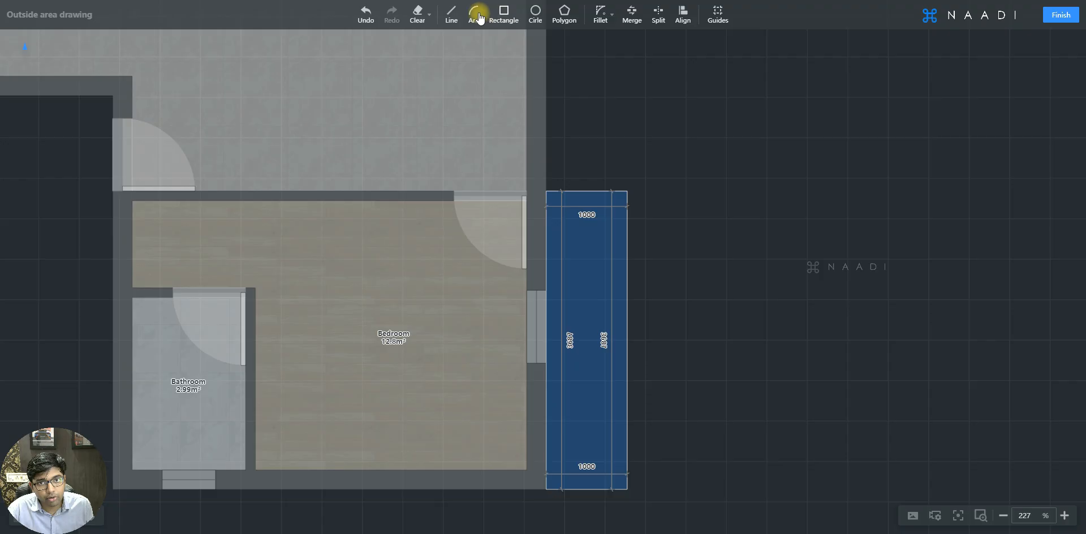
pyautogui.click(626, 191)
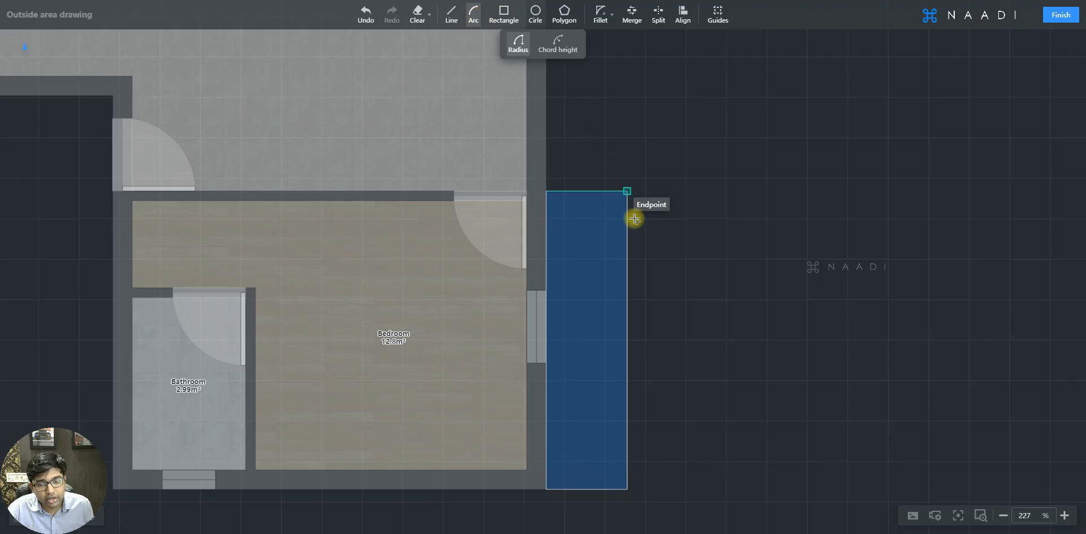
pyautogui.click(632, 488)
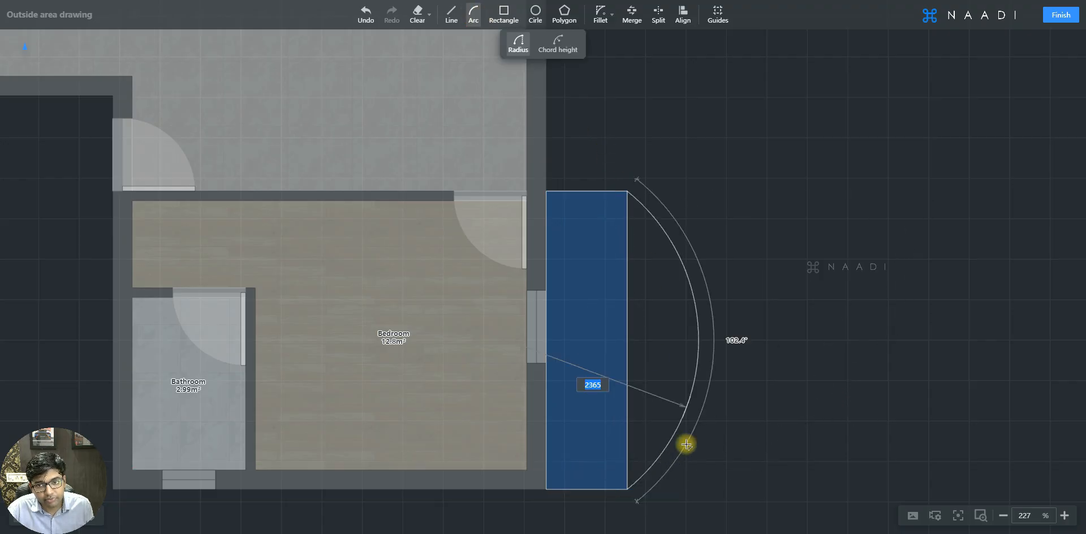
pyautogui.click(709, 407)
pyautogui.press('Escape')
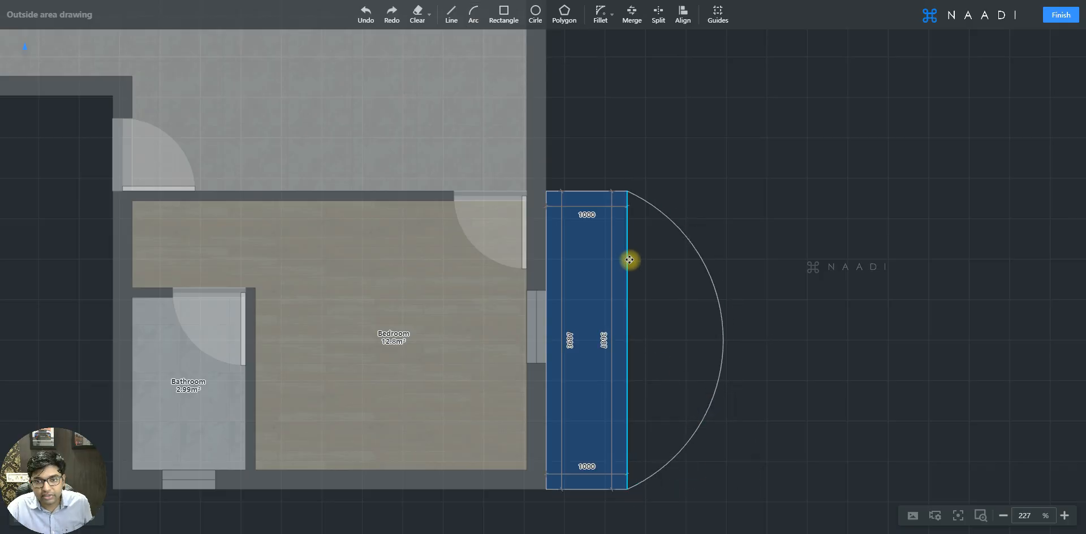
# Delete the straight edge inside the arc of the bedroom's external area and finish the outside area drawing
pyautogui.click(629, 260)
pyautogui.press('Delete')
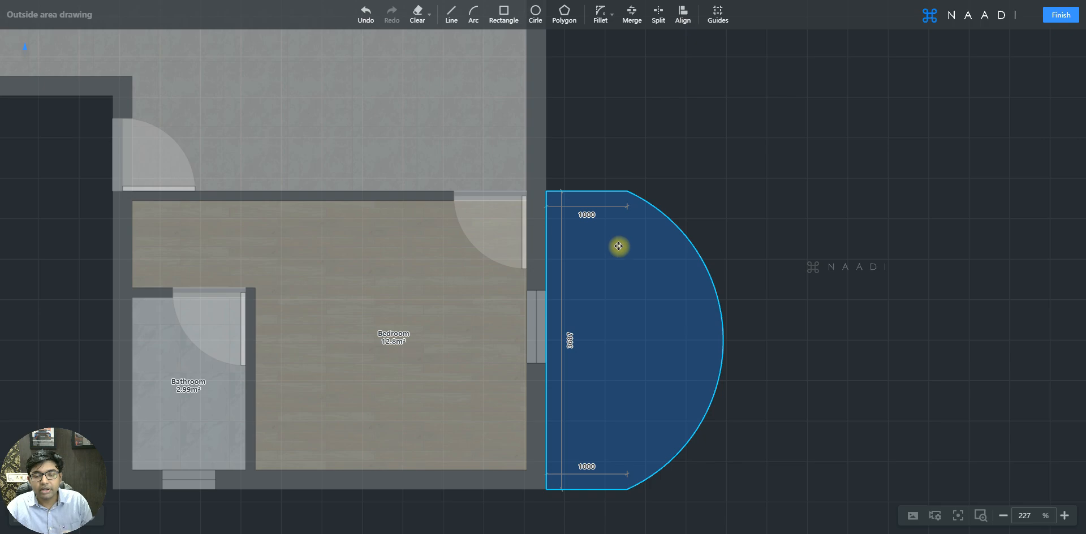
pyautogui.scroll(-8, 637, 320)
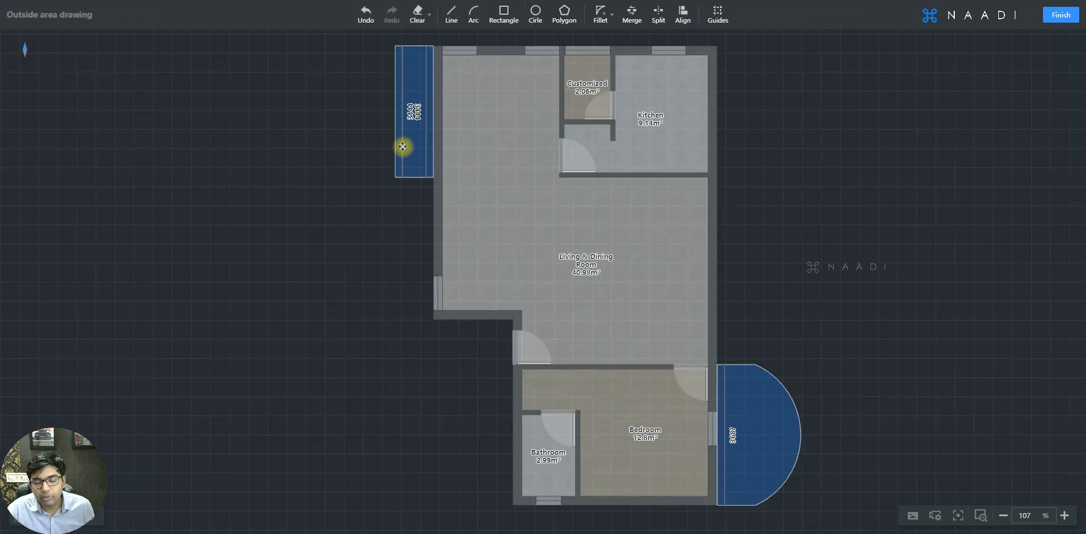
pyautogui.scroll(2, 456, 111)
pyautogui.click(1057, 16)
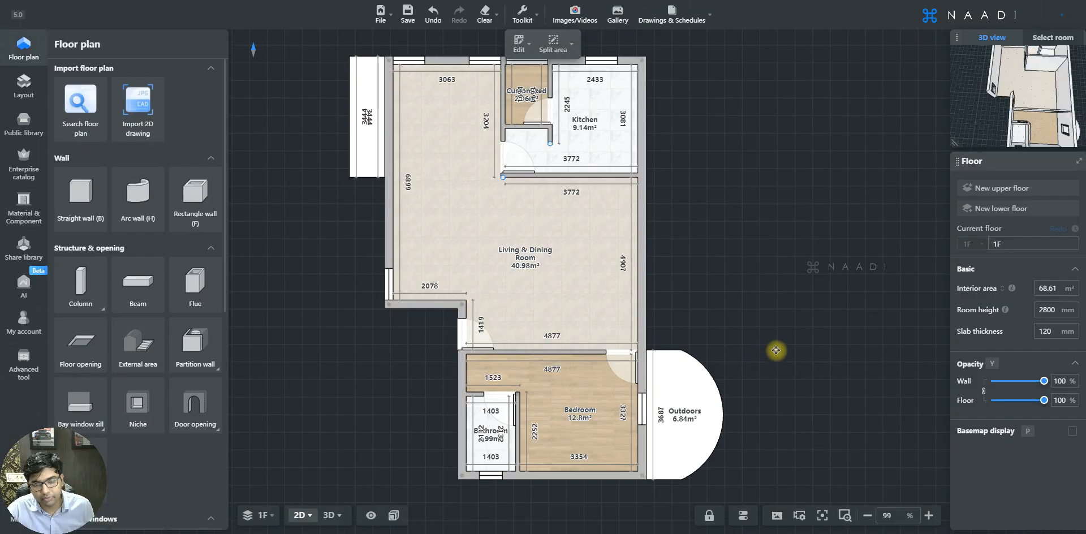
# Examine both external areas around the building in the 3D view from several sides
pyautogui.press('3')
pyautogui.click(777, 353)
pyautogui.scroll(-6, 788, 304)
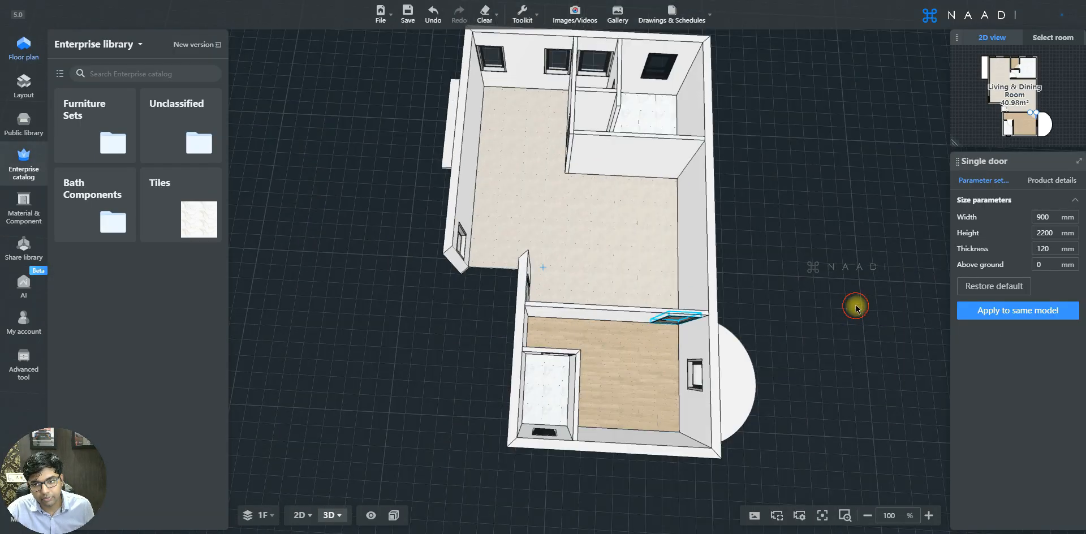
pyautogui.moveTo(834, 325); pyautogui.dragTo(388, 280)
pyautogui.moveTo(575, 364); pyautogui.dragTo(482, 439)
pyautogui.moveTo(737, 368); pyautogui.dragTo(591, 360)
pyautogui.moveTo(591, 360); pyautogui.dragTo(575, 348)
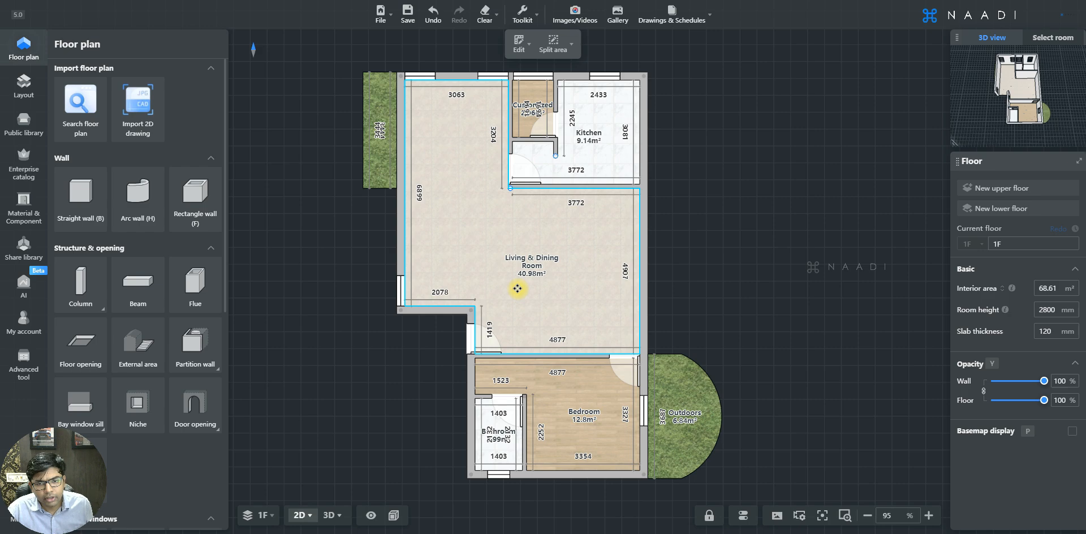
# Examine the living and dining room with its doors and windows up close in the 3D view
pyautogui.scroll(3, 514, 294)
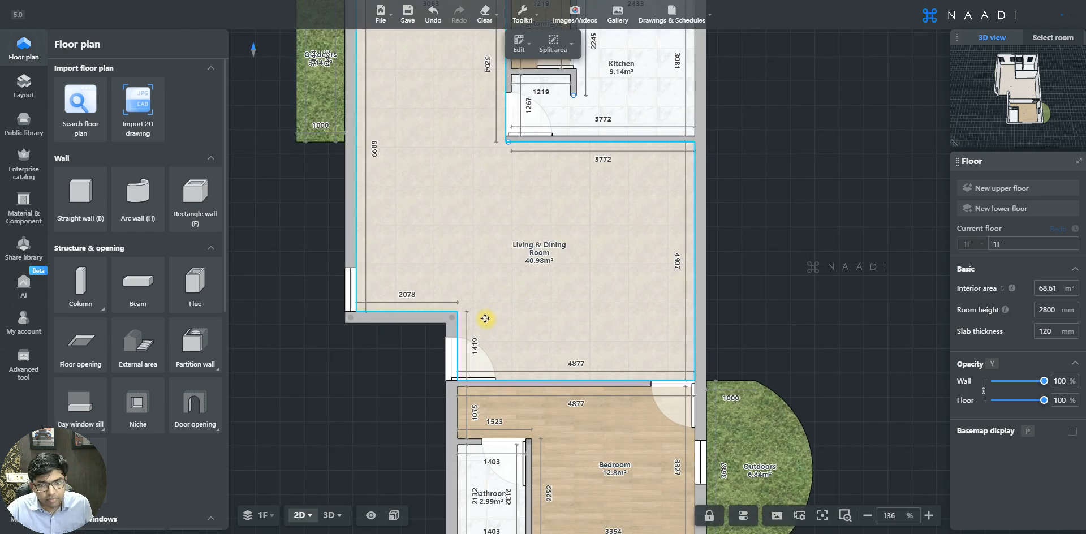
pyautogui.press('3')
pyautogui.moveTo(473, 258); pyautogui.dragTo(360, 250)
pyautogui.scroll(5, 591, 207)
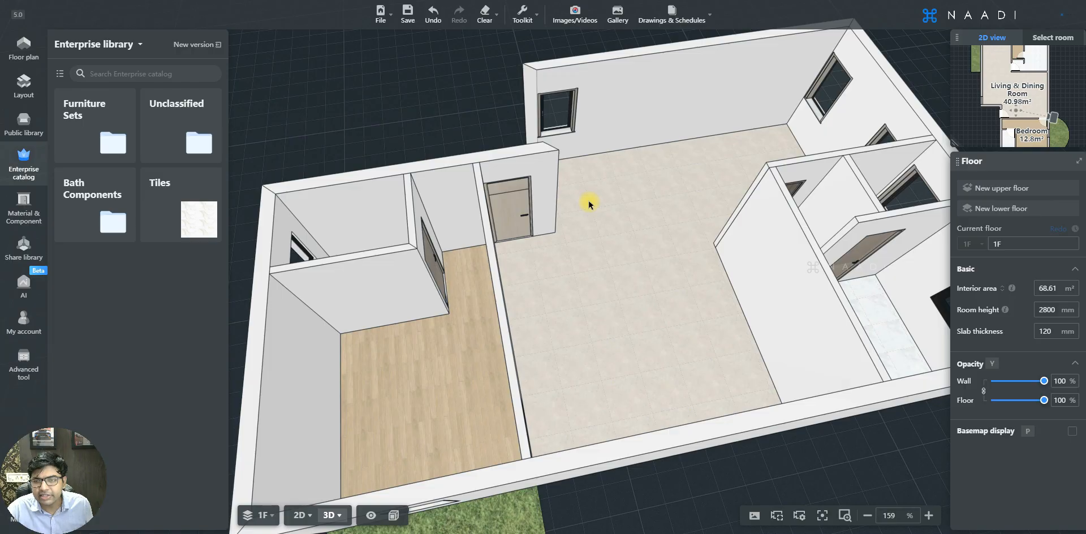
pyautogui.moveTo(631, 235); pyautogui.dragTo(550, 289, button='right')
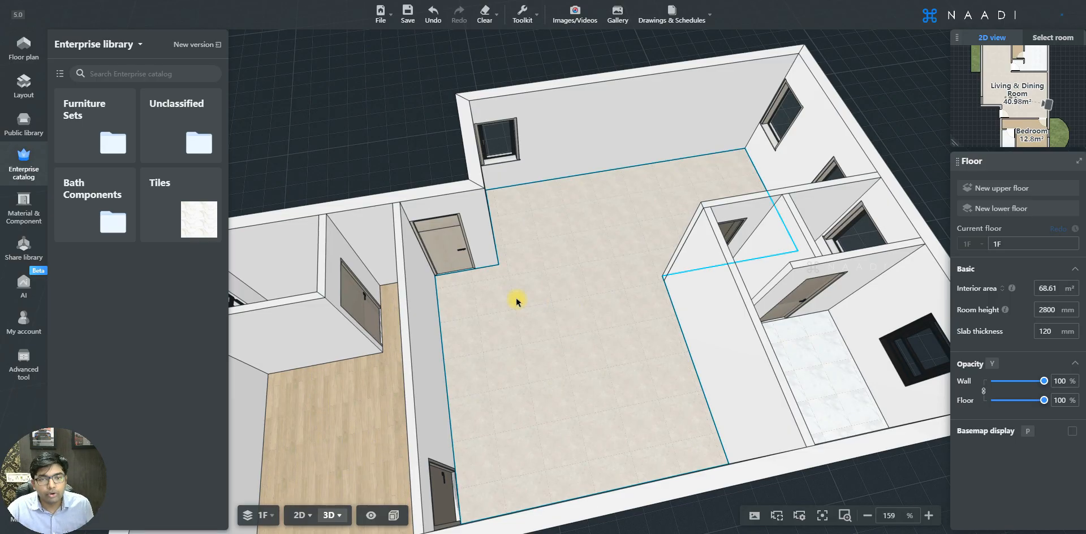
pyautogui.scroll(3, 516, 299)
pyautogui.scroll(-3, 126, 217)
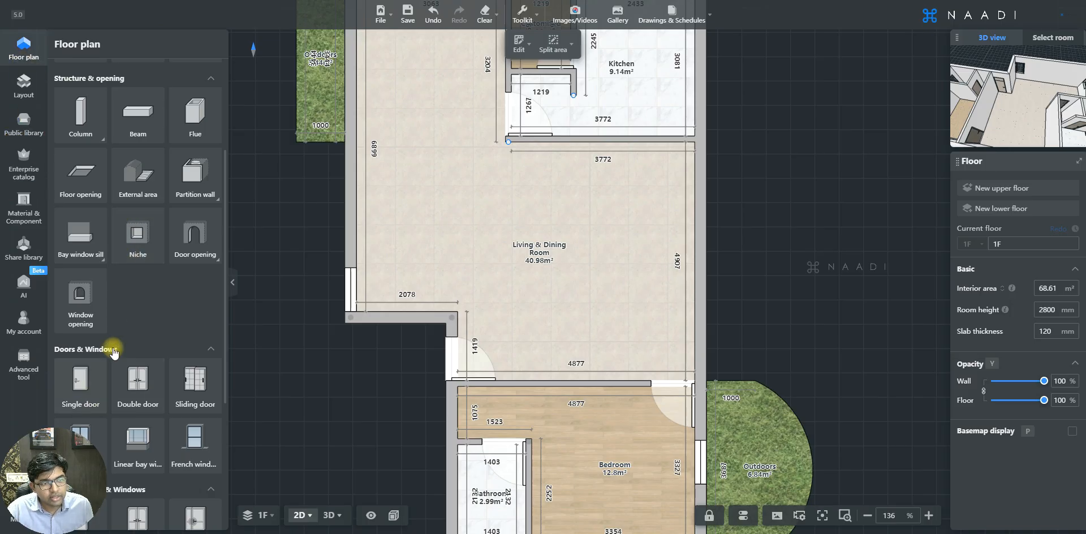
# Place a single door in the living and dining room's long outer wall, between the kitchen and the bedroom
pyautogui.scroll(-1, 108, 340)
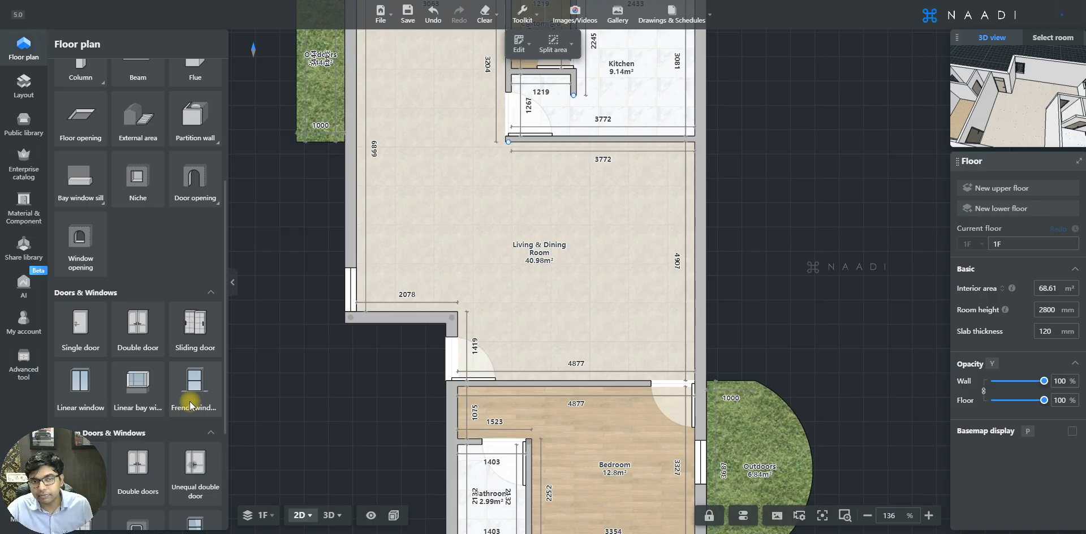
pyautogui.click(80, 328)
pyautogui.click(698, 241)
pyautogui.click(698, 240)
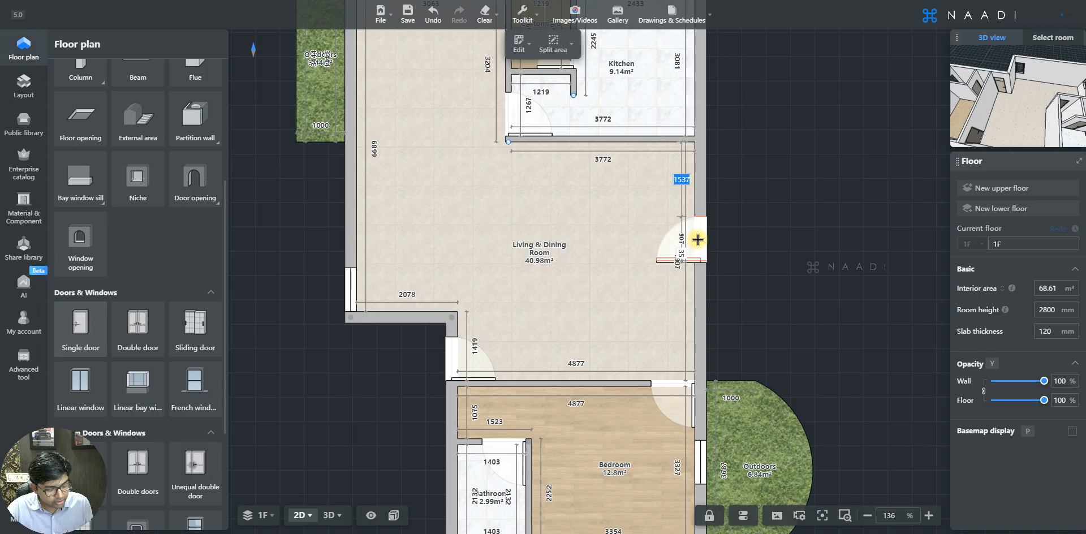
pyautogui.press('Escape')
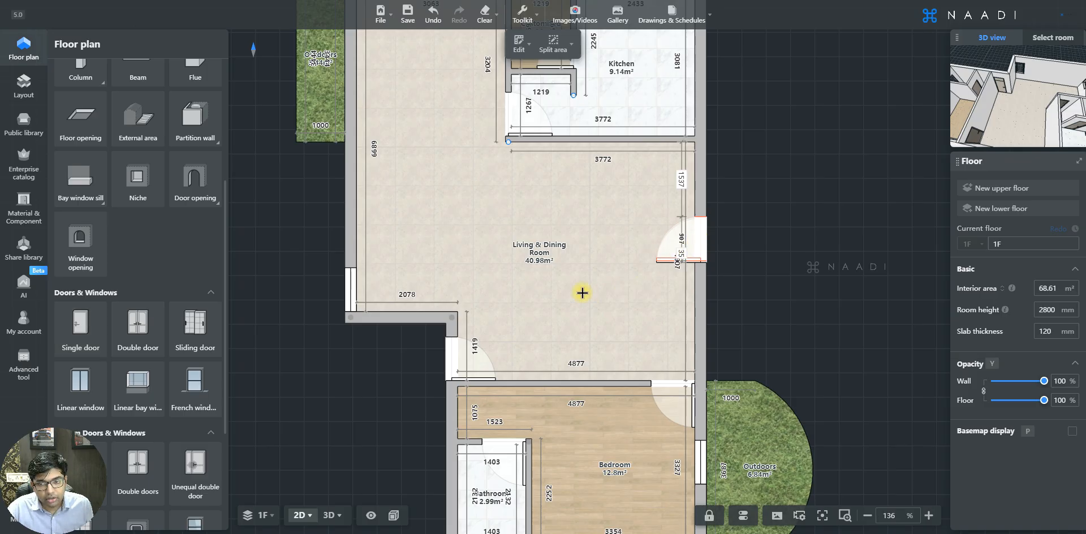
# Move the white single door along its wall in the 3D view and delete it
pyautogui.press('3')
pyautogui.moveTo(476, 290); pyautogui.dragTo(491, 311)
pyautogui.moveTo(366, 297); pyautogui.dragTo(429, 211)
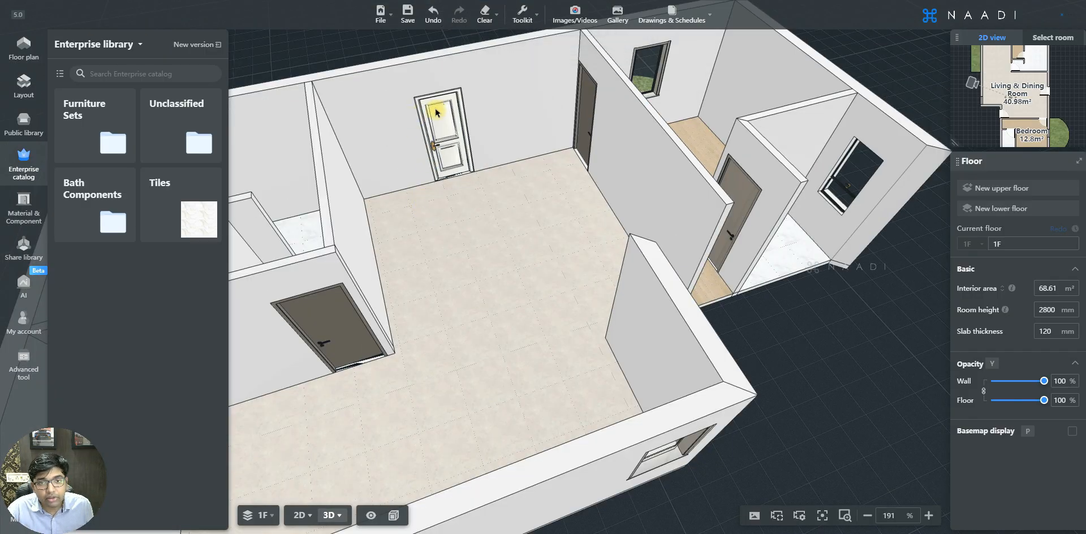
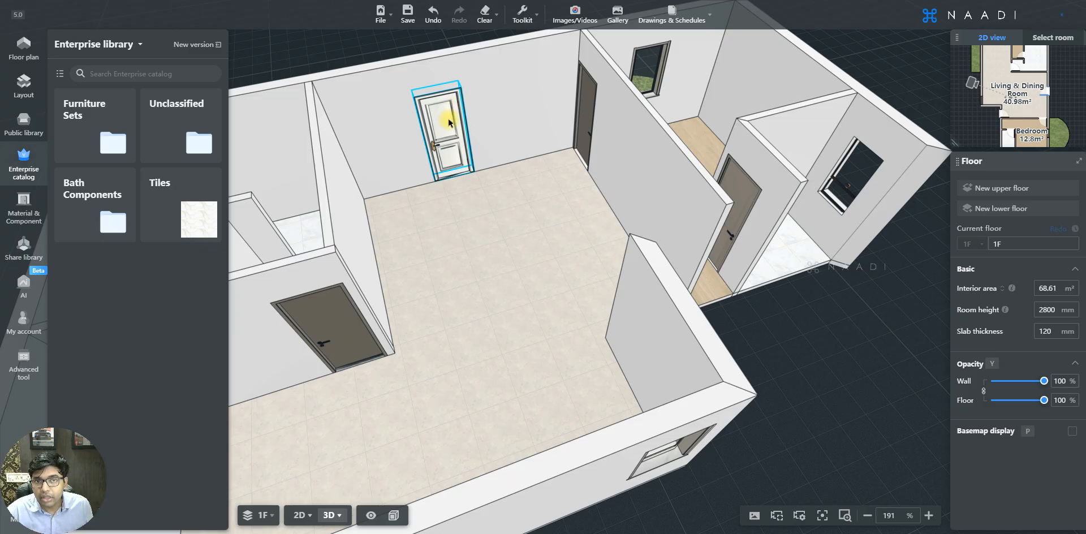
pyautogui.click(450, 120)
pyautogui.moveTo(447, 122); pyautogui.dragTo(550, 107)
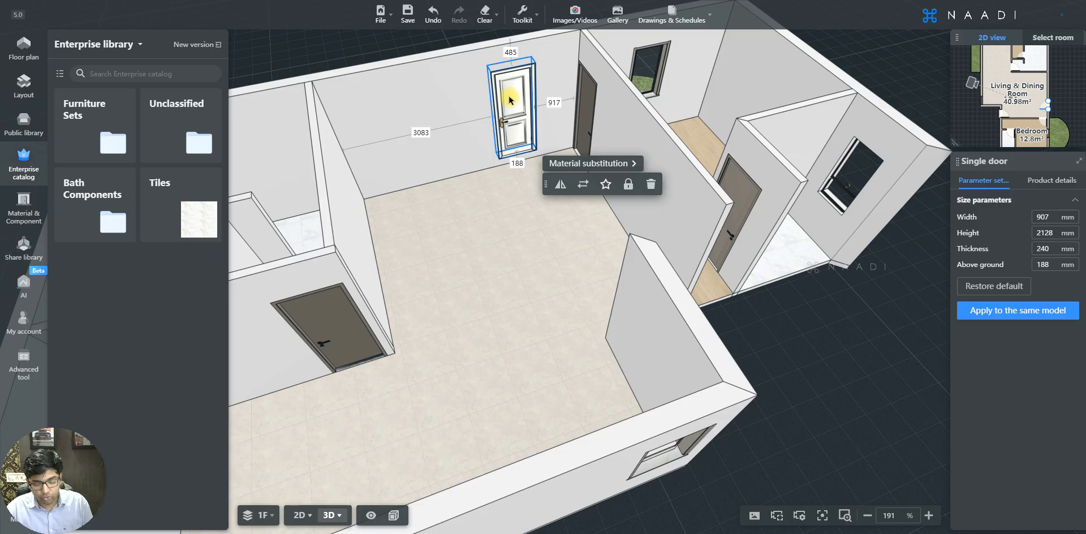
pyautogui.press('Delete')
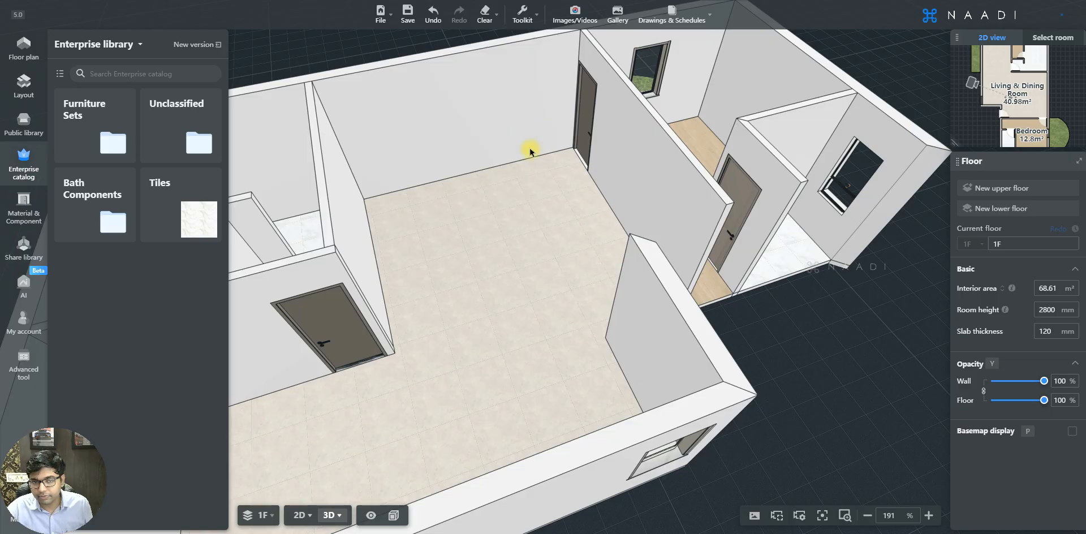
# Extend the wall between the kitchen and the living room on the 2D plan to the opposite outer wall
pyautogui.click(572, 222)
pyautogui.moveTo(432, 266); pyautogui.dragTo(379, 177)
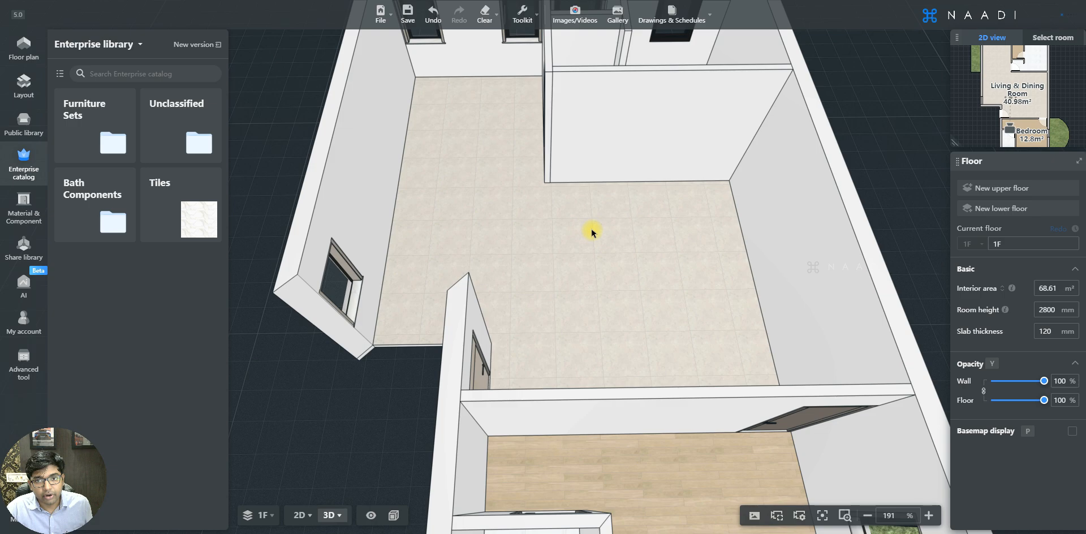
pyautogui.press('1')
pyautogui.scroll(3, 405, 113)
pyautogui.scroll(-2, 676, 184)
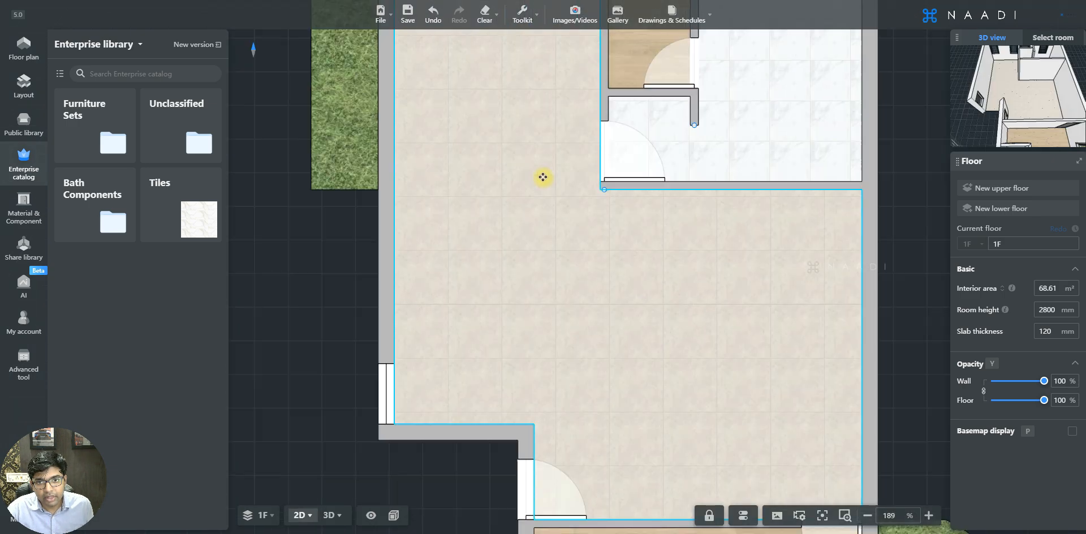
pyautogui.click(686, 187)
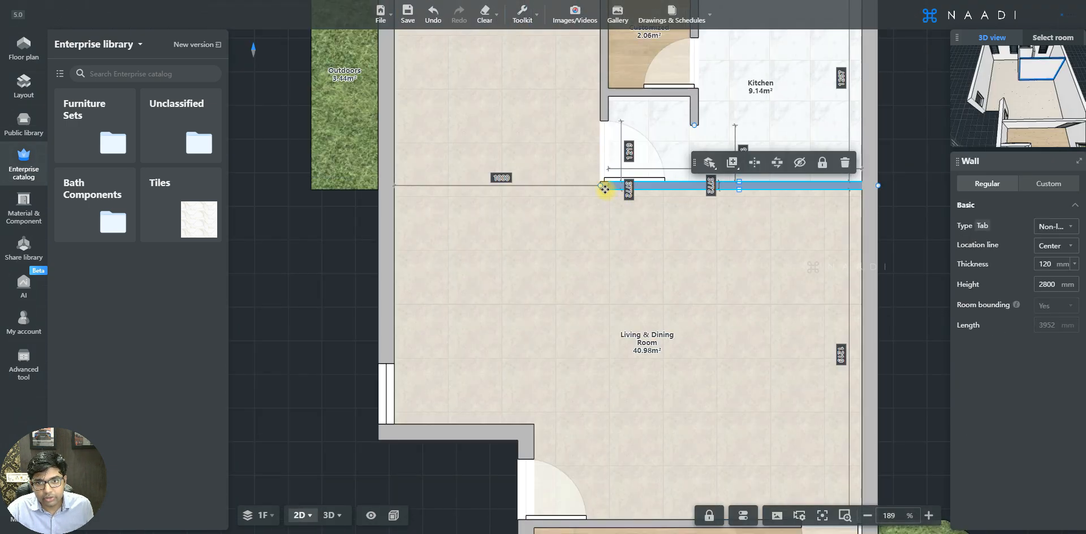
pyautogui.moveTo(599, 186); pyautogui.dragTo(390, 186)
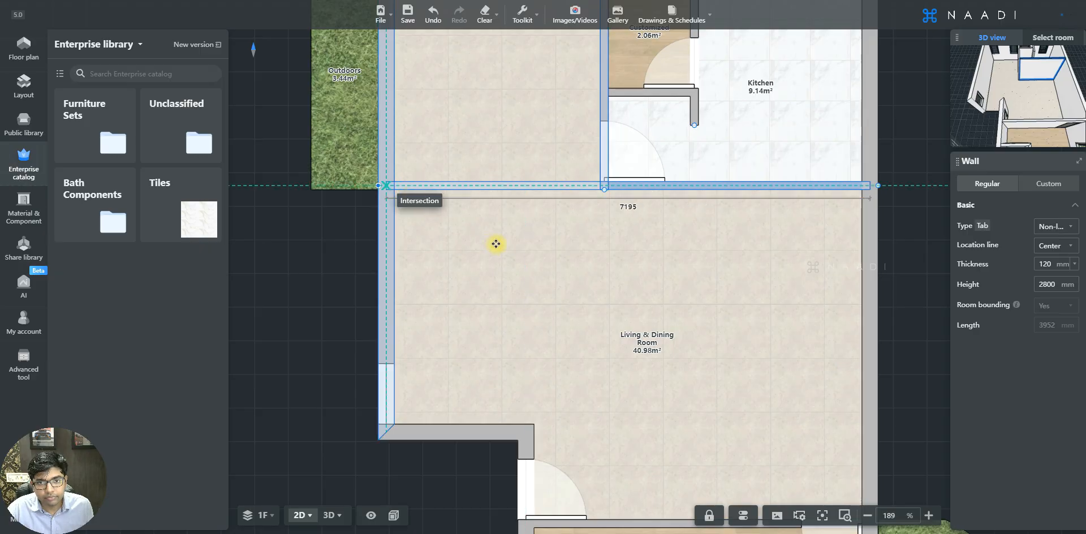
pyautogui.scroll(-2, 497, 247)
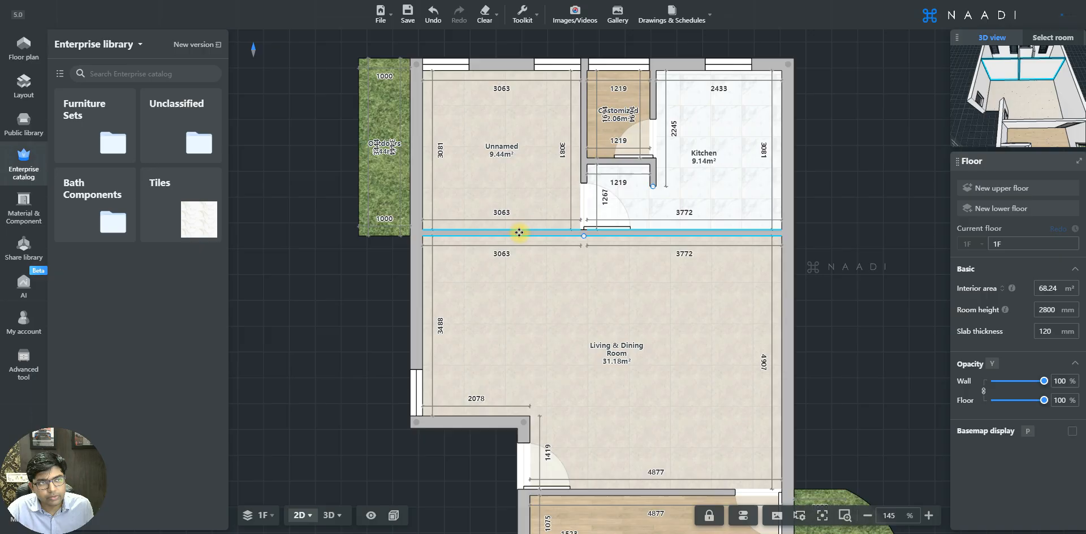
# Place a rectangular door opening, 1200 mm wide and 2000 mm high, in the extended wall, about 909 mm from the outer wall
pyautogui.click(23, 46)
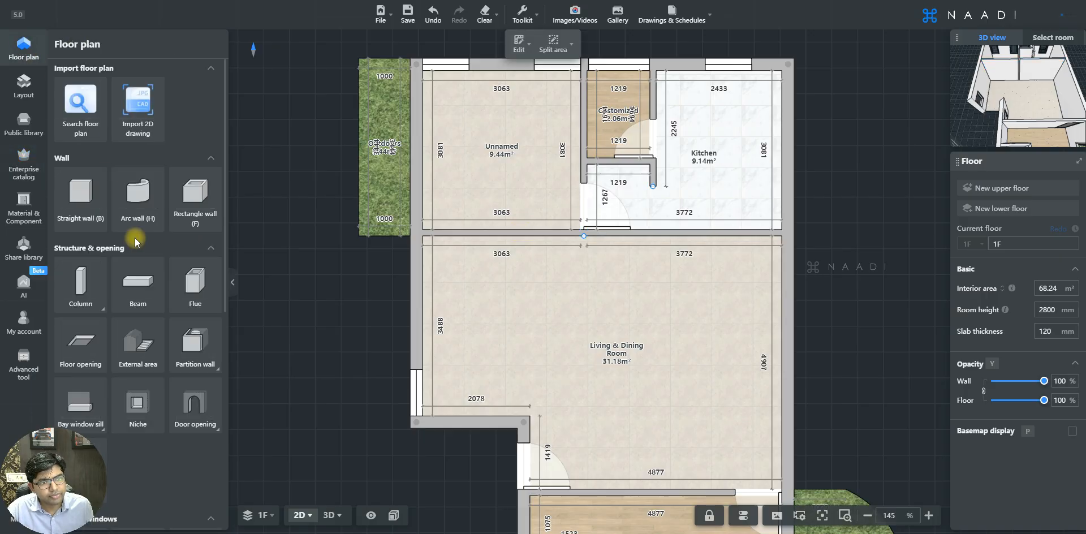
pyautogui.scroll(-1, 186, 350)
pyautogui.moveTo(192, 352)
pyautogui.click(193, 352)
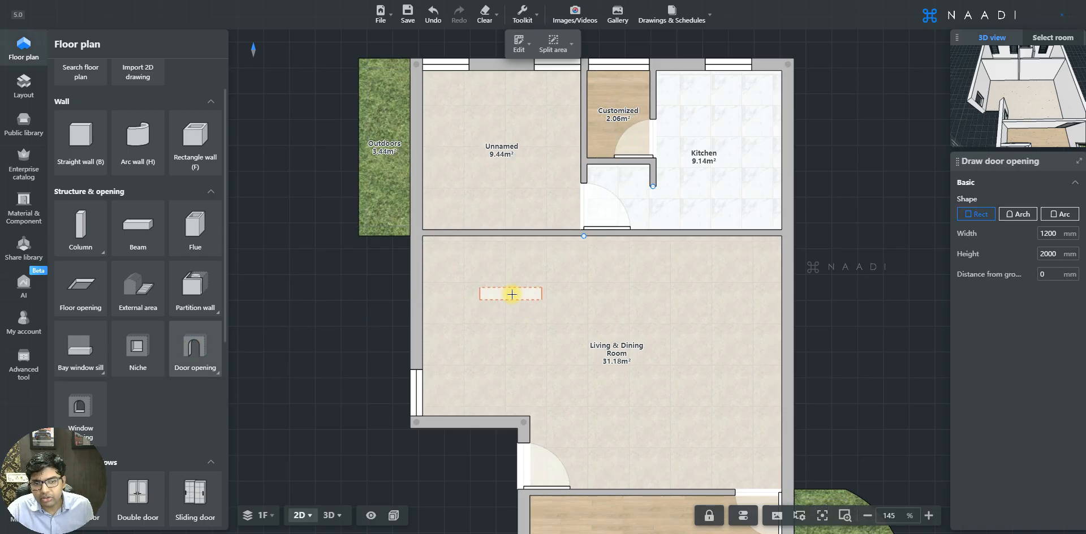
pyautogui.scroll(5, 501, 236)
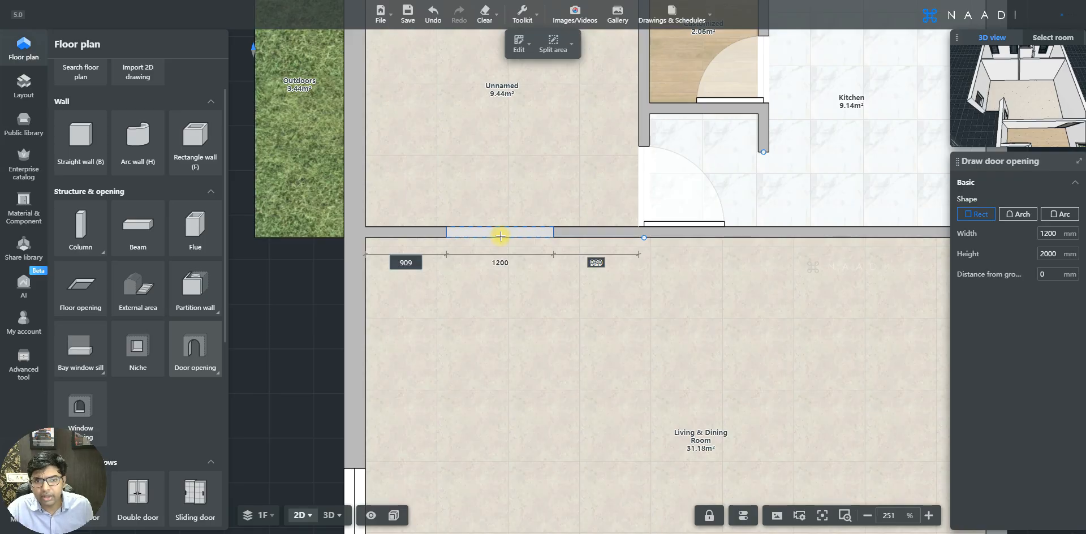
pyautogui.click(501, 235)
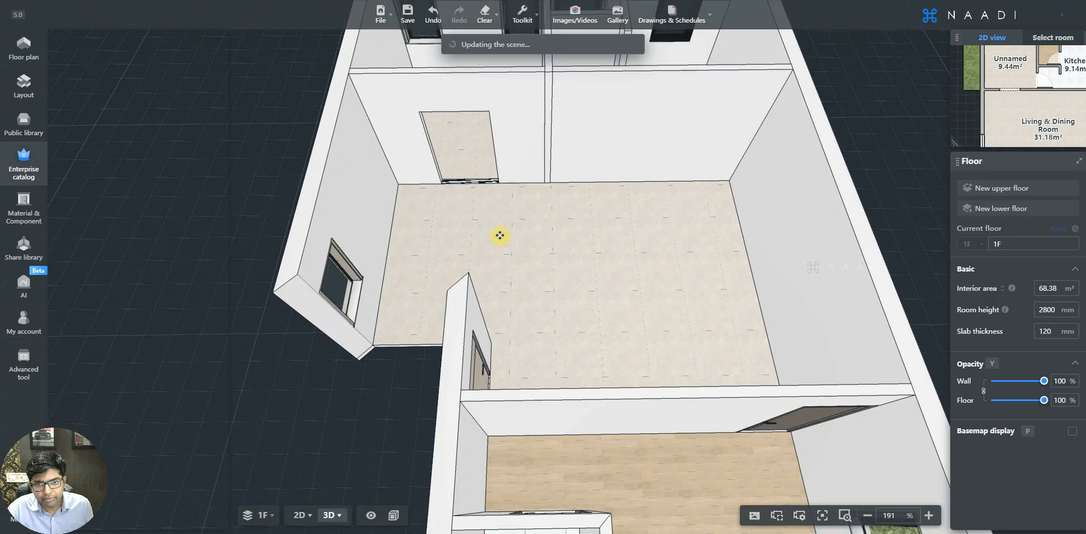
# Examine the new door opening in the 3D view and on the 2D floor plan
pyautogui.scroll(2, 453, 176)
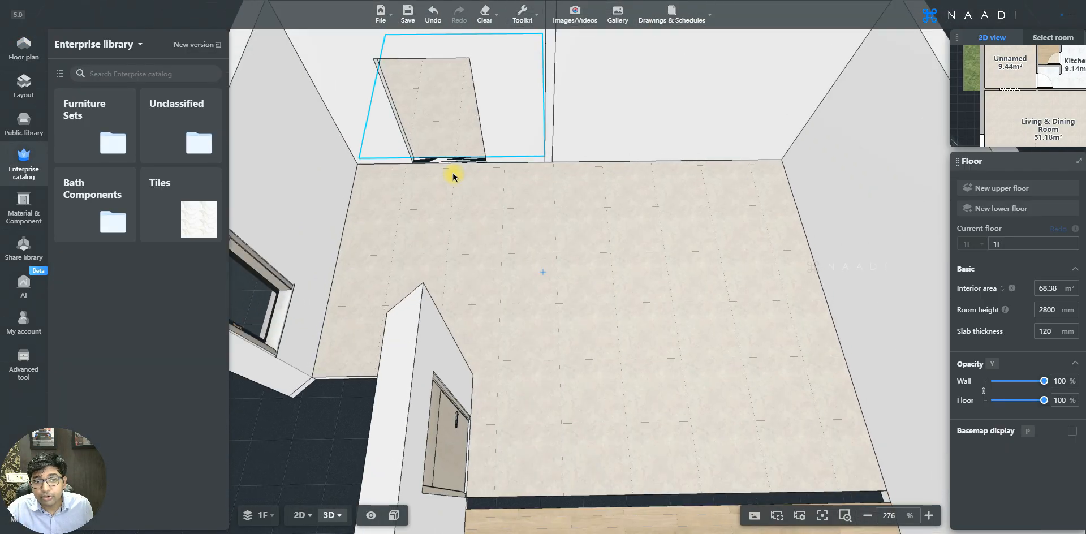
pyautogui.press('w')
pyautogui.press('a')
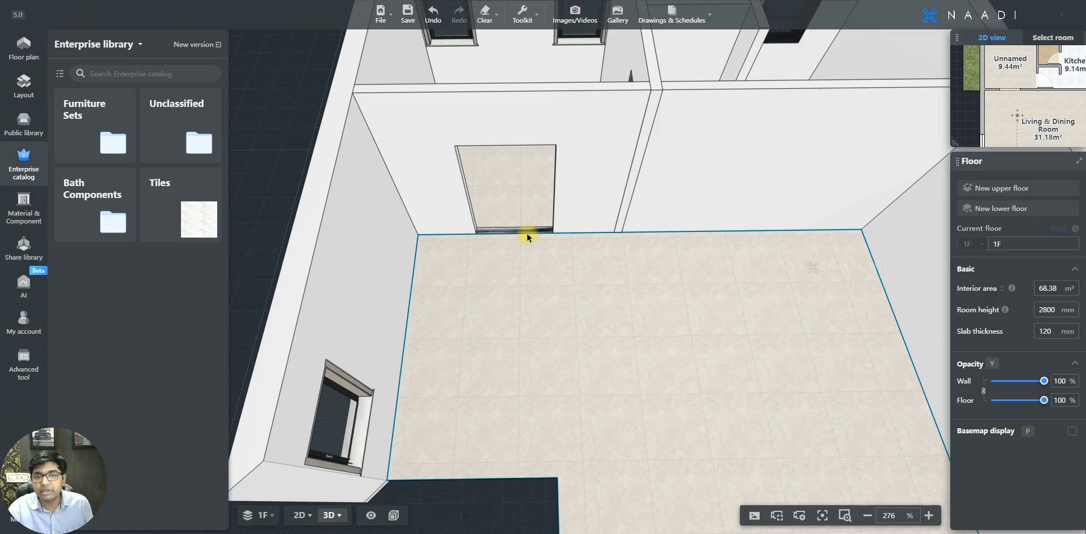
pyautogui.press('1')
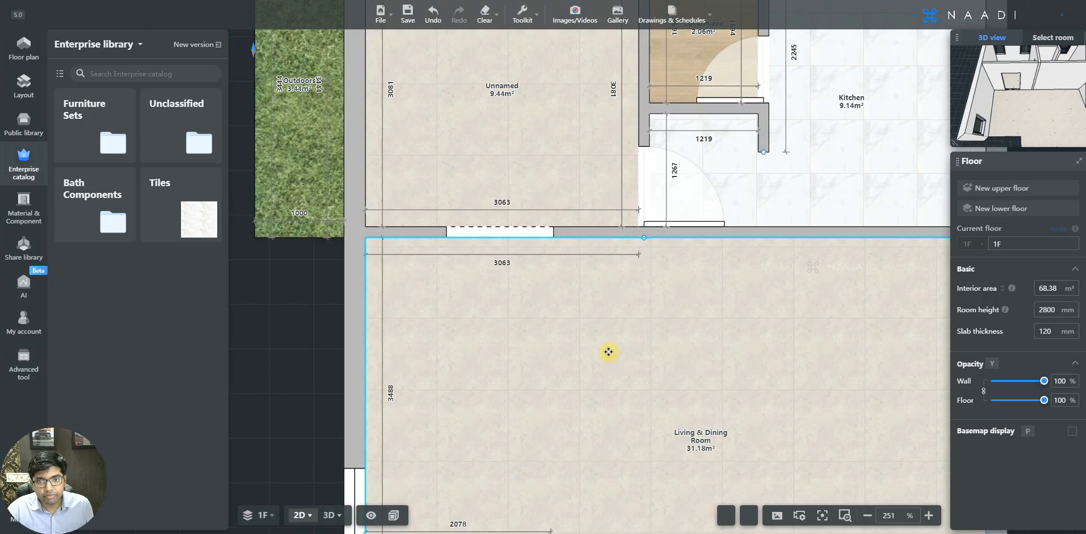
pyautogui.scroll(-2, 608, 351)
pyautogui.scroll(1, 552, 275)
pyautogui.scroll(1, 552, 275)
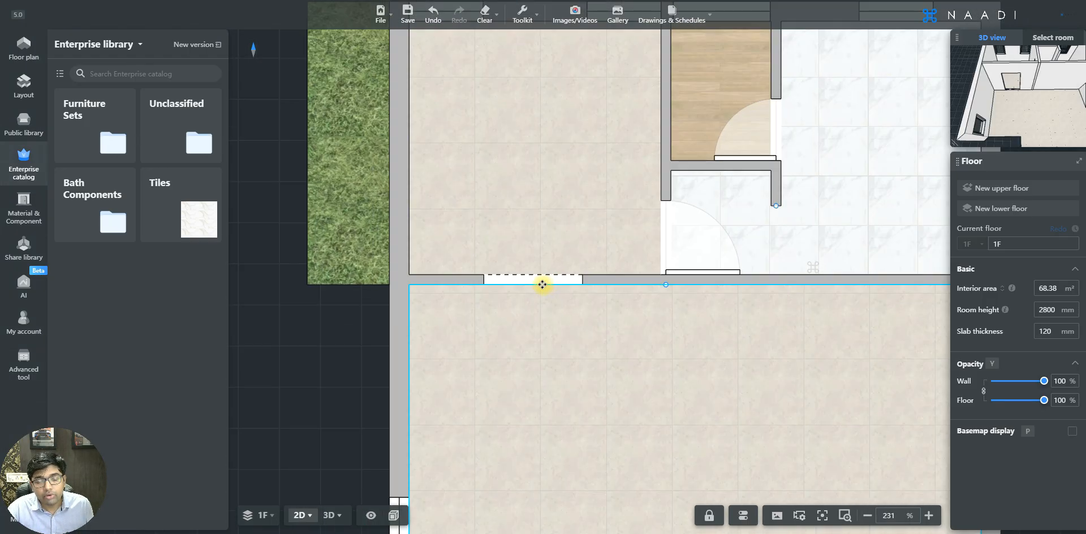
pyautogui.click(542, 281)
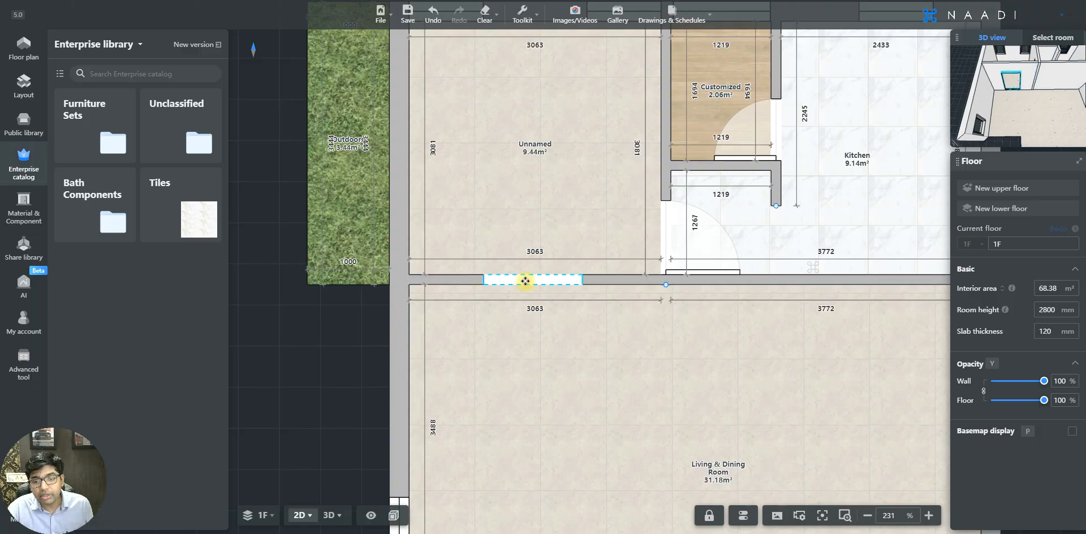
pyautogui.scroll(-1, 525, 280)
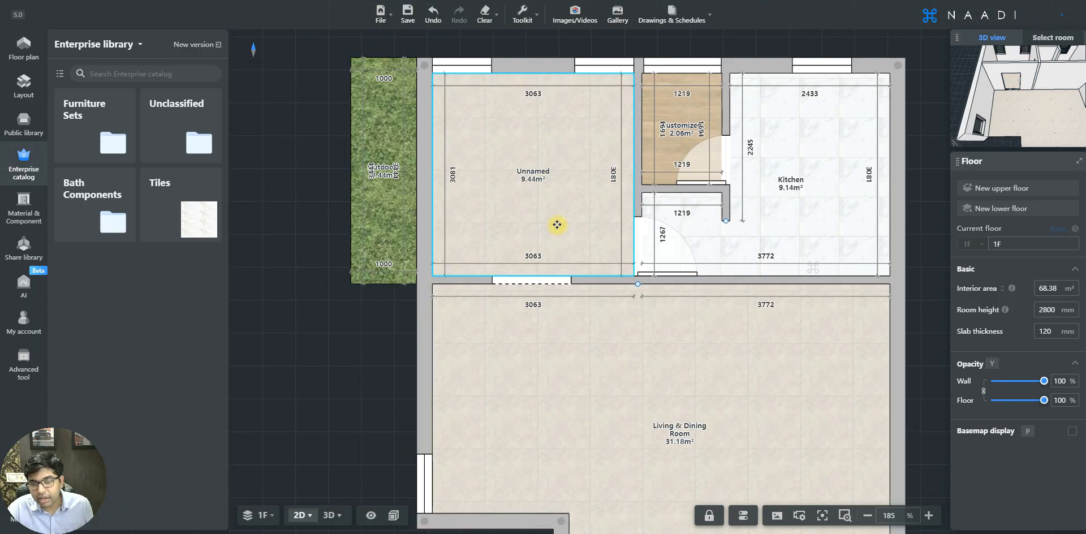
pyautogui.scroll(3, 546, 281)
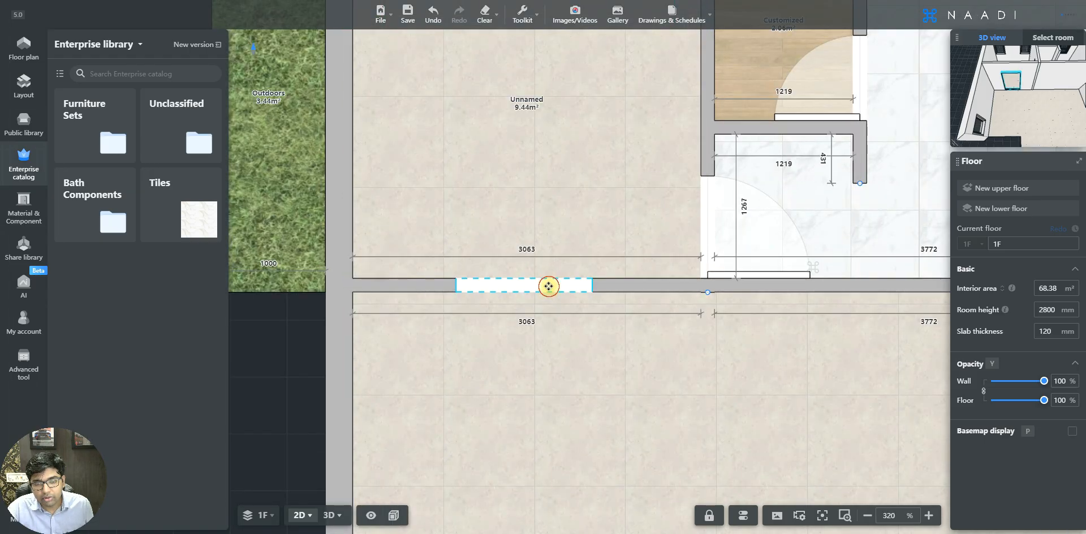
# Select the door opening, view it in 3D and set its width to 2000 mm
pyautogui.click(548, 287)
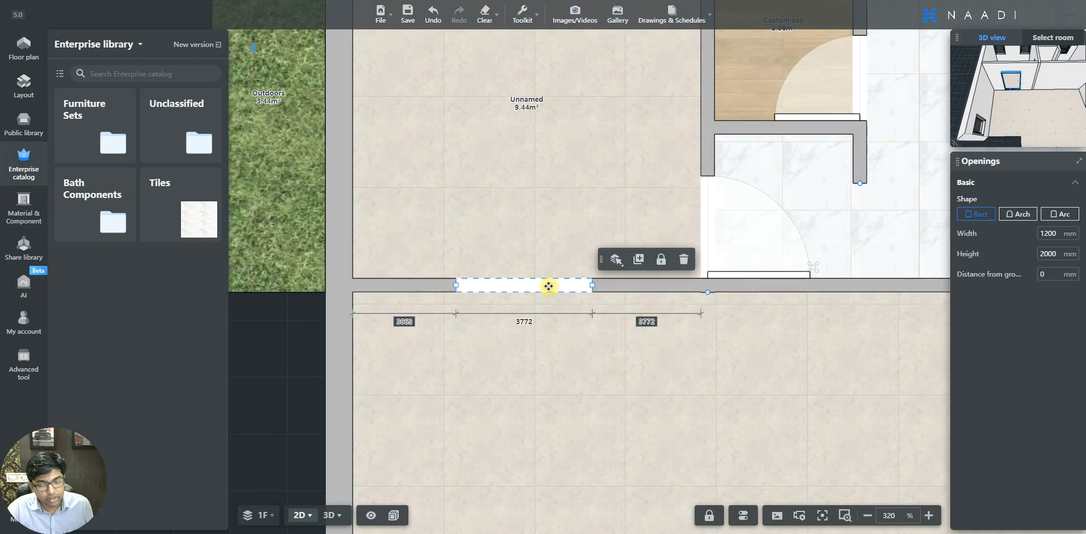
pyautogui.press('3')
pyautogui.moveTo(516, 229); pyautogui.dragTo(566, 354)
pyautogui.press('w')
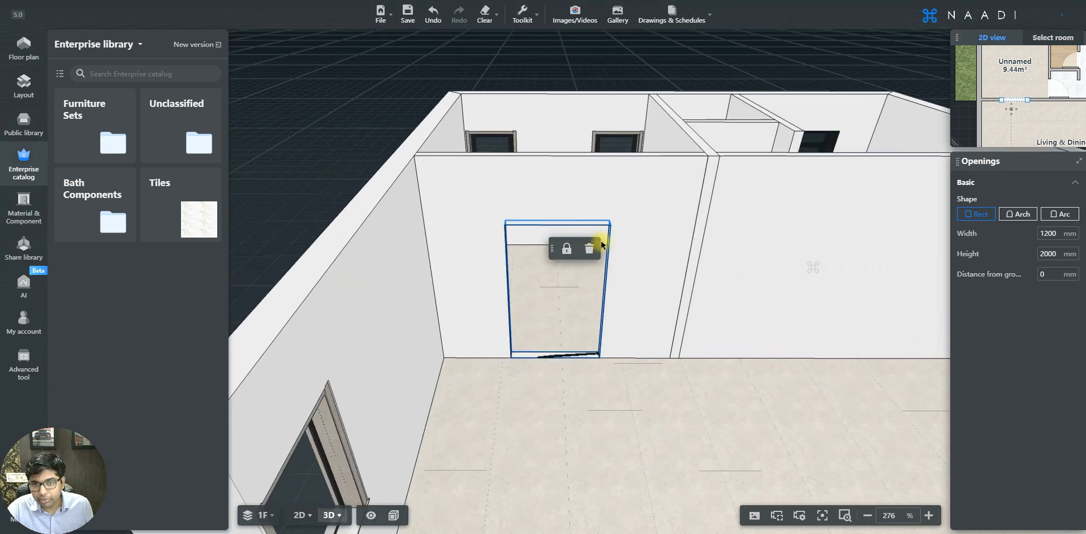
pyautogui.press('e')
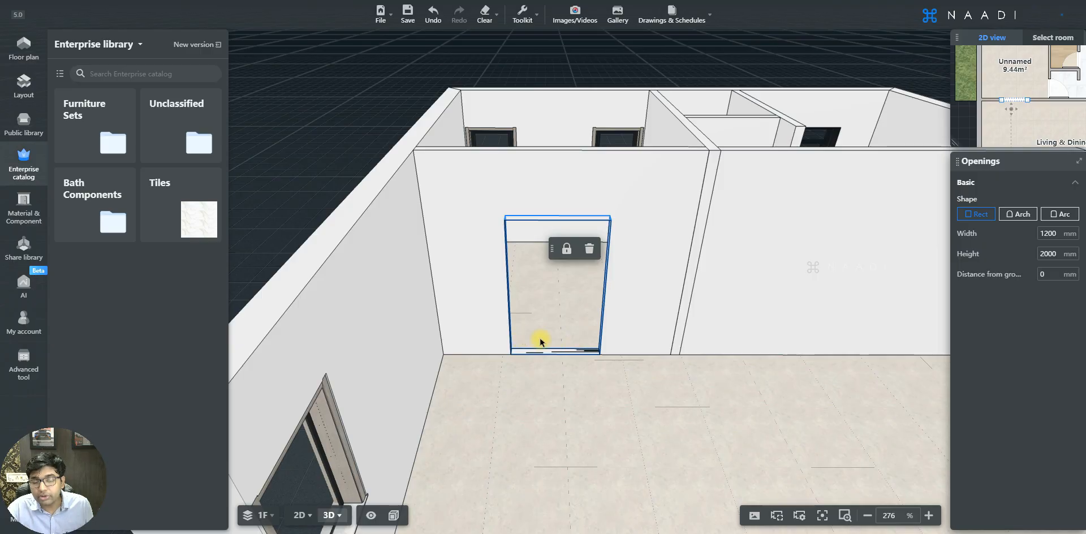
pyautogui.scroll(2, 606, 336)
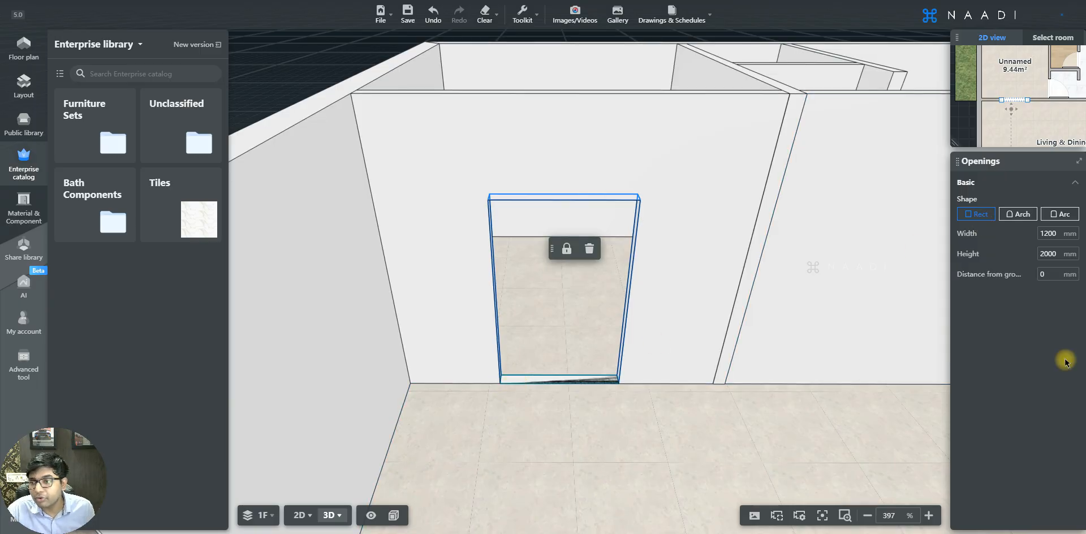
pyautogui.click(1048, 234)
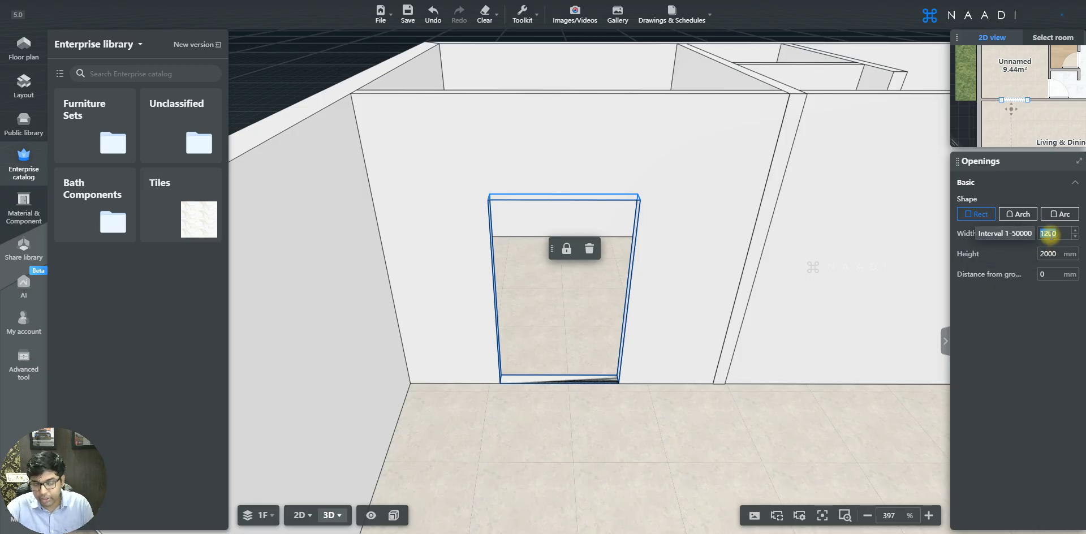
pyautogui.write('20')
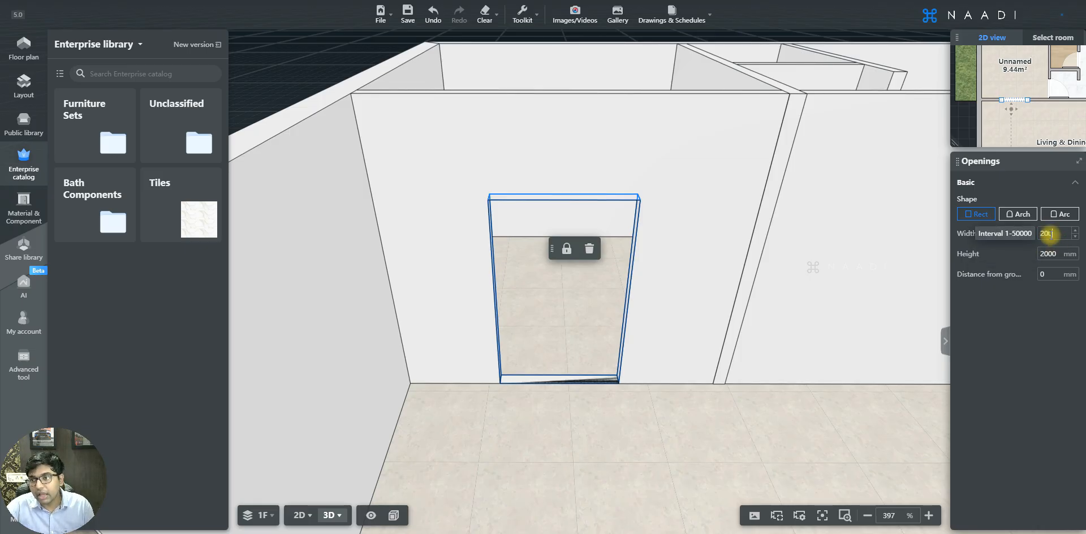
pyautogui.press('Return')
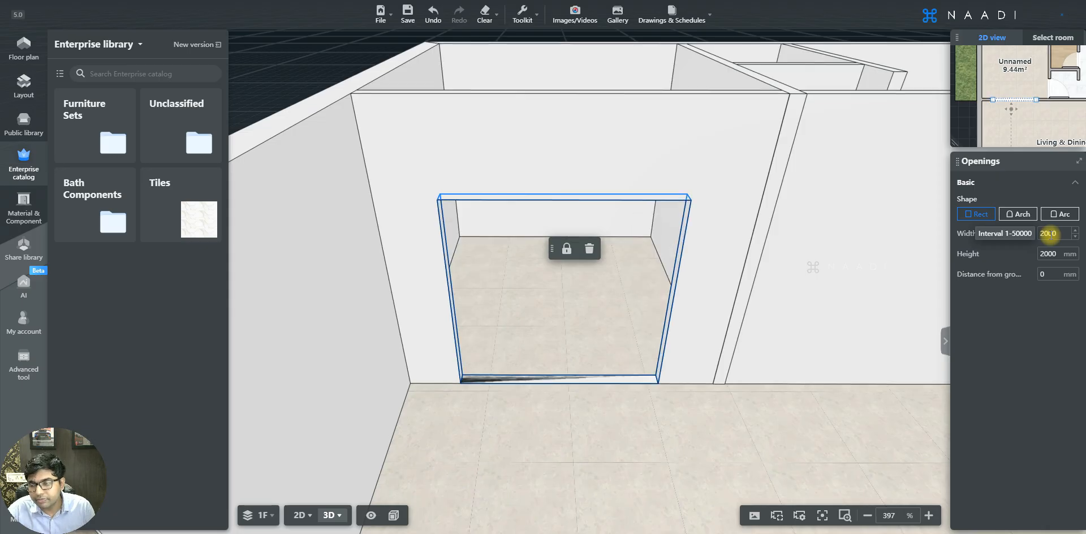
# Set the door opening's height to 2100 mm
pyautogui.click(1044, 254)
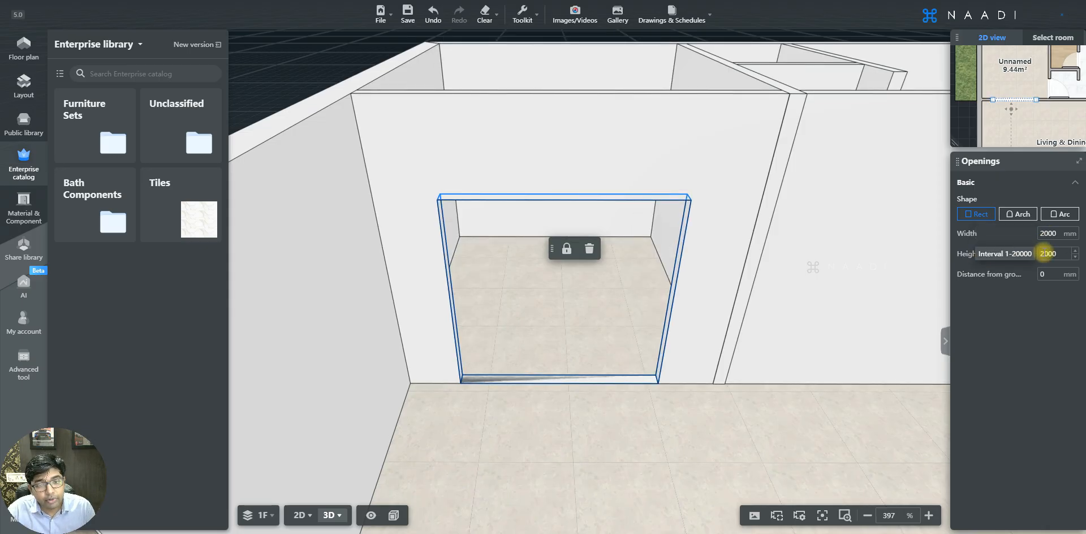
pyautogui.doubleClick(1044, 253)
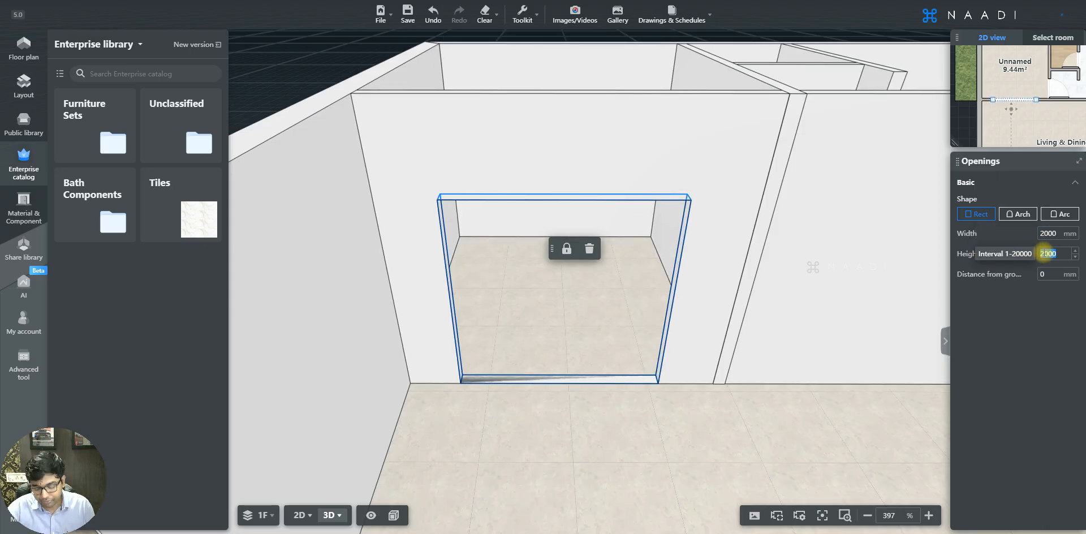
pyautogui.write('210')
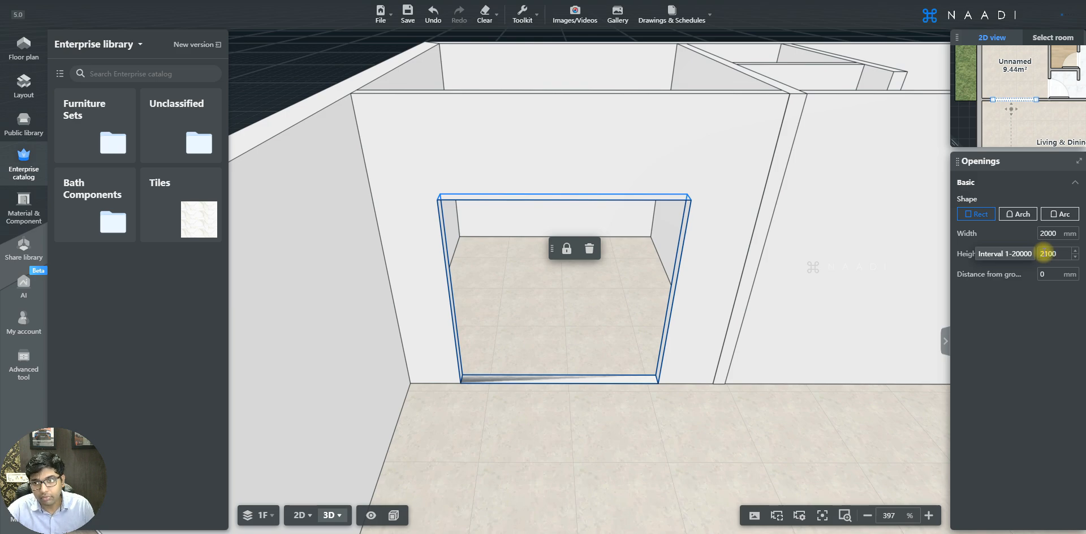
pyautogui.press('Return')
# Try changing the door opening's distance from the ground
pyautogui.click(1044, 275)
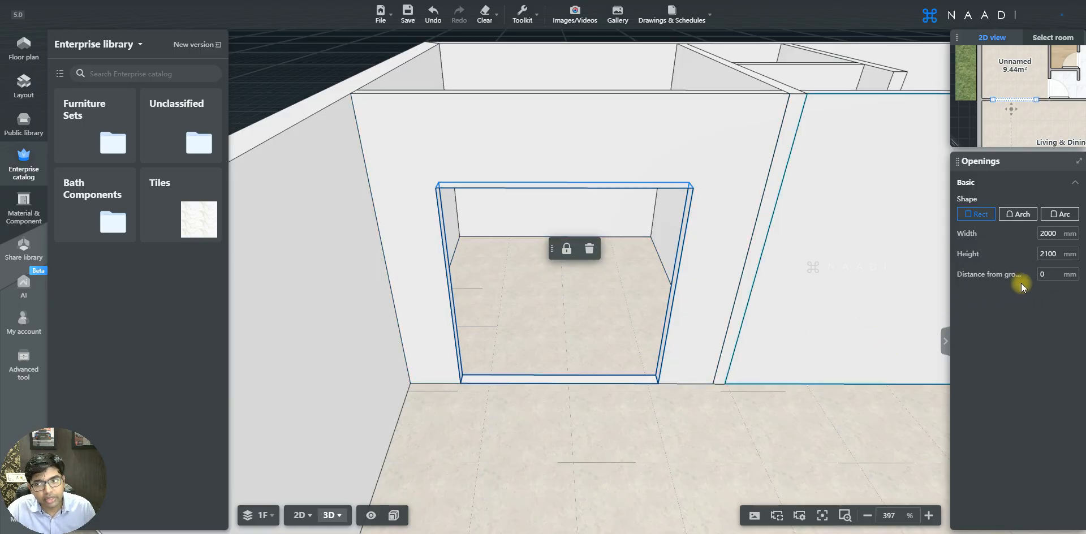
pyautogui.click(1054, 273)
pyautogui.click(965, 340)
pyautogui.click(1045, 274)
pyautogui.click(510, 413)
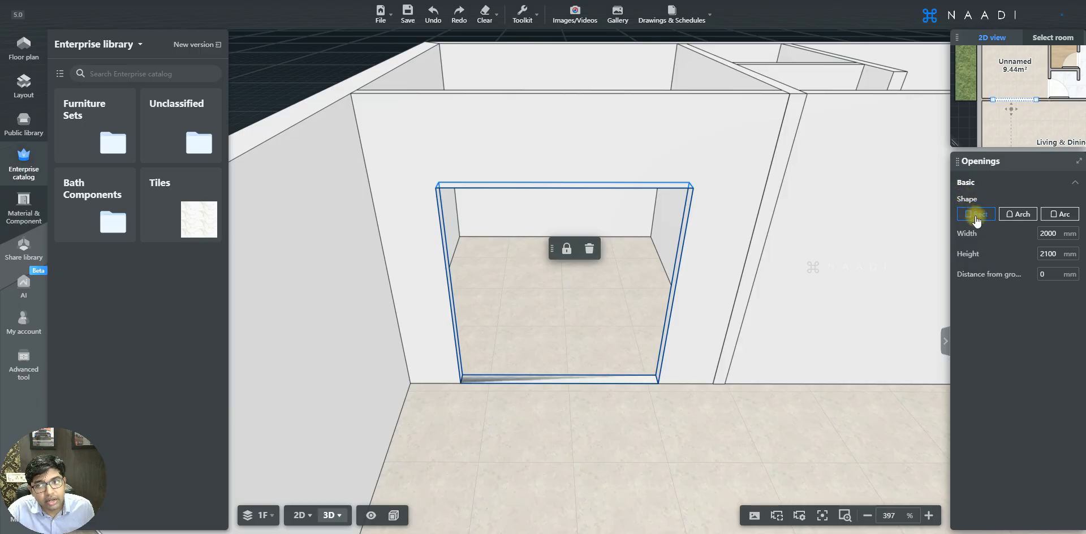
# Try the Arch shape on the door opening, undo it and switch the opening to the Arc shape
pyautogui.click(1023, 215)
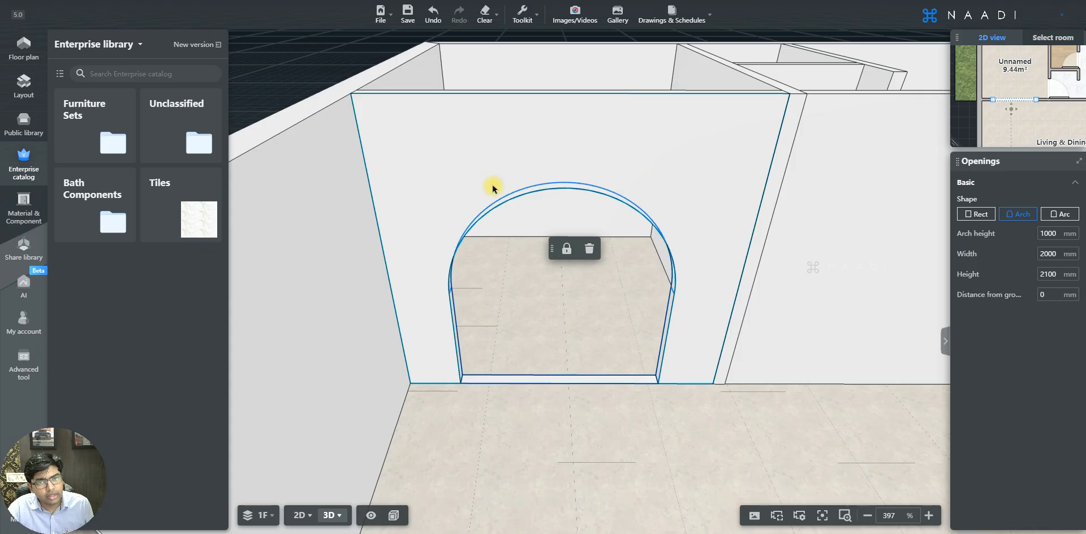
pyautogui.hotkey('ctrl', 'z')
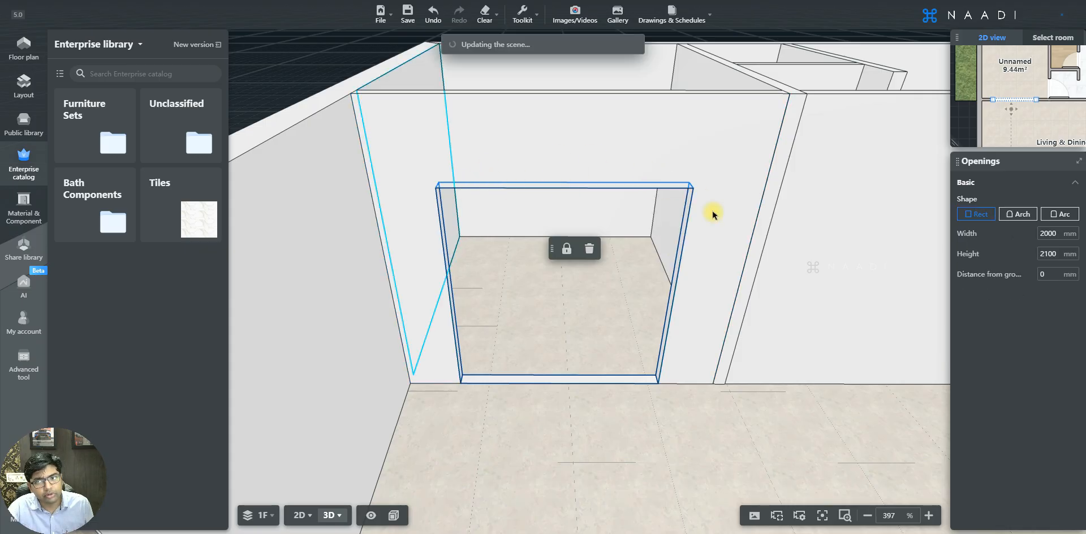
pyautogui.click(1063, 215)
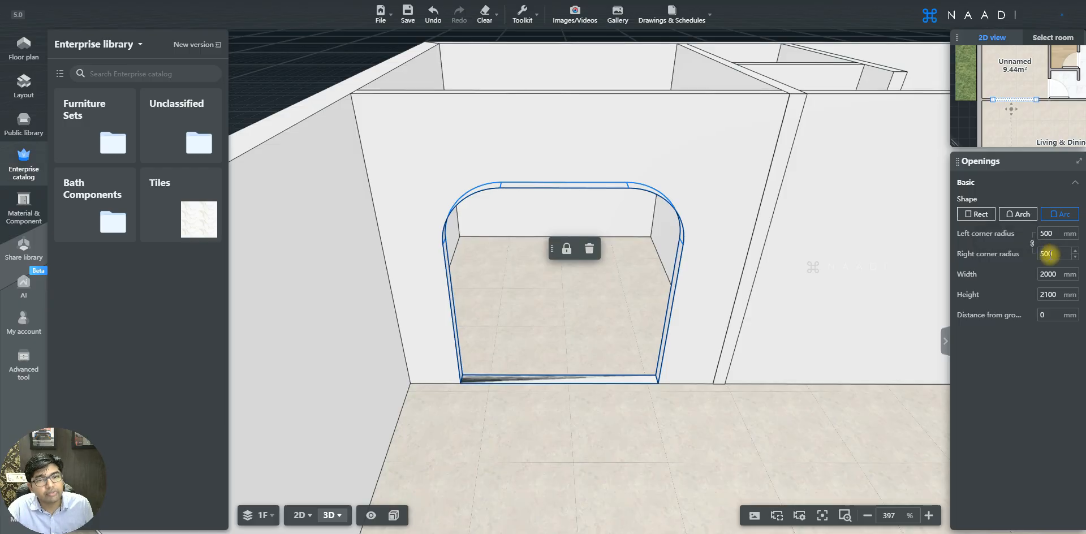
# Set the linked left and right corner radii of the door opening to 300 mm
pyautogui.click(1047, 233)
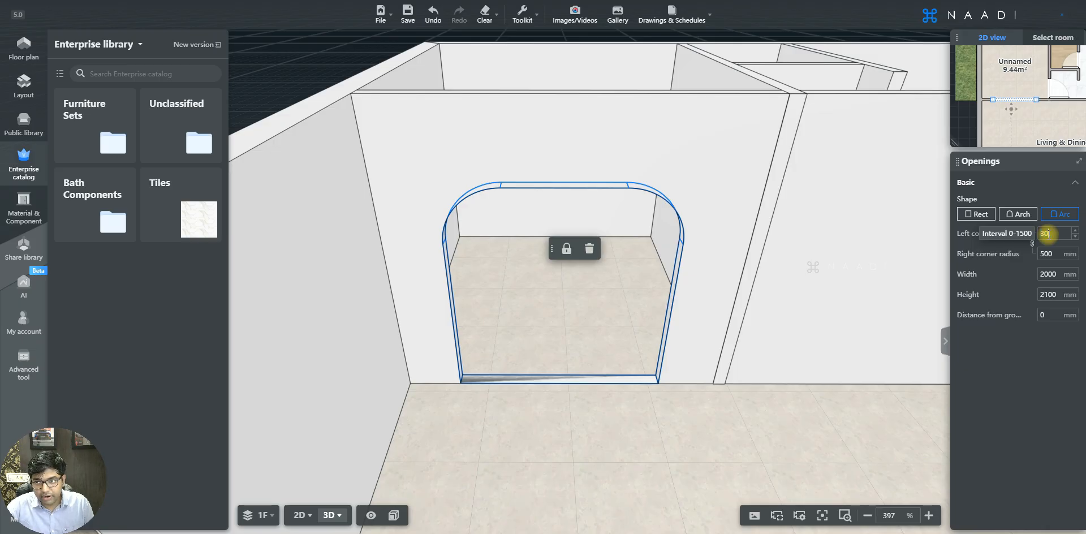
pyautogui.write('300')
pyautogui.press('Return')
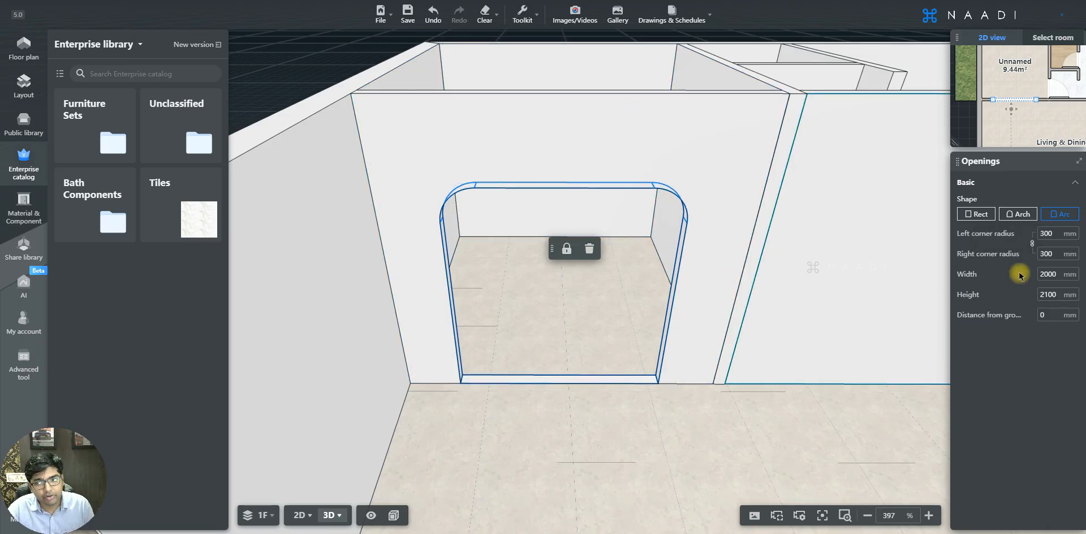
# Unlock the corner radius ratio and set the door opening's left radius to 500 mm and right radius to 800 mm
pyautogui.click(1046, 233)
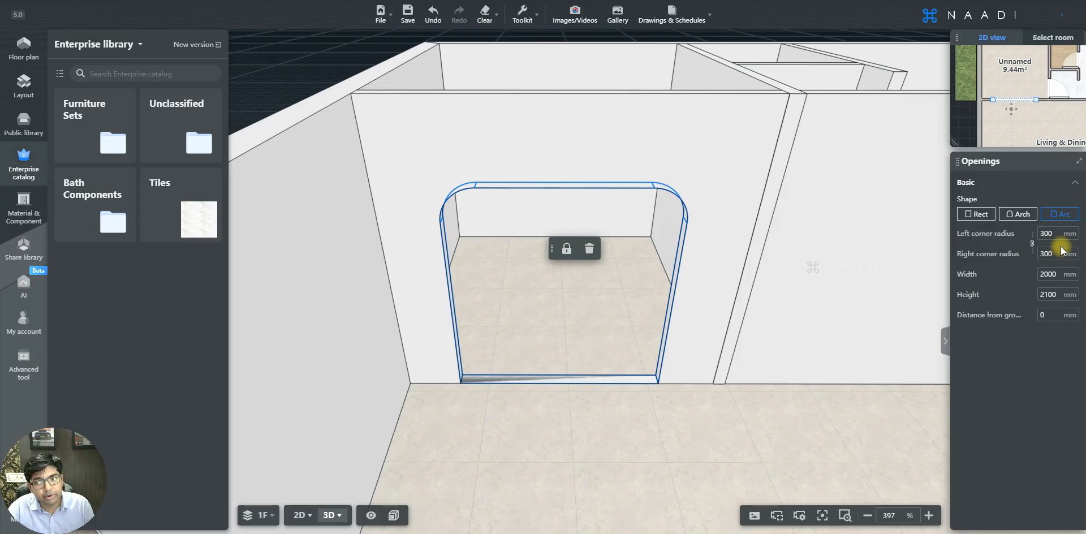
pyautogui.click(1032, 245)
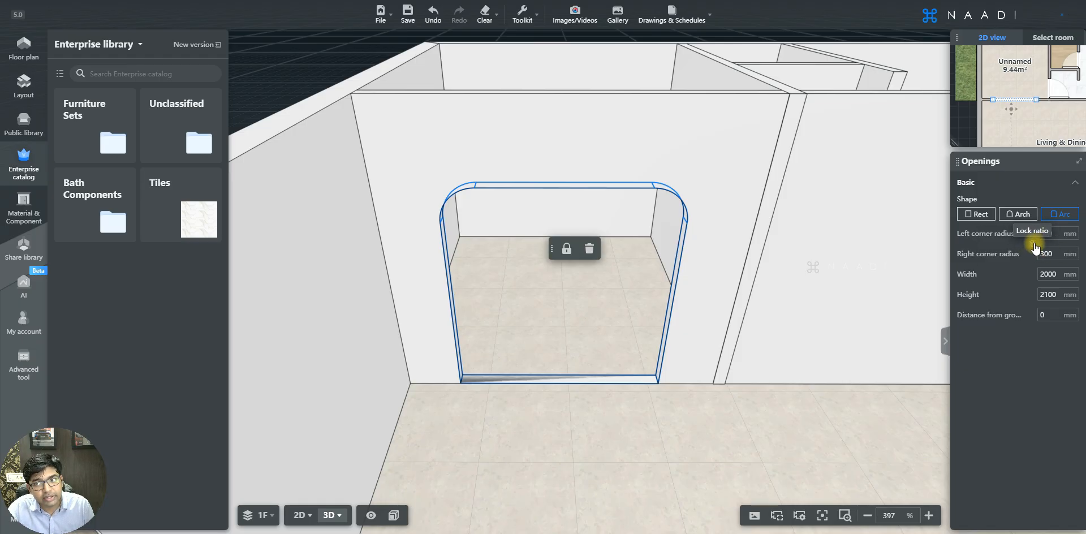
pyautogui.click(1057, 233)
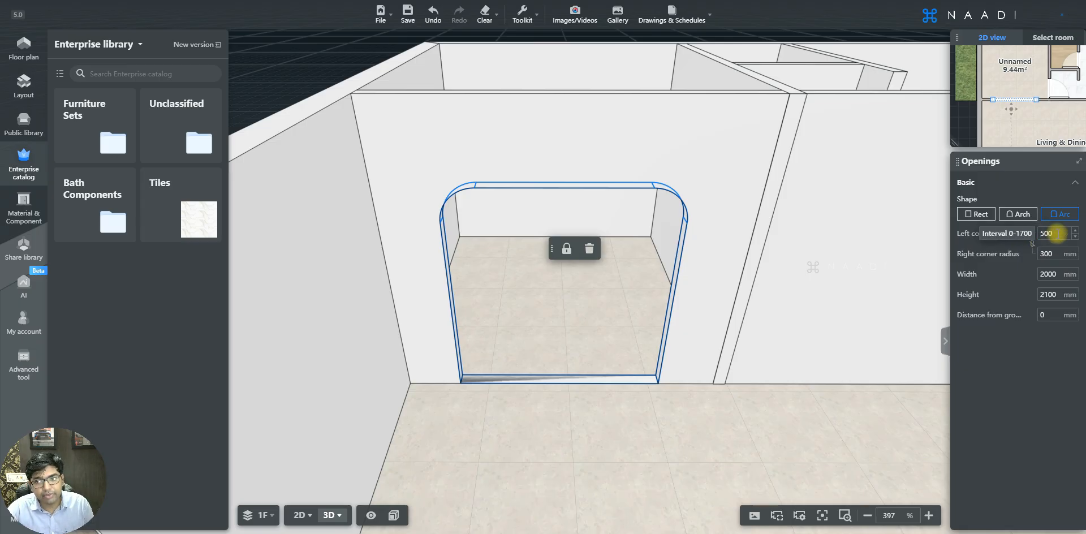
pyautogui.write('500')
pyautogui.click(1055, 253)
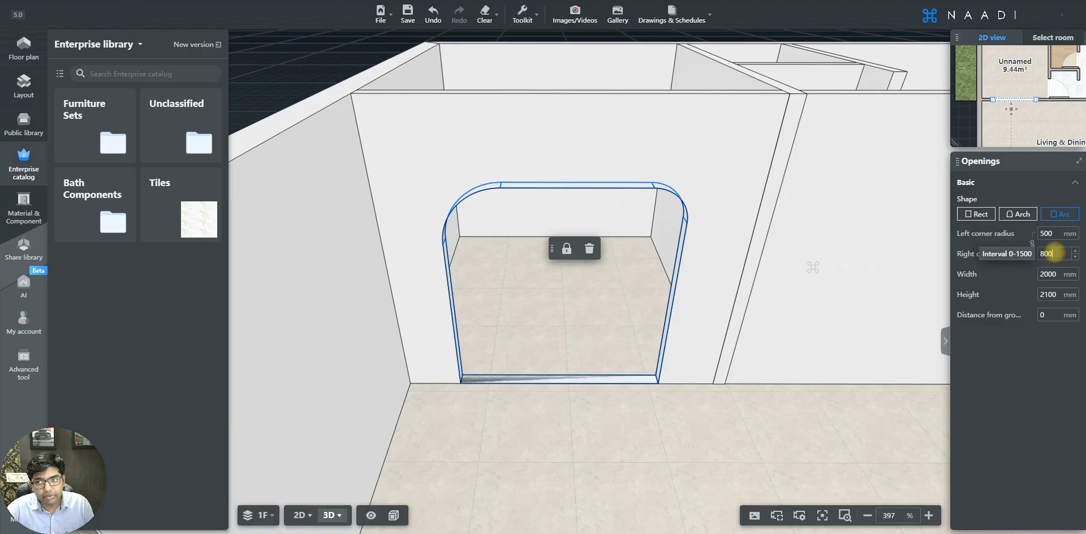
pyautogui.click(395, 265)
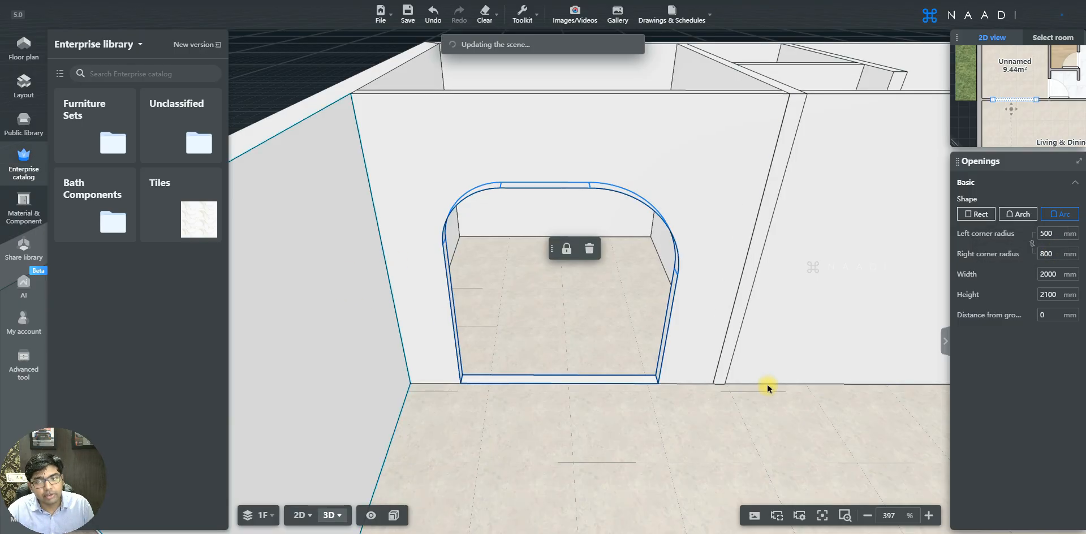
# Place a 1400 mm wide rectangular window opening in the wall between the kitchen and the living room on the 2D plan, and select it
pyautogui.press('1')
pyautogui.scroll(-3, 436, 337)
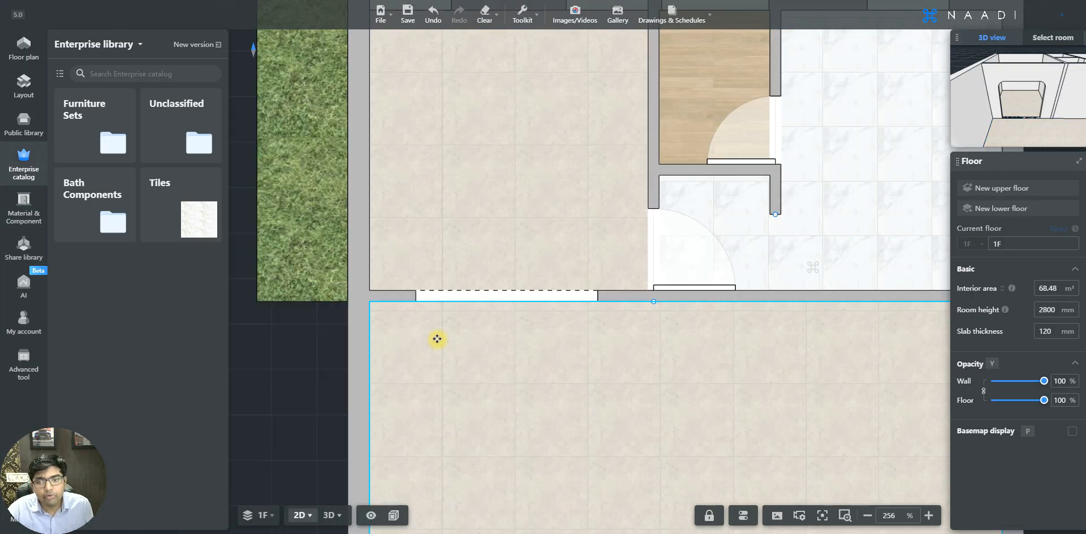
pyautogui.scroll(3, 769, 334)
pyautogui.click(30, 50)
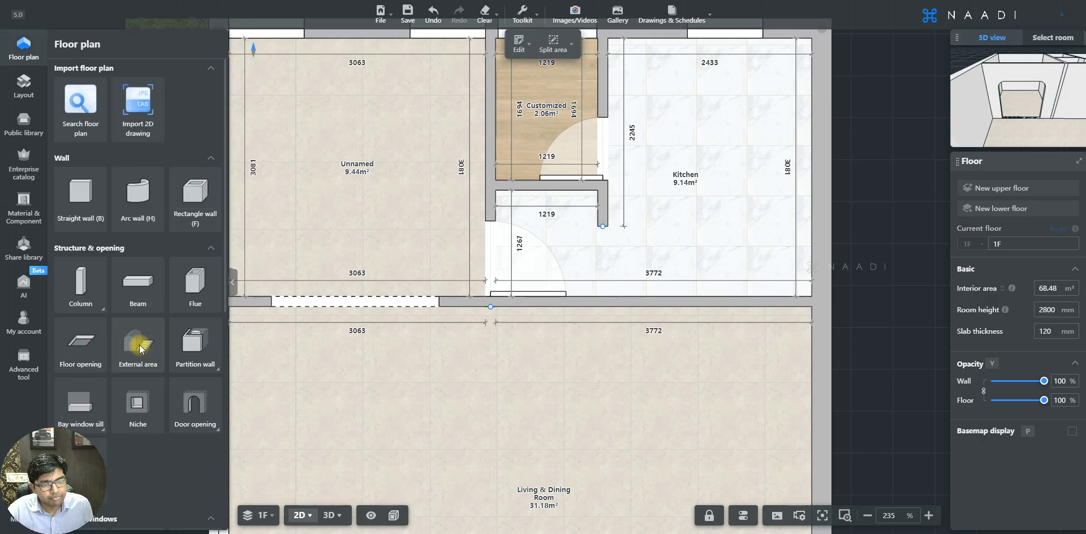
pyautogui.scroll(-1, 152, 371)
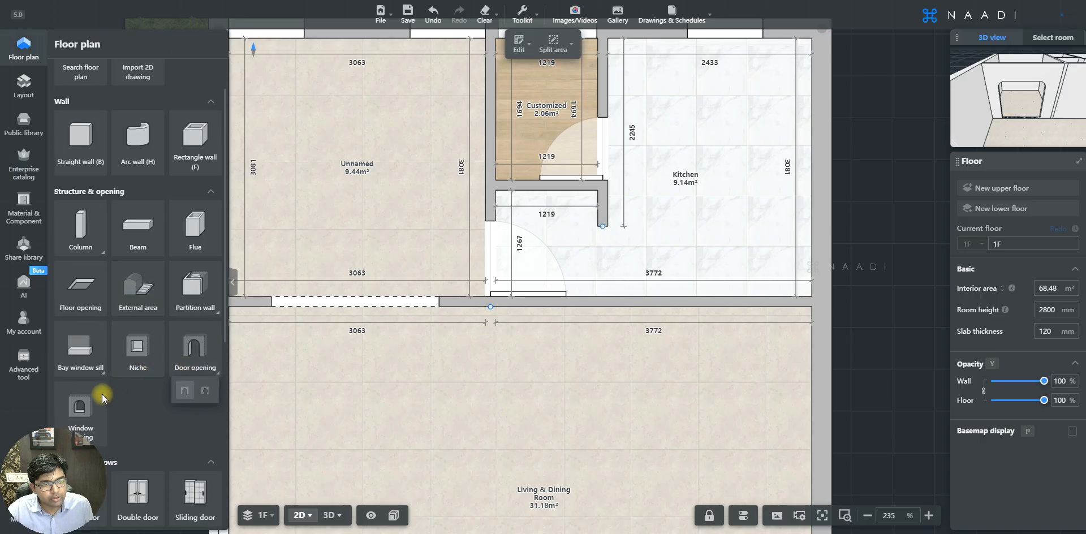
pyautogui.scroll(-1, 100, 392)
pyautogui.click(82, 358)
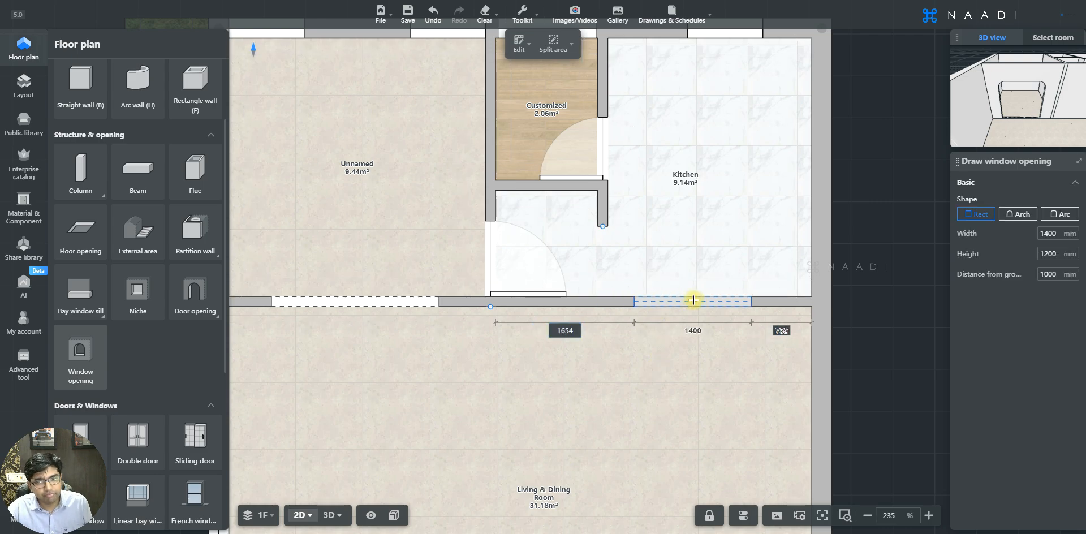
pyautogui.click(699, 300)
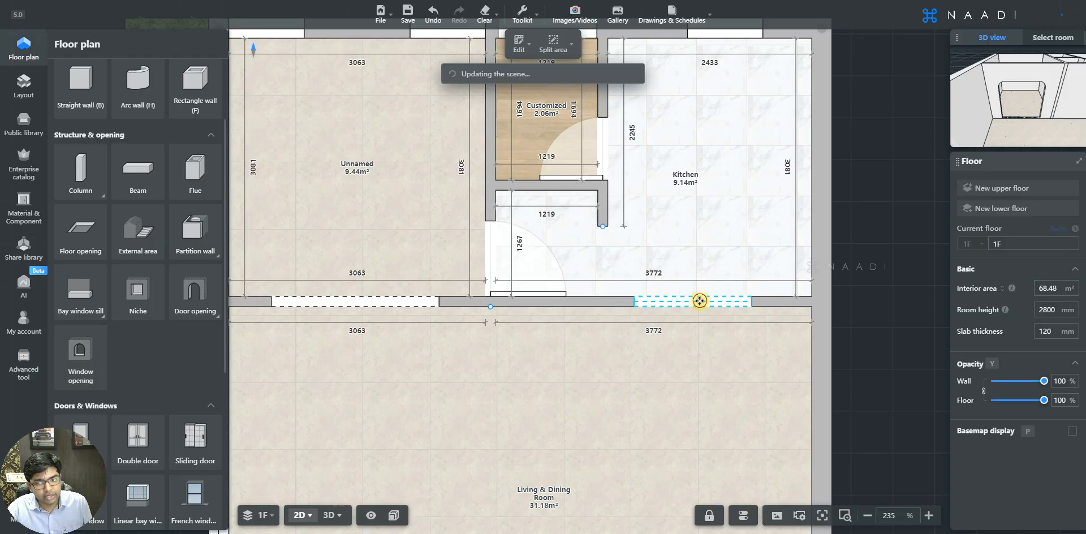
pyautogui.click(700, 301)
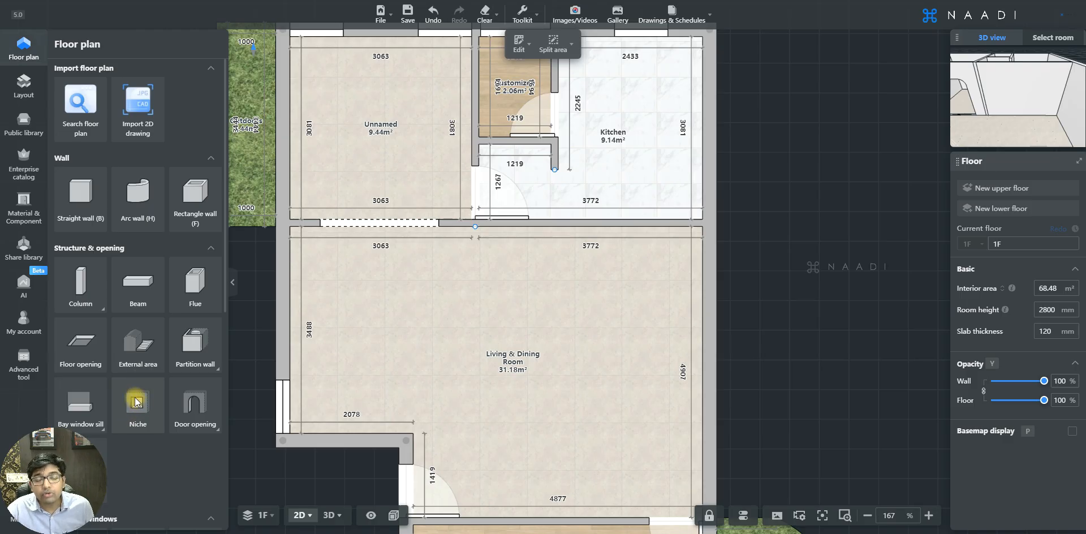
# Place a 400 mm wide, 150 mm deep niche in the living and dining room's outer wall near the kitchen, and select it
pyautogui.click(136, 401)
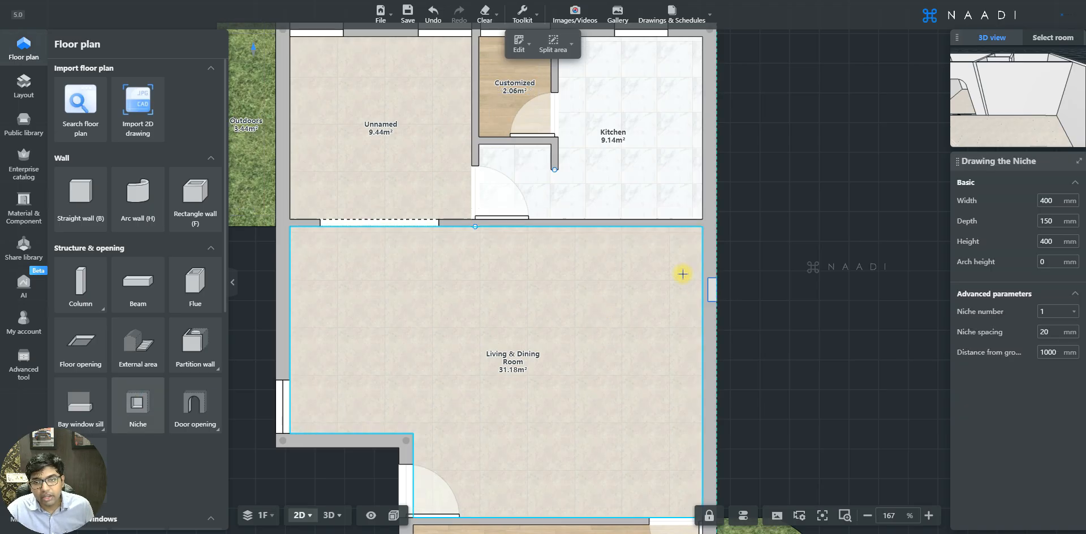
pyautogui.scroll(5, 683, 272)
pyautogui.scroll(-1, 665, 265)
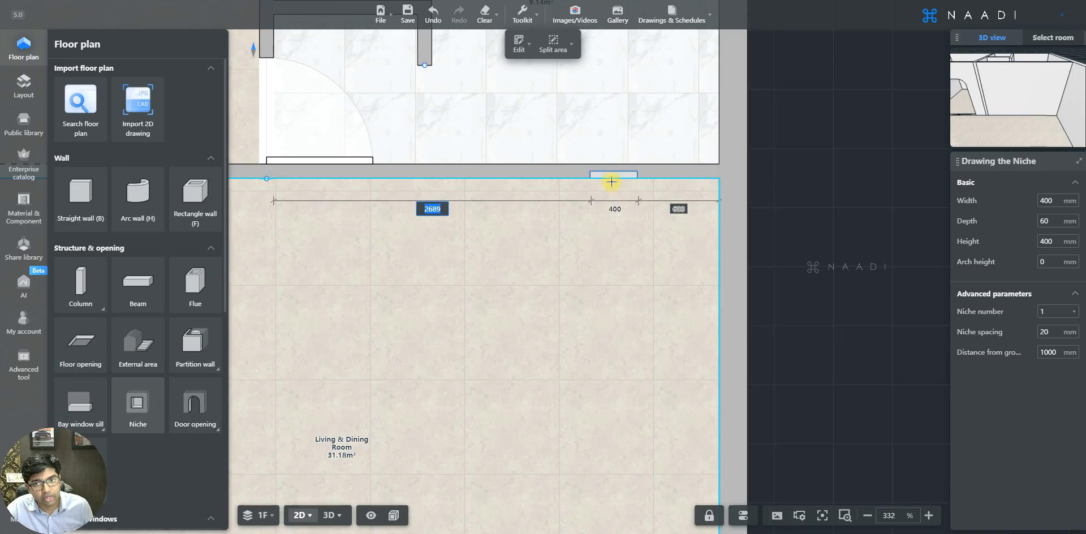
pyautogui.click(727, 272)
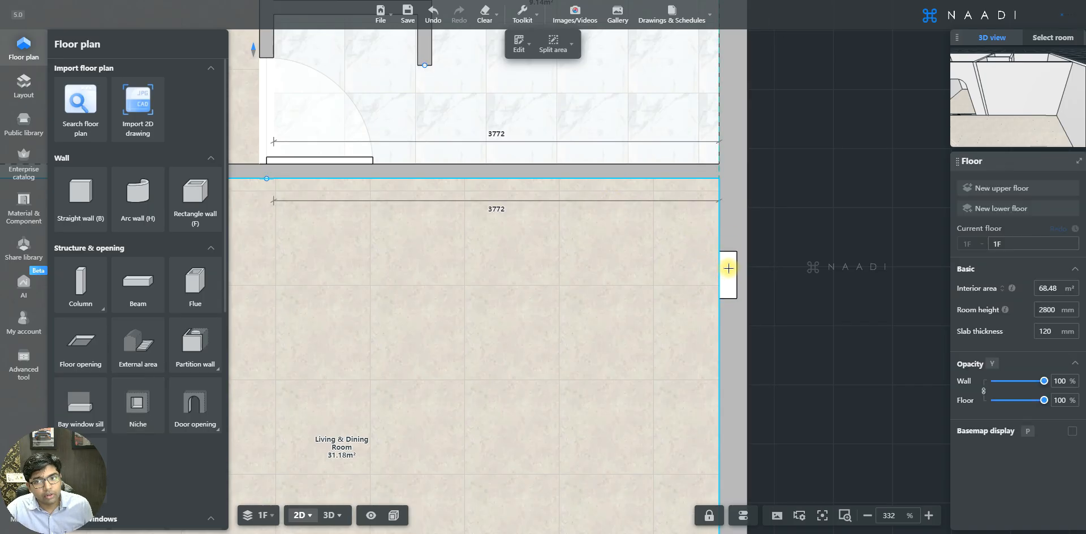
pyautogui.click(728, 267)
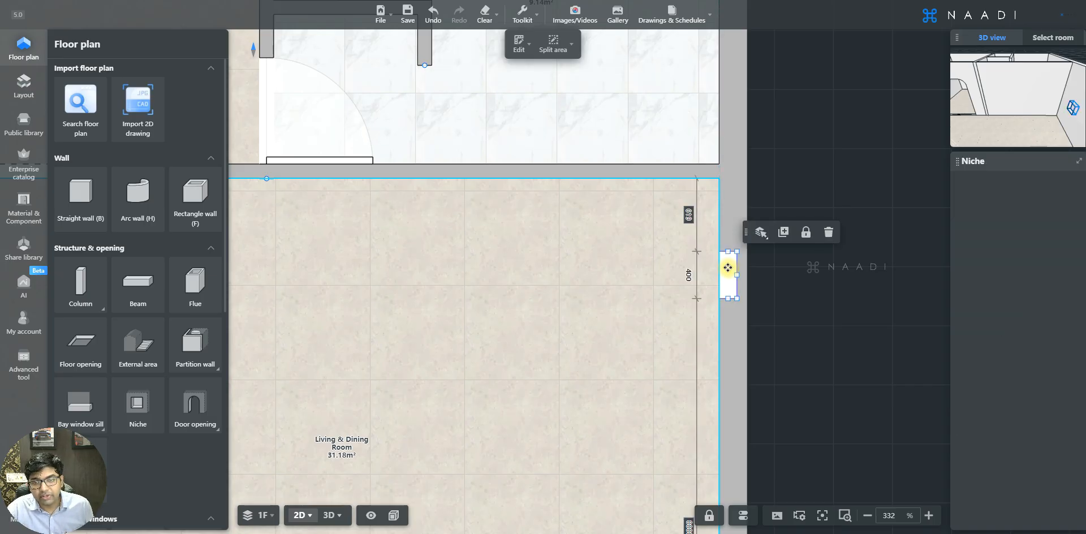
# Examine the niche in the 3D view and reselect it to review its width, depth and other parameters
pyautogui.press('3')
pyautogui.click(586, 405)
pyautogui.moveTo(676, 390); pyautogui.dragTo(684, 389)
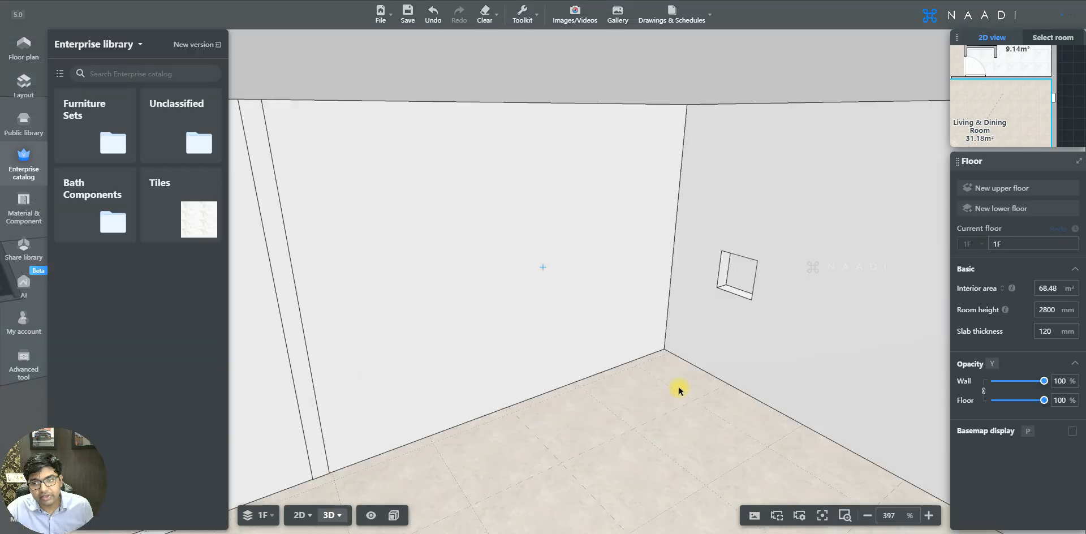
pyautogui.press('2')
pyautogui.click(728, 276)
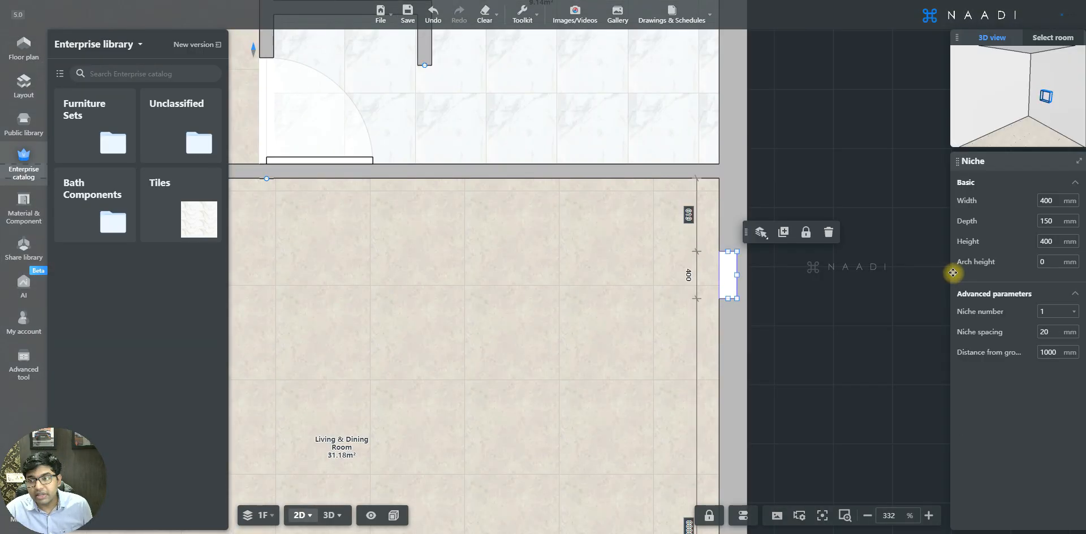
pyautogui.press('3')
pyautogui.click(1056, 201)
pyautogui.click(1051, 221)
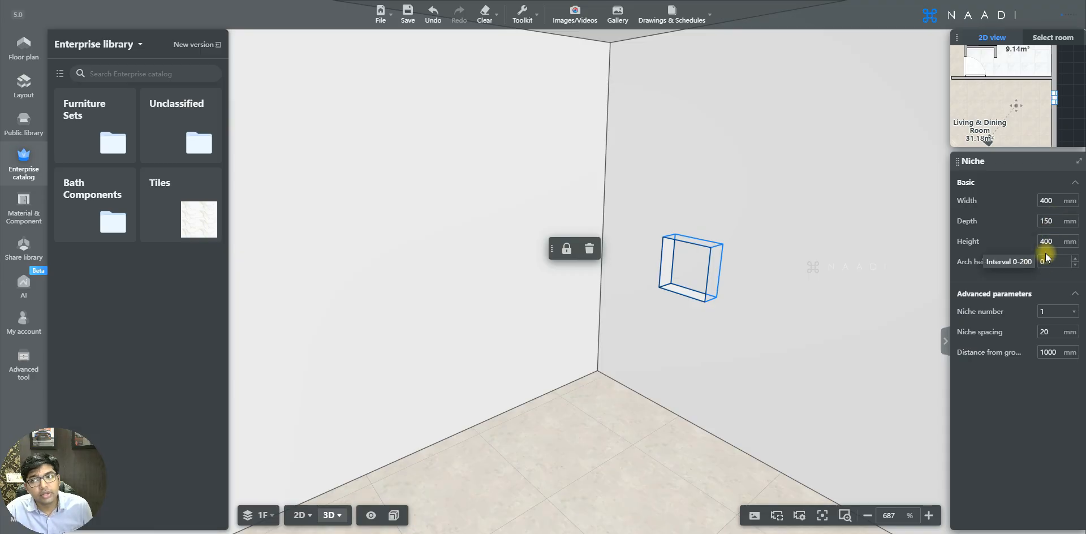
# Set the niche's width to 500 mm and its depth to 120 mm
pyautogui.click(1046, 200)
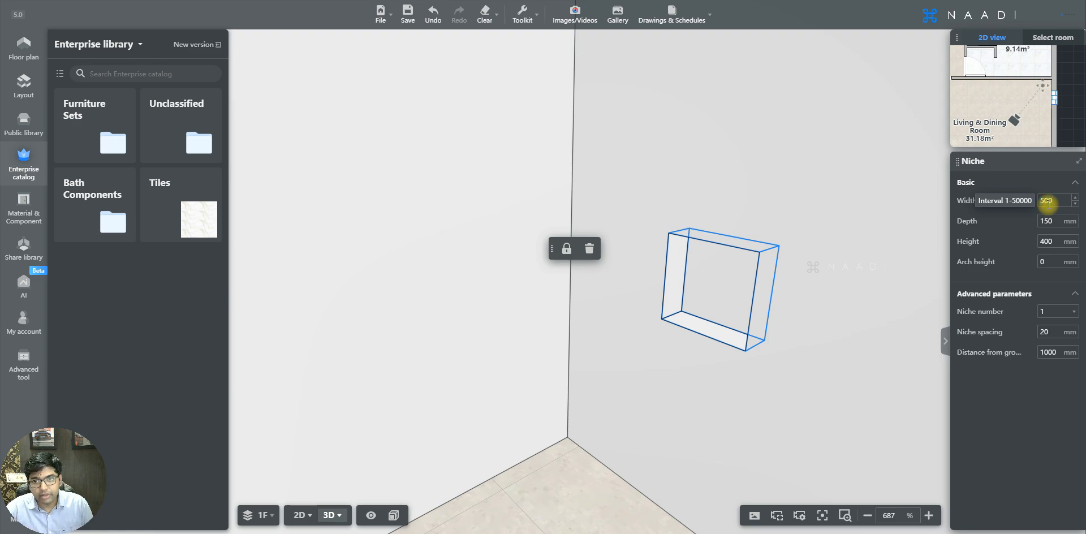
pyautogui.write('500')
pyautogui.click(702, 311)
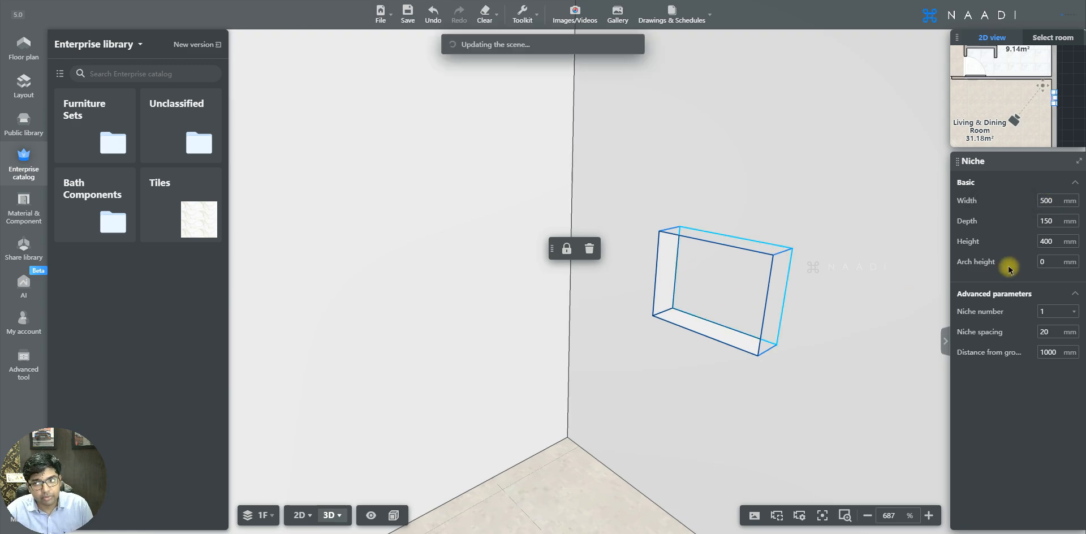
pyautogui.click(1044, 221)
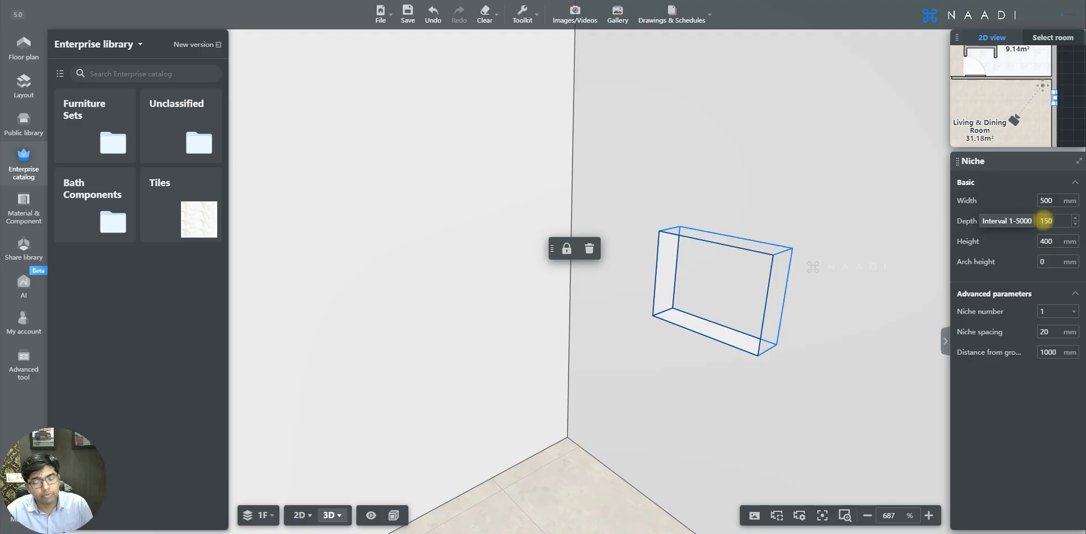
pyautogui.doubleClick(1046, 221)
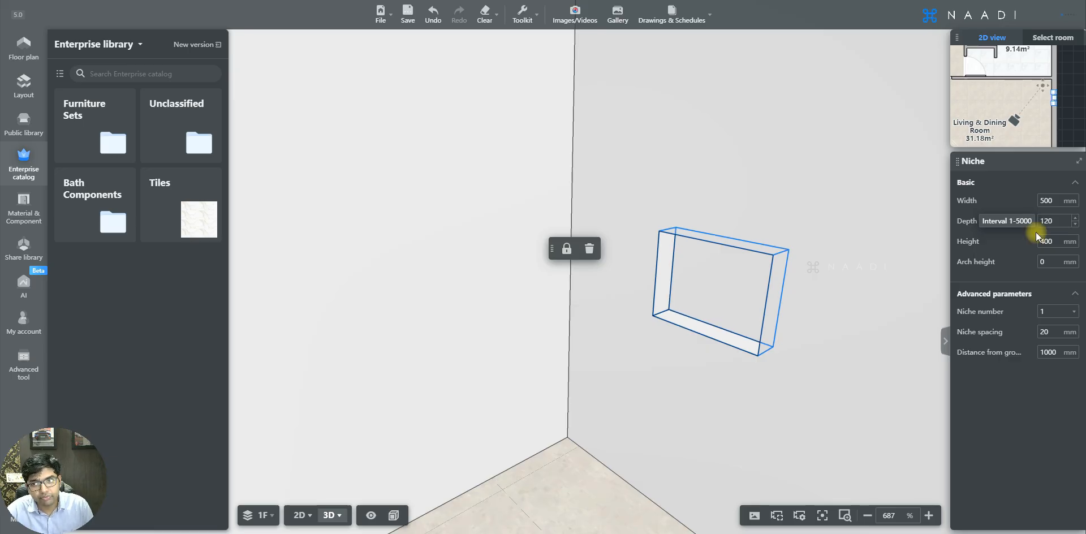
pyautogui.click(969, 247)
# Set the niche's height to 500 mm
pyautogui.click(1046, 241)
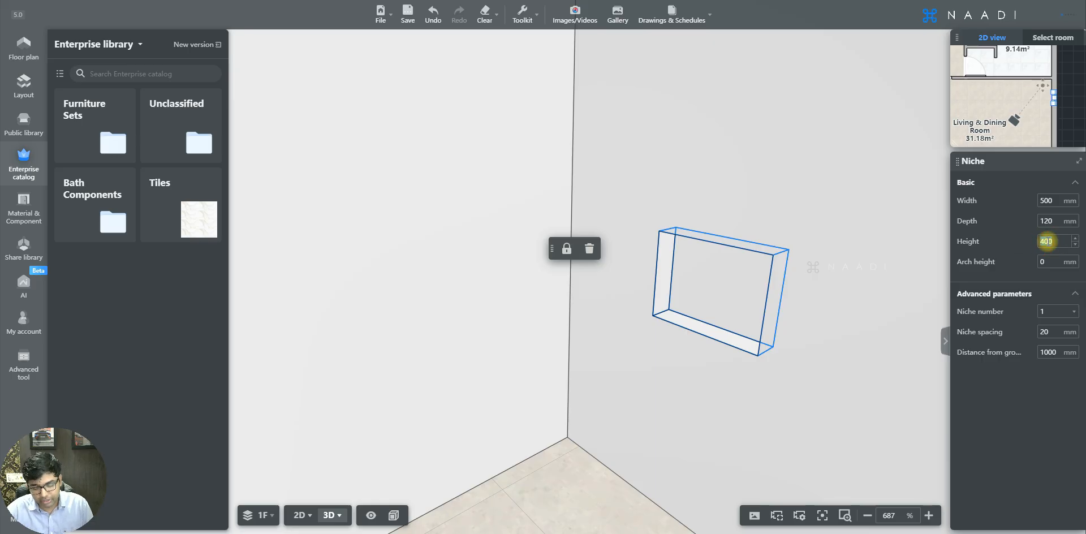
pyautogui.write('50')
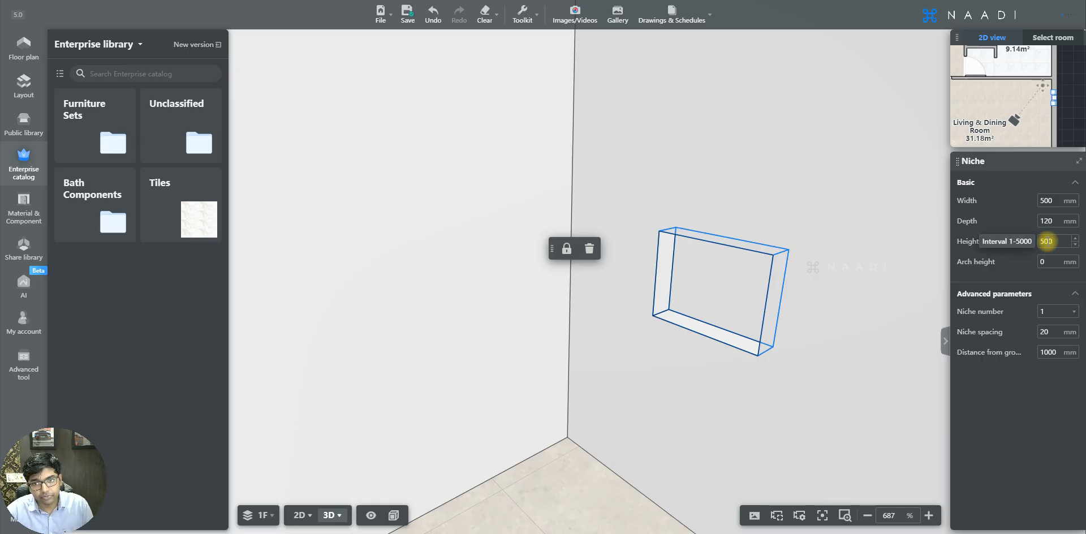
pyautogui.click(856, 250)
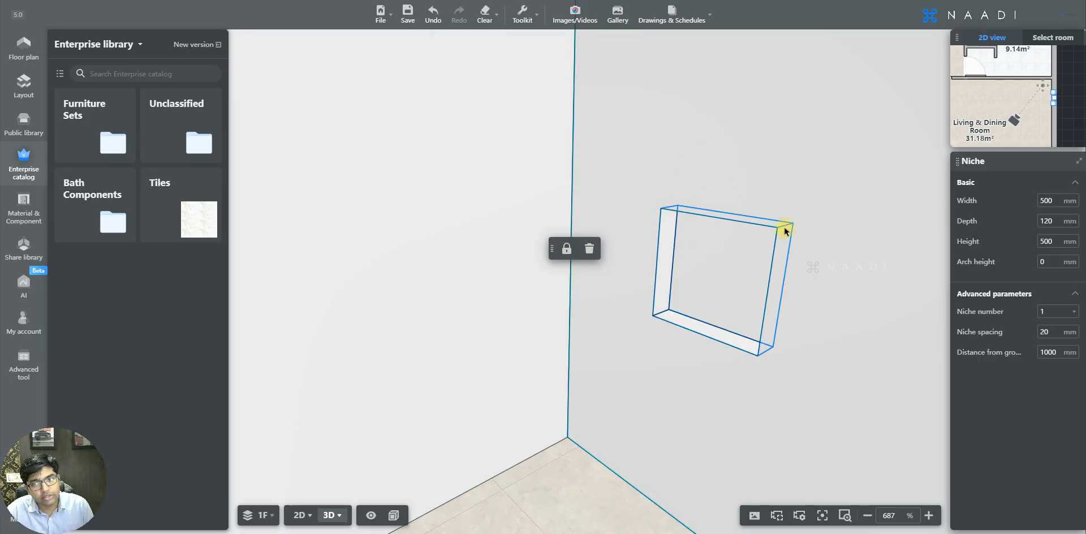
# Try an arch height of 250 mm on the niche and undo it
pyautogui.click(1048, 261)
pyautogui.click(1042, 260)
pyautogui.write('250')
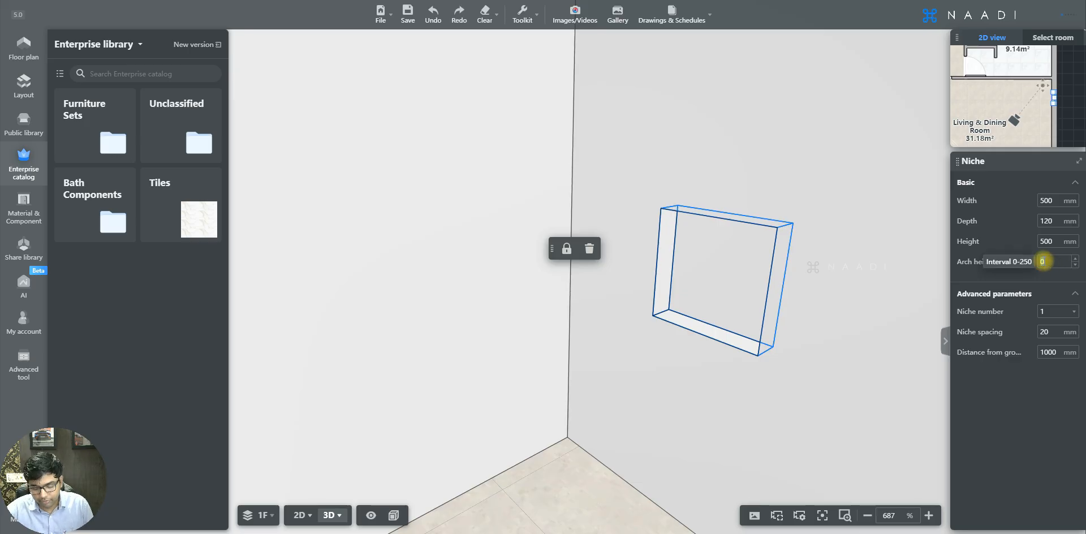
pyautogui.press('Return')
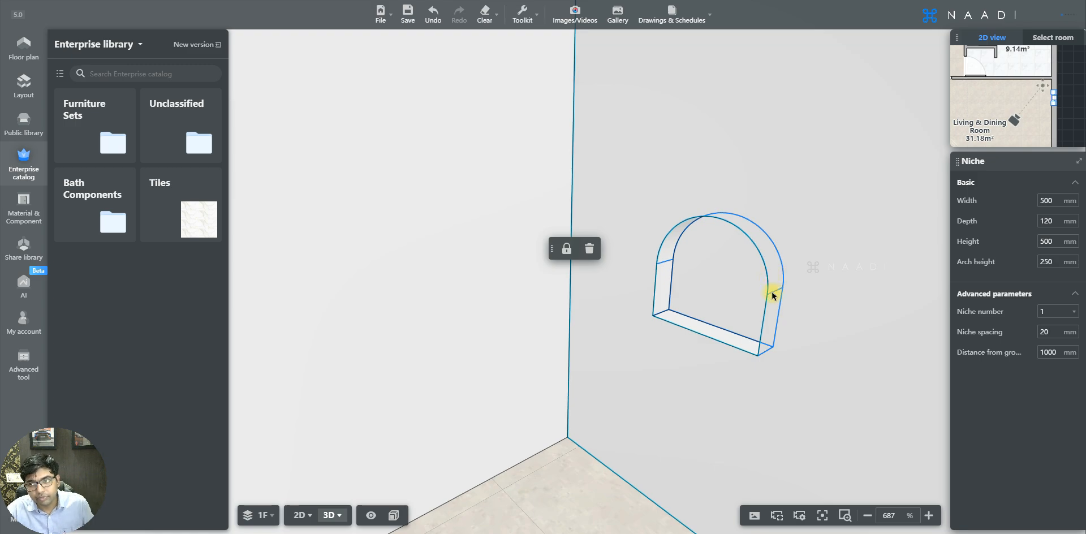
pyautogui.hotkey('ctrl', 'z')
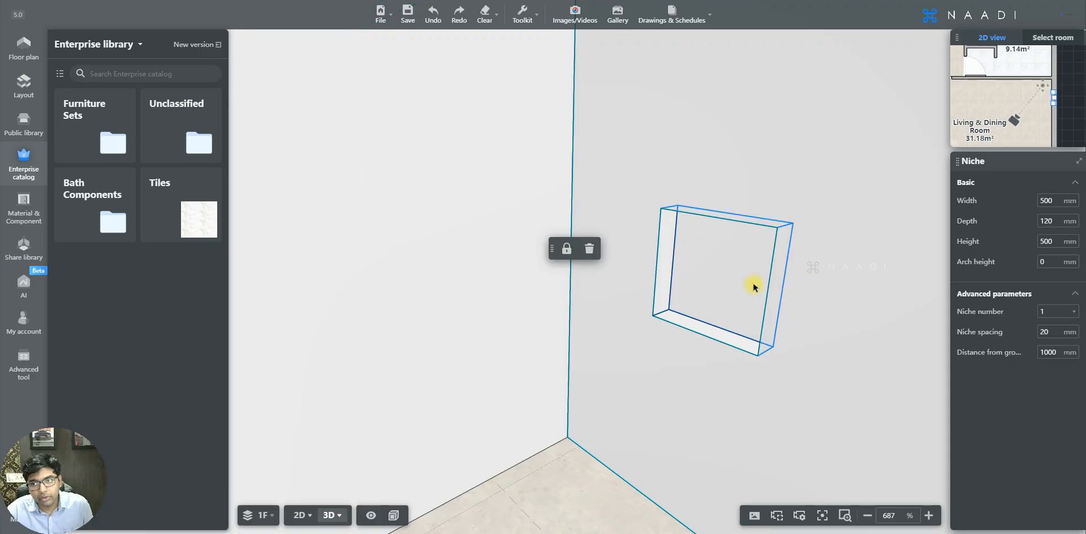
# Lower the niche by trying a distance from the ground of 500 mm and settling on 800 mm
pyautogui.scroll(-2, 682, 251)
pyautogui.moveTo(648, 290); pyautogui.dragTo(669, 322, button='right')
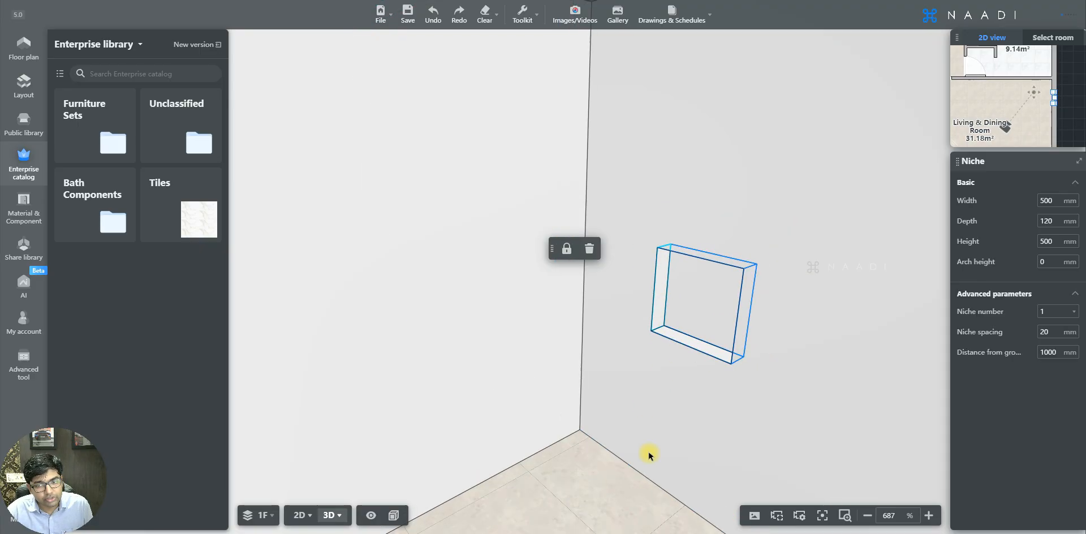
pyautogui.click(1047, 352)
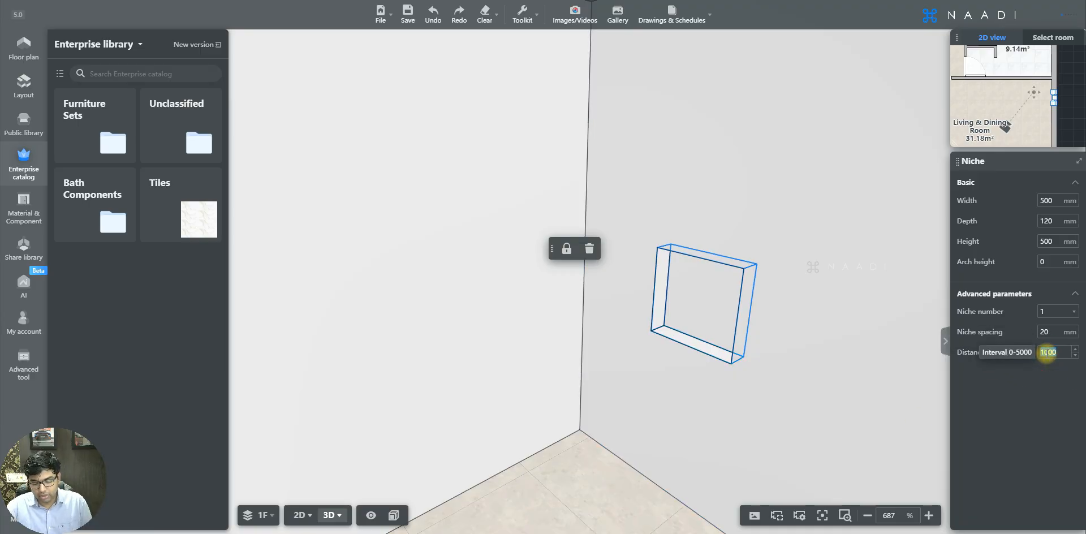
pyautogui.write('500')
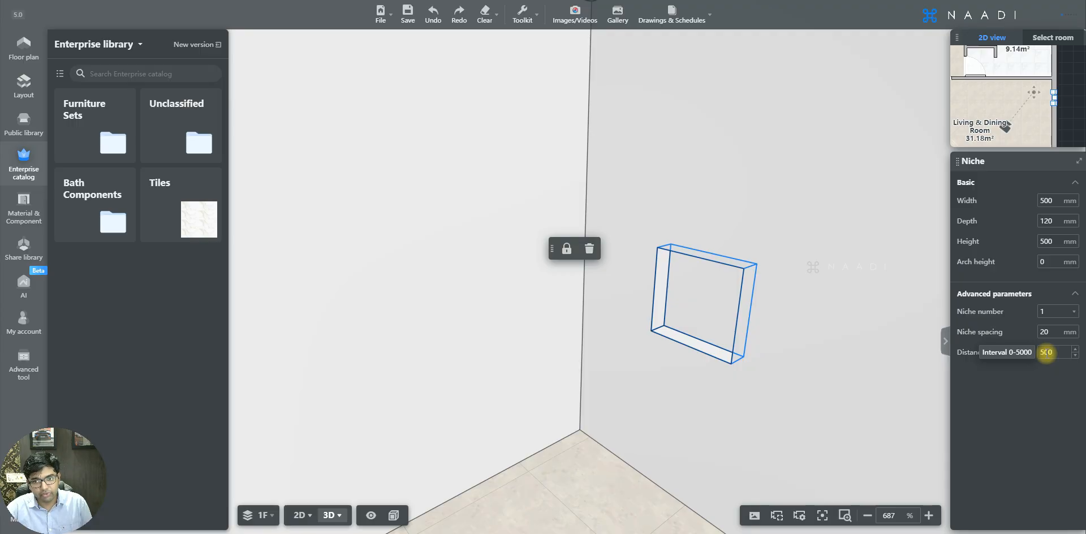
pyautogui.press('Return')
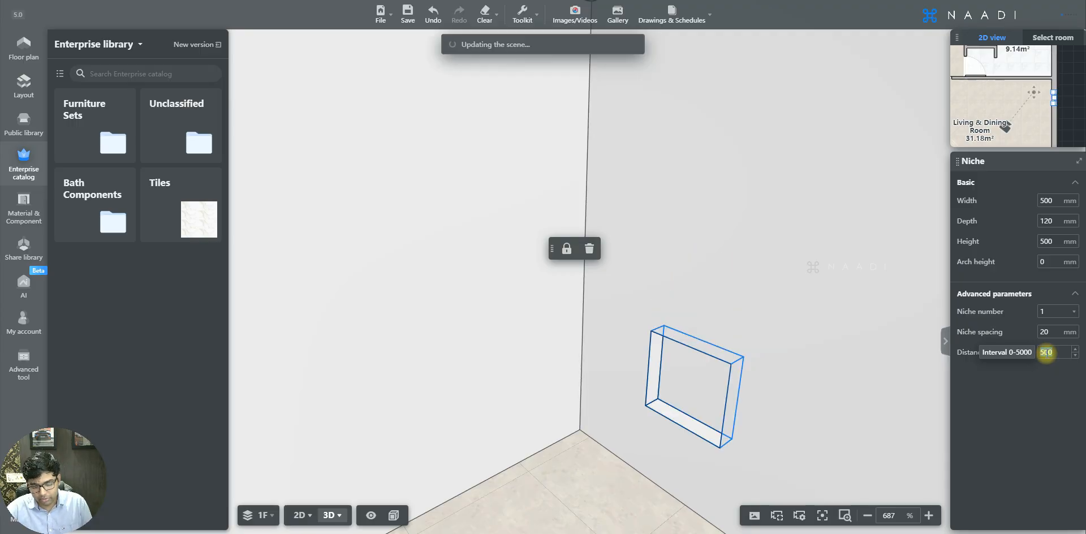
pyautogui.write('8')
pyautogui.press('Return')
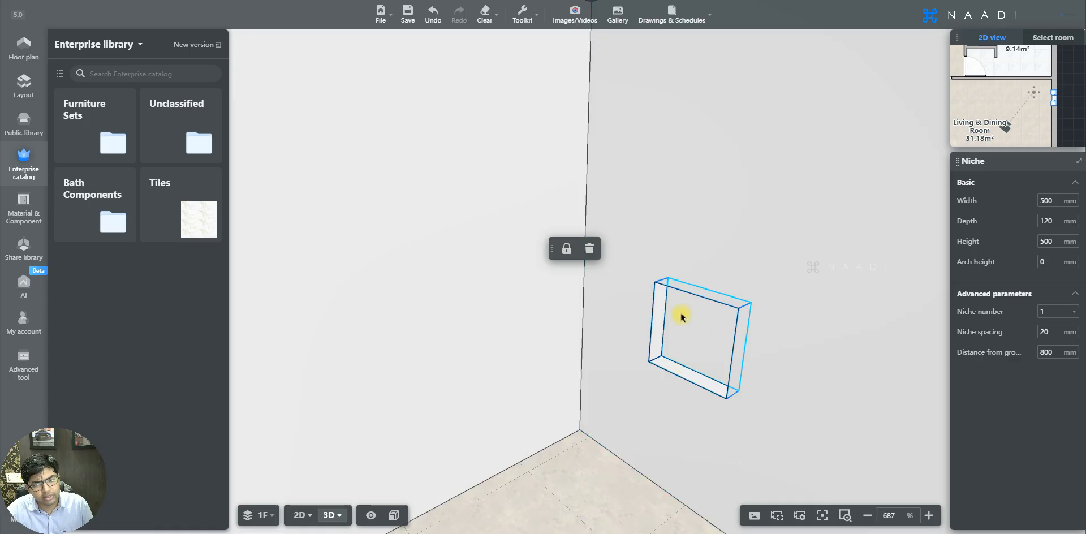
# Set the niche number to 2 to stack a second niche on the wall
pyautogui.scroll(-2, 667, 379)
pyautogui.click(638, 331)
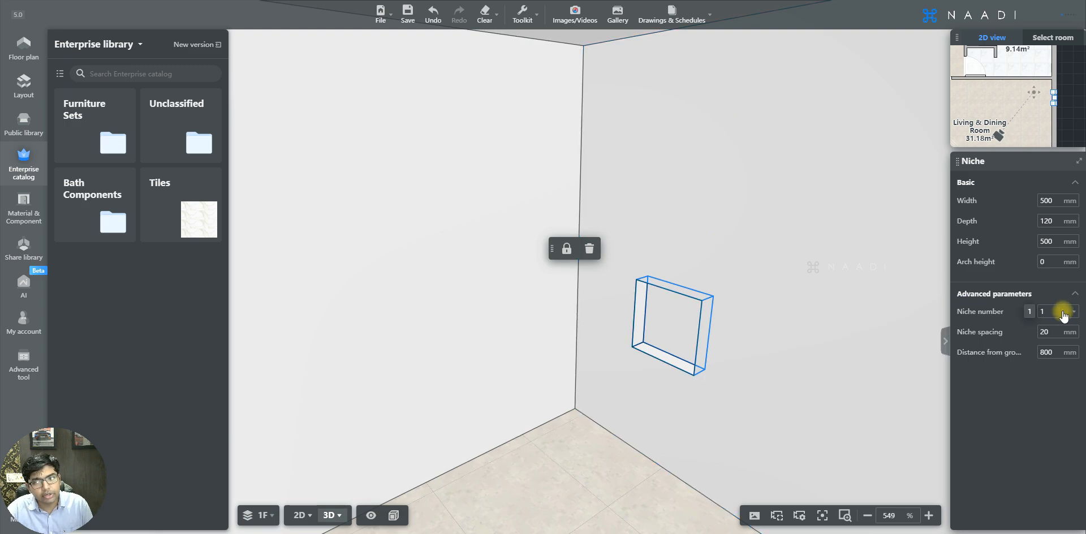
pyautogui.click(1064, 315)
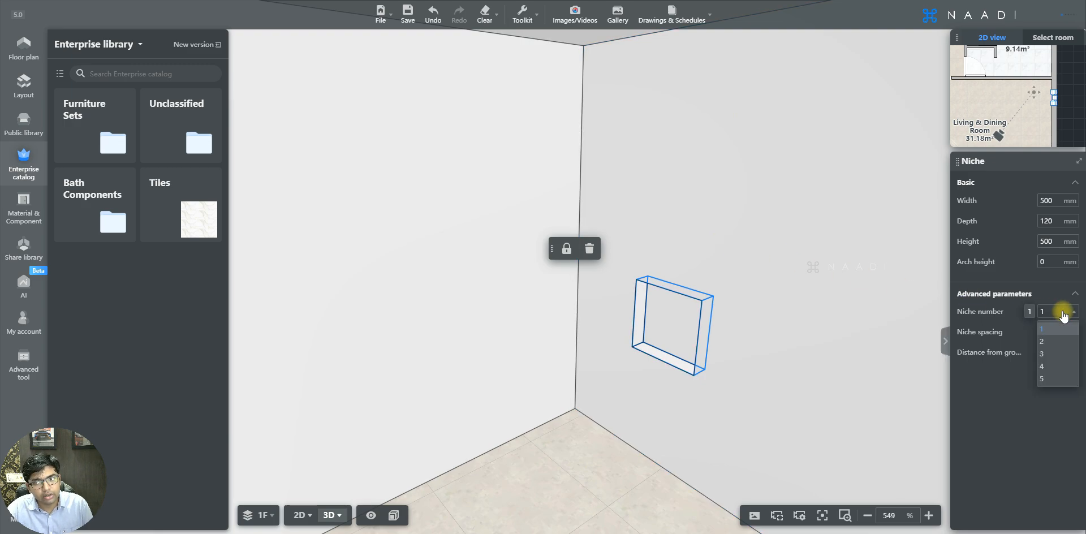
pyautogui.click(1059, 343)
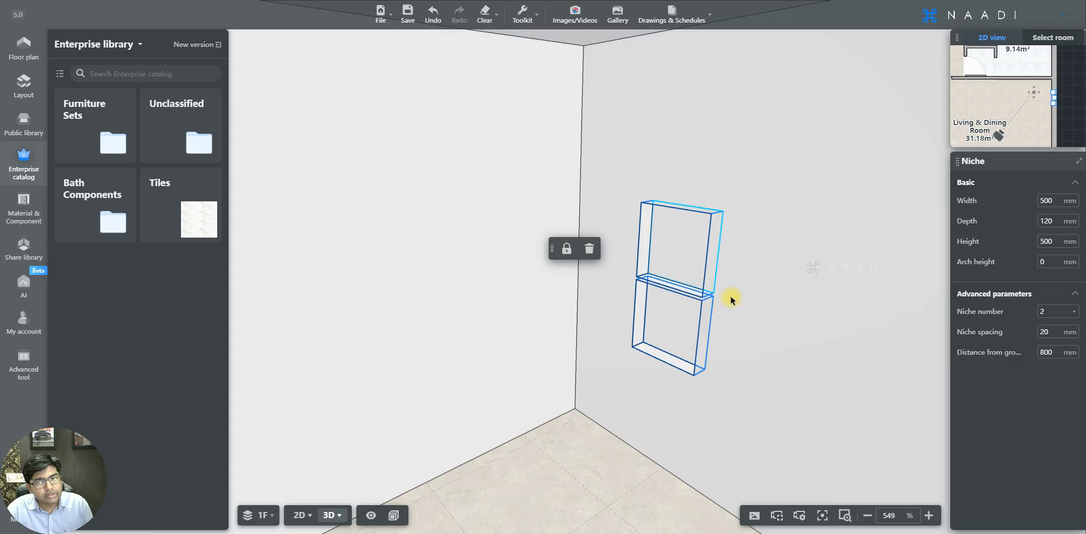
# Set the spacing between the stacked niches to 150 mm and increase the niche number to 3
pyautogui.moveTo(726, 291); pyautogui.dragTo(727, 296)
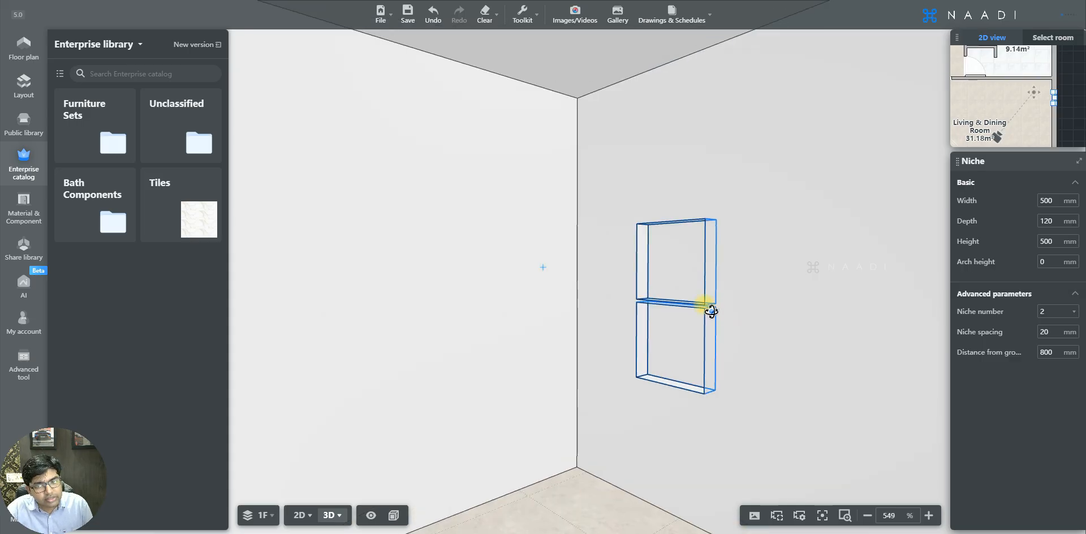
pyautogui.scroll(3, 702, 307)
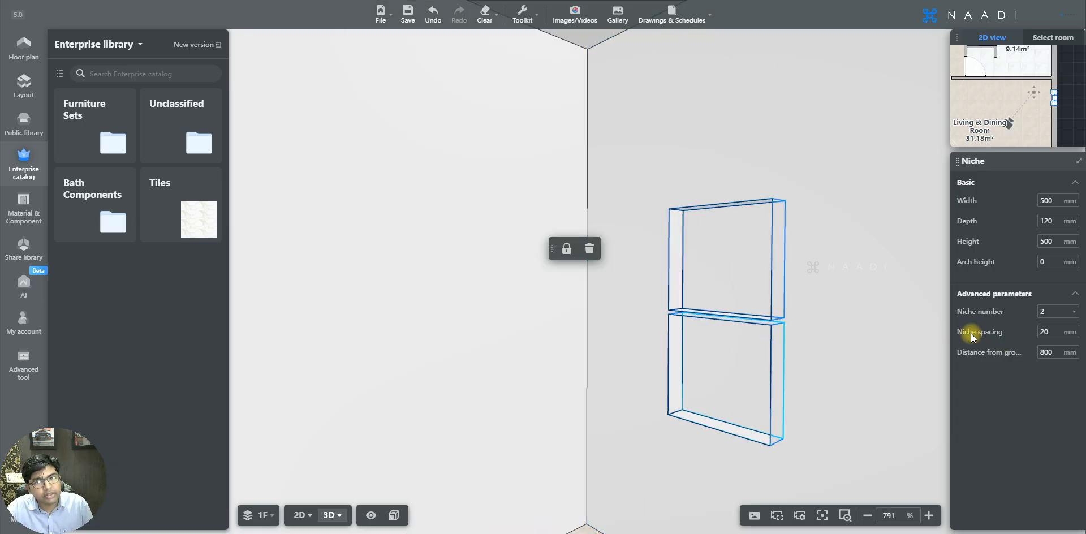
pyautogui.click(1044, 332)
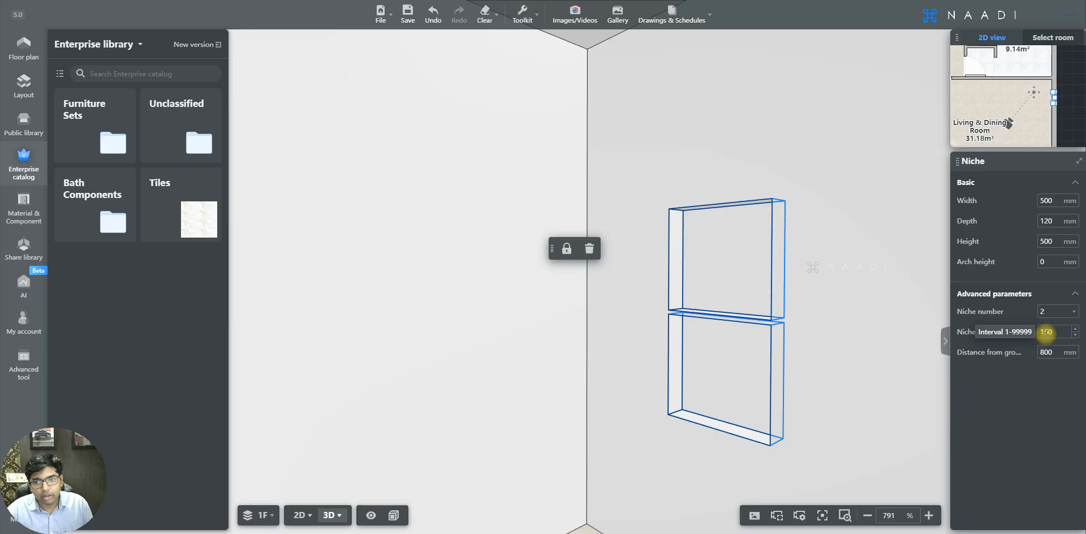
pyautogui.press('Return')
pyautogui.scroll(-4, 710, 314)
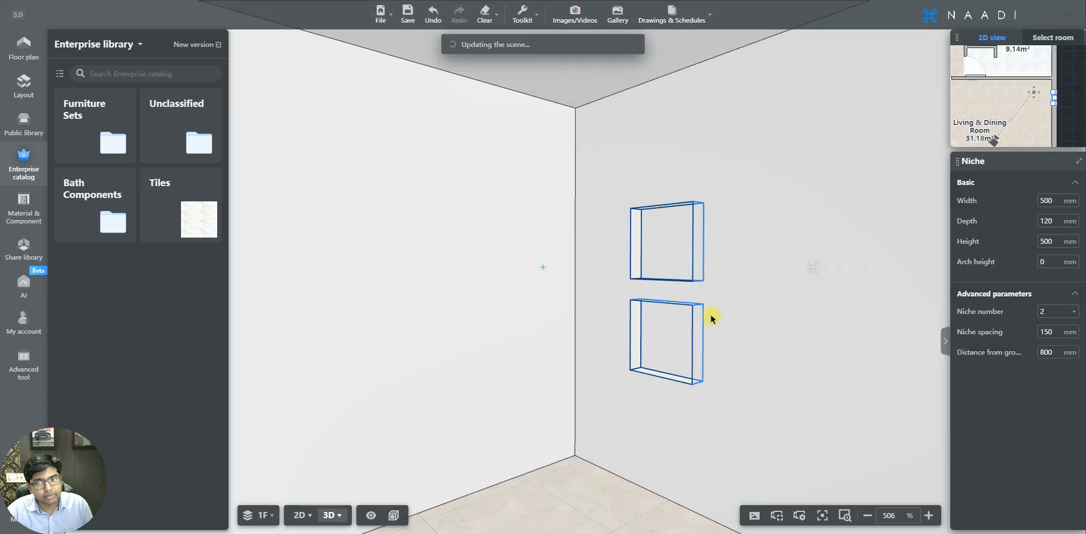
pyautogui.click(696, 273)
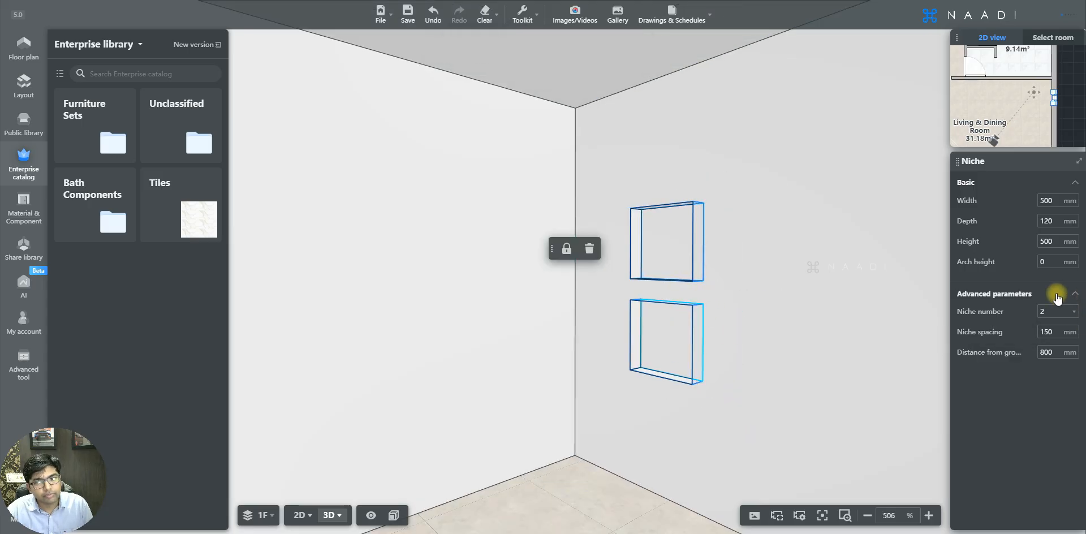
pyautogui.click(1054, 311)
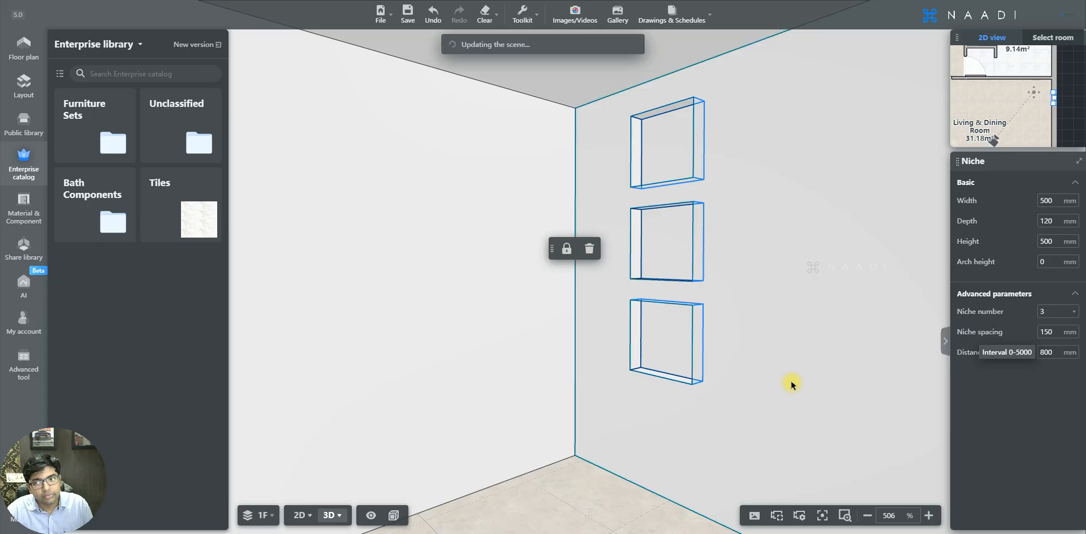
# Try an arch height of 250 mm on the three stacked niches and undo it
pyautogui.click(1043, 262)
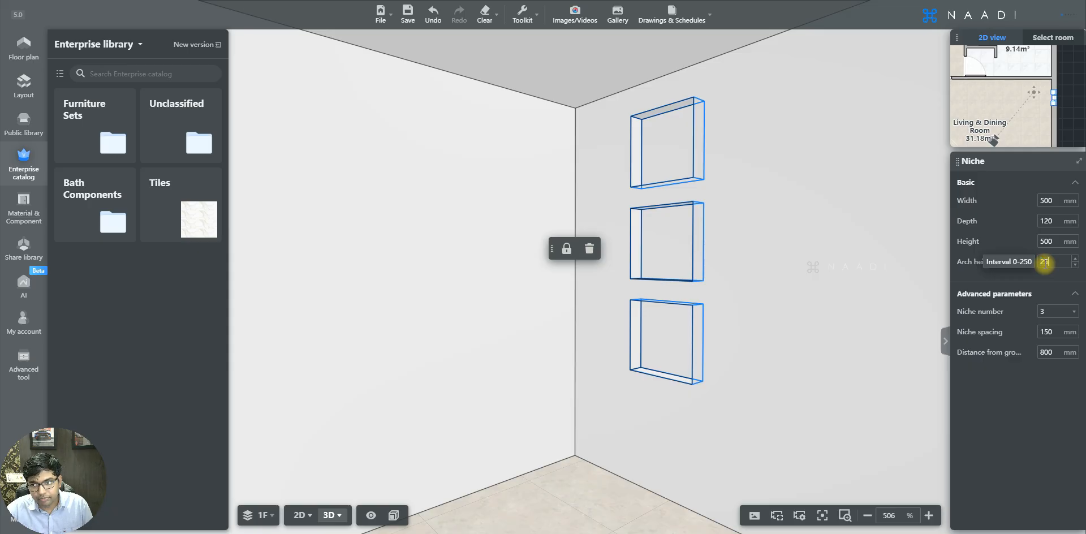
pyautogui.press('Return')
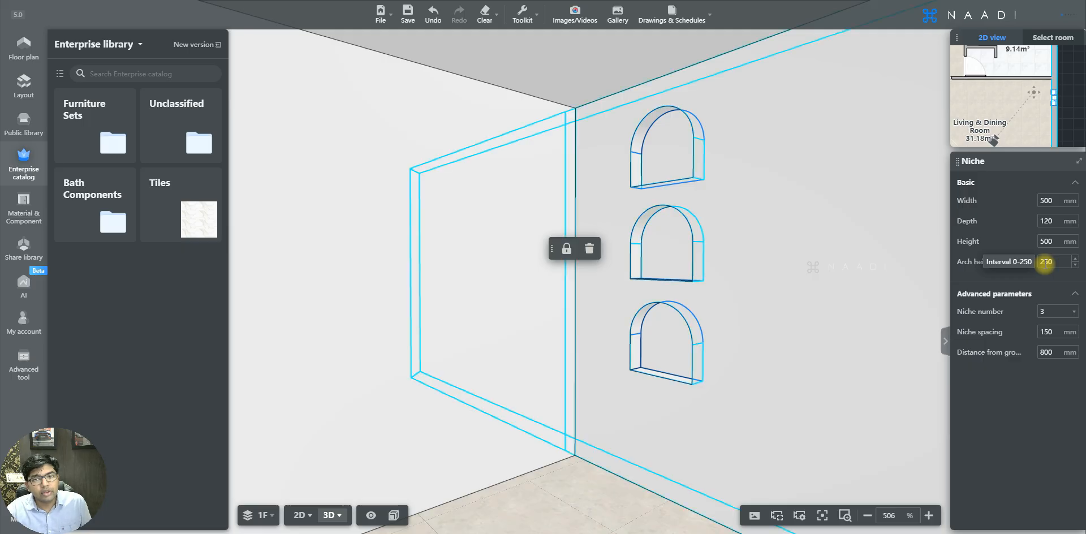
pyautogui.hotkey('ctrl', 'z')
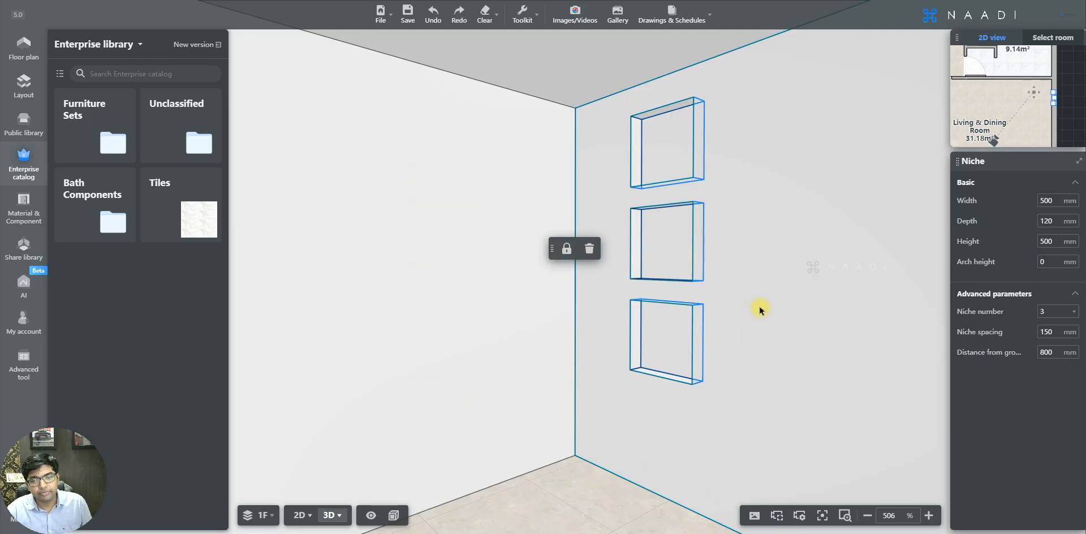
# Return to the 2D view of the ground floor and bring up the floor plan tools
pyautogui.scroll(-1, 710, 299)
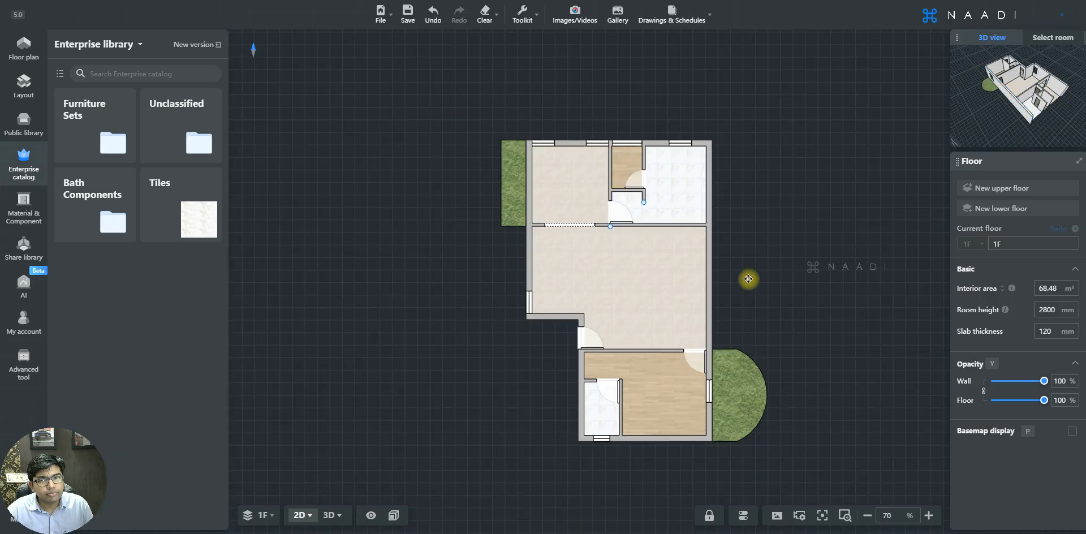
pyautogui.scroll(2, 748, 280)
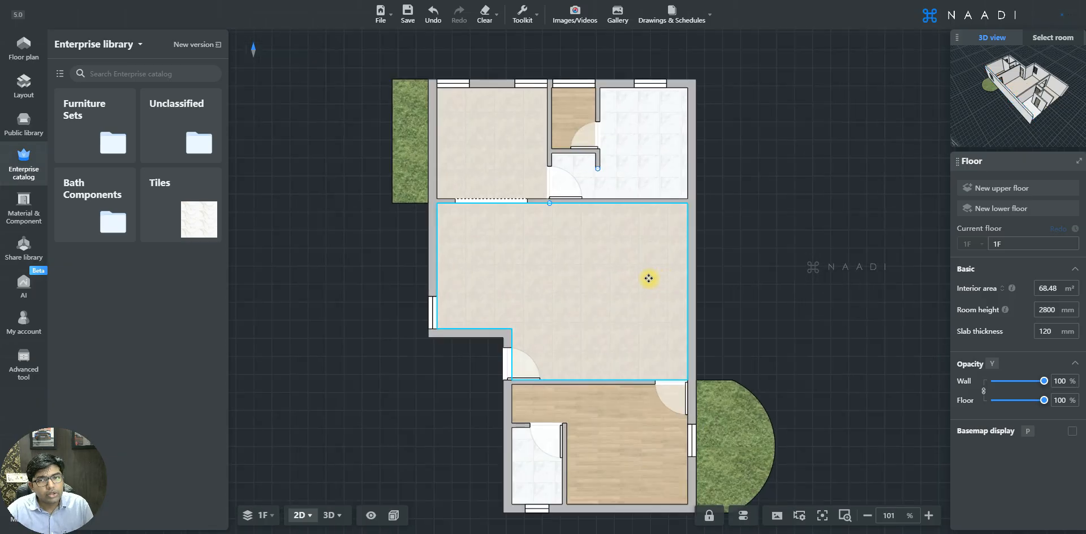
pyautogui.scroll(1, 649, 278)
pyautogui.click(41, 52)
pyautogui.scroll(-1, 557, 263)
pyautogui.click(515, 247)
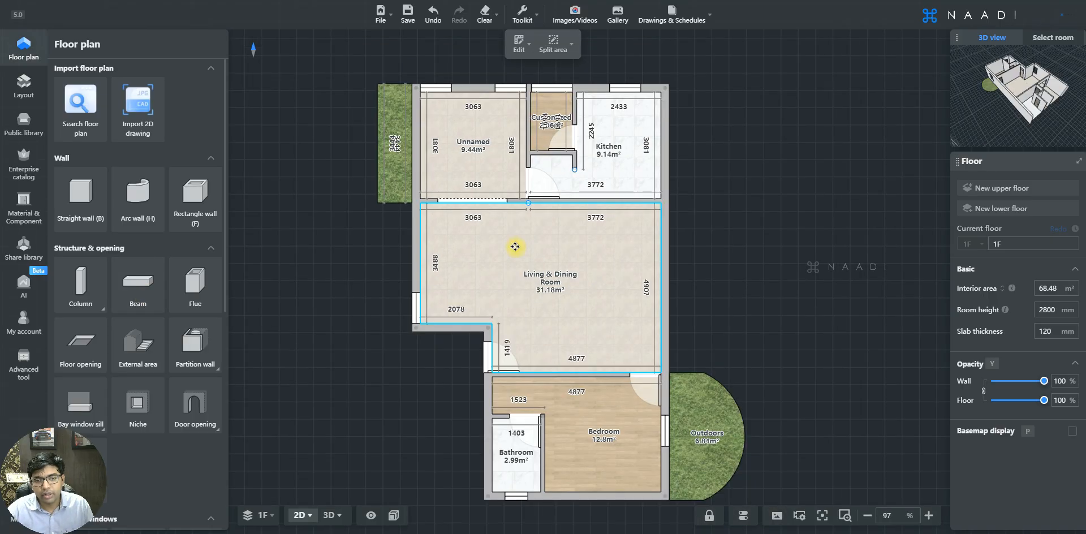
pyautogui.click(575, 202)
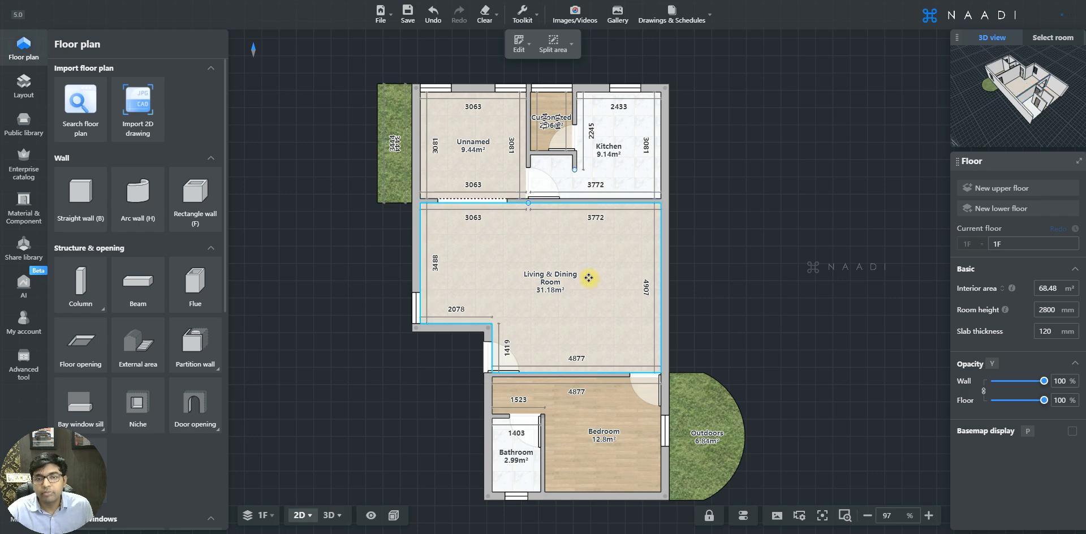
# Select the Kitchen by its label and review its room type, name and ceiling settings
pyautogui.scroll(3, 513, 119)
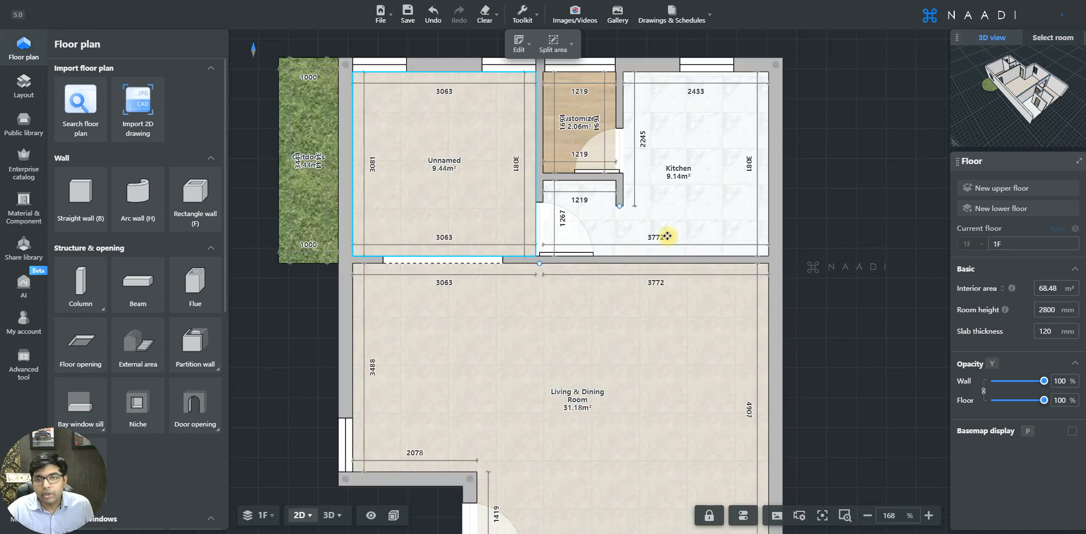
pyautogui.scroll(1, 660, 194)
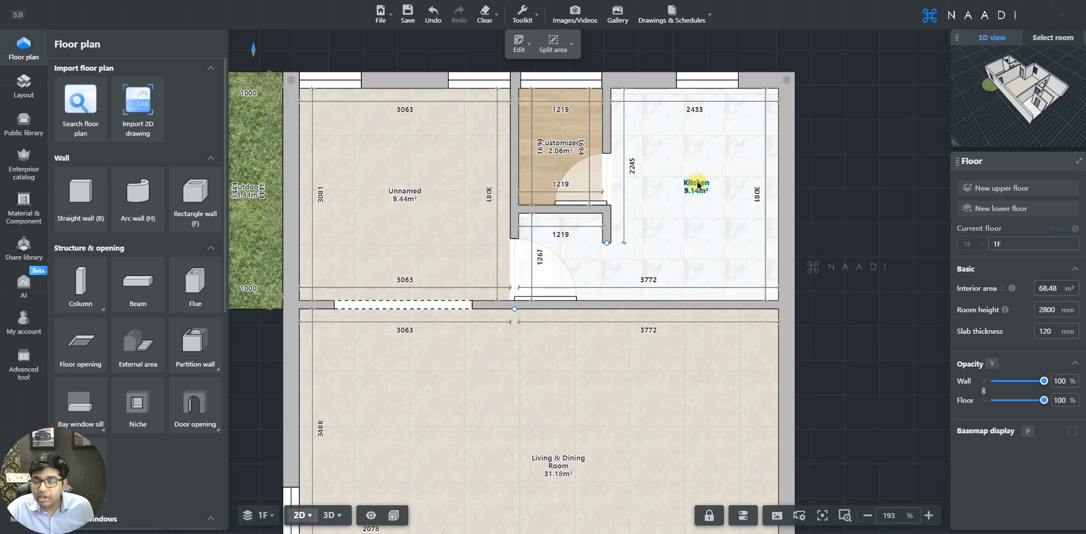
pyautogui.click(697, 185)
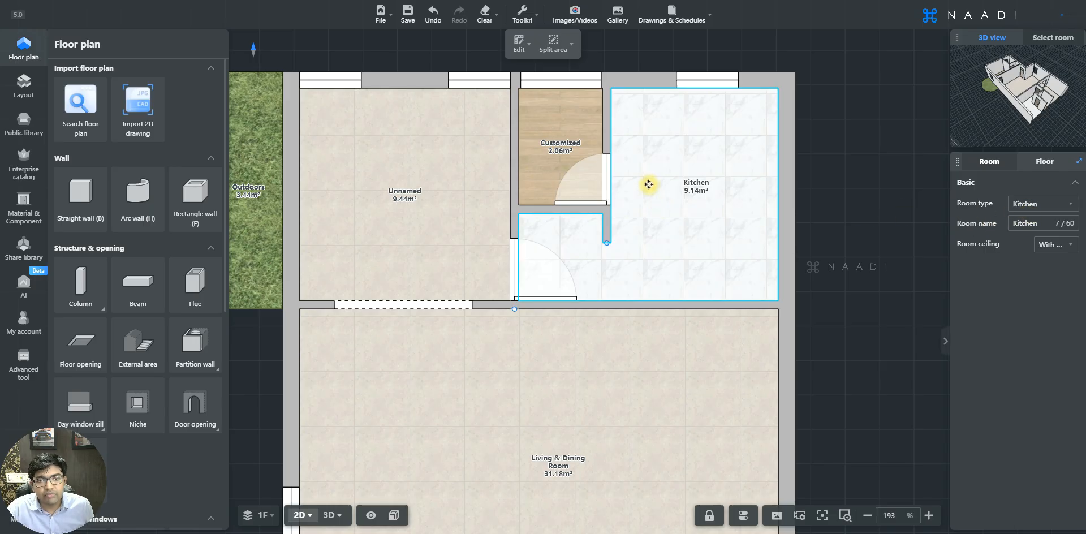
pyautogui.scroll(-2, 632, 158)
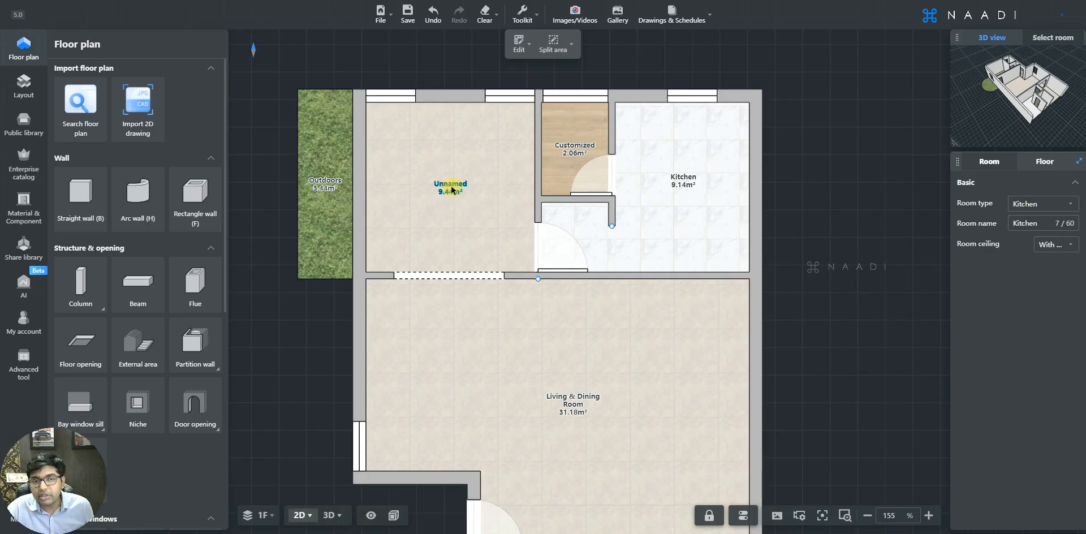
# Change the room type of the unnamed room beside the kitchen to Dining room and check its room name
pyautogui.click(445, 185)
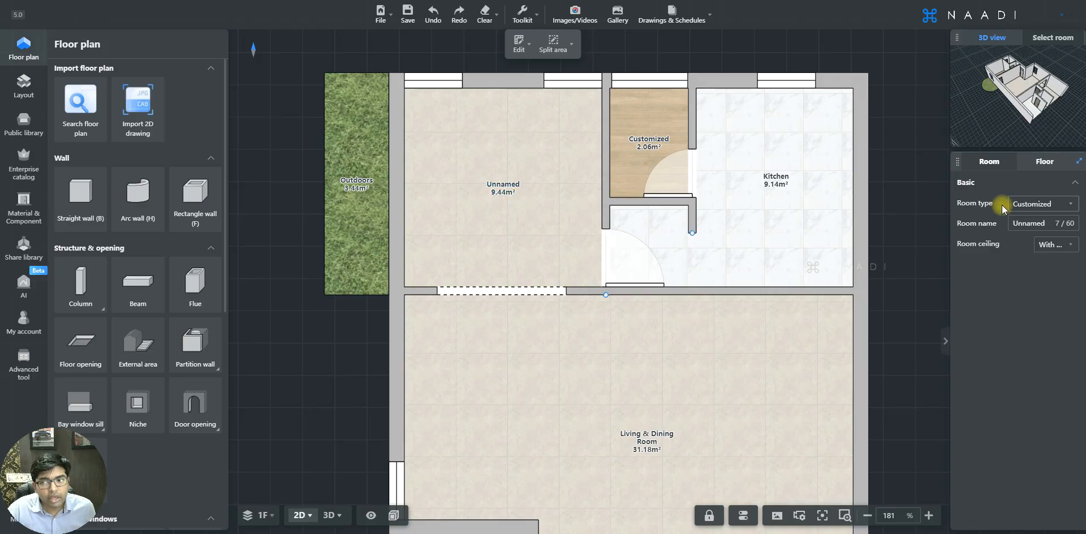
pyautogui.click(1066, 204)
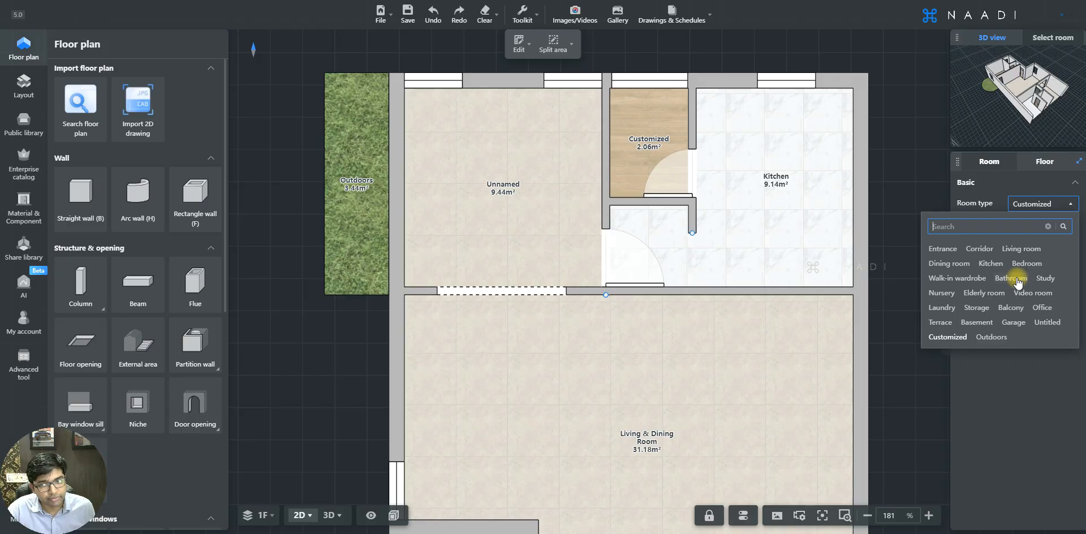
pyautogui.click(949, 263)
pyautogui.click(1063, 204)
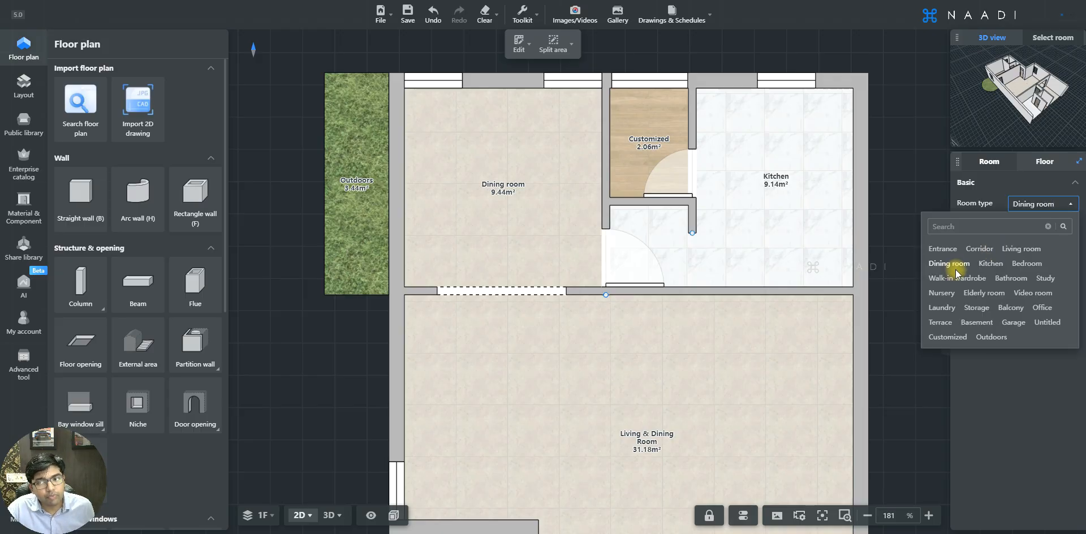
pyautogui.click(1060, 206)
pyautogui.click(1060, 205)
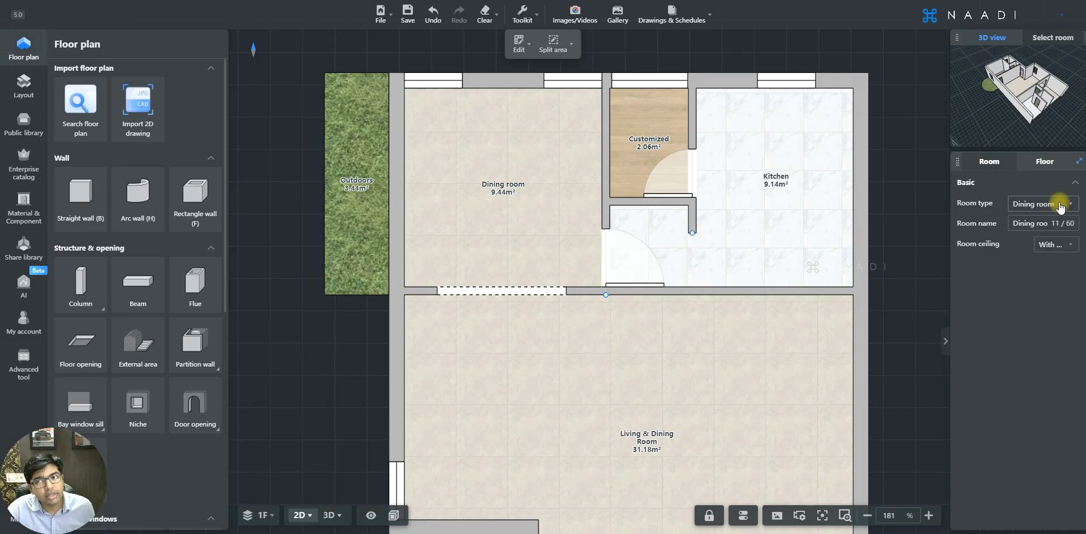
pyautogui.click(1033, 224)
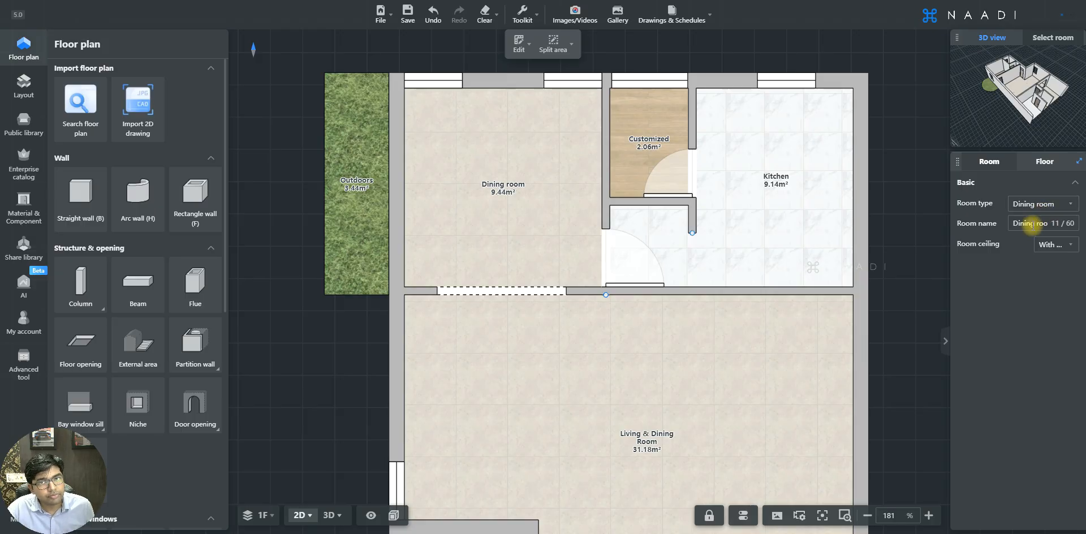
# Set the room type of the room beside the bathroom to Bedroom and rename it Master Bedroom
pyautogui.click(779, 177)
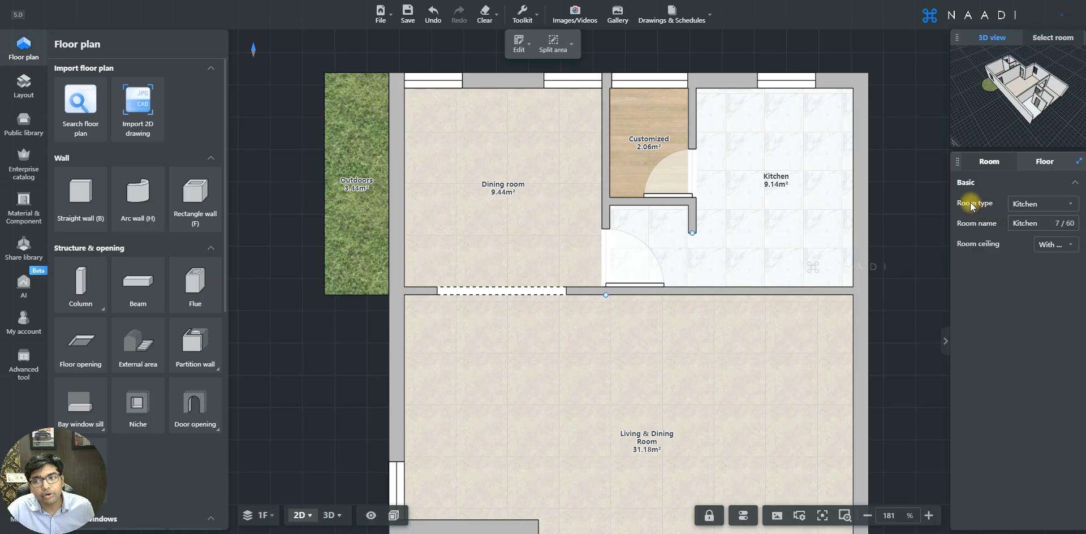
pyautogui.scroll(-5, 712, 143)
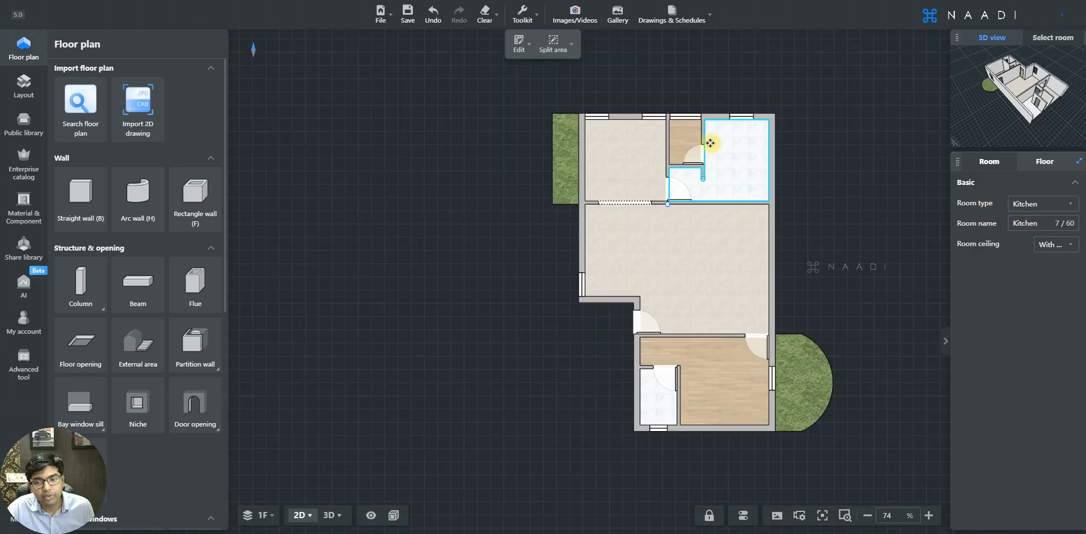
pyautogui.scroll(6, 725, 400)
pyautogui.click(658, 318)
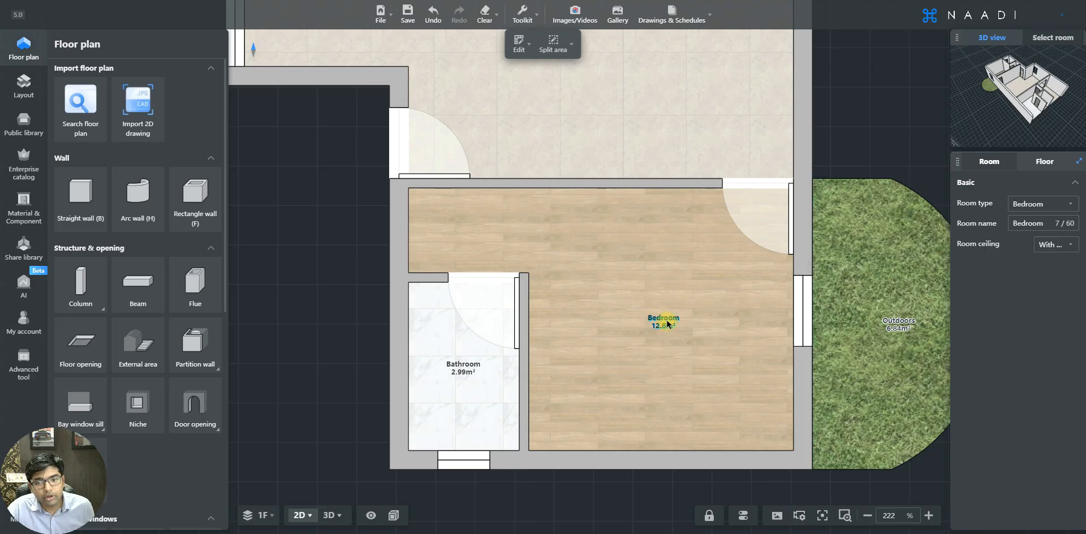
pyautogui.click(647, 317)
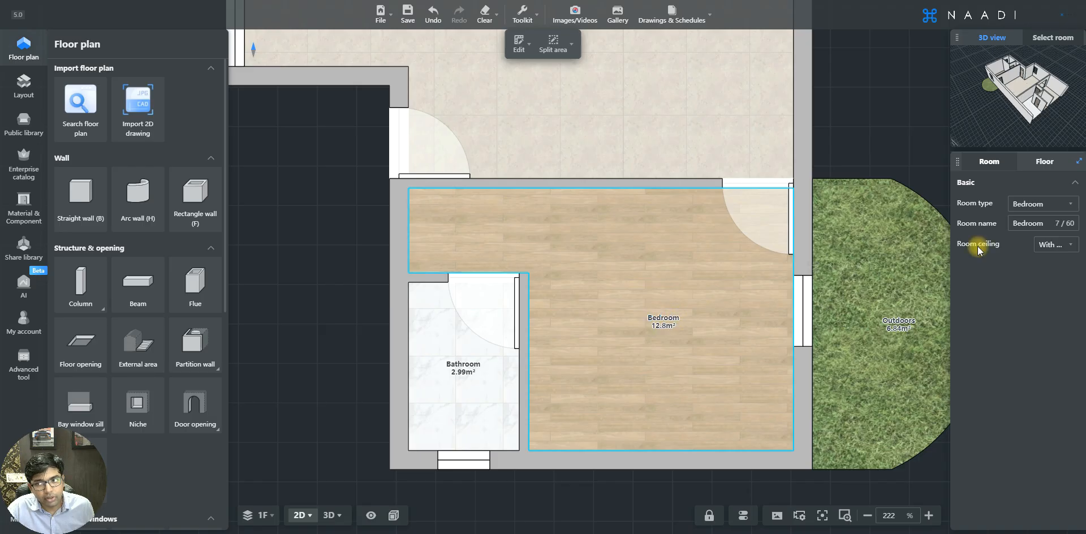
pyautogui.click(1048, 205)
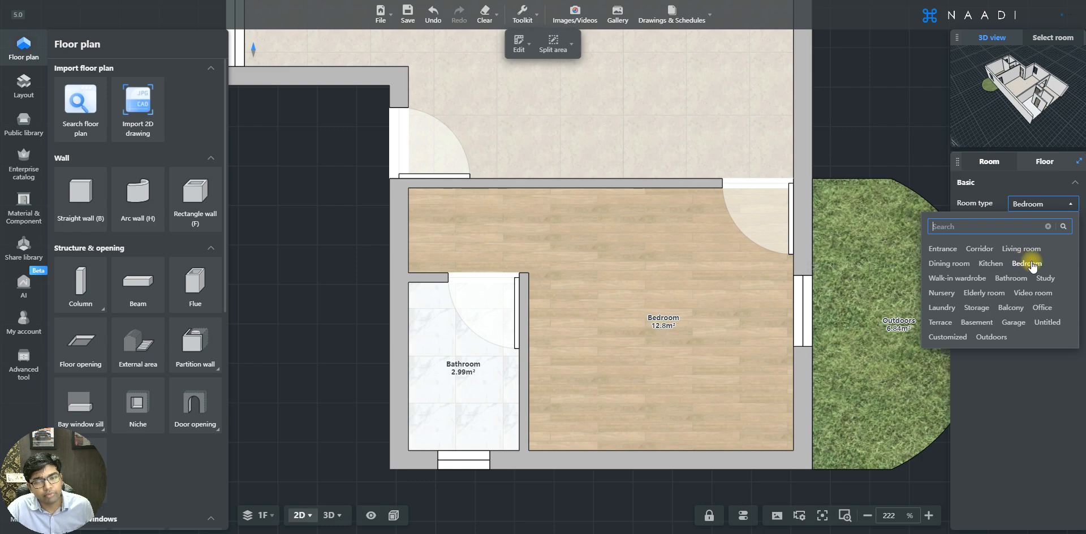
pyautogui.click(1028, 264)
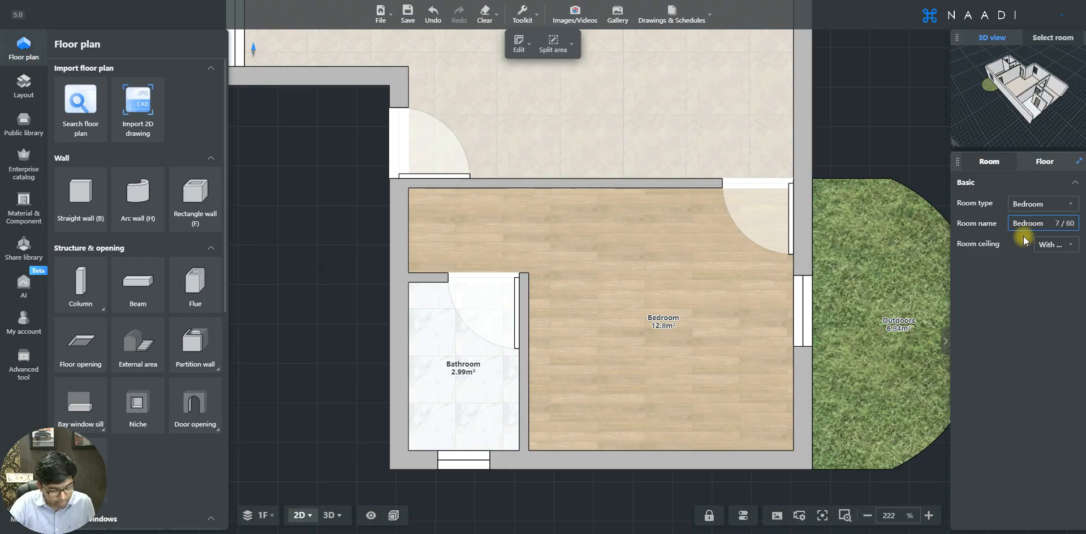
pyautogui.write('aster Bec')
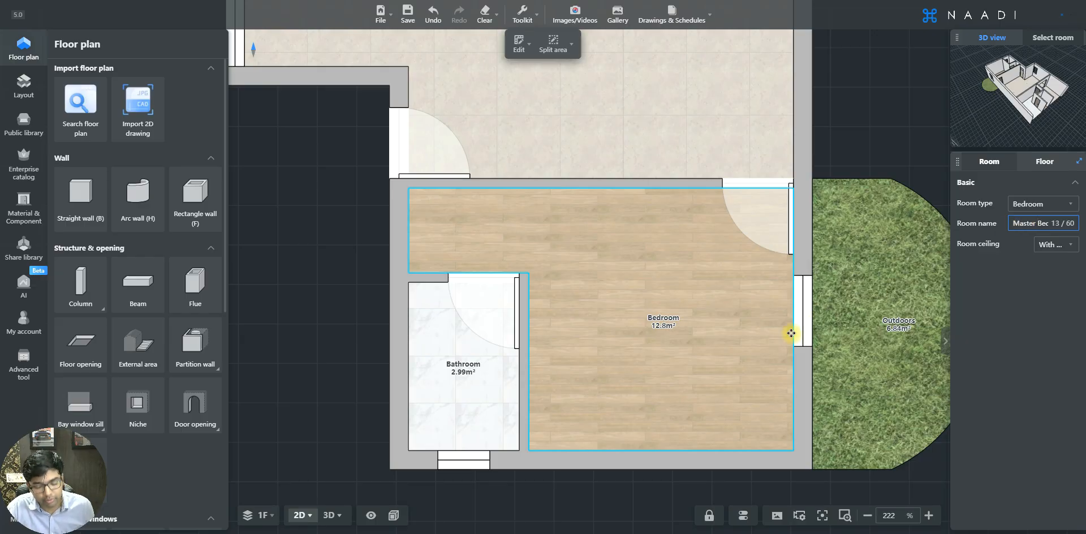
pyautogui.click(705, 335)
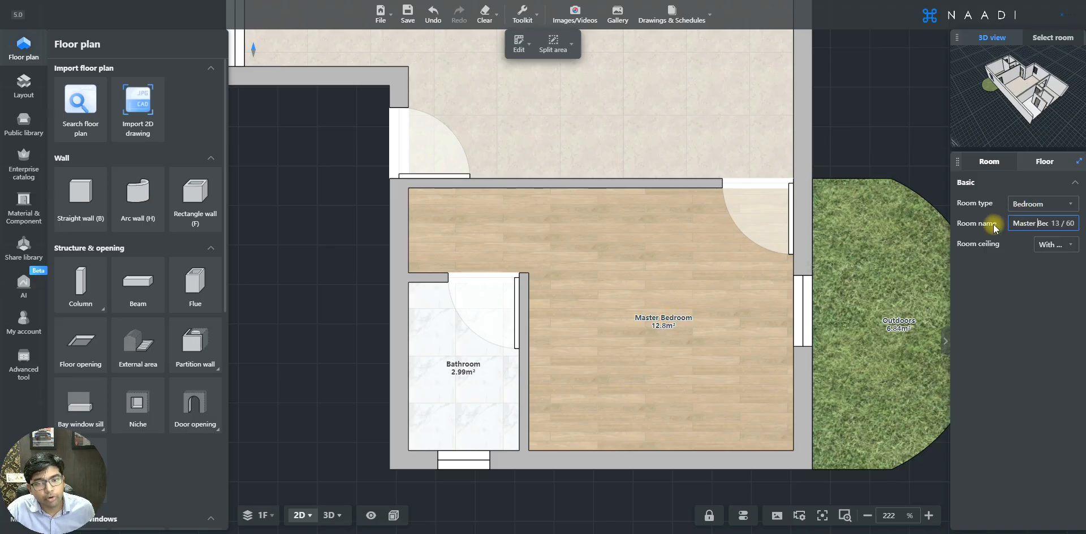
# Change the room type of the Living & Dining Room to Living room
pyautogui.scroll(-4, 669, 473)
pyautogui.scroll(3, 623, 317)
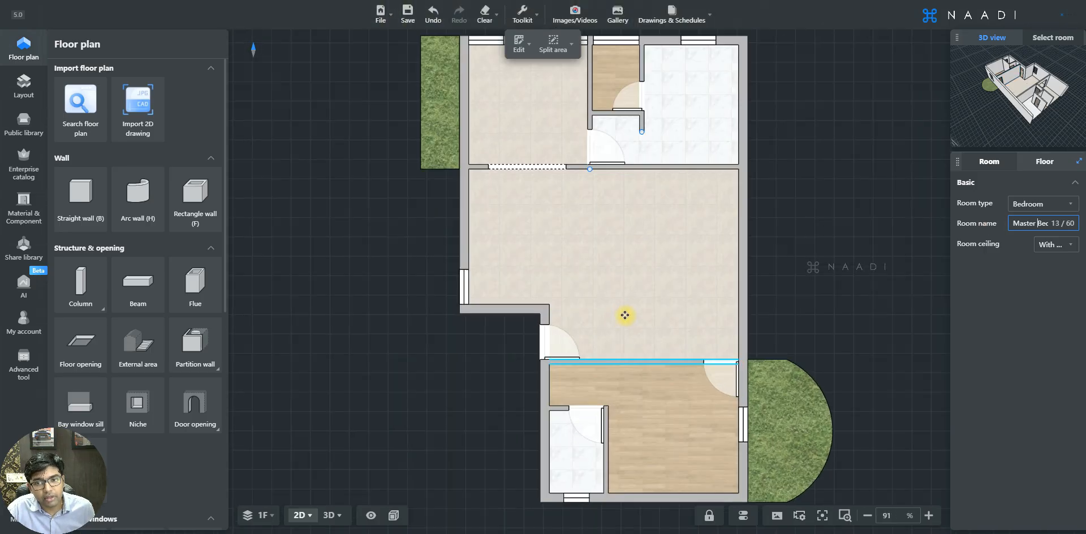
pyautogui.click(618, 226)
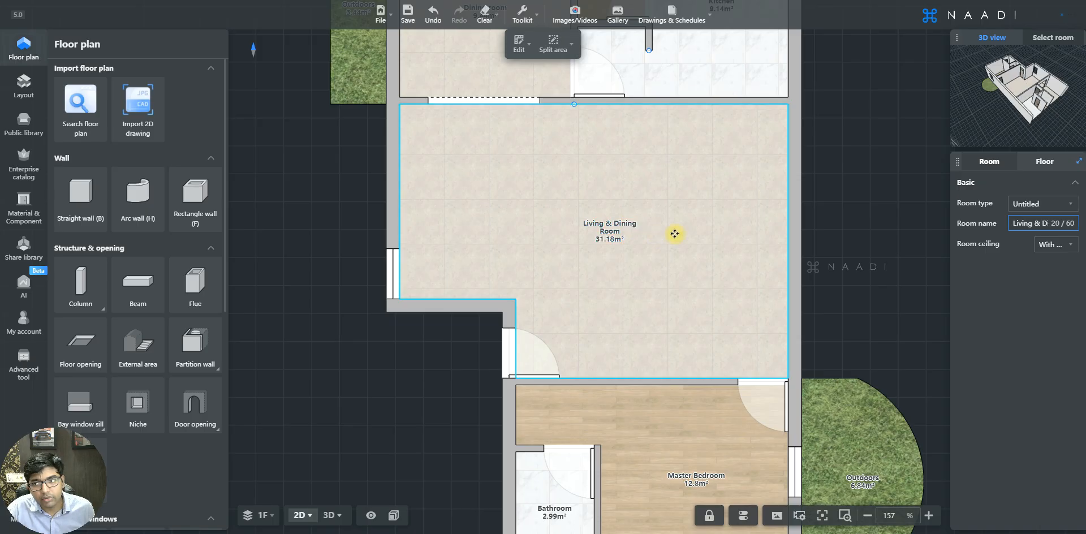
pyautogui.click(1060, 204)
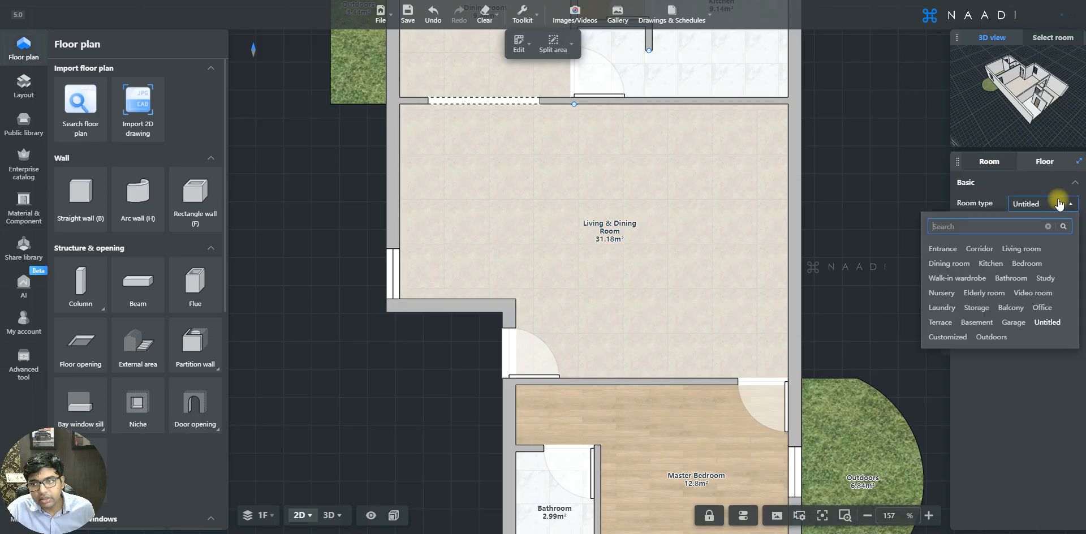
pyautogui.click(1021, 248)
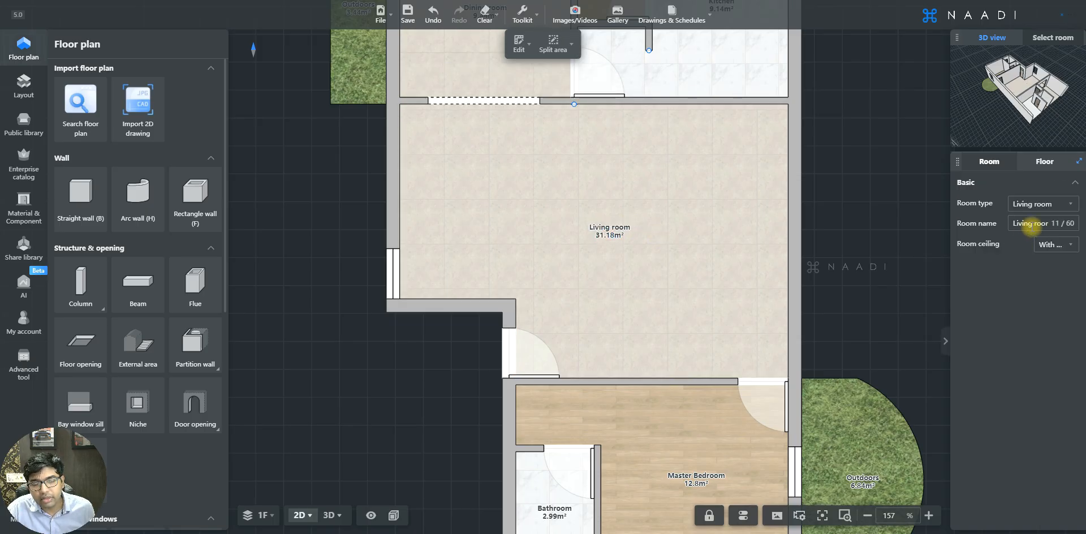
# Change the room type of the small Customized room between the dining room and kitchen to Storage
pyautogui.scroll(-5, 618, 368)
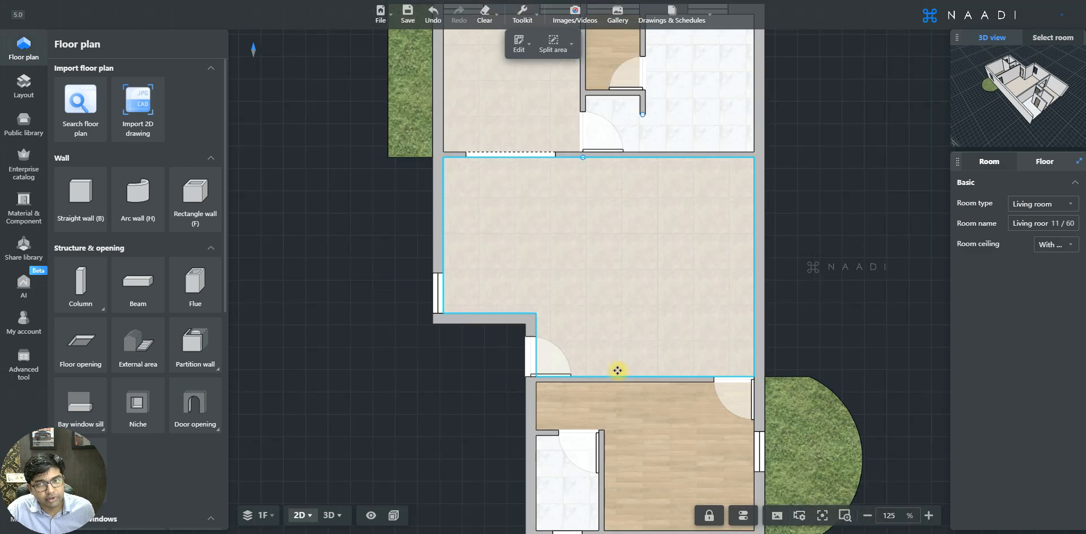
pyautogui.scroll(4, 609, 109)
pyautogui.scroll(2, 586, 393)
pyautogui.scroll(-2, 613, 260)
pyautogui.scroll(5, 596, 206)
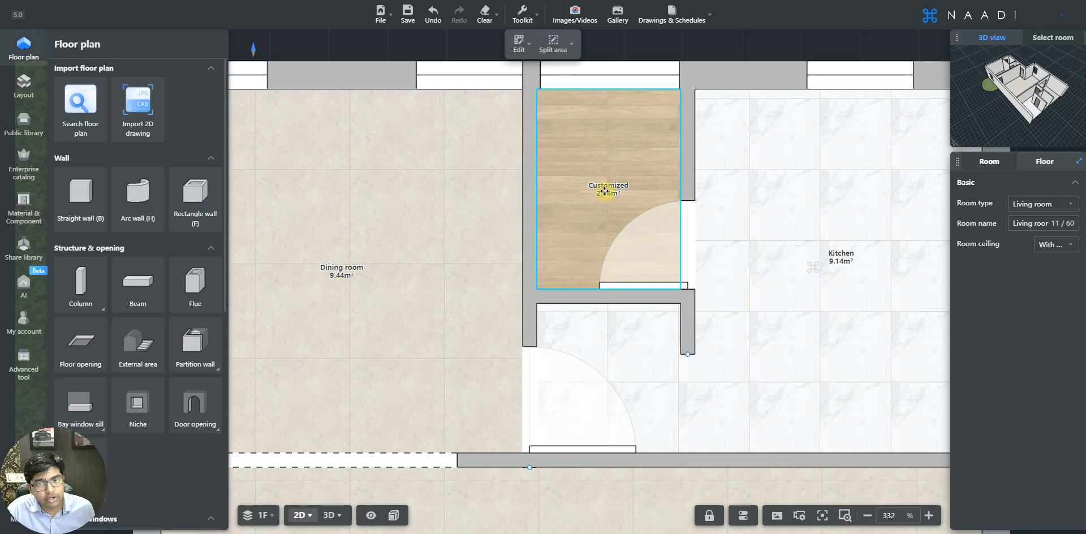
pyautogui.click(608, 192)
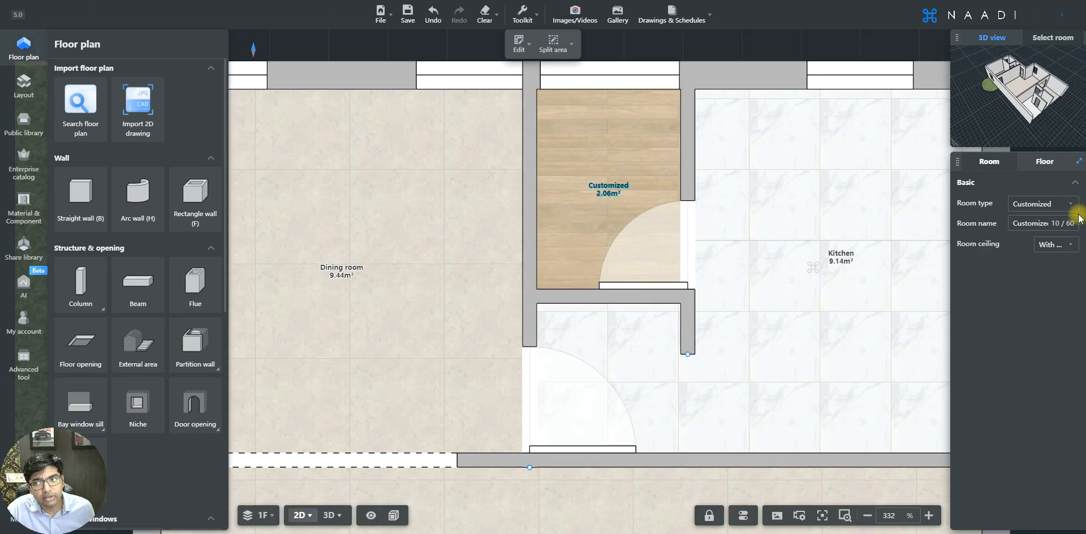
pyautogui.click(1047, 204)
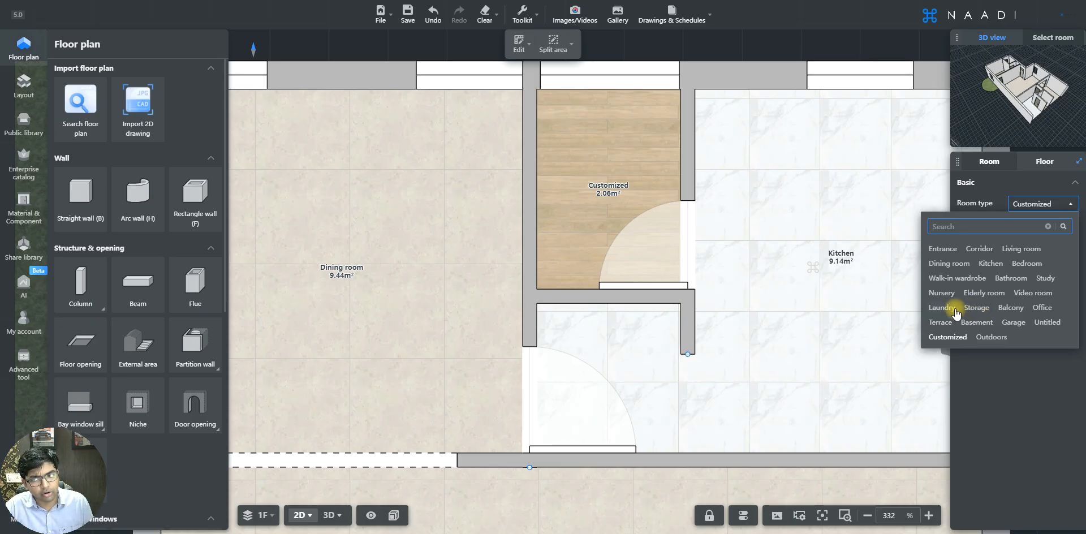
pyautogui.click(982, 311)
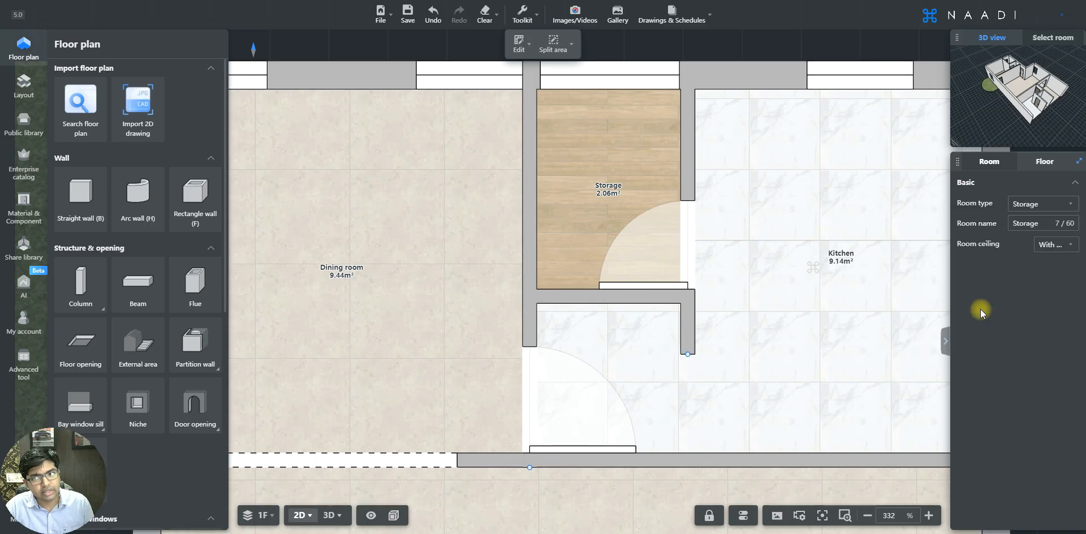
# Rename the storage room as Utility and deselect it
pyautogui.doubleClick(1024, 224)
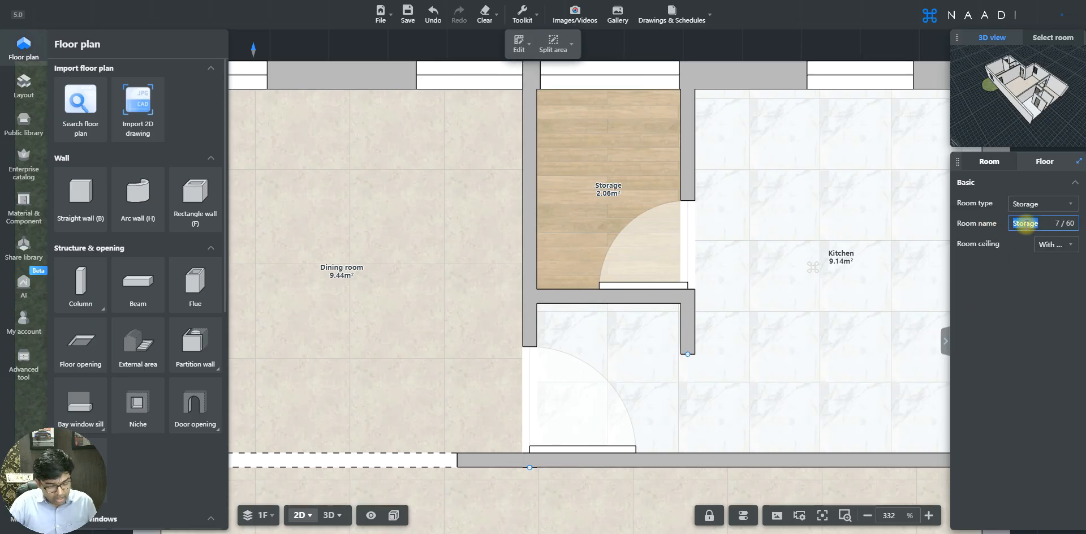
pyautogui.write('Utility')
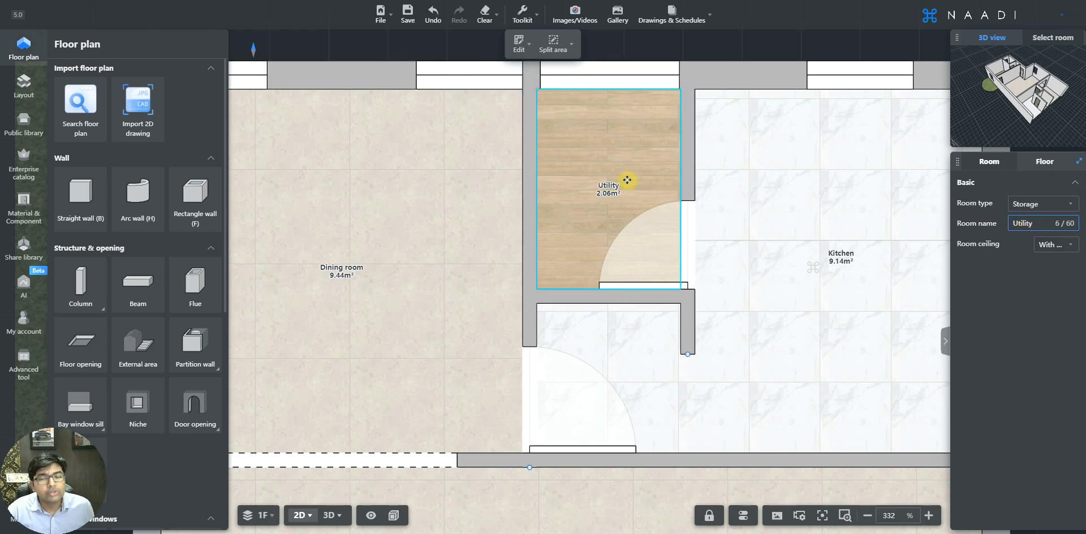
pyautogui.scroll(-5, 627, 180)
pyautogui.scroll(3, 632, 326)
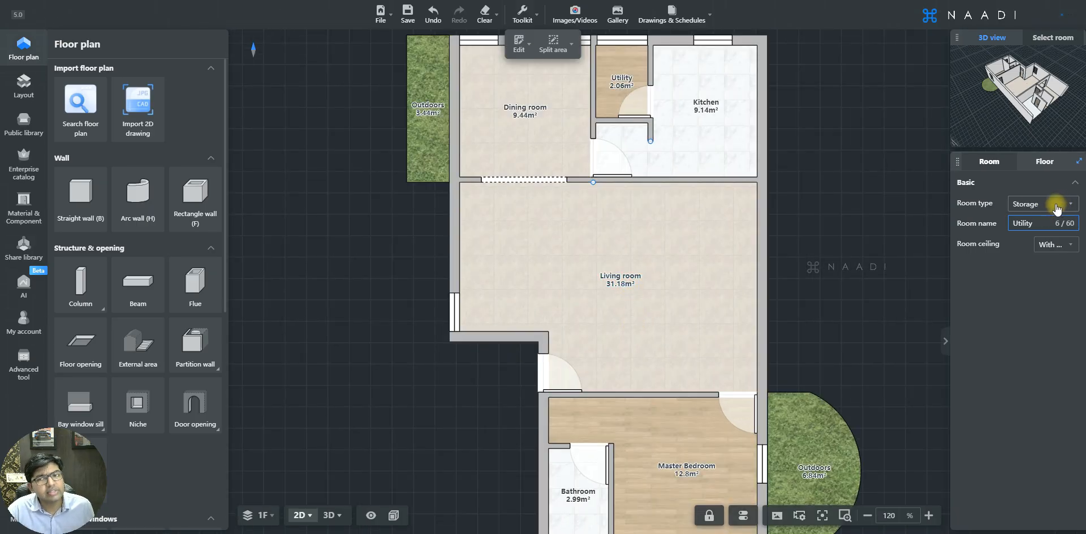
pyautogui.click(810, 228)
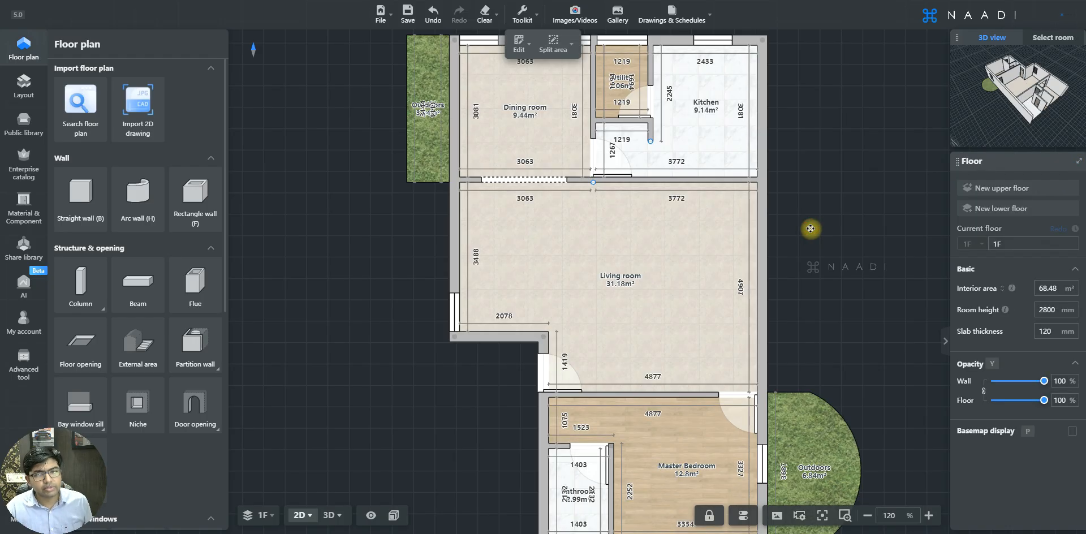